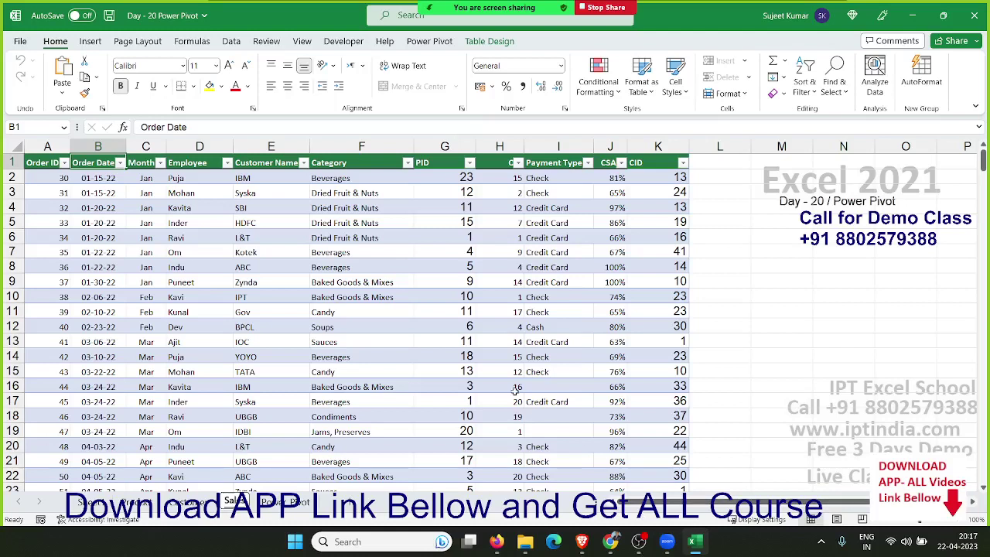
# Step: Select the PID and CID key columns of the Sales table, then move to the Product sheet
pyautogui.click(432, 301)
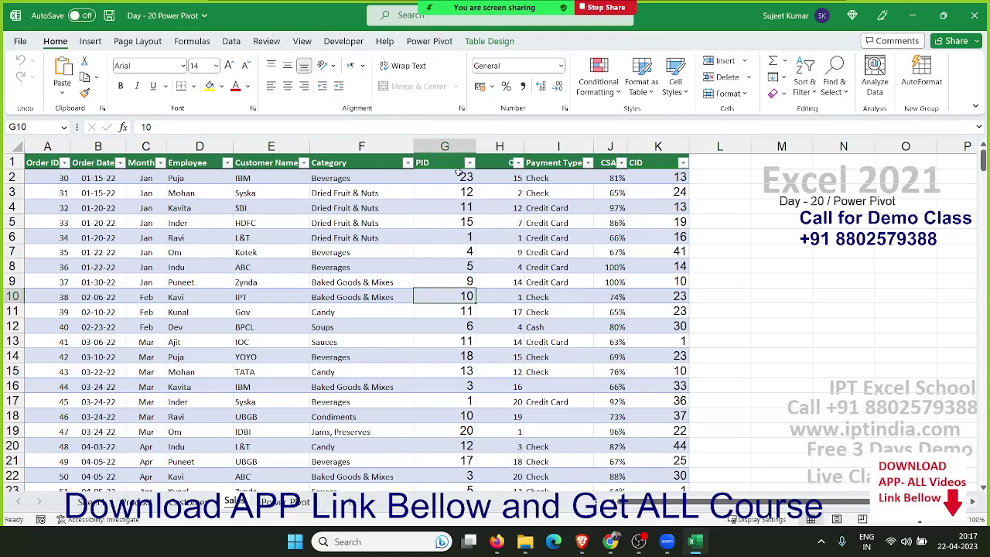
pyautogui.click(458, 167)
pyautogui.hotkey('ctrl', 'space')
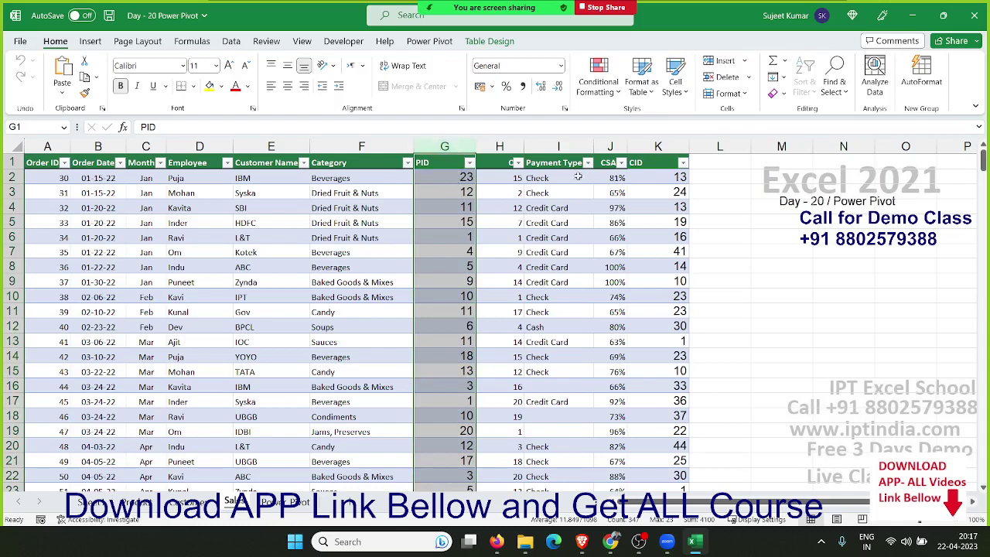
pyautogui.click(649, 164)
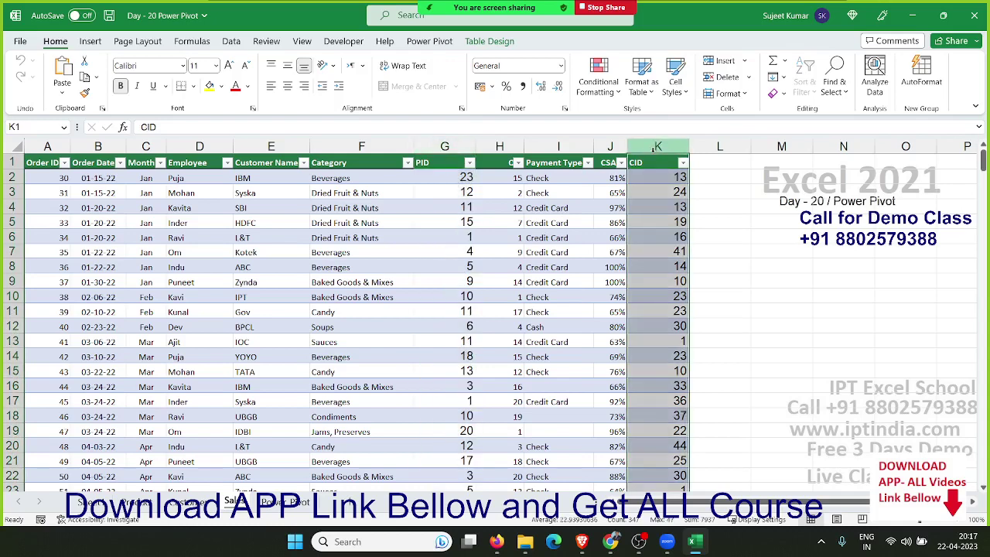
pyautogui.click(445, 147)
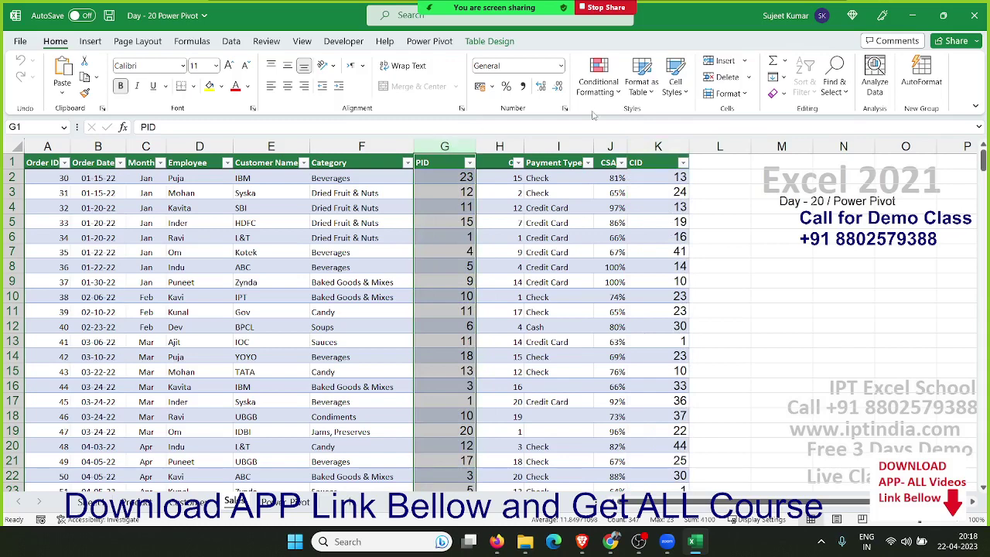
pyautogui.click(657, 155)
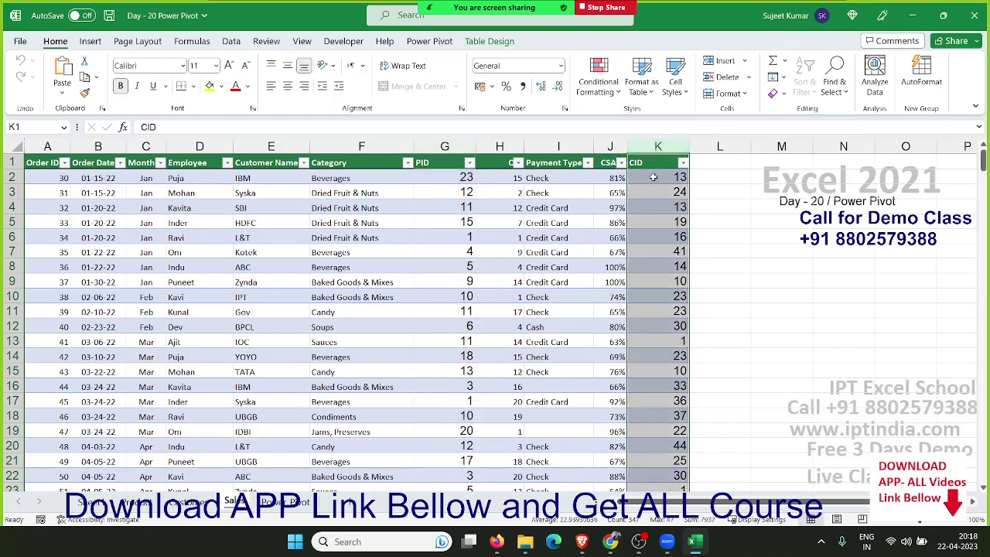
pyautogui.click(548, 242)
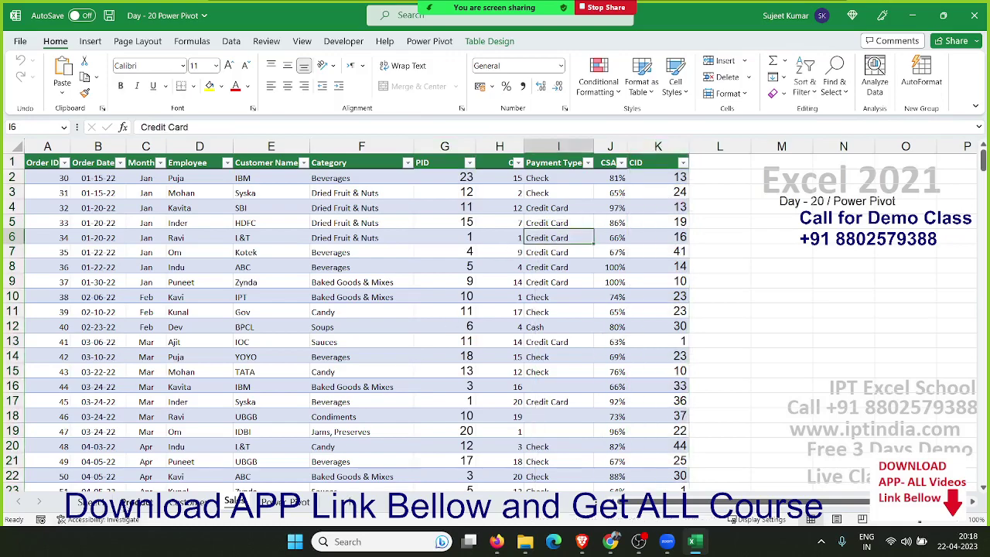
pyautogui.click(136, 501)
# Step: Glance at the Customer sheet, then select Cajun Seasoning in the Product table
pyautogui.click(187, 501)
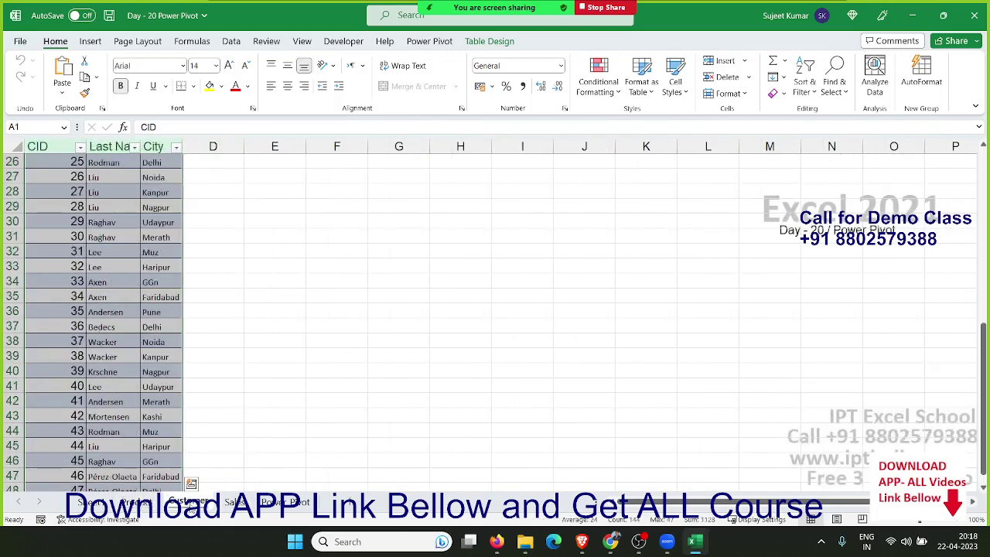
pyautogui.click(135, 501)
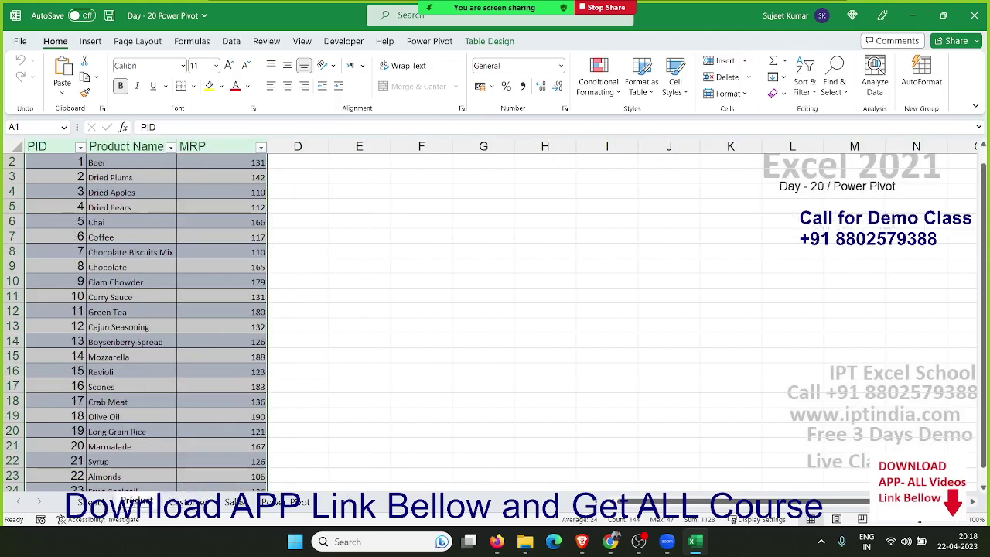
pyautogui.click(145, 331)
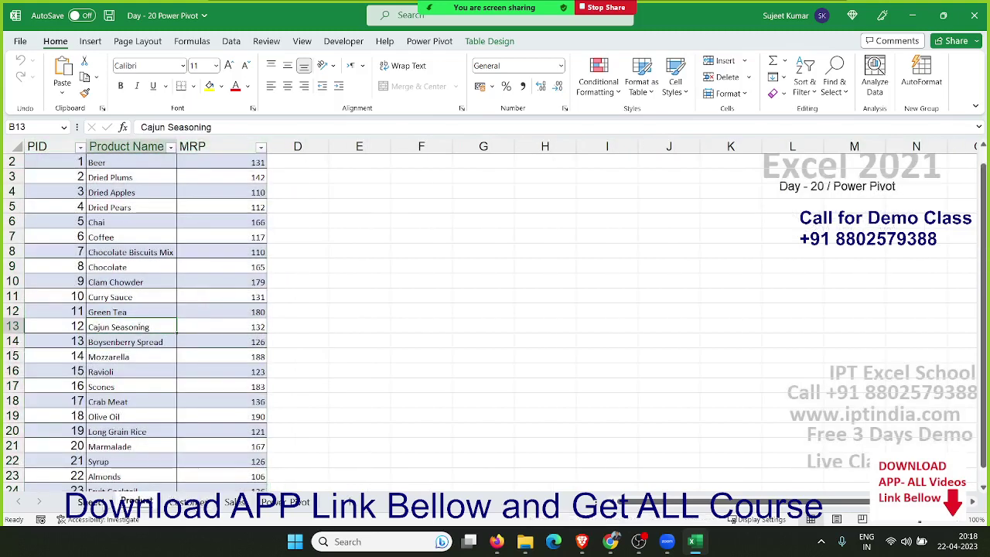
# Step: Scroll through the Sum of Qty by city pivot, then return to the Product sheet
pyautogui.click(110, 503)
pyautogui.click(200, 268)
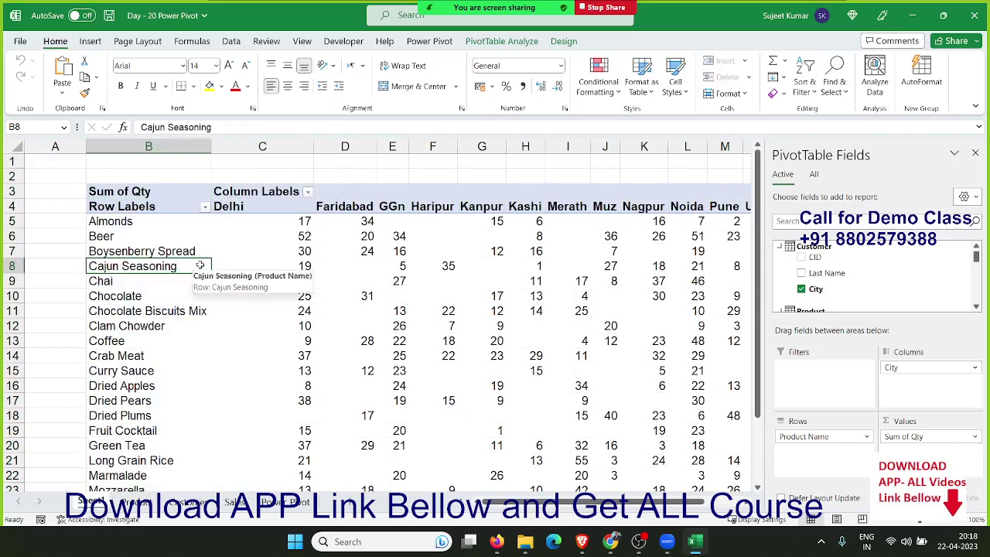
pyautogui.moveTo(315, 206); pyautogui.dragTo(458, 207)
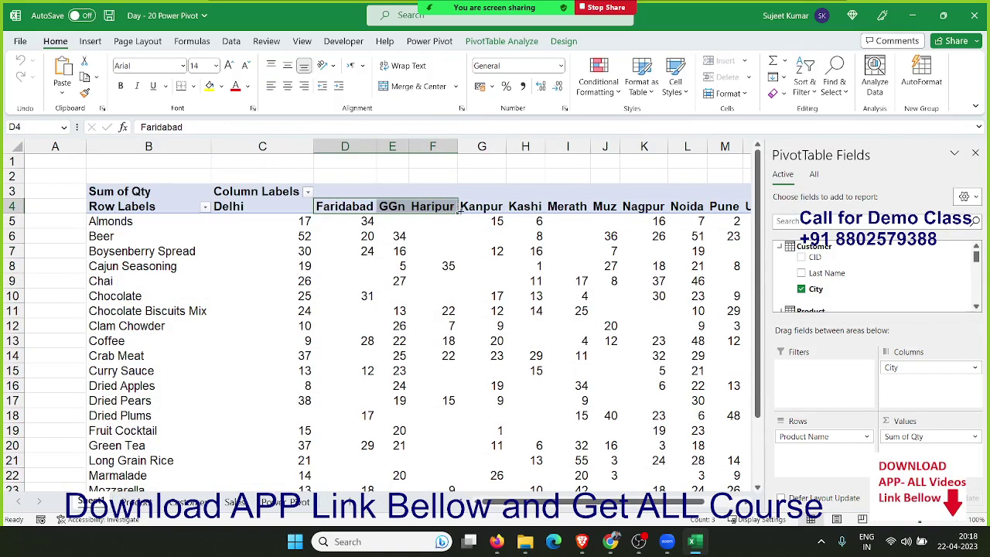
pyautogui.scroll(-2, 459, 209)
pyautogui.scroll(-2, 805, 277)
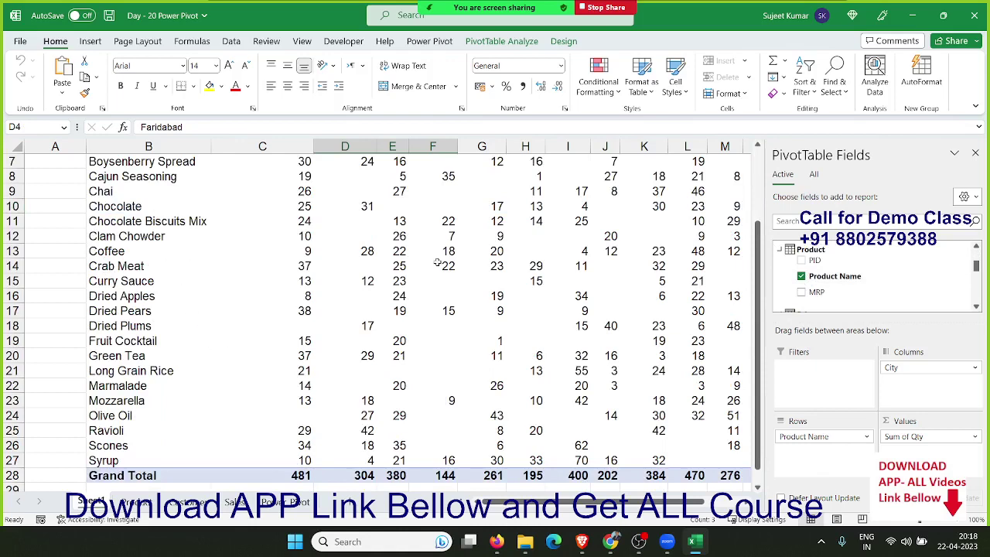
pyautogui.scroll(2, 437, 262)
pyautogui.moveTo(433, 251)
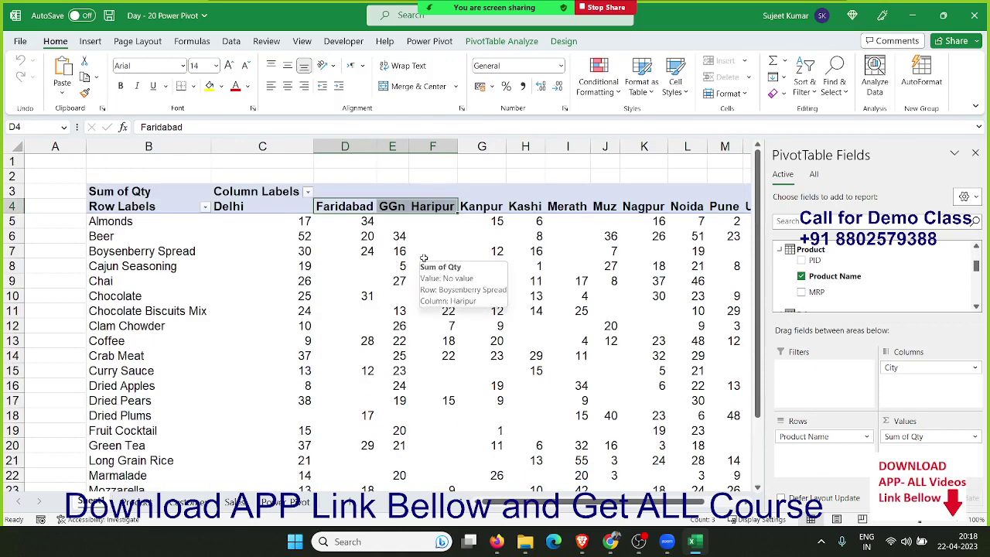
pyautogui.click(136, 502)
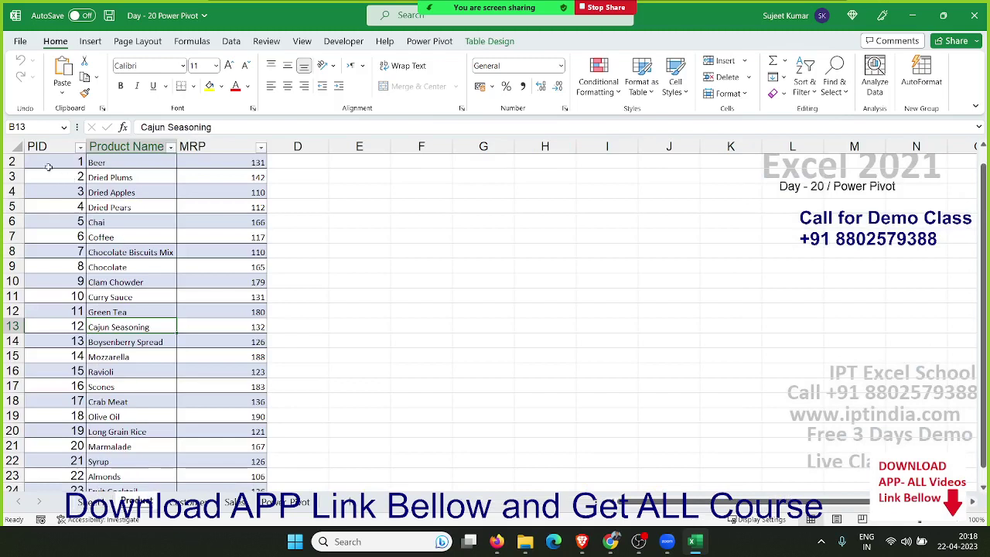
pyautogui.moveTo(46, 166)
pyautogui.mouseDown()
pyautogui.moveTo(43, 214)
pyautogui.moveTo(204, 266)
pyautogui.mouseUp()
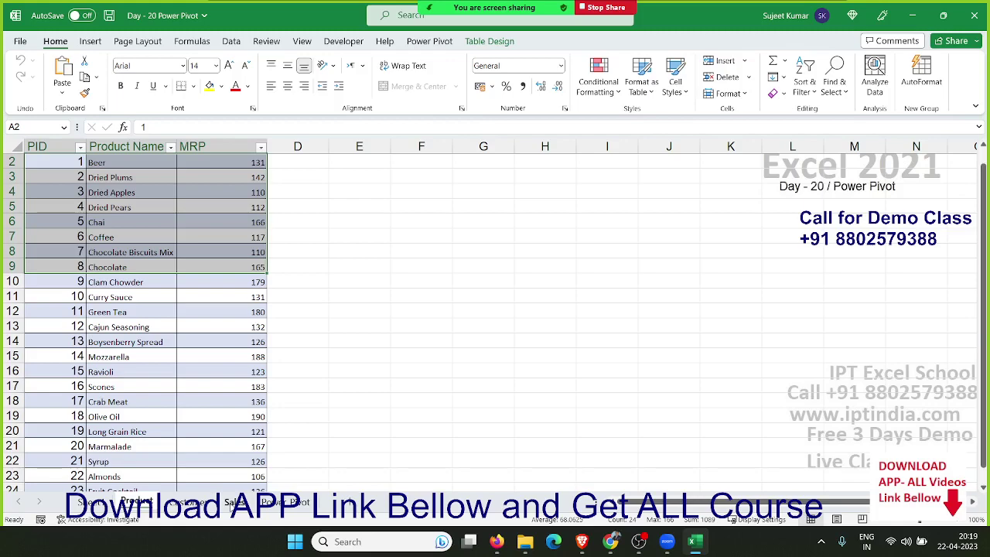
pyautogui.click(235, 503)
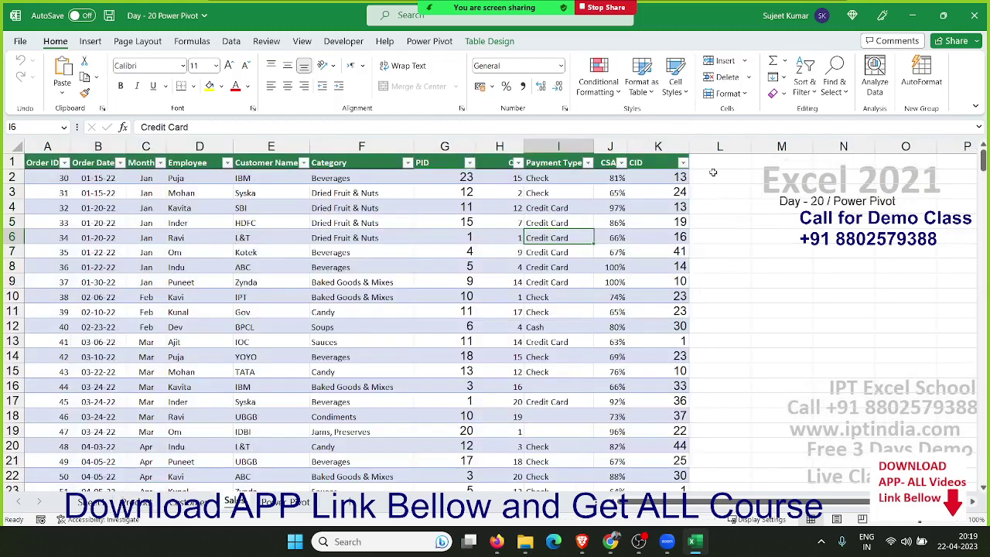
pyautogui.moveTo(713, 172); pyautogui.dragTo(868, 177)
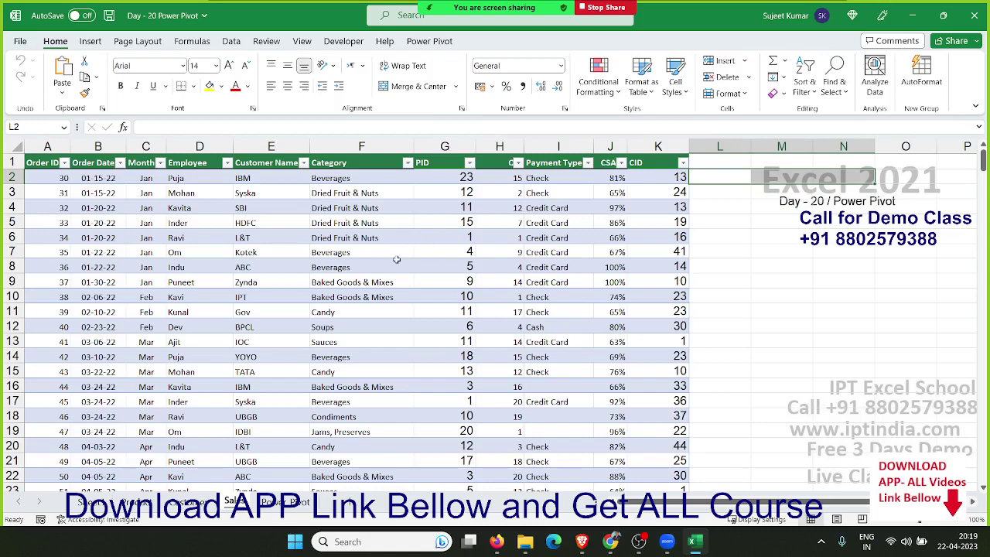
pyautogui.moveTo(419, 237); pyautogui.dragTo(423, 310)
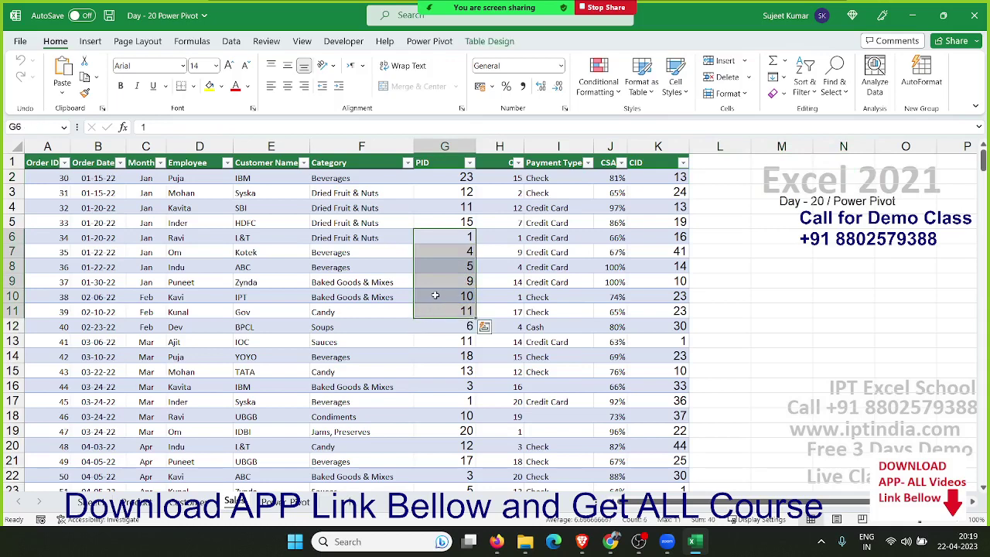
pyautogui.click(140, 502)
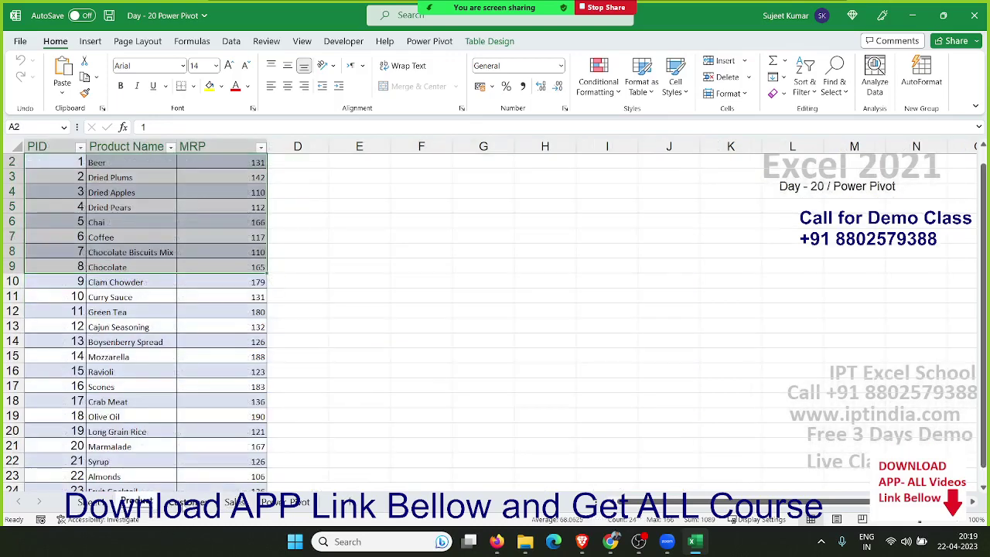
# Step: Group three sheets and try copying them to a new book with Create a copy ticked
pyautogui.keyDown('ctrl'); pyautogui.click(185, 502); pyautogui.keyUp('ctrl')
pyautogui.keyDown('ctrl'); pyautogui.click(235, 502); pyautogui.keyUp('ctrl')
pyautogui.keyDown('ctrl'); pyautogui.click(284, 501); pyautogui.keyUp('ctrl')
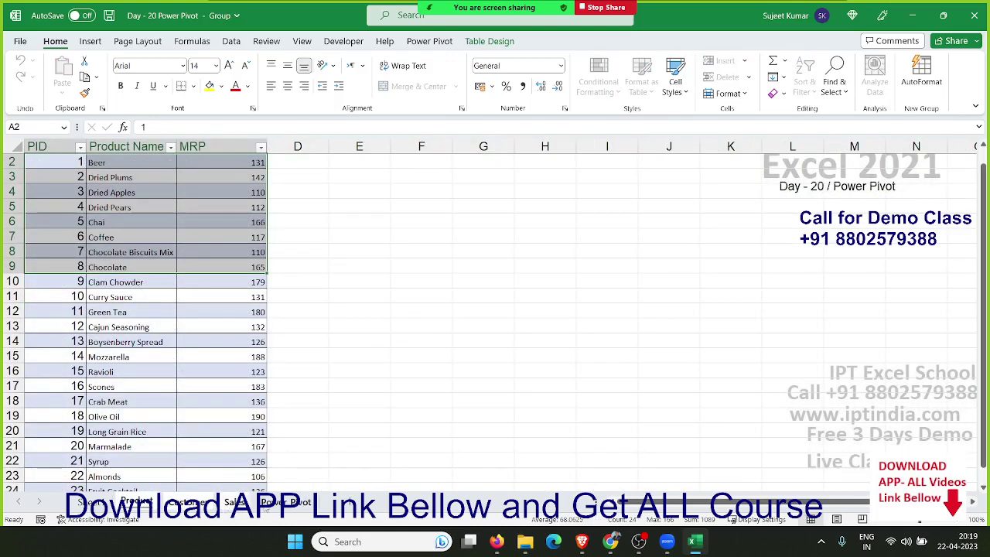
pyautogui.rightClick(232, 502)
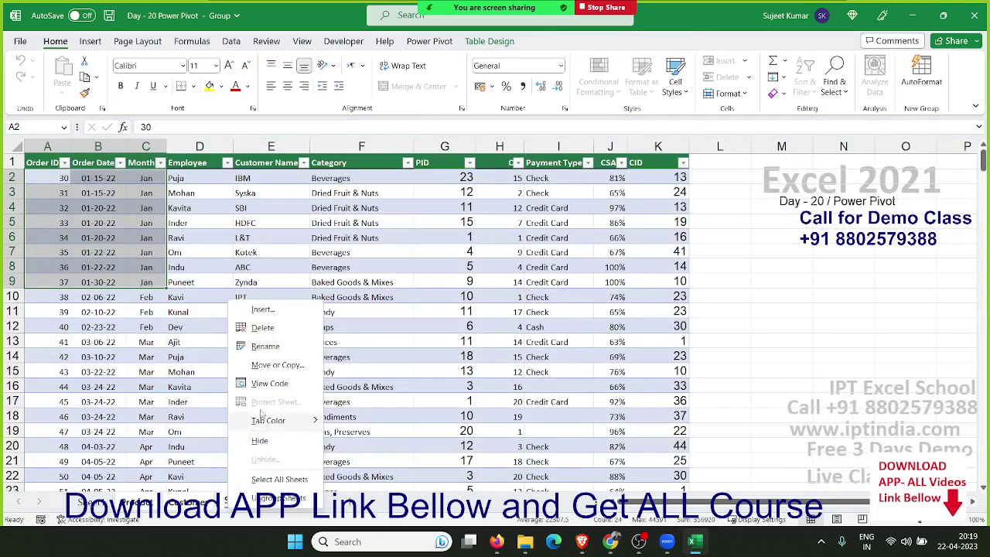
pyautogui.click(270, 365)
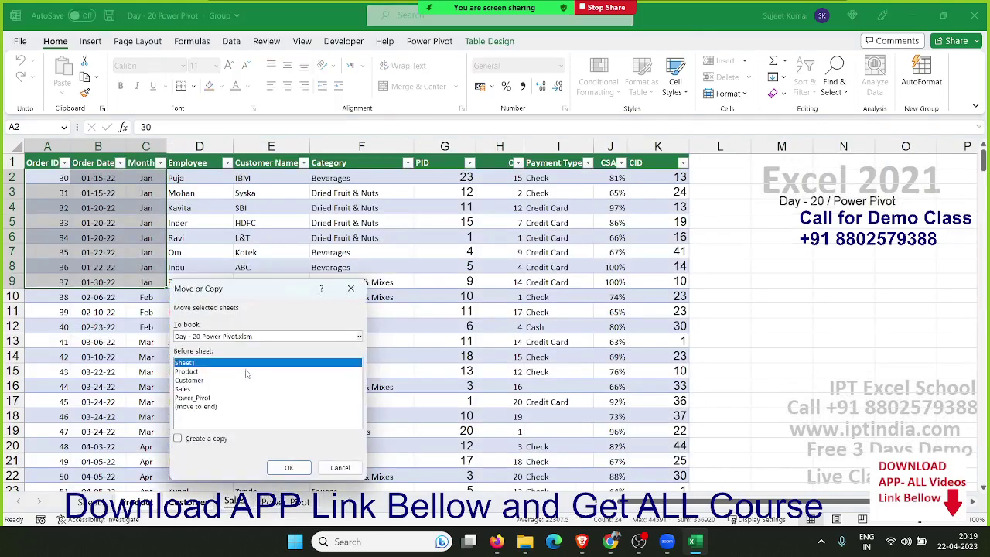
pyautogui.click(200, 438)
pyautogui.click(232, 336)
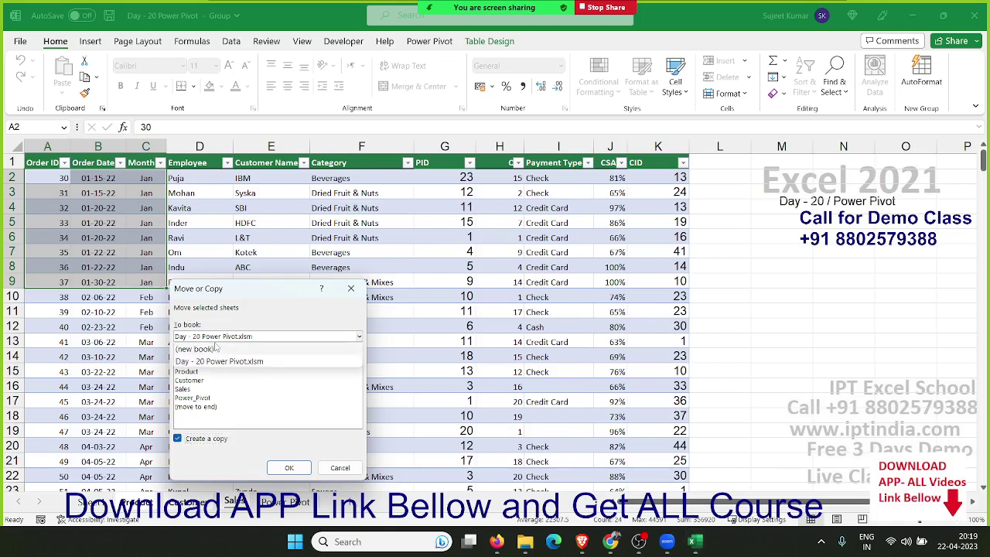
pyautogui.click(217, 345)
pyautogui.click(289, 467)
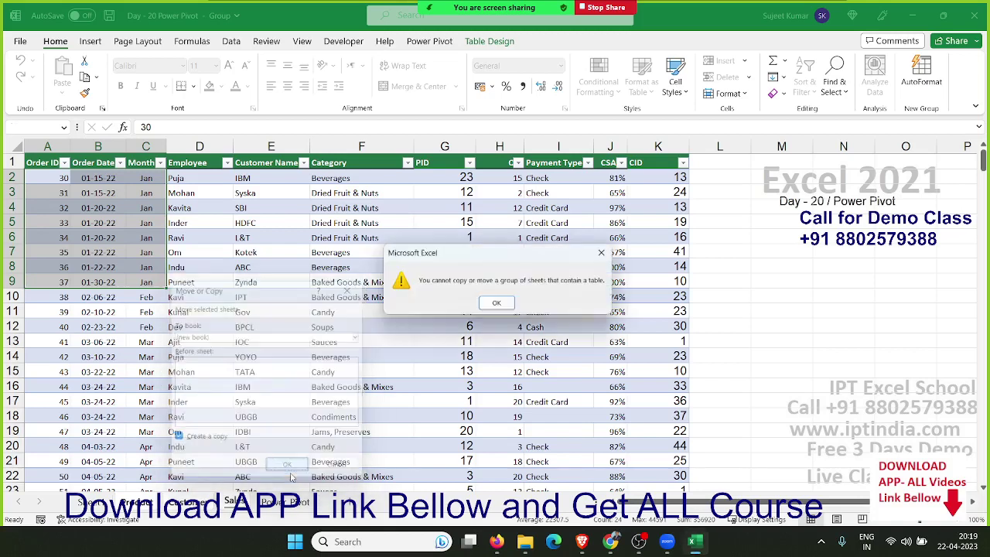
# Step: Dismiss the warning about tables, ungroup the sheets and go to the Product sheet
pyautogui.click(498, 304)
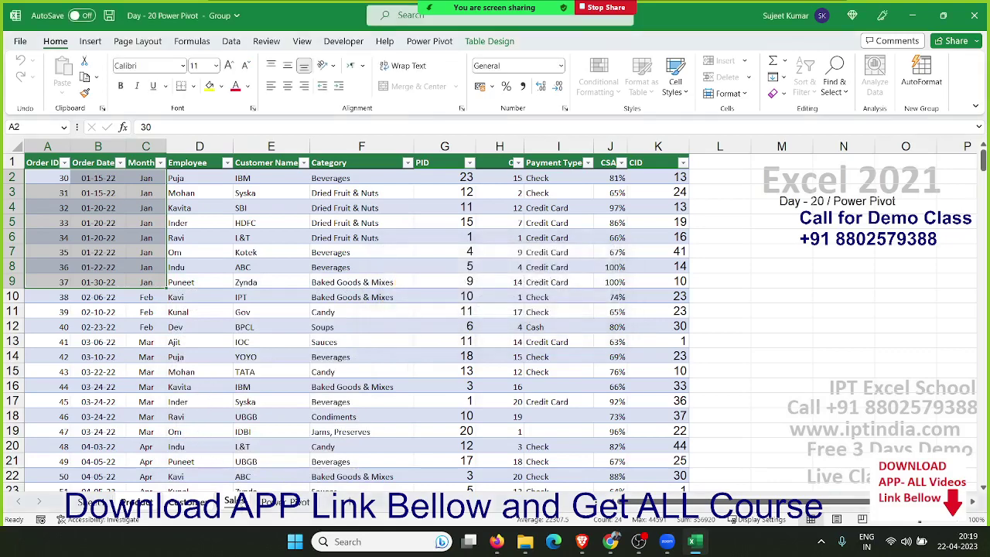
pyautogui.click(185, 501)
pyautogui.click(135, 501)
# Step: Delete the pivot table sheet from the workbook
pyautogui.click(99, 501)
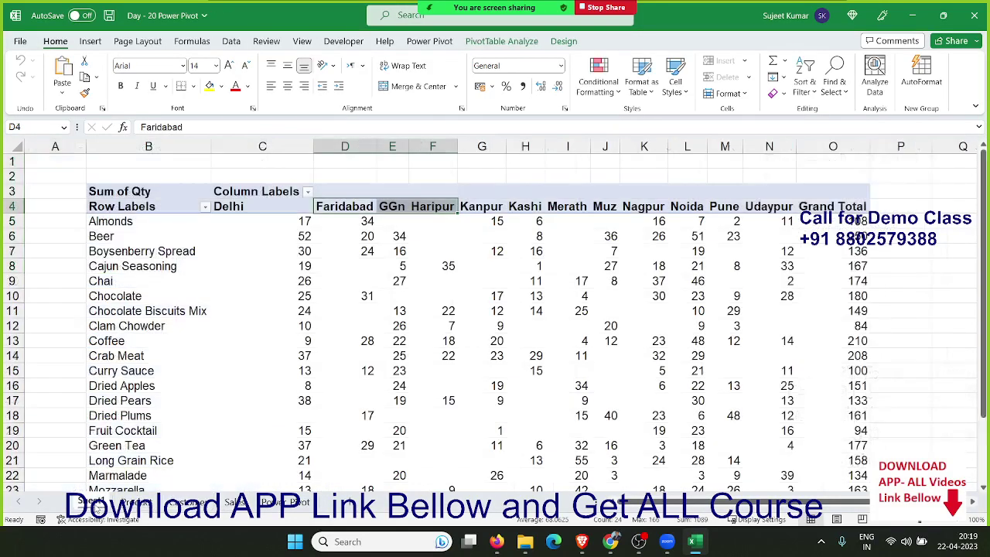
pyautogui.click(135, 501)
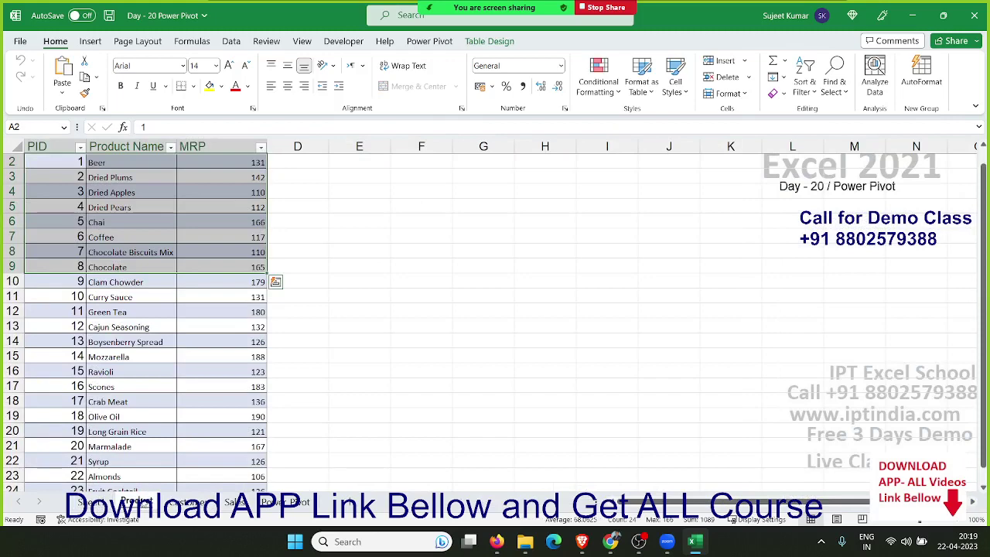
pyautogui.rightClick(141, 501)
pyautogui.press('Escape')
pyautogui.click(86, 501)
pyautogui.rightClick(95, 317)
pyautogui.click(143, 343)
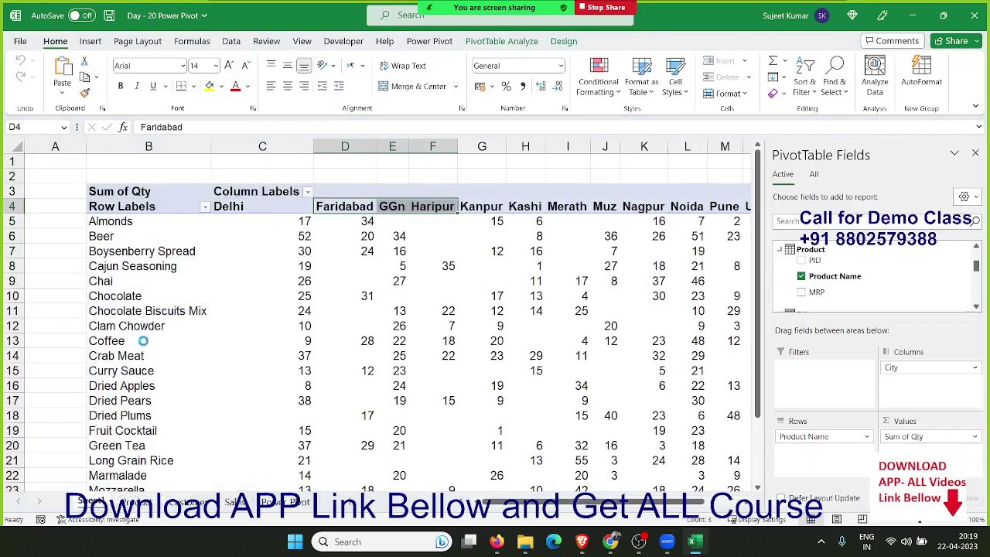
pyautogui.click(471, 303)
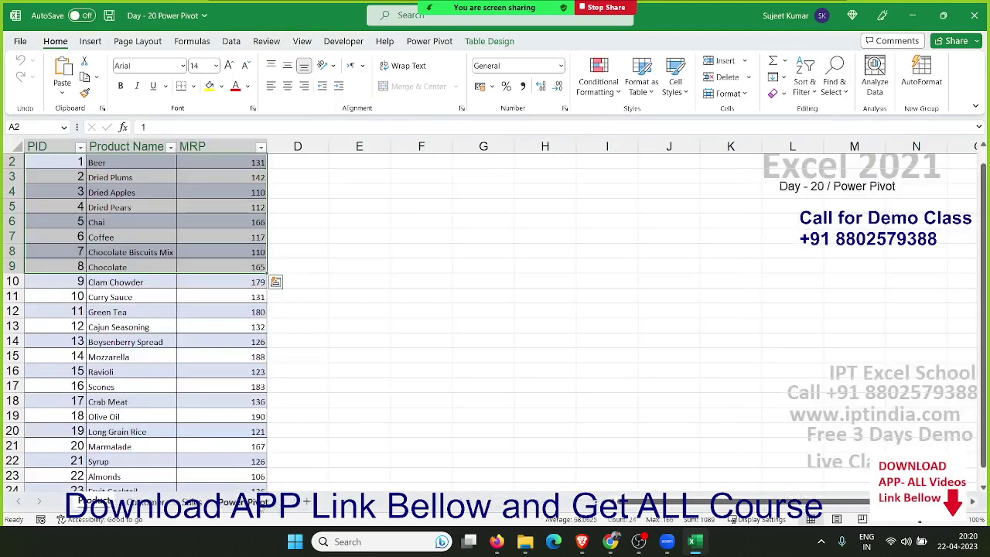
# Step: Go to the Sales sheet and select its entire order table
pyautogui.rightClick(262, 507)
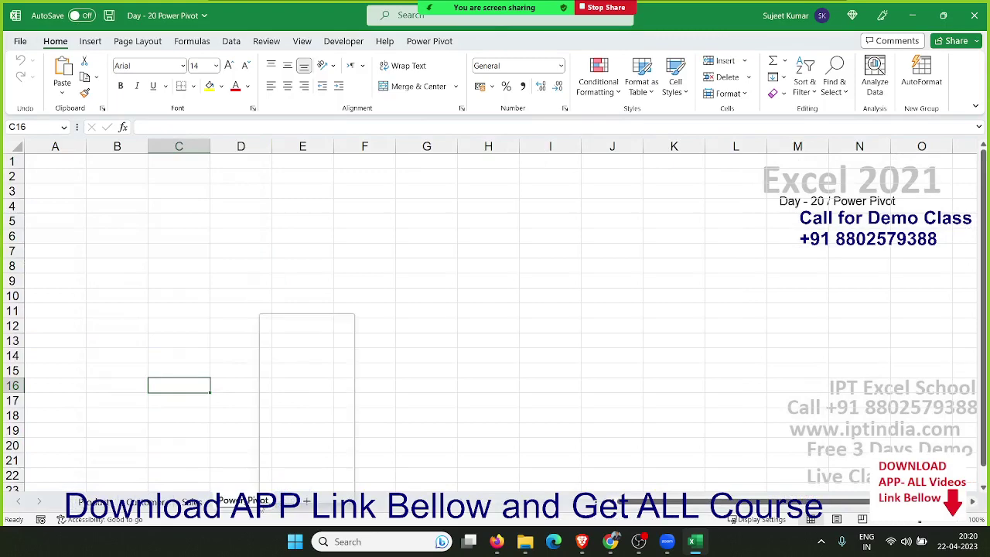
pyautogui.click(186, 340)
pyautogui.click(77, 177)
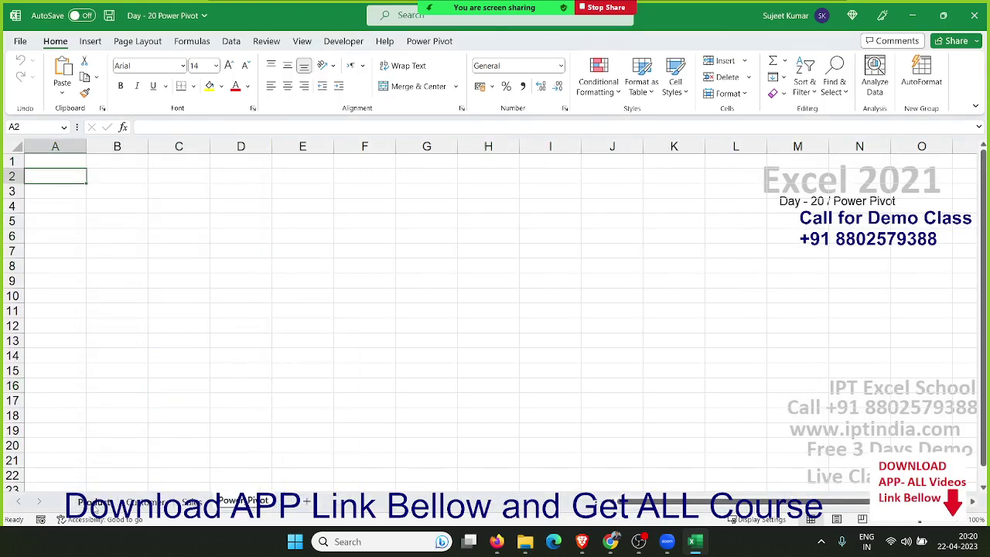
pyautogui.click(94, 503)
pyautogui.click(190, 502)
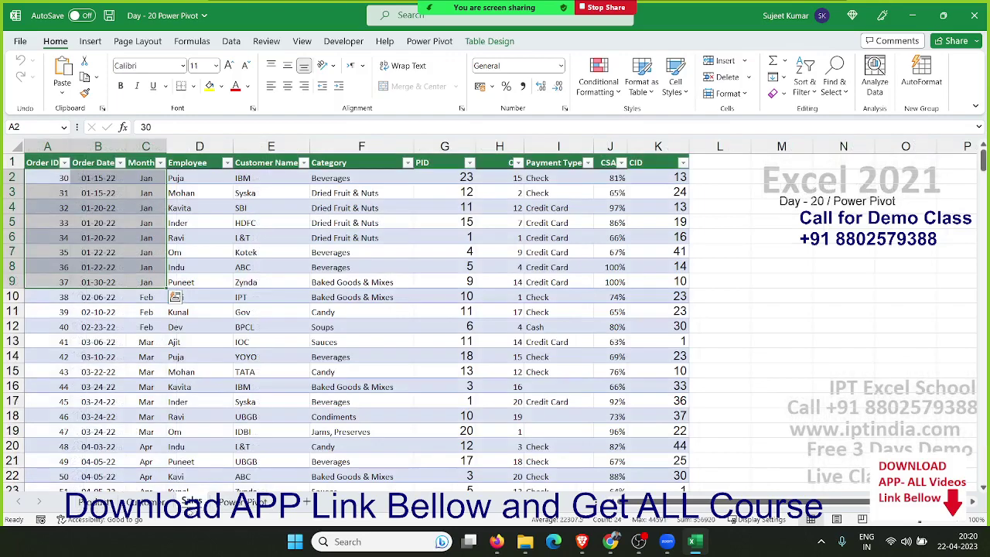
pyautogui.moveTo(43, 163); pyautogui.dragTo(681, 162)
pyautogui.hotkey('ctrl', 'shift', 'Down')
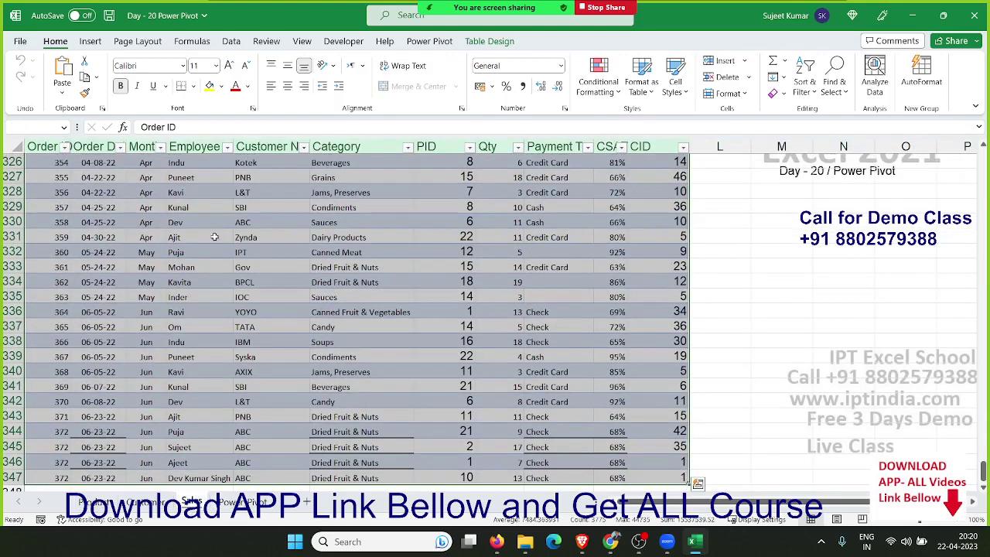
# Step: Create an empty PivotTable1 from Table1 on a new sheet, adding the data to the Data Model
pyautogui.click(90, 41)
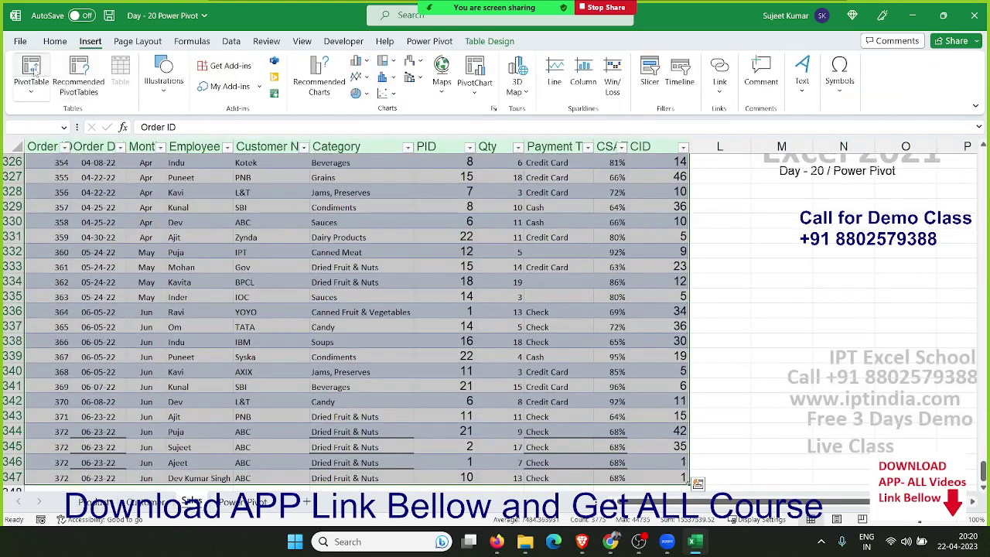
pyautogui.click(31, 70)
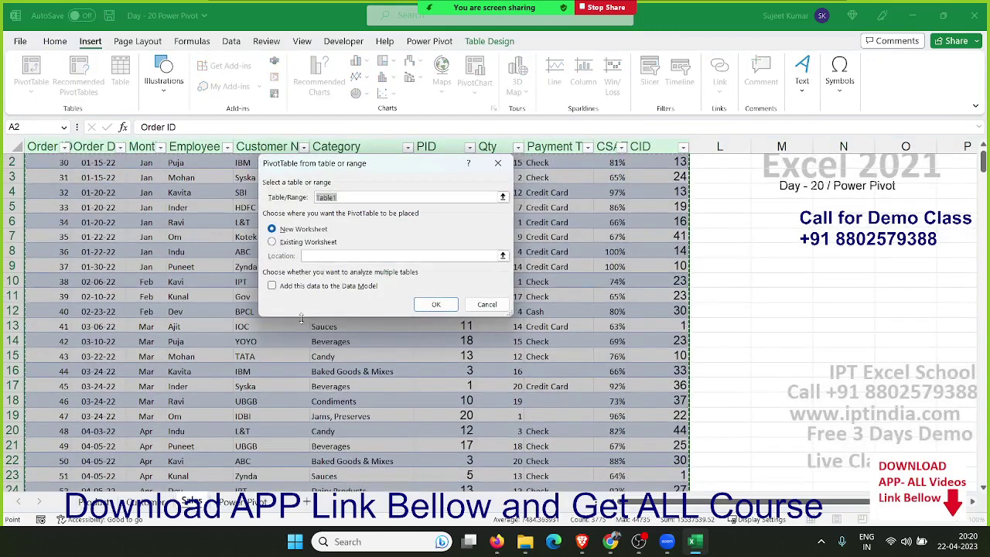
pyautogui.click(271, 286)
pyautogui.click(272, 288)
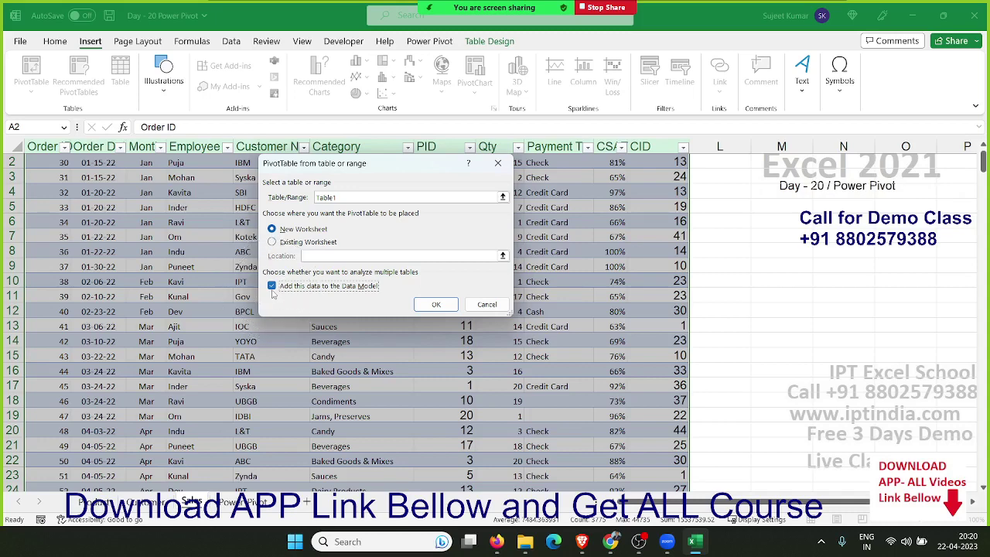
pyautogui.click(436, 305)
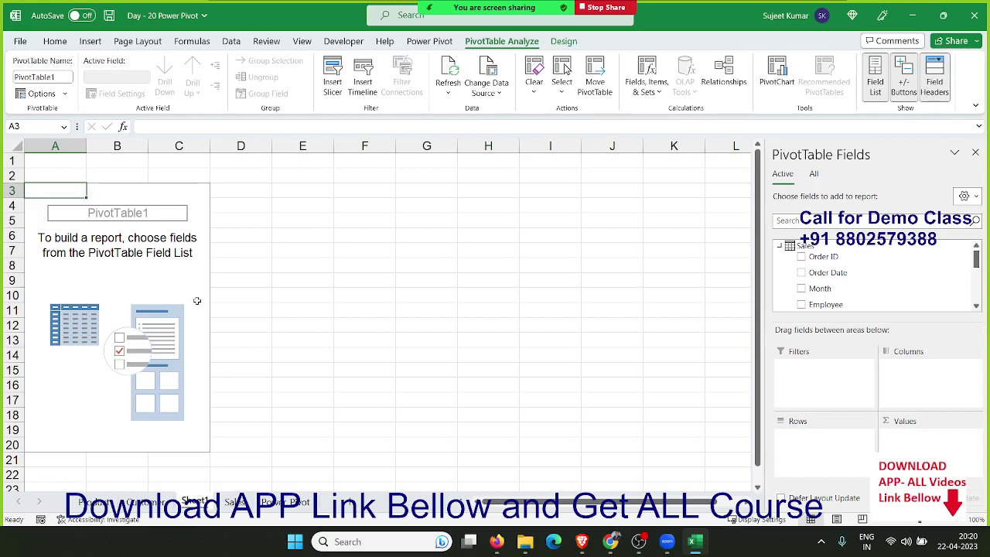
pyautogui.click(145, 503)
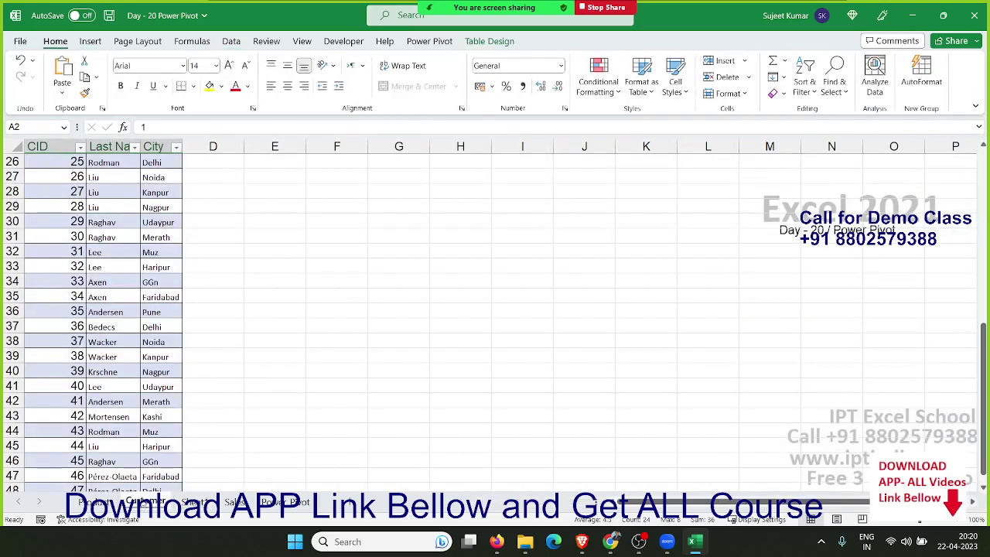
# Step: Select the whole Product table and insert PivotTable2 from it into the Data Model
pyautogui.click(101, 503)
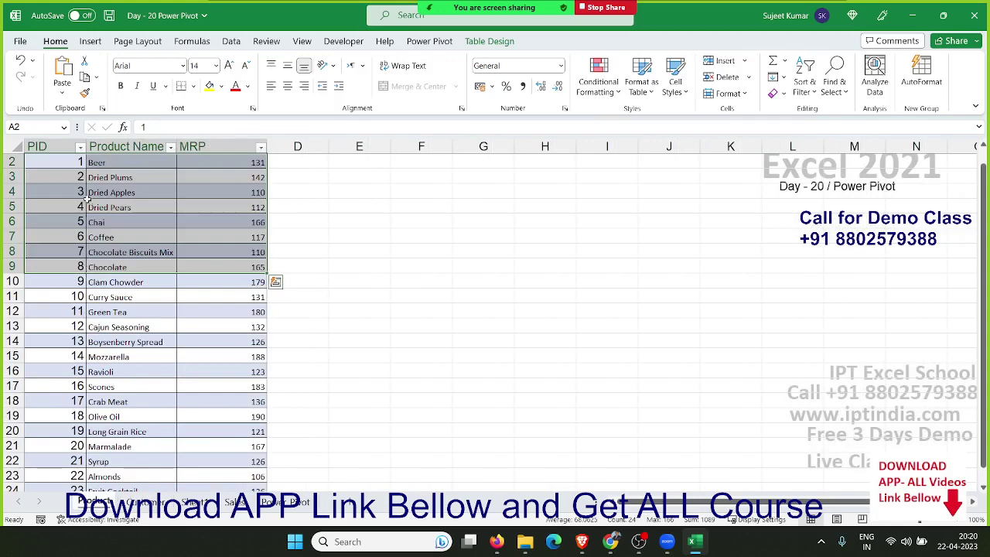
pyautogui.hotkey('ctrl', 'Home')
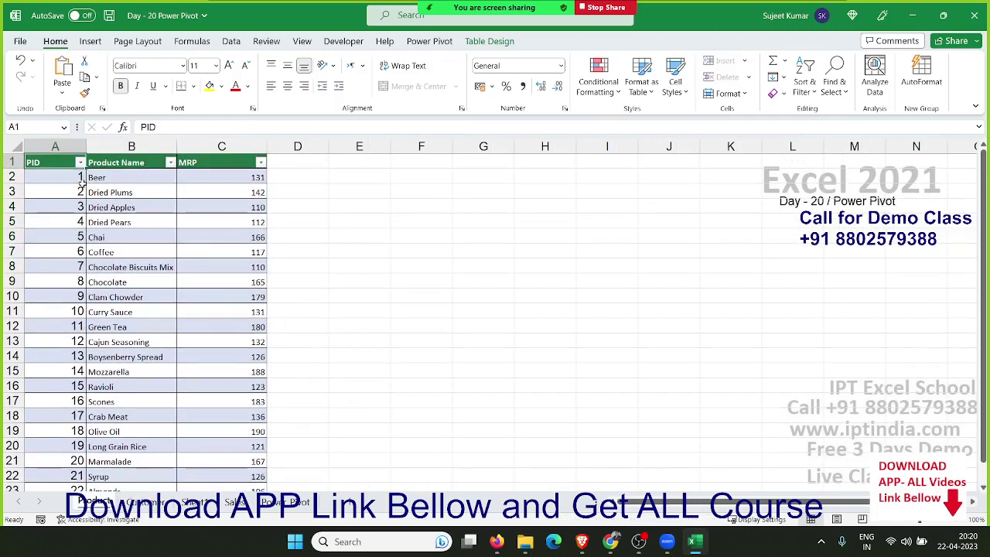
pyautogui.hotkey('ctrl', 'shift', 'Right')
pyautogui.hotkey('ctrl', 'shift', 'Down')
pyautogui.click(94, 42)
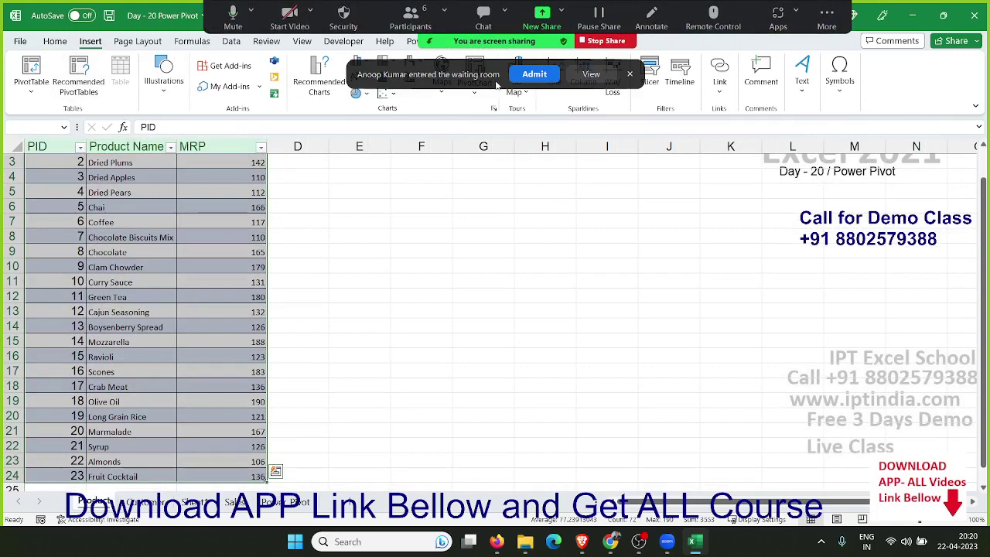
pyautogui.click(536, 74)
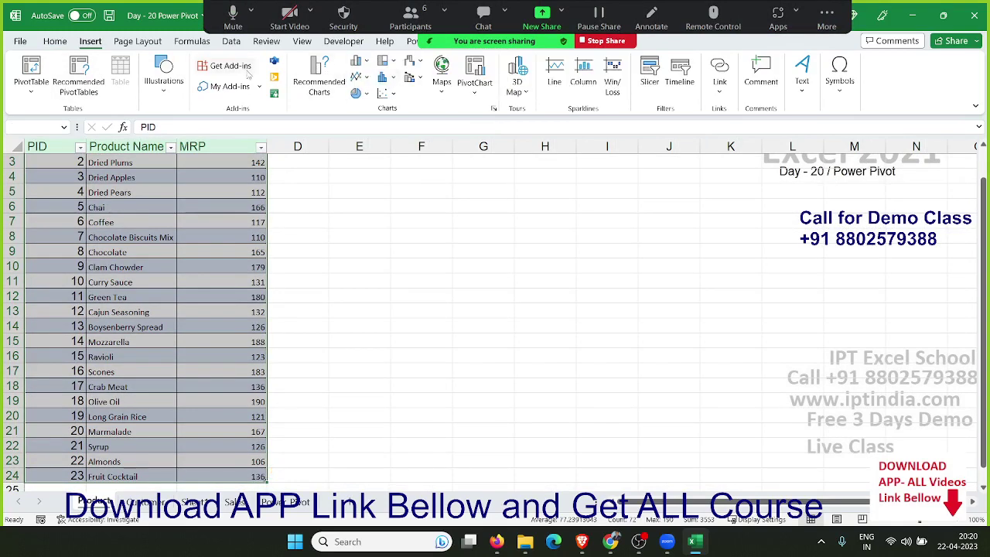
pyautogui.click(34, 68)
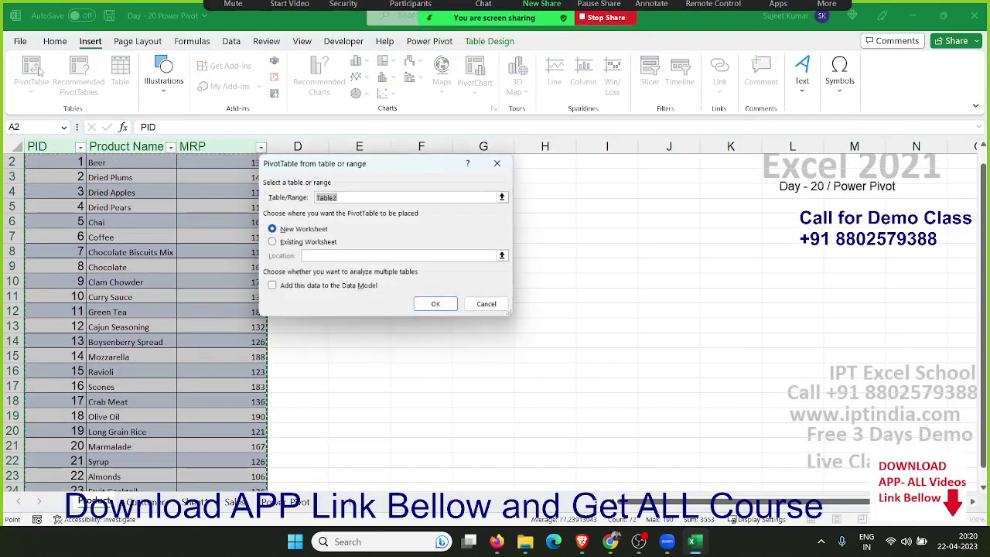
pyautogui.click(282, 287)
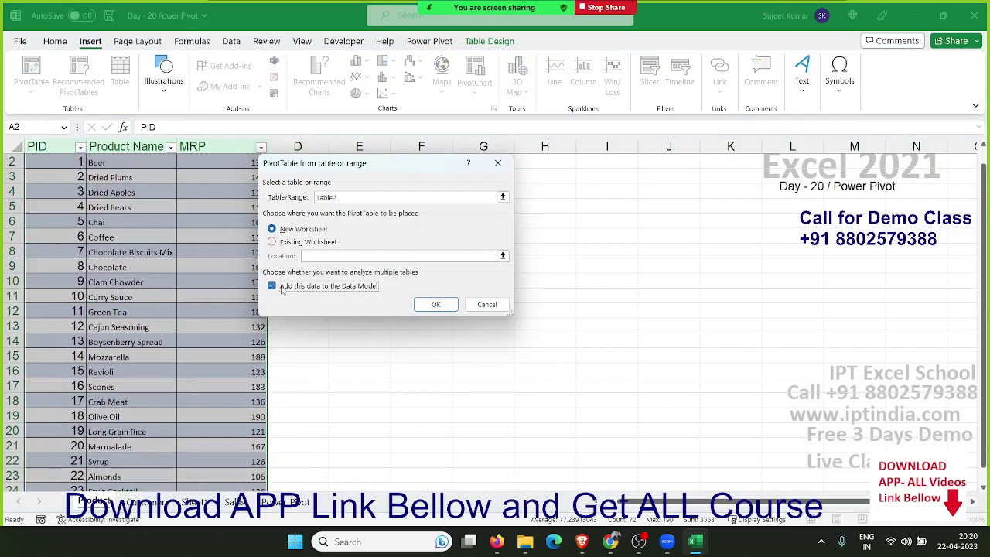
pyautogui.click(446, 308)
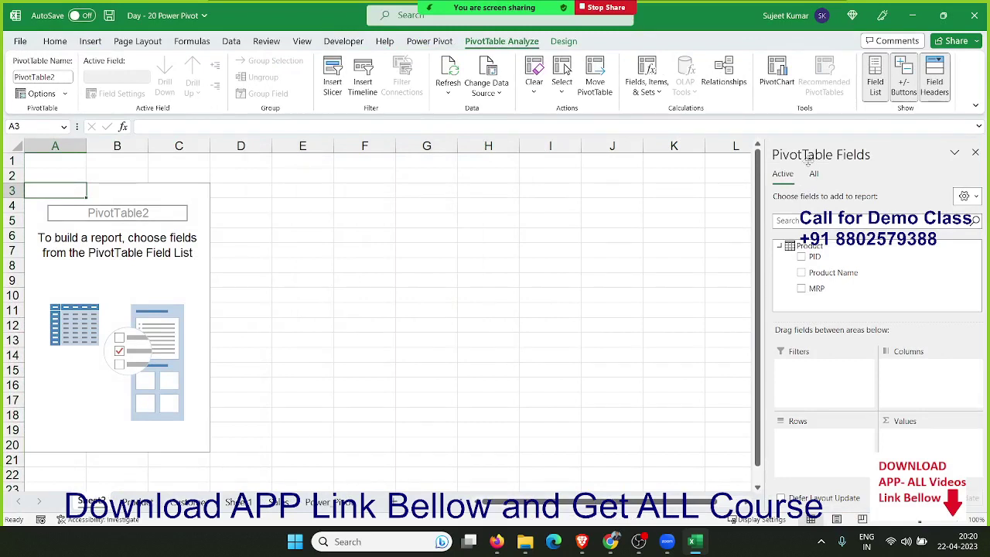
# Step: Delete the Sales CID and PID relationships and start a new relationship
pyautogui.click(728, 96)
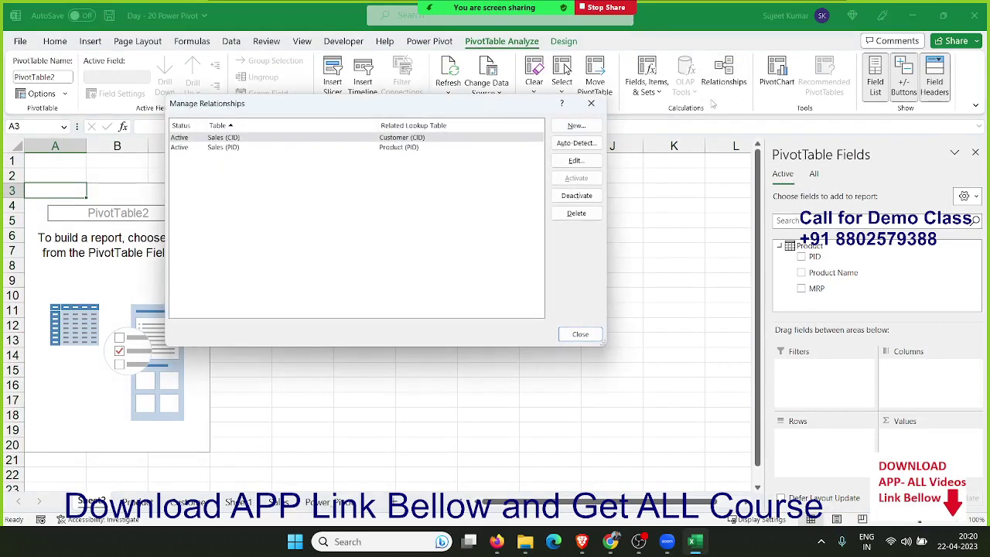
pyautogui.click(576, 214)
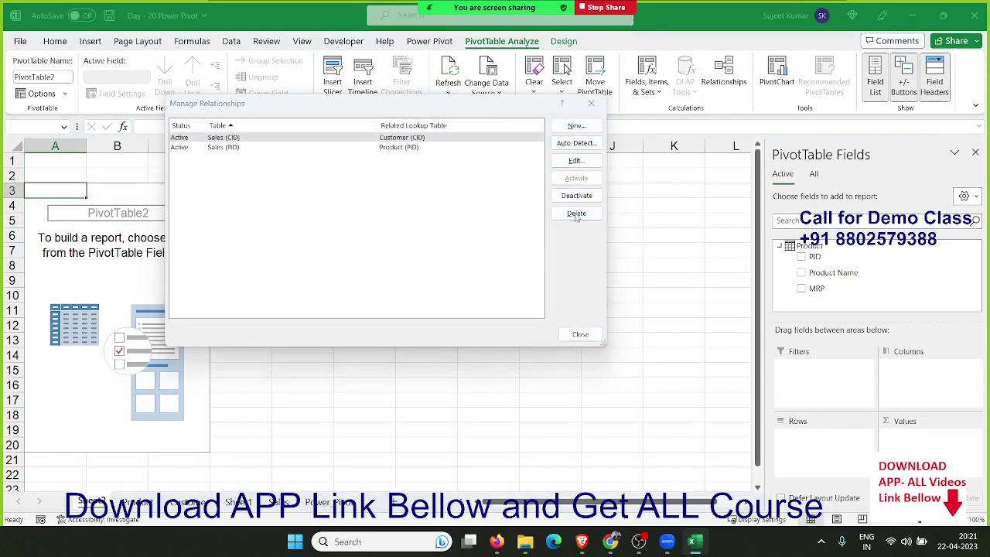
pyautogui.click(475, 305)
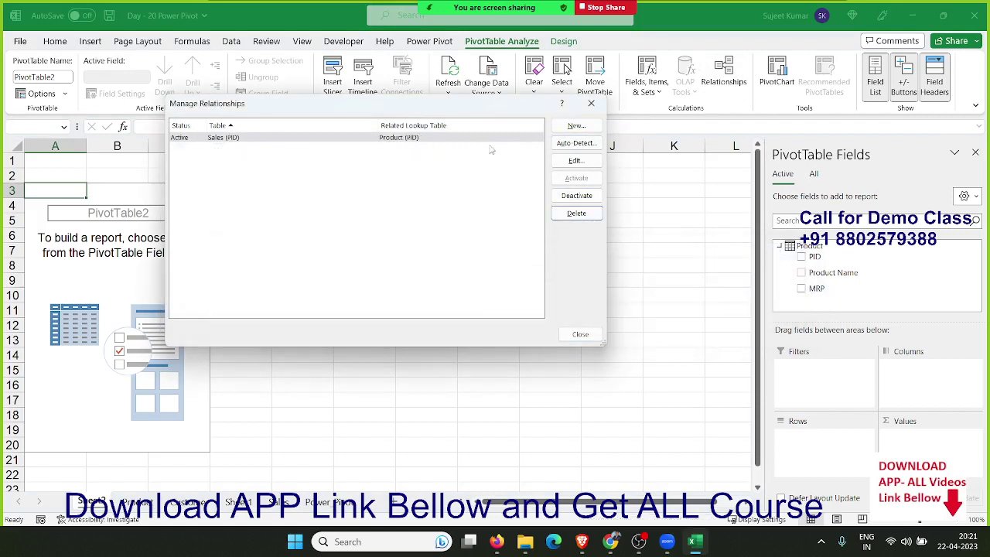
pyautogui.click(576, 213)
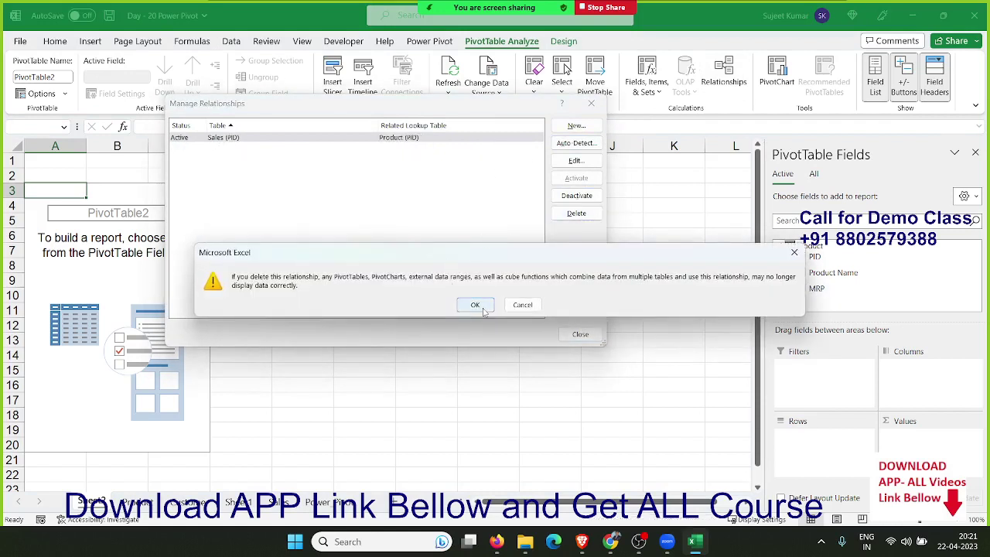
pyautogui.click(475, 303)
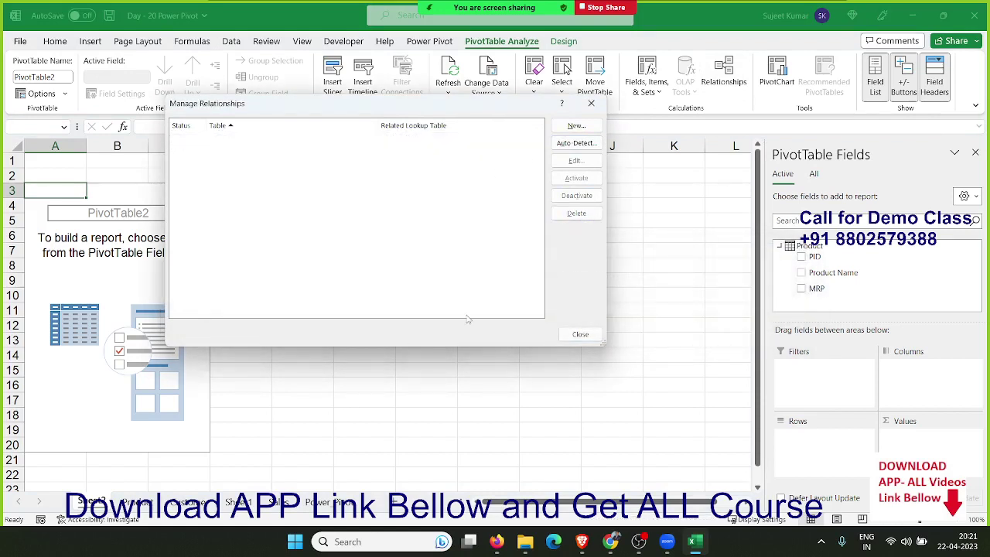
pyautogui.click(576, 126)
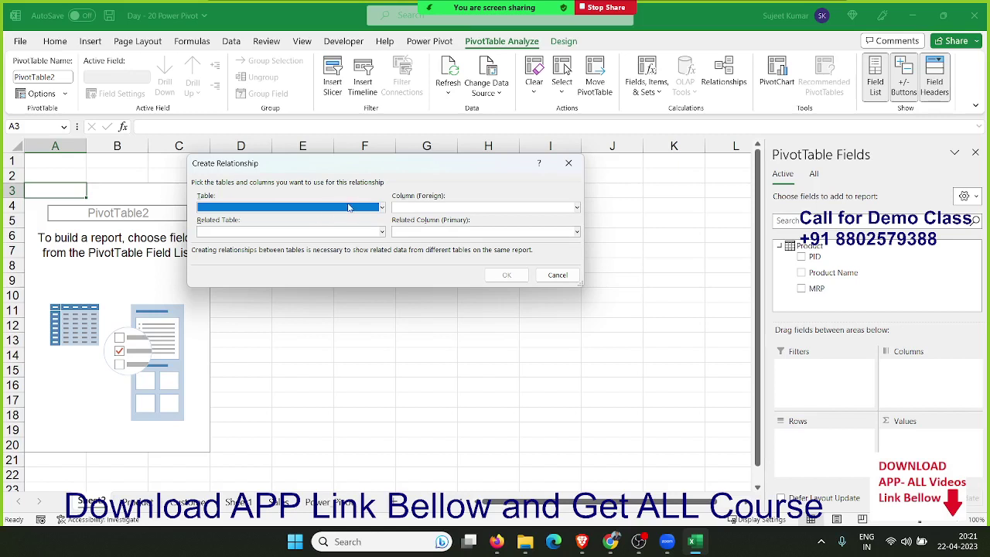
# Step: Relate the Sales table's PID column to the Product table in Create Relationship
pyautogui.click(348, 207)
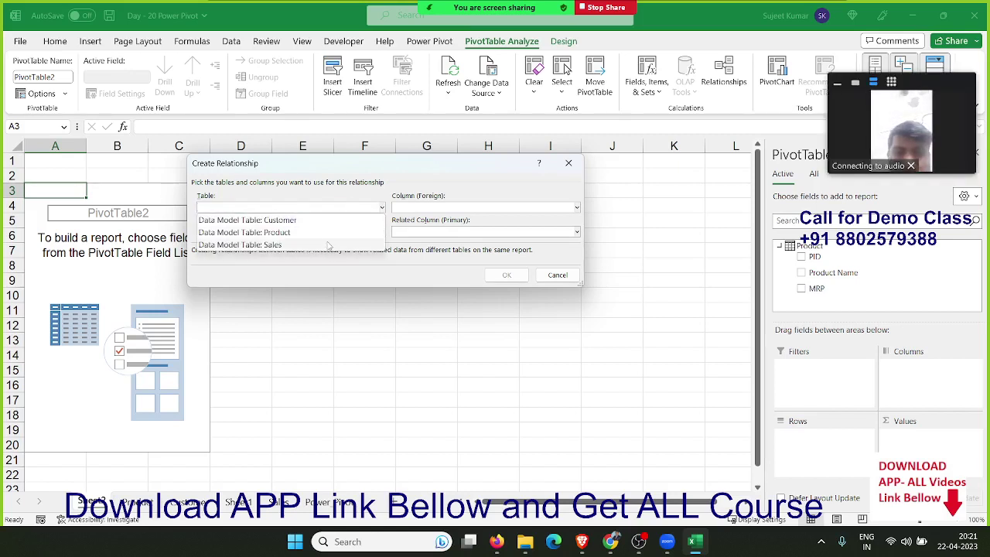
pyautogui.click(329, 245)
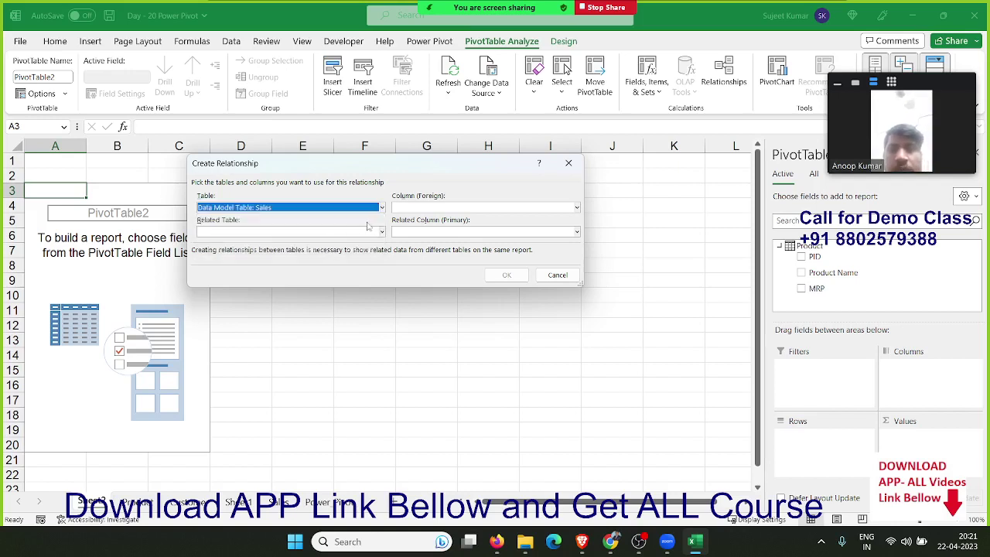
pyautogui.click(405, 208)
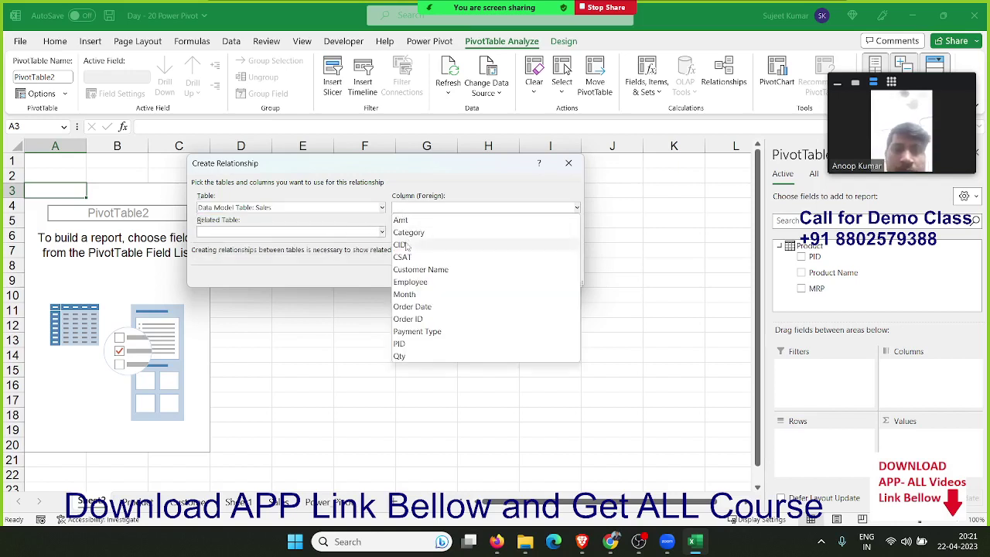
pyautogui.click(399, 344)
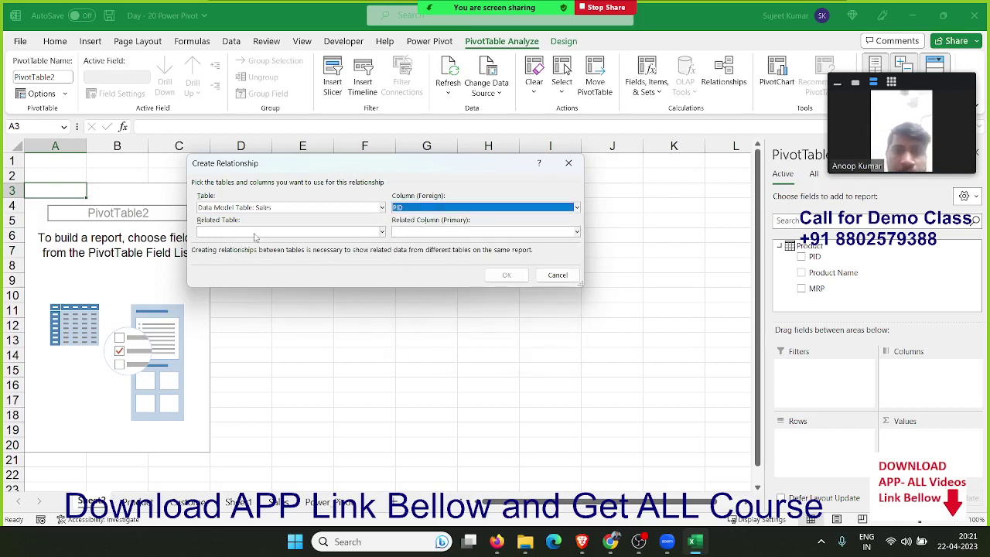
pyautogui.click(263, 231)
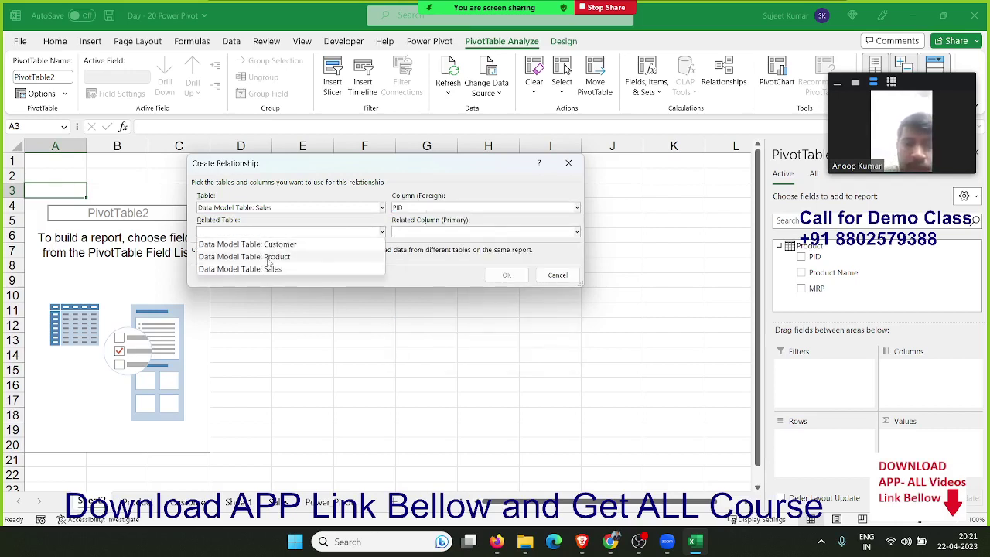
pyautogui.click(267, 256)
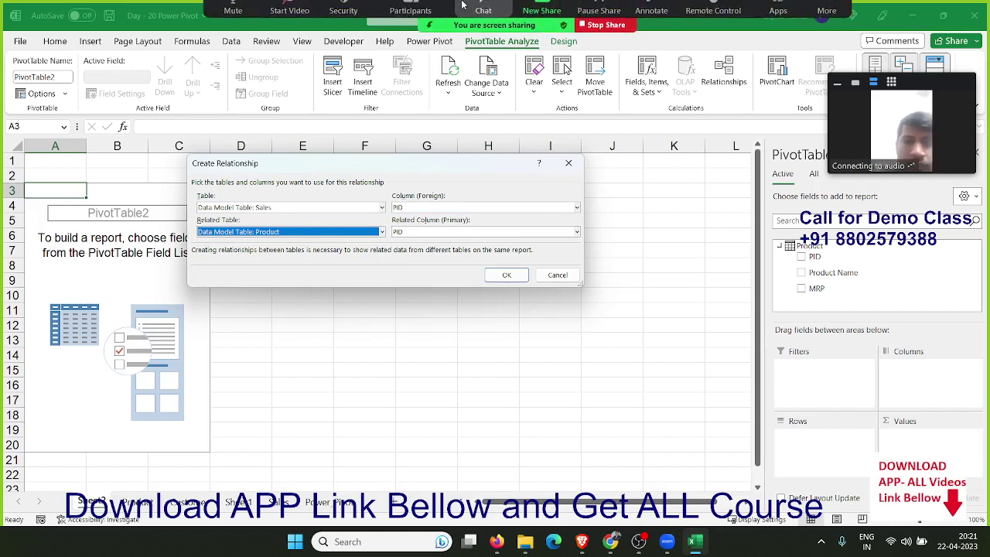
# Step: In the meeting window, stop a participant's video and close the participants list
pyautogui.click(410, 8)
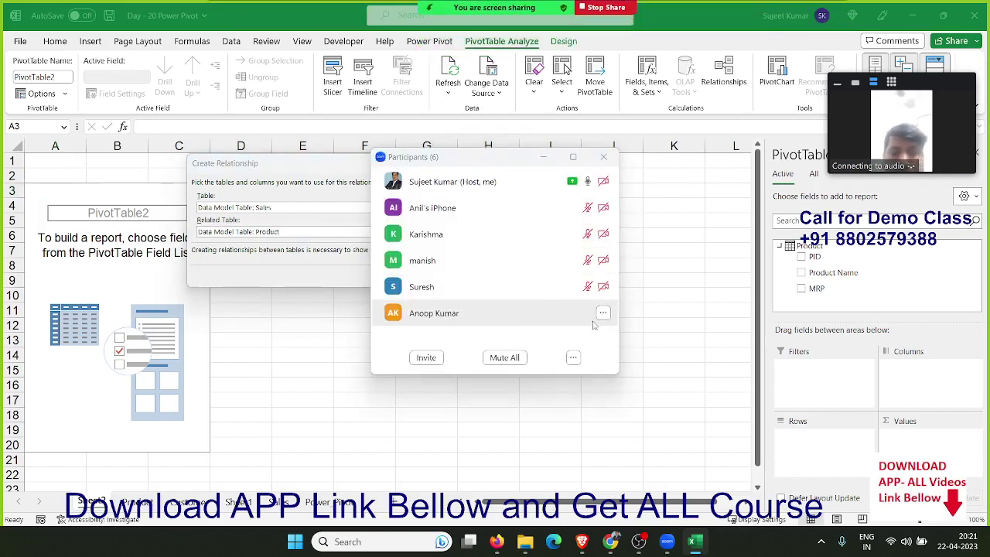
pyautogui.click(603, 312)
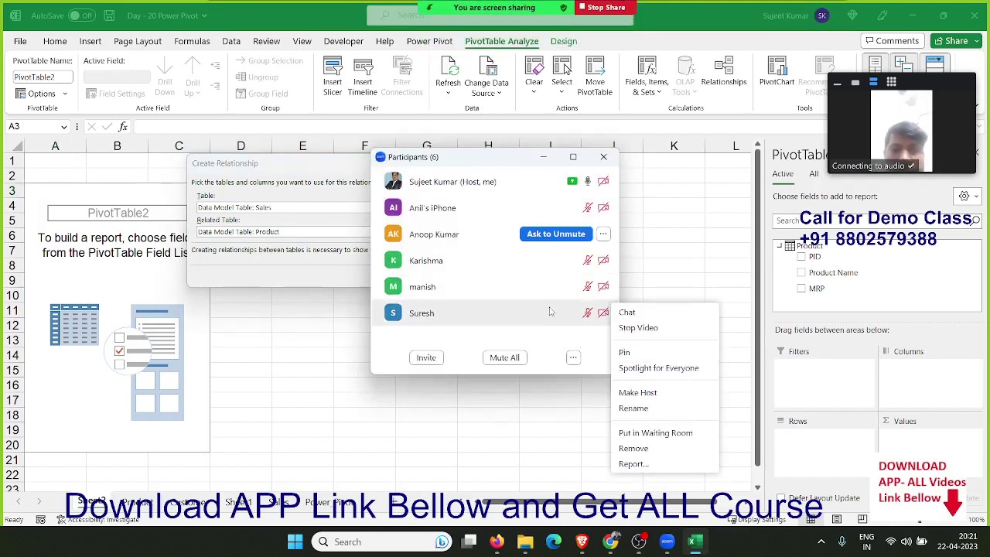
pyautogui.click(634, 353)
pyautogui.click(603, 234)
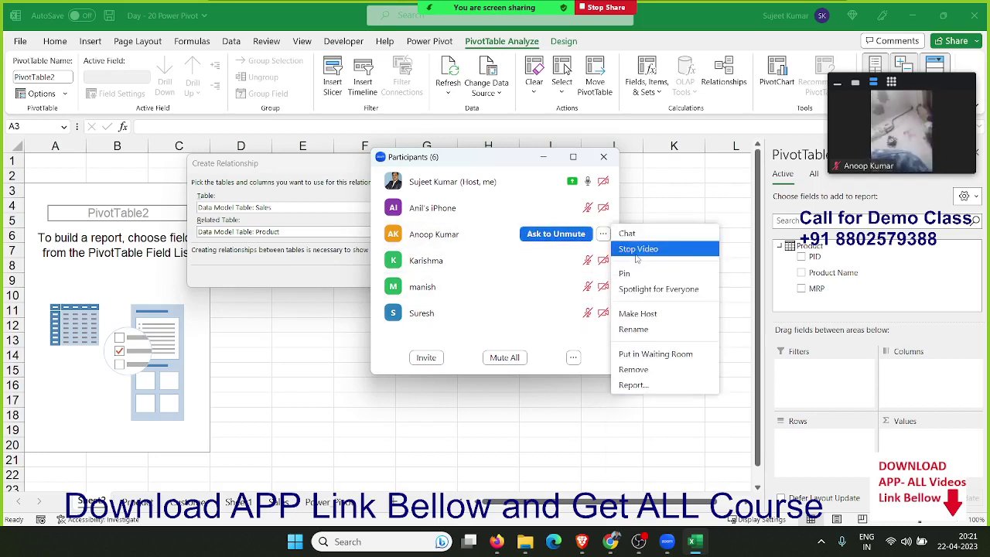
pyautogui.click(637, 251)
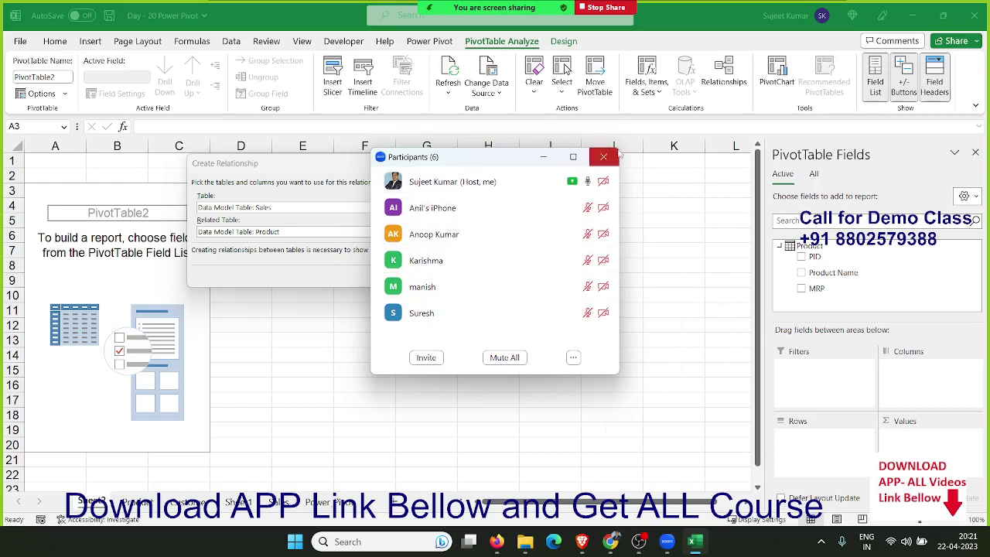
pyautogui.click(603, 156)
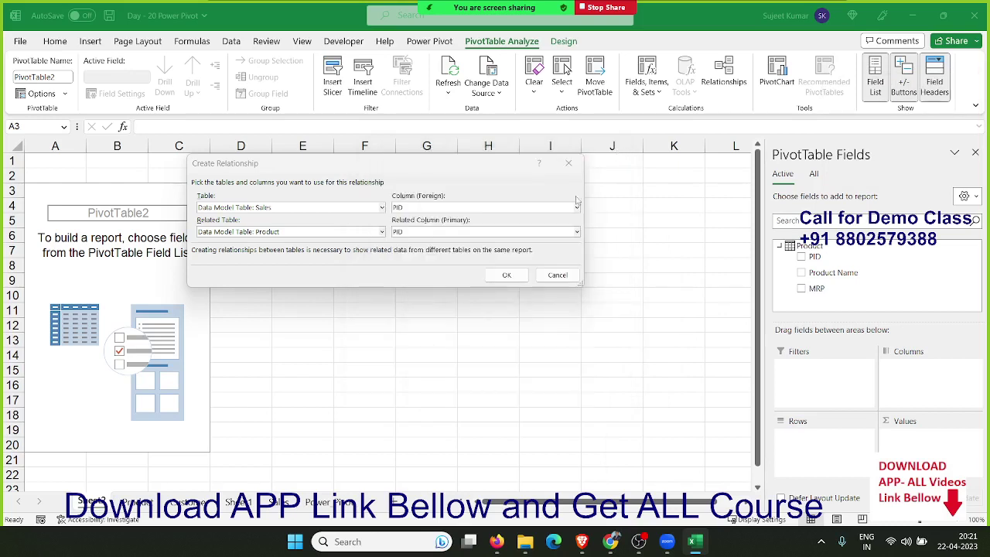
# Step: Confirm the PID relationship and show all data-model tables in the field list
pyautogui.click(507, 276)
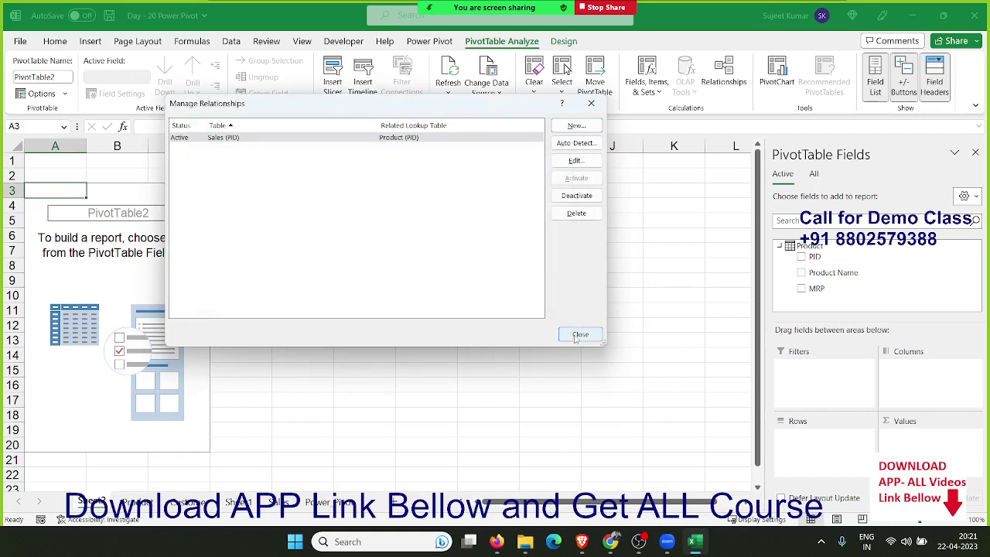
pyautogui.click(579, 334)
pyautogui.click(812, 175)
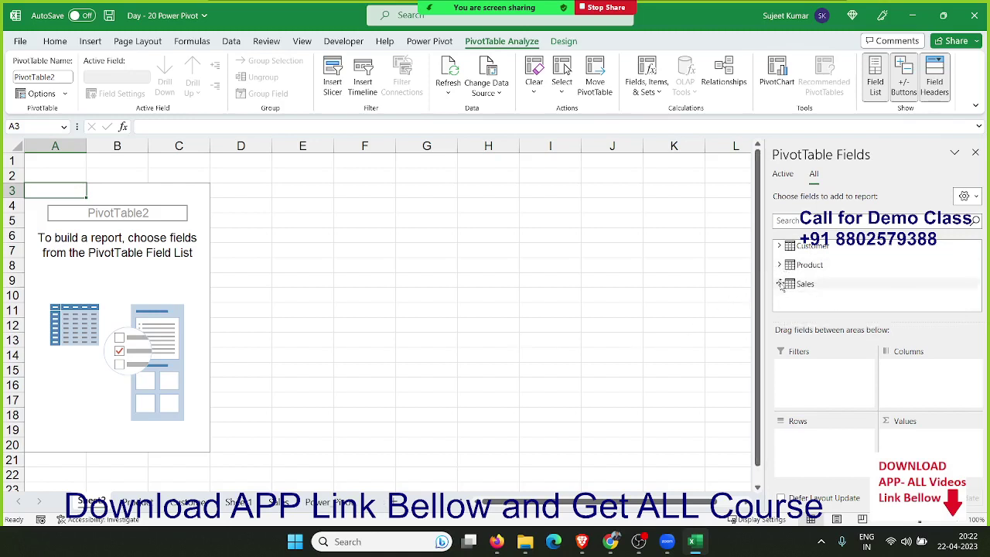
# Step: Put Product Name in Rows and Sum of Qty in Values of PivotTable2
pyautogui.click(779, 284)
pyautogui.scroll(-2, 794, 282)
pyautogui.scroll(4, 804, 280)
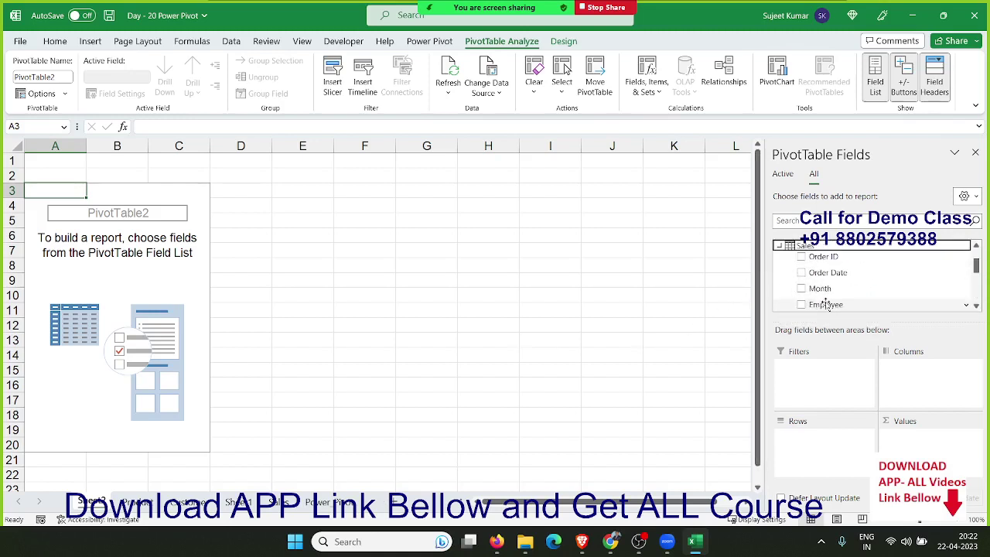
pyautogui.scroll(2, 809, 278)
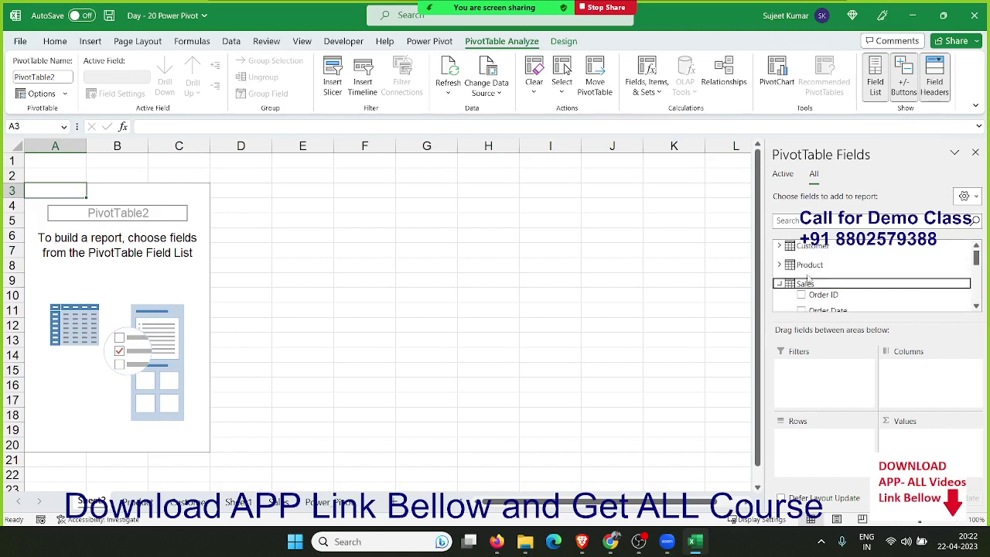
pyautogui.click(779, 261)
pyautogui.scroll(-2, 822, 288)
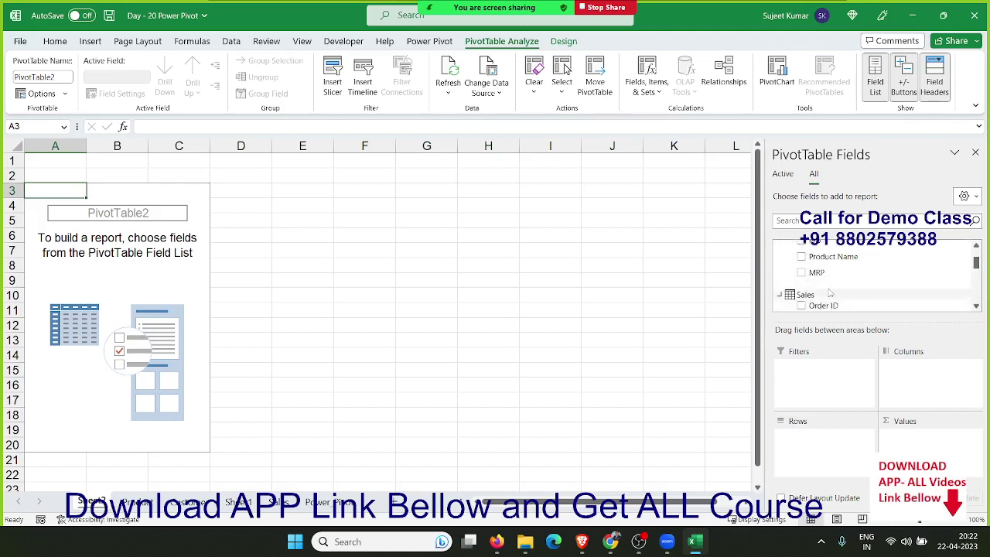
pyautogui.moveTo(834, 262); pyautogui.dragTo(820, 449)
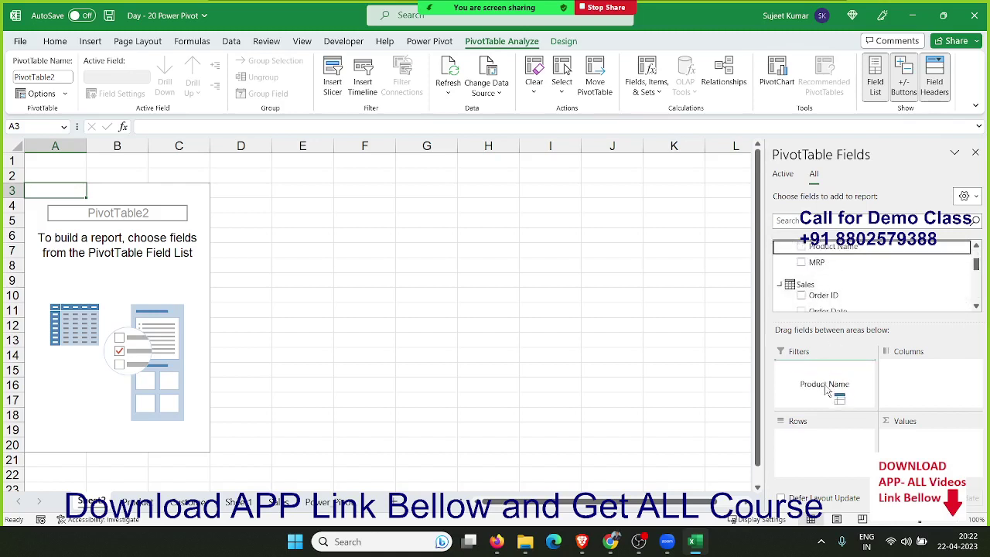
pyautogui.scroll(-3, 812, 305)
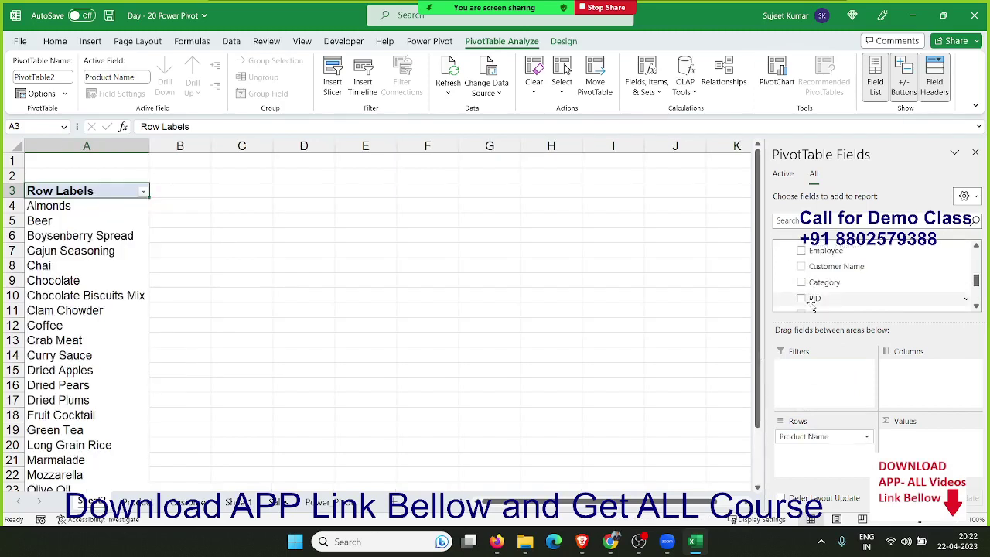
pyautogui.scroll(-2, 826, 295)
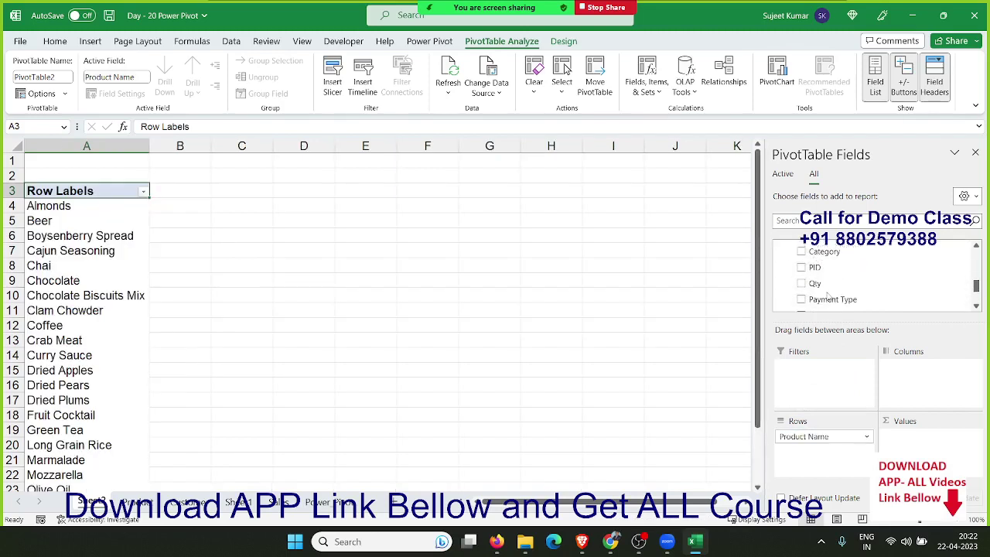
pyautogui.moveTo(816, 283); pyautogui.dragTo(912, 437)
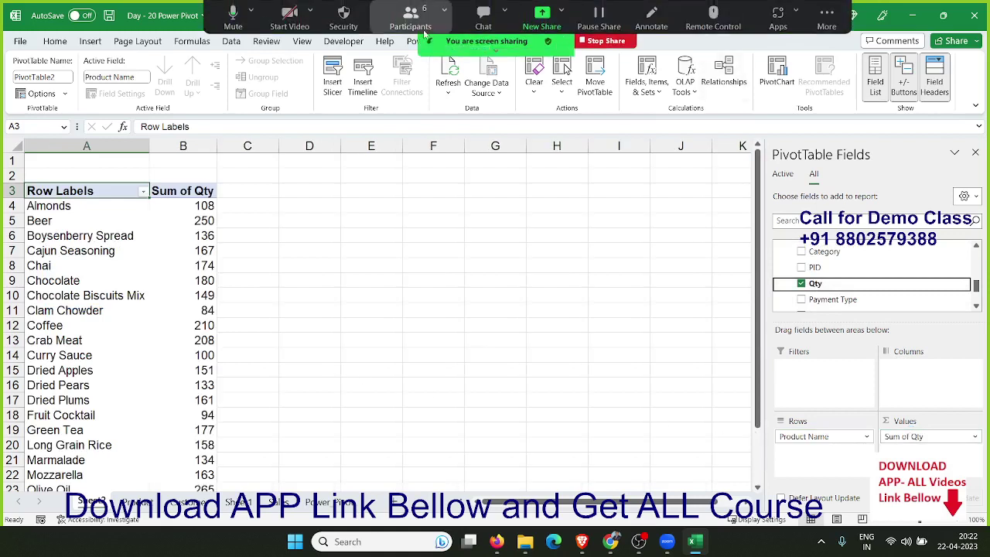
# Step: Mute a meeting participant and dismiss the meeting recording notice
pyautogui.click(417, 23)
pyautogui.moveTo(495, 207)
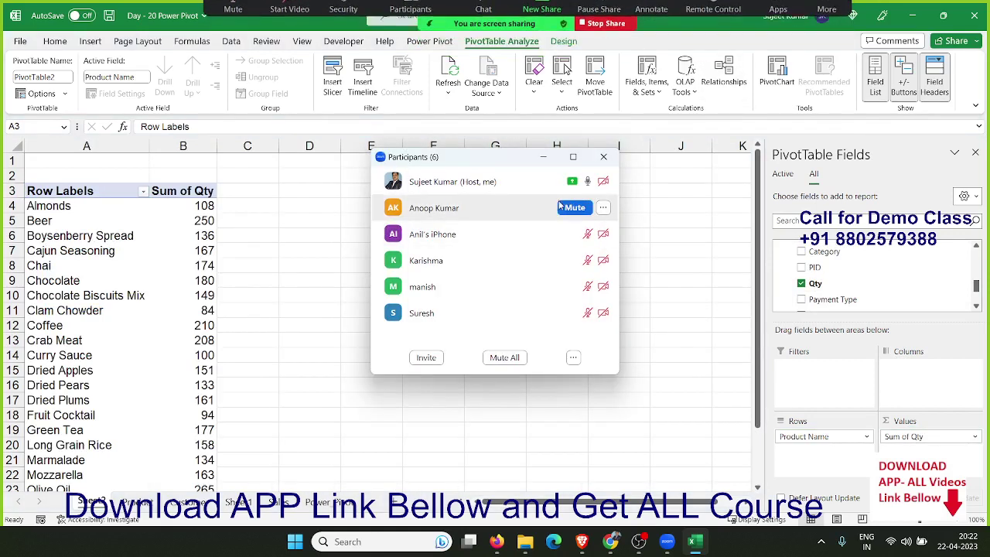
pyautogui.click(574, 207)
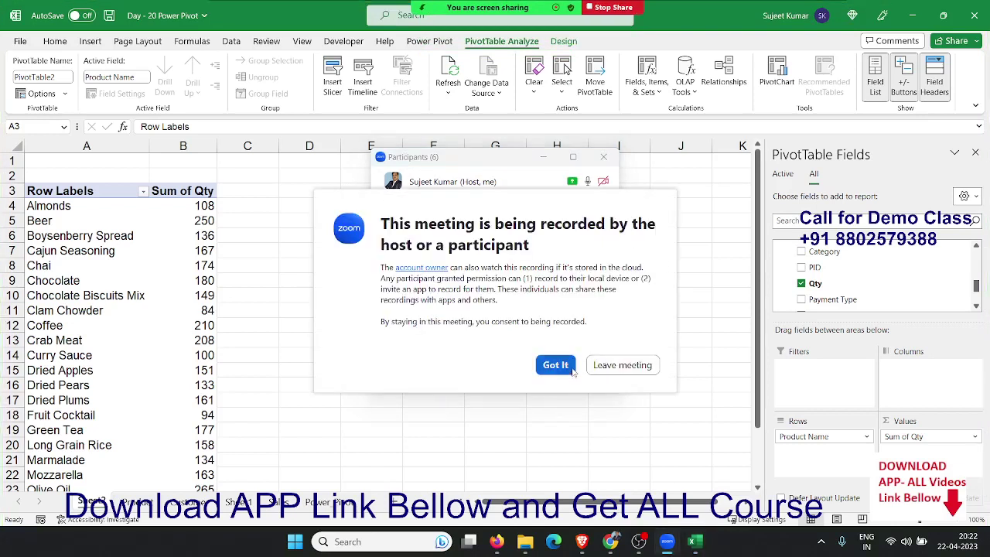
pyautogui.click(555, 365)
pyautogui.moveTo(495, 312)
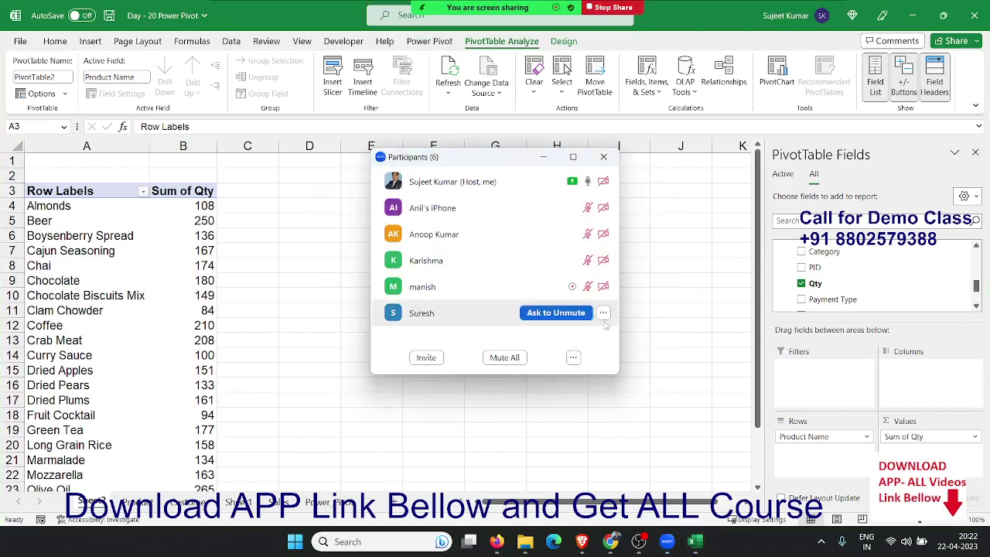
pyautogui.click(608, 159)
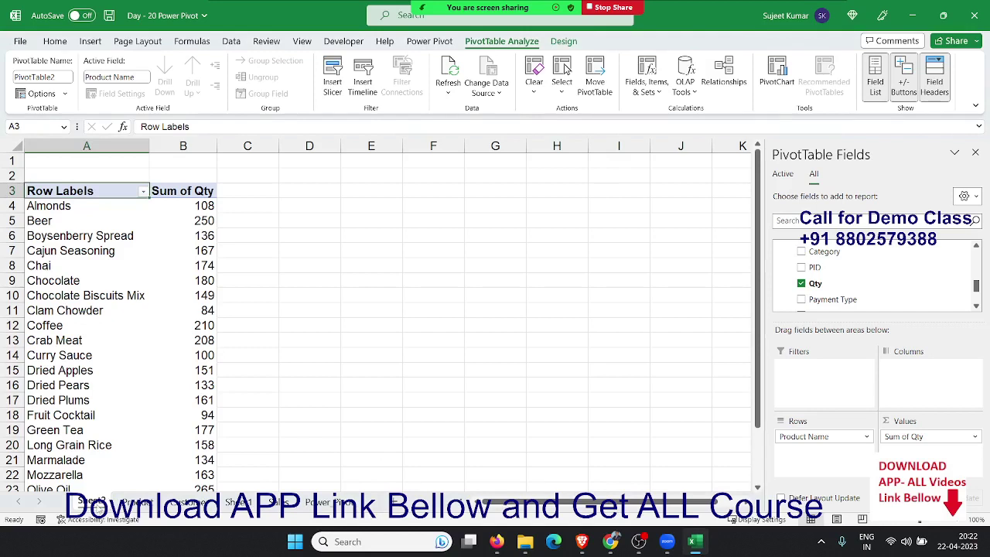
# Step: Delete the Sheet2 pivot table sheet permanently
pyautogui.rightClick(92, 501)
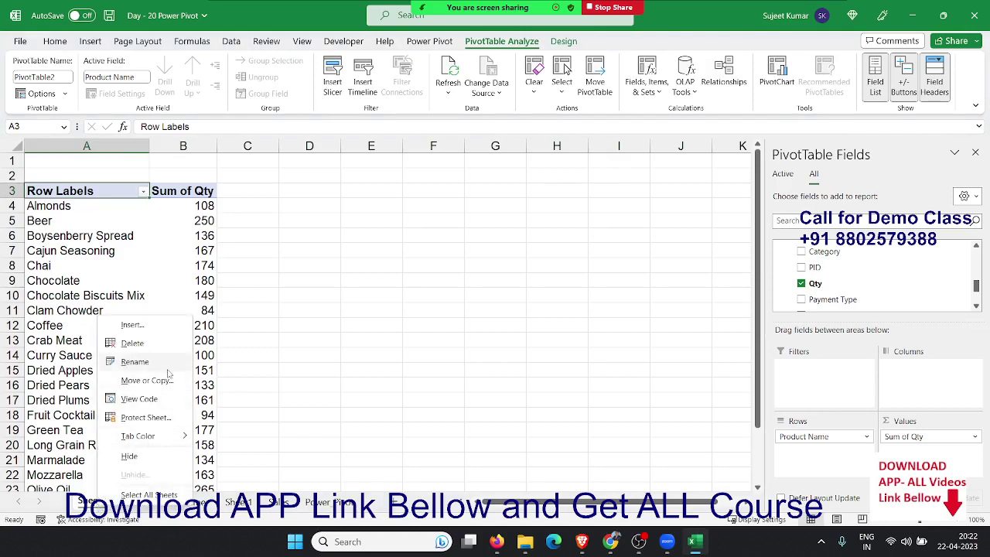
pyautogui.click(155, 344)
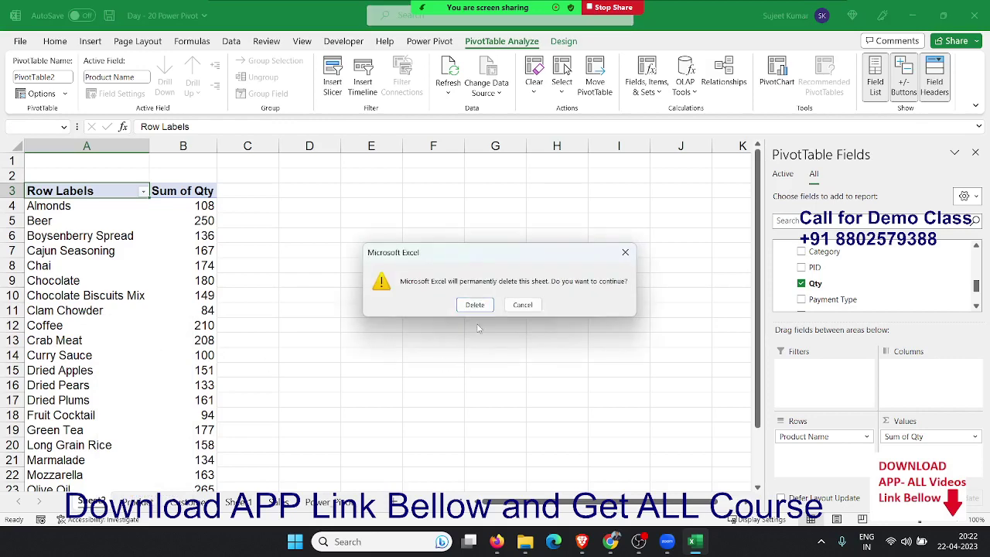
pyautogui.click(487, 305)
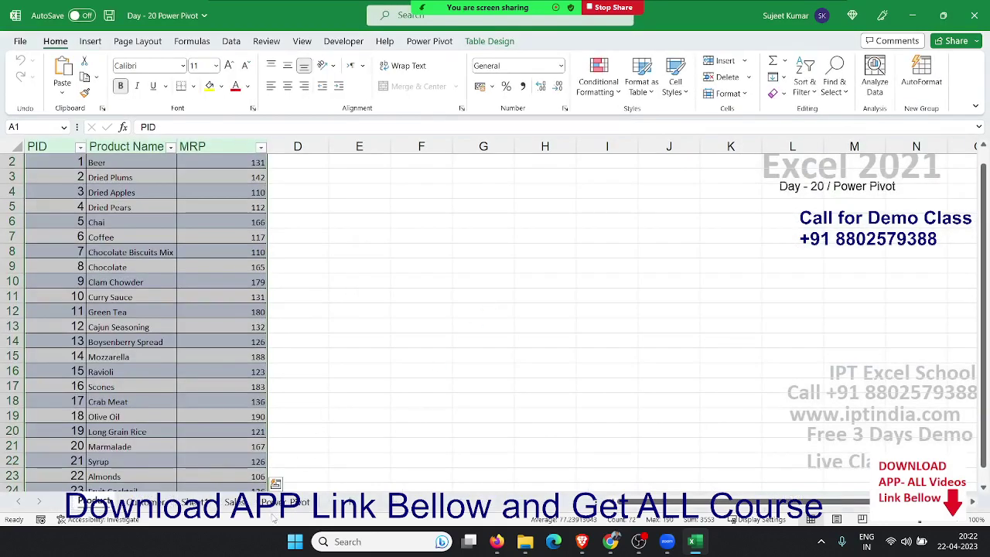
# Step: Switch to the Power Pivot sheet and open the File backstage Home page
pyautogui.click(286, 504)
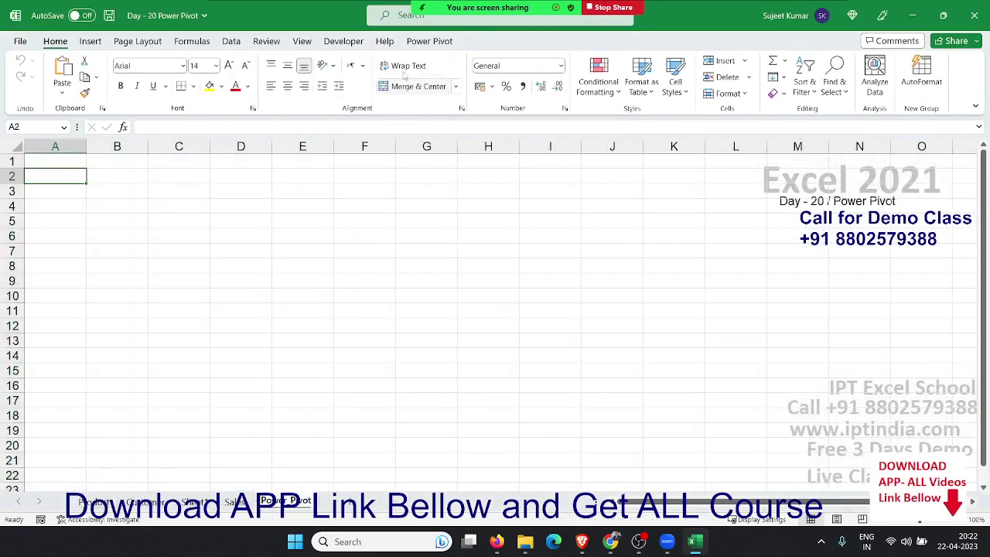
pyautogui.click(435, 45)
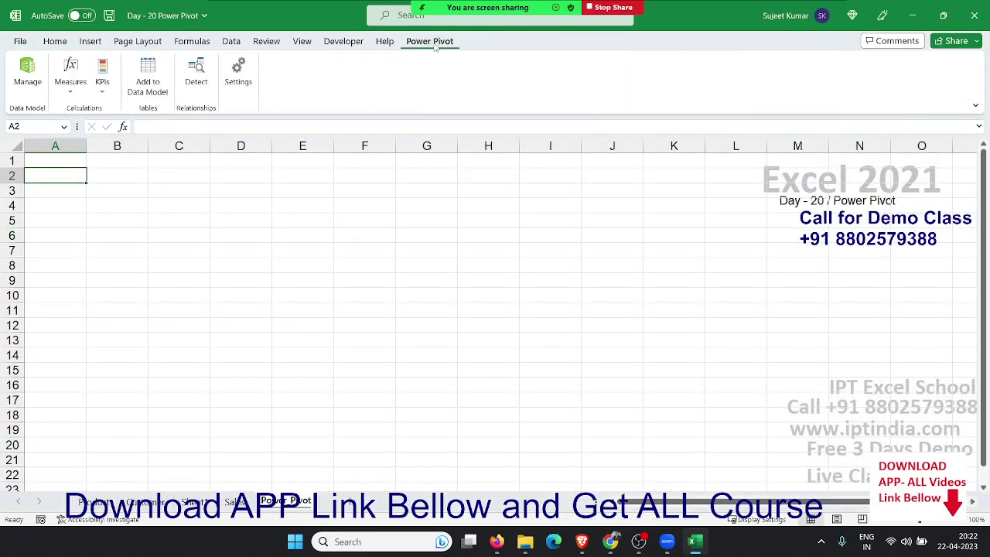
pyautogui.click(24, 45)
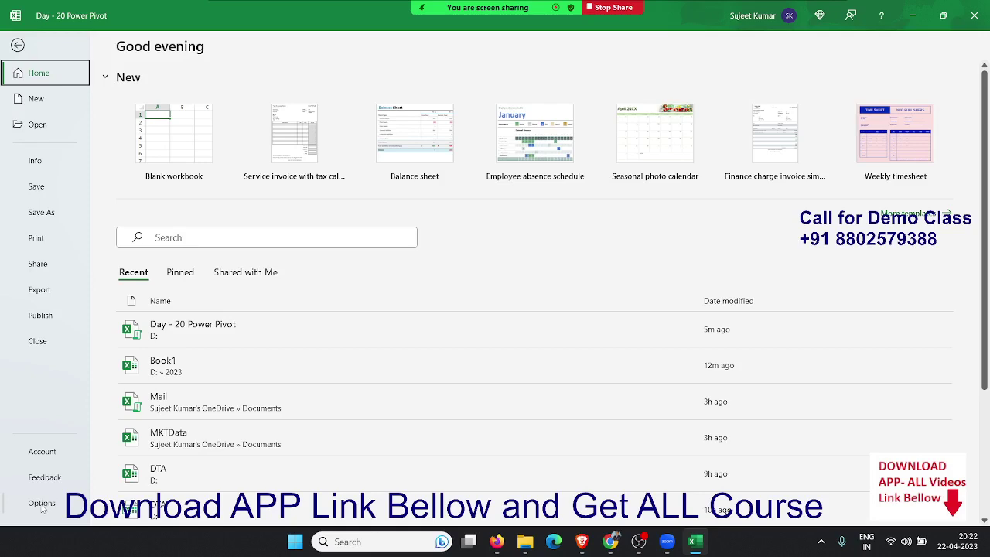
# Step: Verify the Power Pivot and Power Map COM add-ins are enabled via Options > Add-ins
pyautogui.click(42, 504)
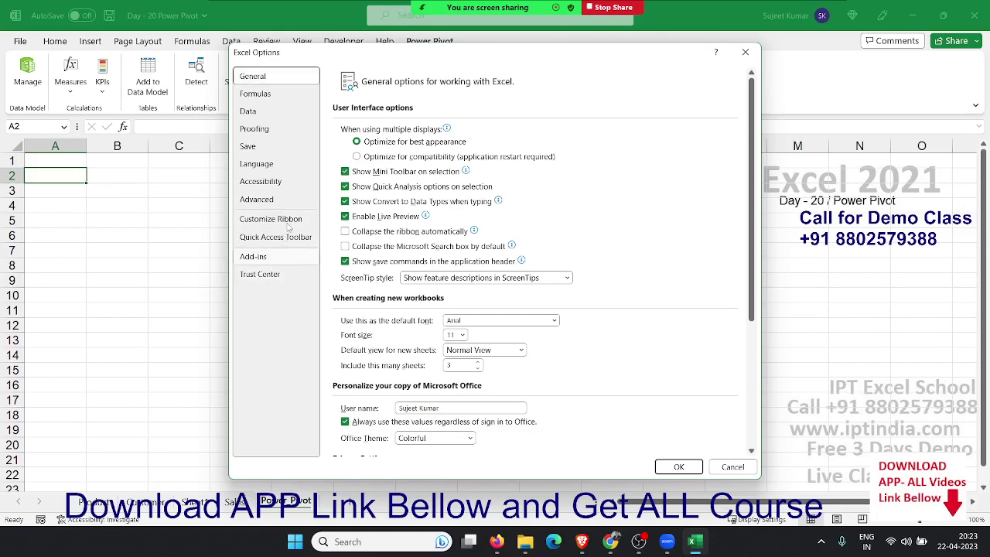
pyautogui.click(253, 256)
pyautogui.click(271, 220)
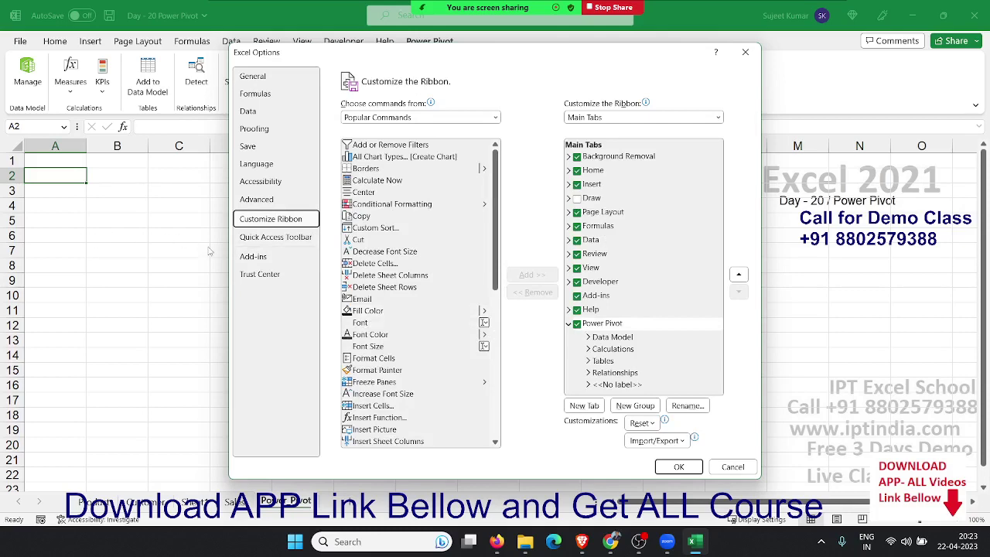
pyautogui.click(262, 257)
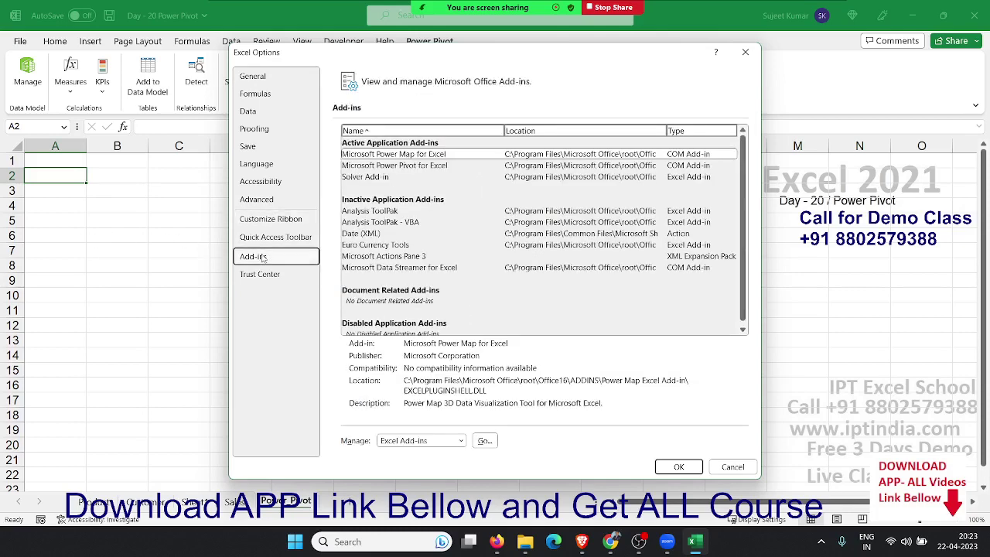
pyautogui.scroll(-1, 530, 331)
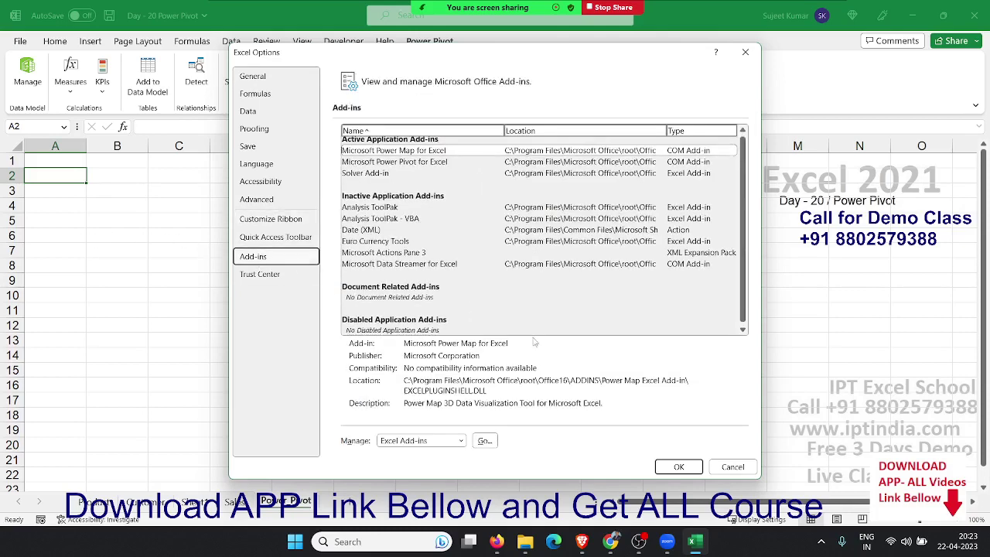
pyautogui.click(439, 444)
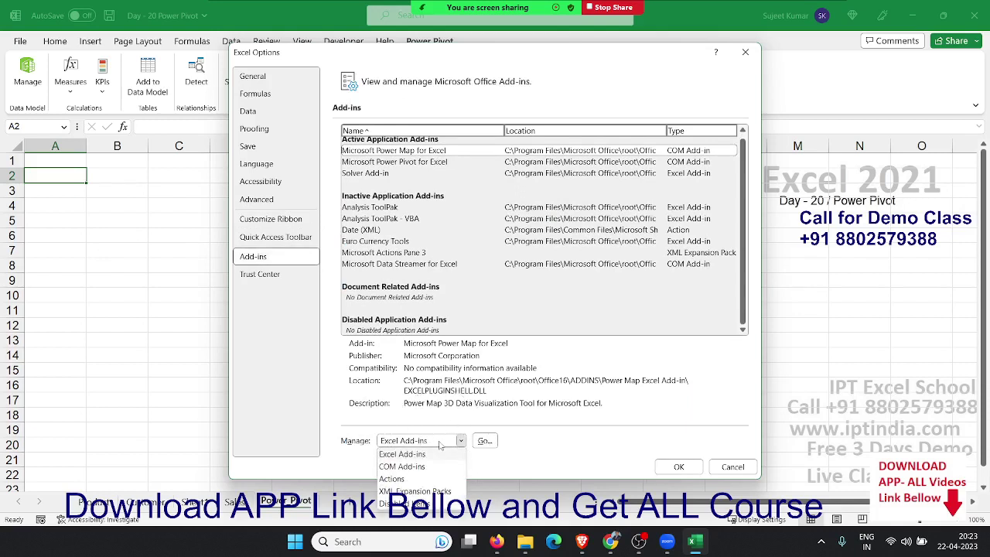
pyautogui.click(426, 466)
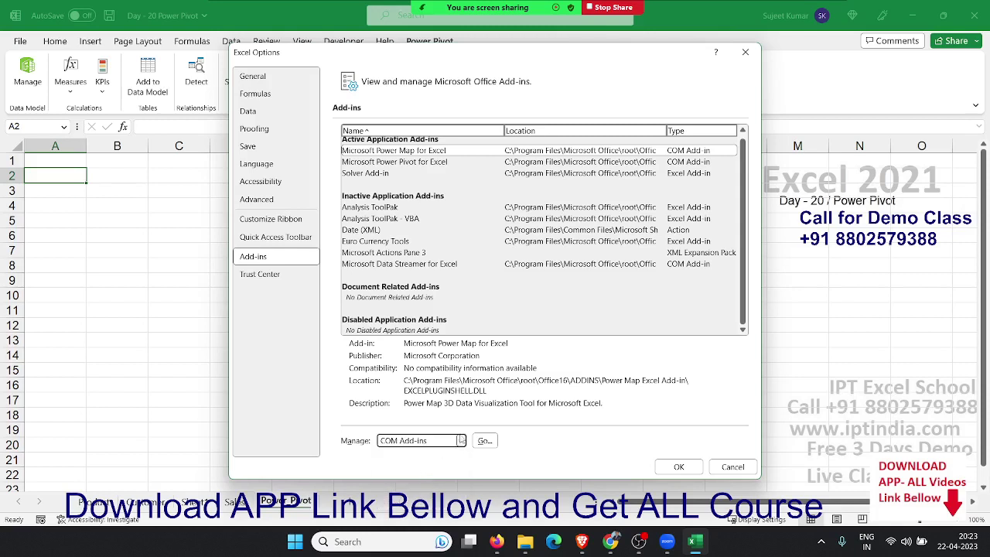
pyautogui.click(475, 441)
pyautogui.click(484, 440)
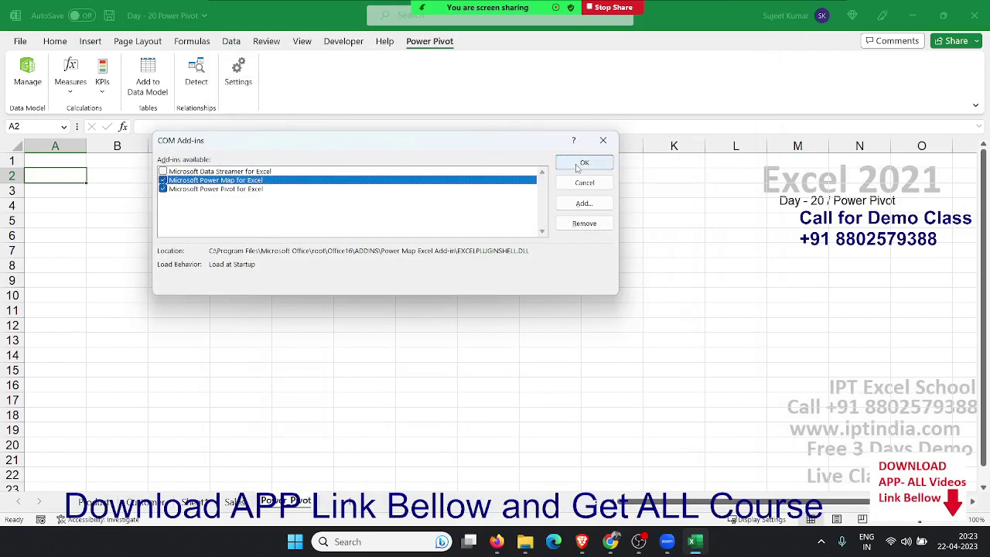
pyautogui.click(584, 163)
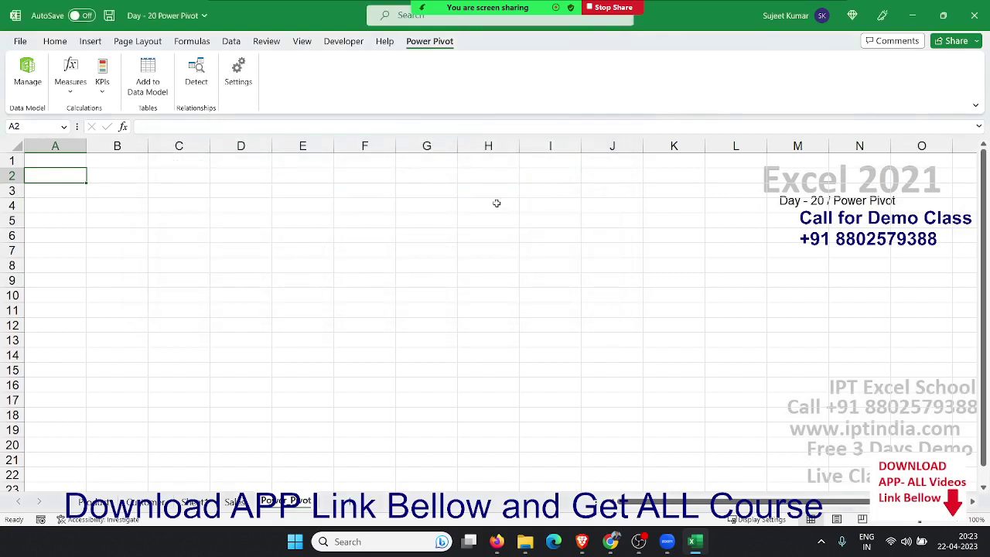
# Step: Open the Power Pivot window and delete the Sales, Product and Customer tables, confirming each deletion
pyautogui.click(30, 74)
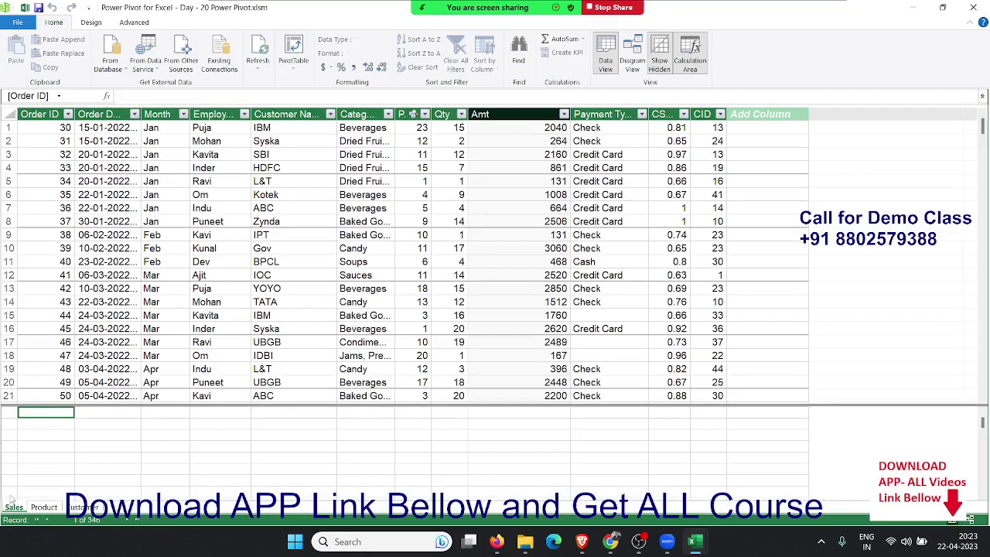
pyautogui.rightClick(14, 507)
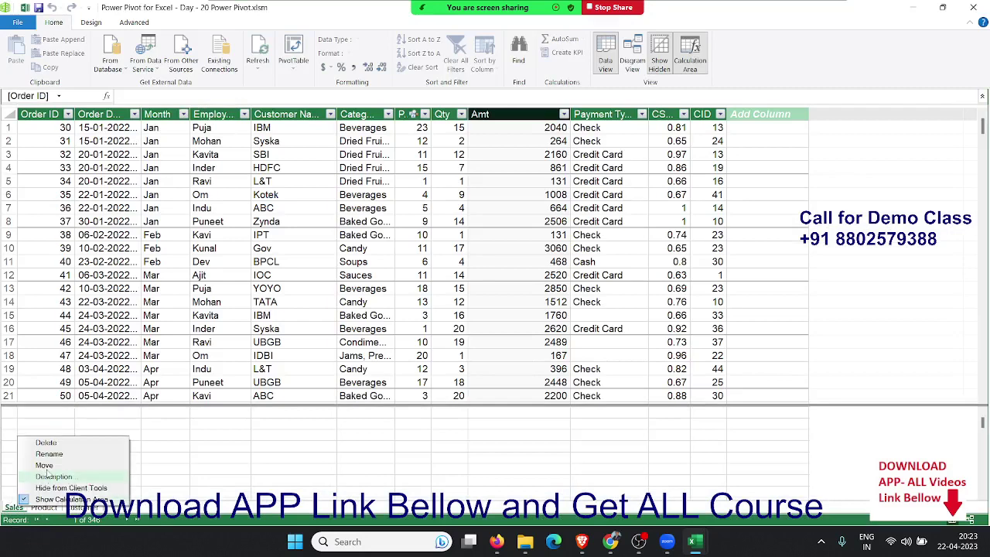
pyautogui.click(46, 442)
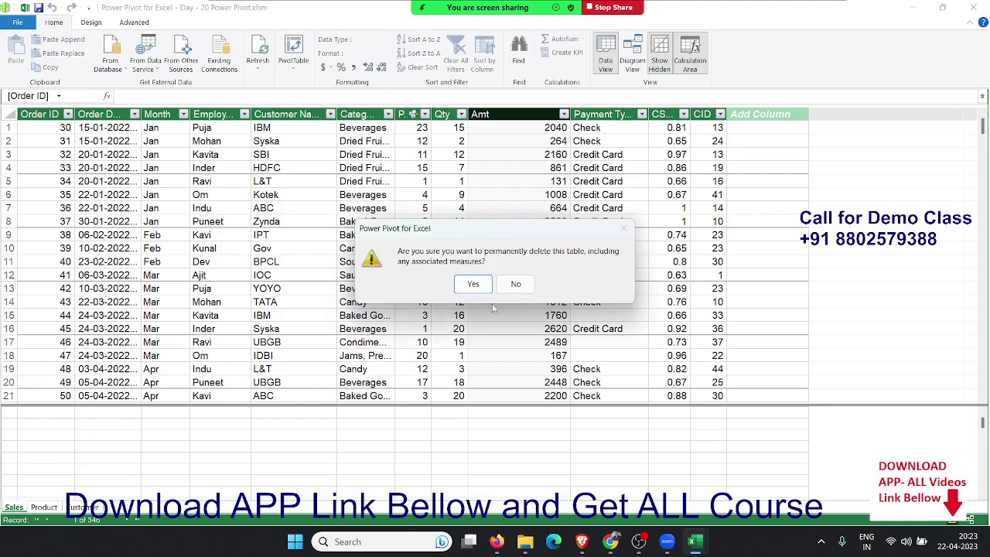
pyautogui.click(473, 284)
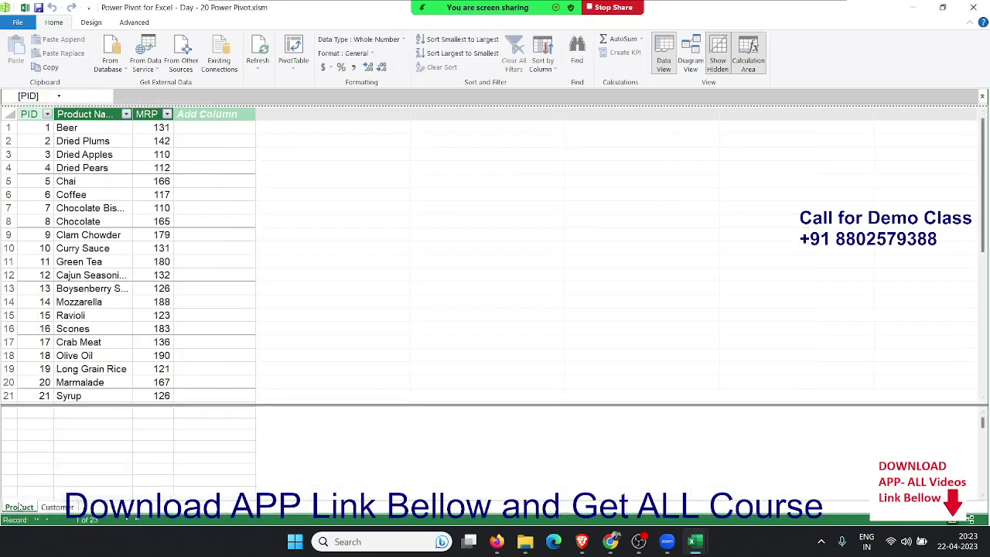
pyautogui.rightClick(19, 506)
pyautogui.click(47, 438)
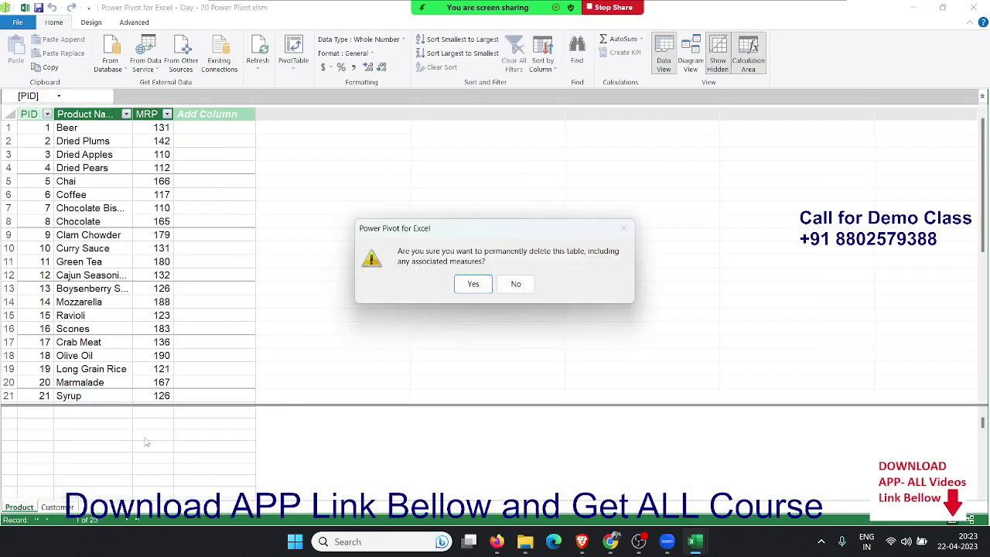
pyautogui.click(472, 284)
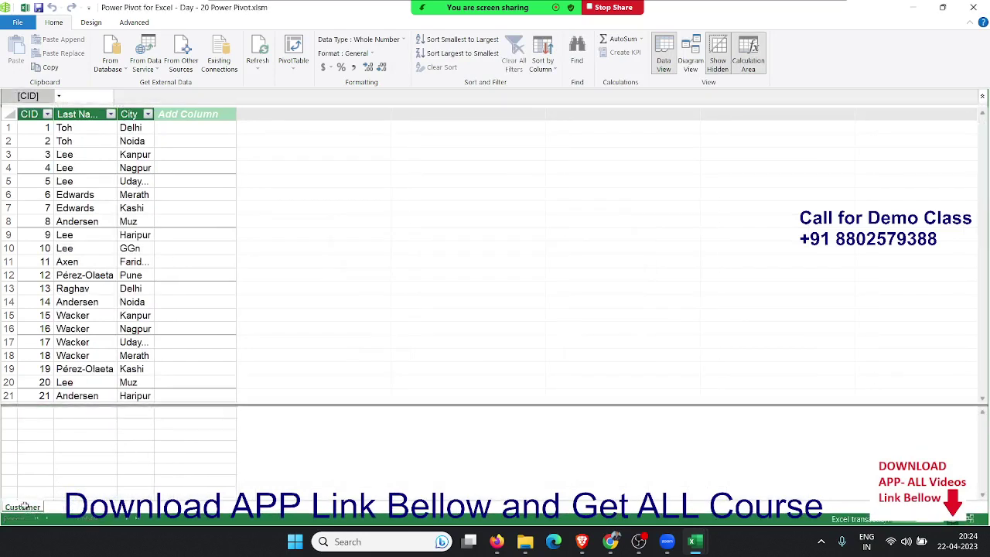
pyautogui.rightClick(28, 508)
pyautogui.click(54, 442)
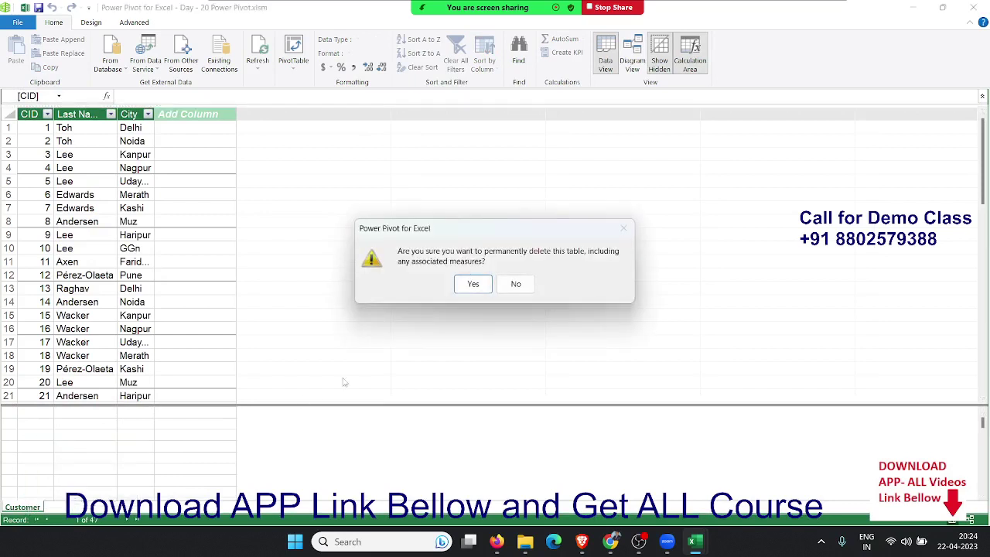
pyautogui.click(472, 284)
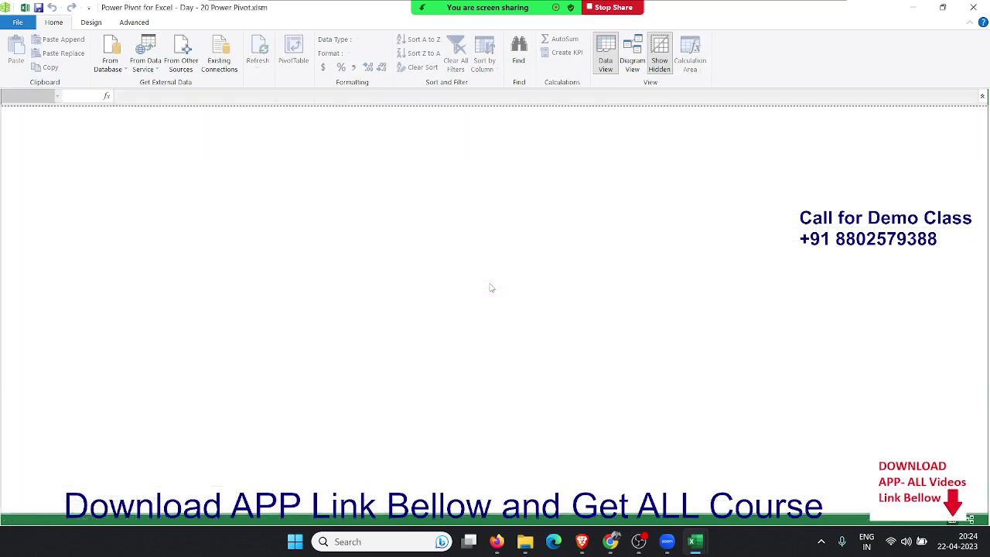
pyautogui.moveTo(695, 541)
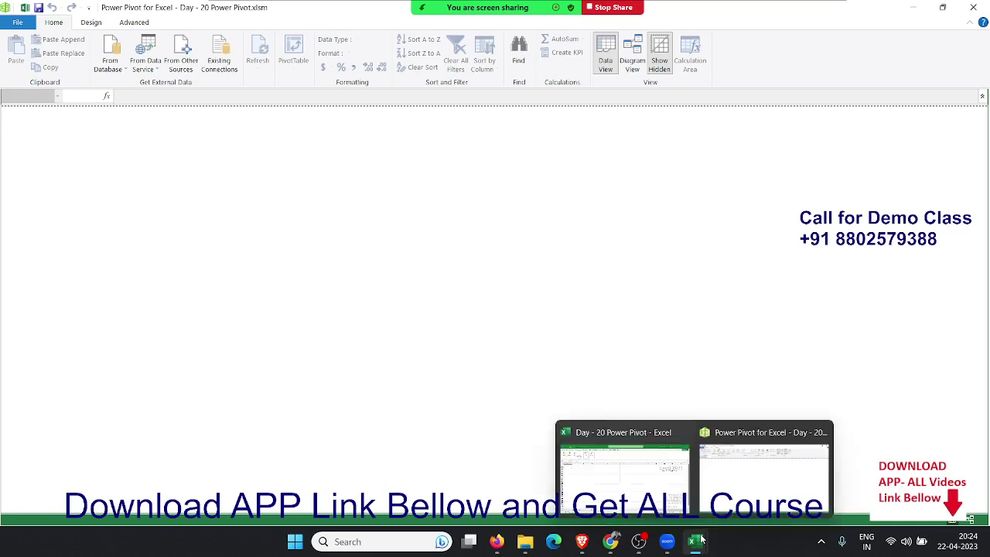
# Step: Add the worksheet's product table to the data model and rename it Product
pyautogui.click(626, 460)
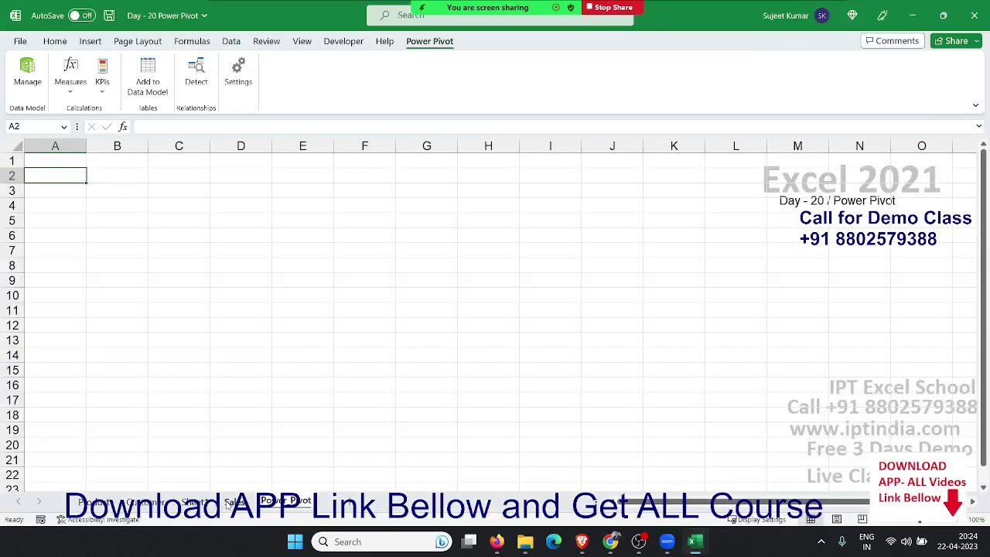
pyautogui.click(94, 502)
pyautogui.click(68, 266)
pyautogui.hotkey('ctrl', 'Home')
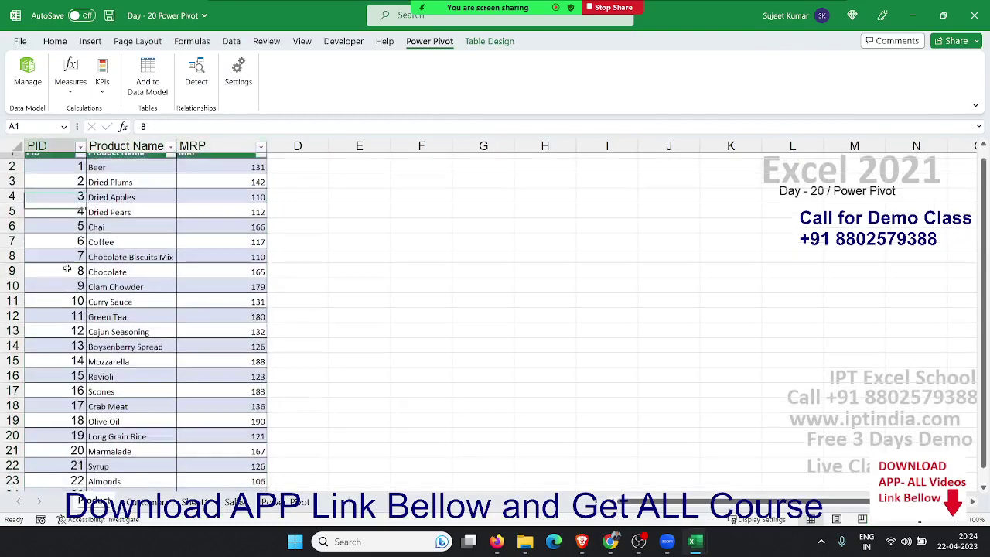
pyautogui.hotkey('ctrl', 'a')
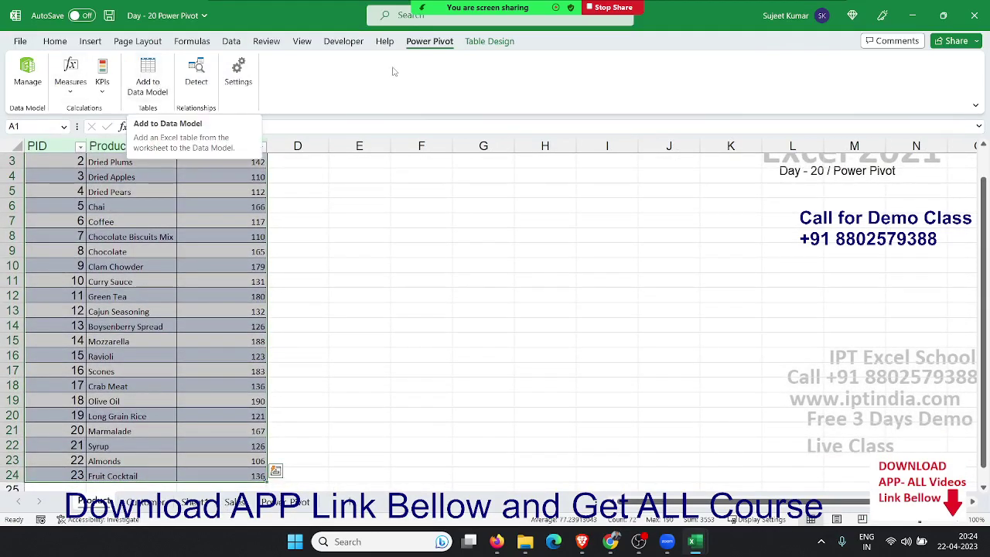
pyautogui.hotkey('ctrl', 'q')
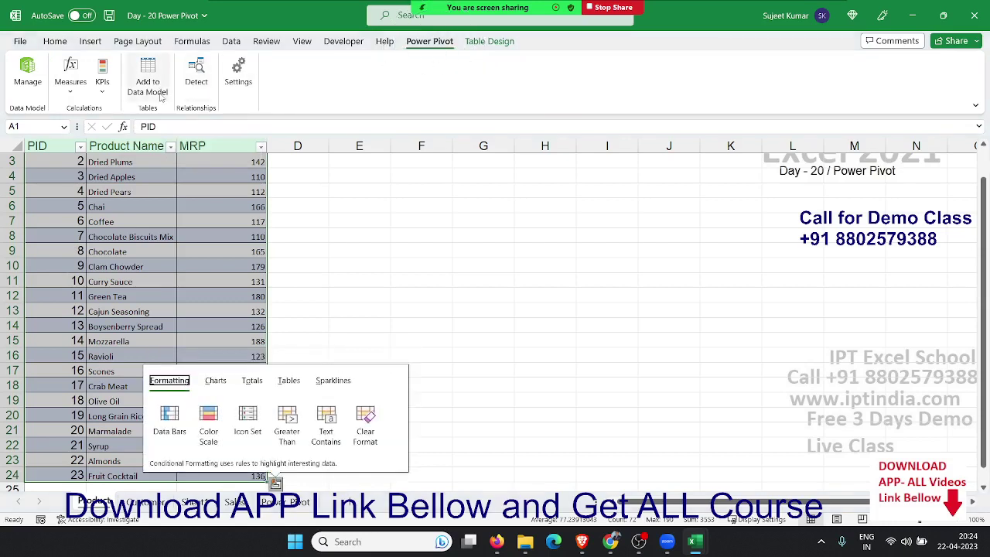
pyautogui.click(160, 96)
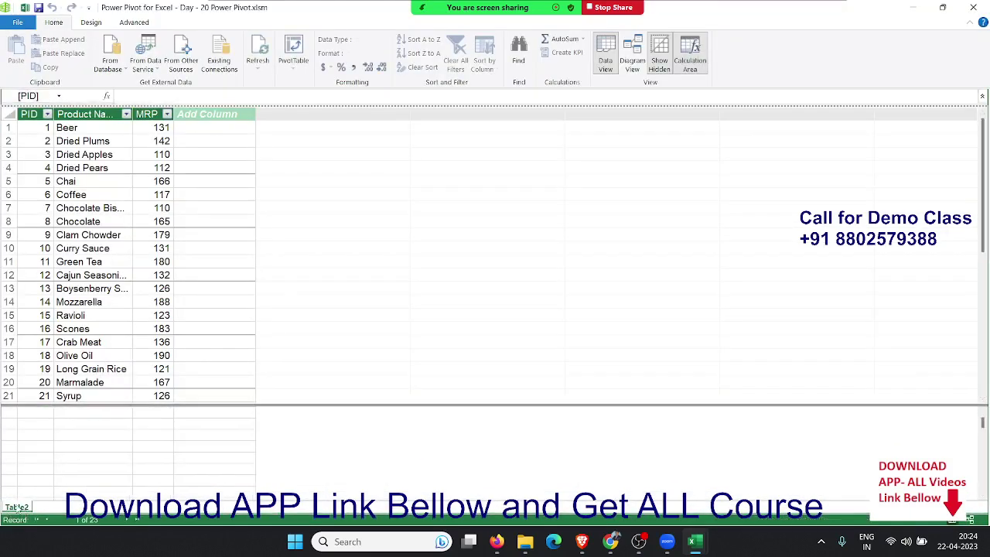
pyautogui.doubleClick(17, 507)
pyautogui.write('Product')
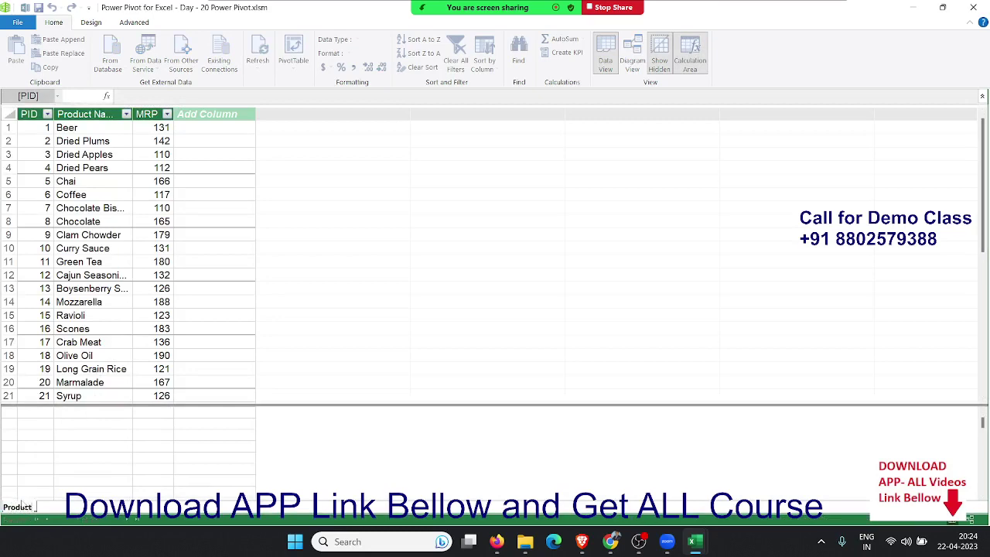
pyautogui.press('Return')
# Step: Select the whole customer table, add it to the data model and begin renaming it Customer
pyautogui.hotkey('alt', 'Tab')
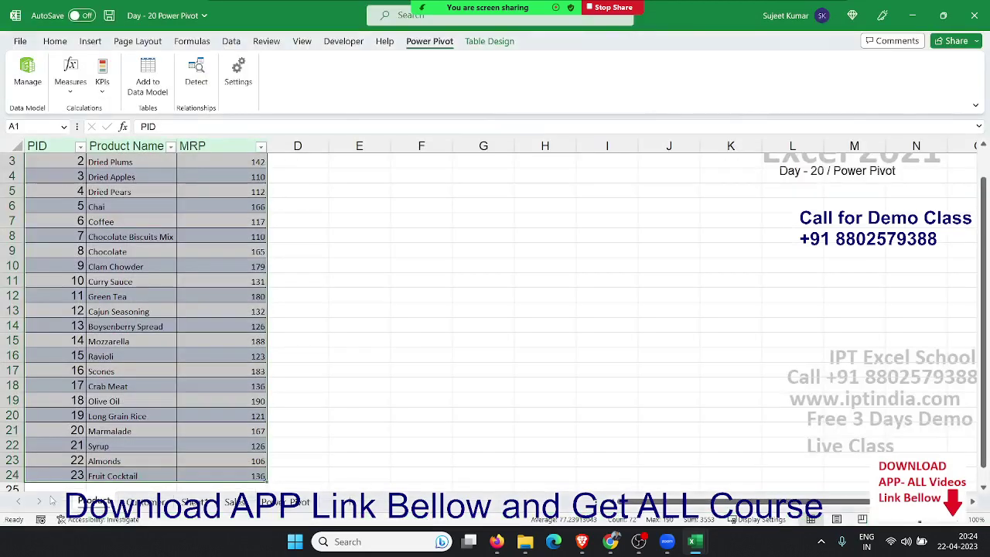
pyautogui.click(146, 501)
pyautogui.click(69, 161)
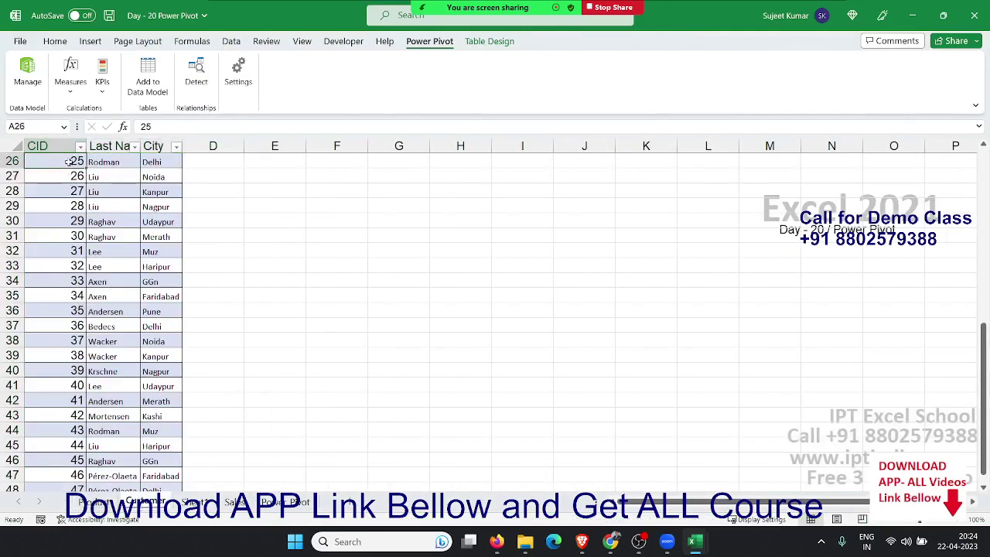
pyautogui.hotkey('ctrl', 'Up')
pyautogui.hotkey('ctrl', 'shift', 'Right')
pyautogui.hotkey('ctrl', 'shift', 'Down')
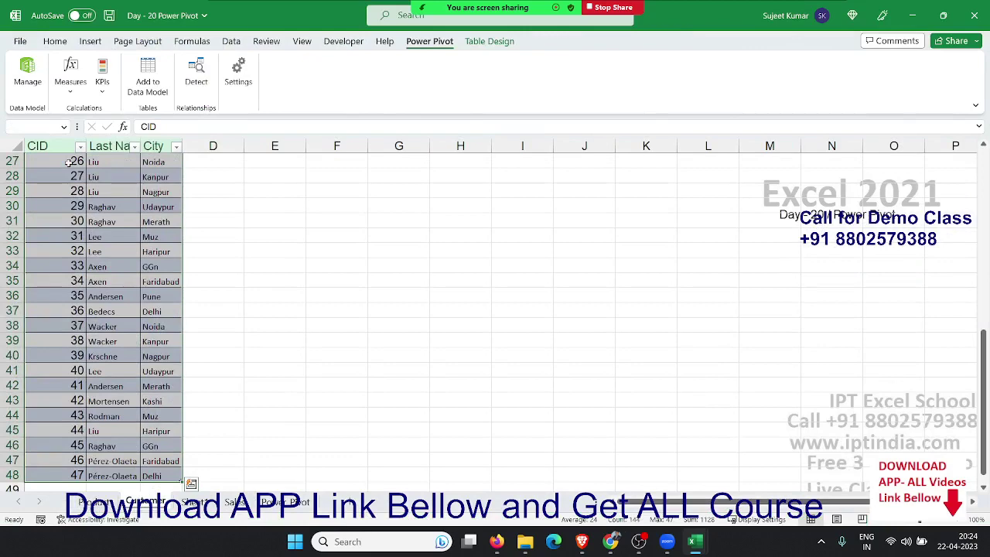
pyautogui.click(145, 88)
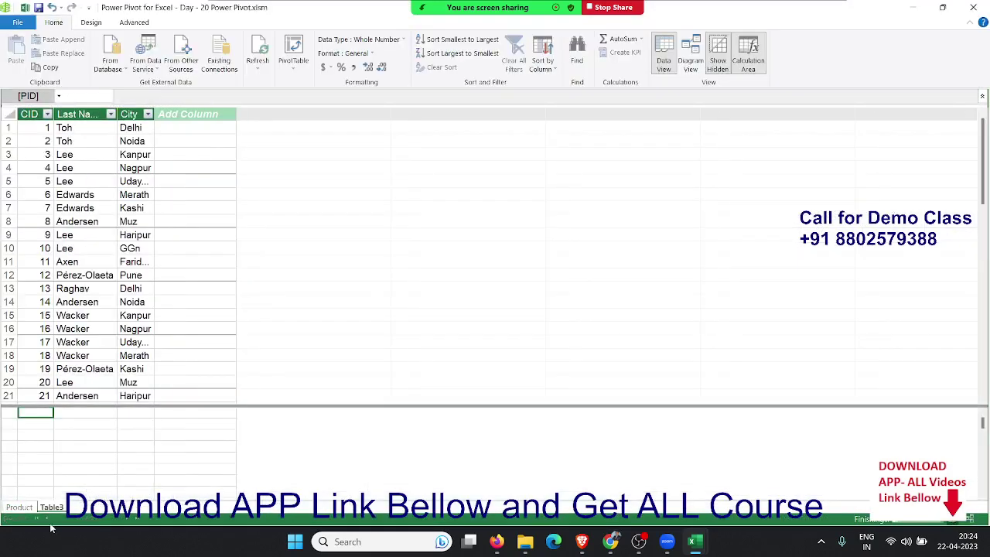
pyautogui.doubleClick(56, 508)
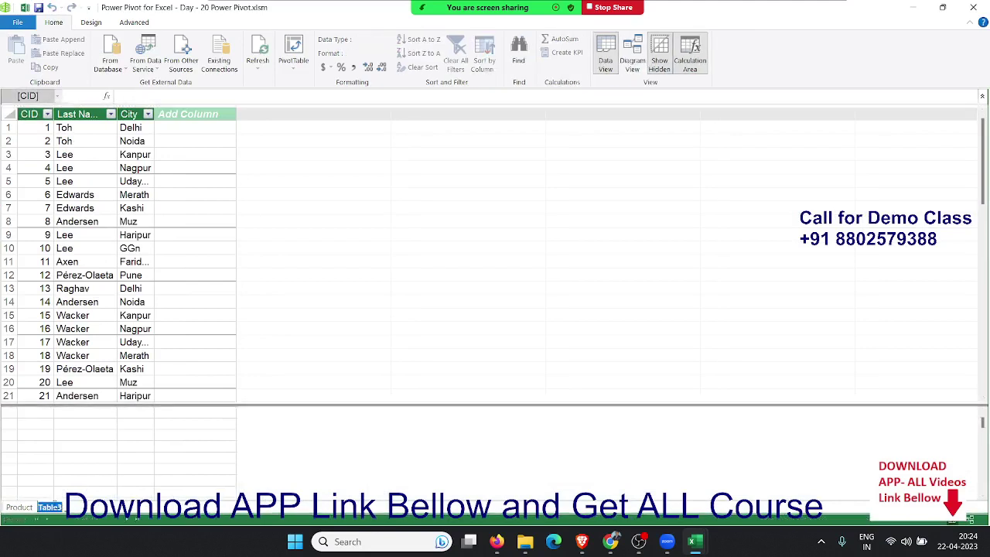
pyautogui.write('cus')
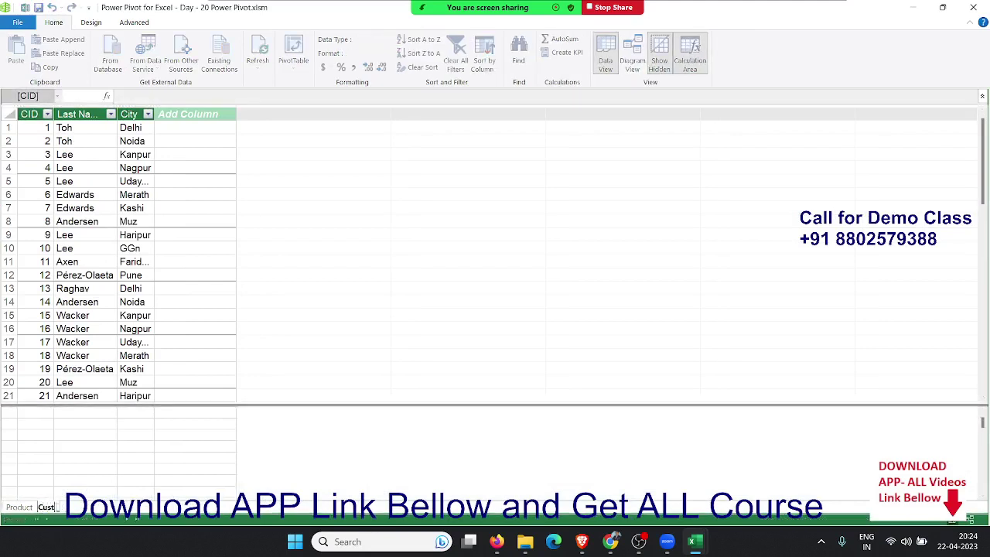
pyautogui.write('m')
pyautogui.write('er')
# Step: Confirm the Customer table name, add the Sales sheet's table to the data model and view it
pyautogui.click(172, 440)
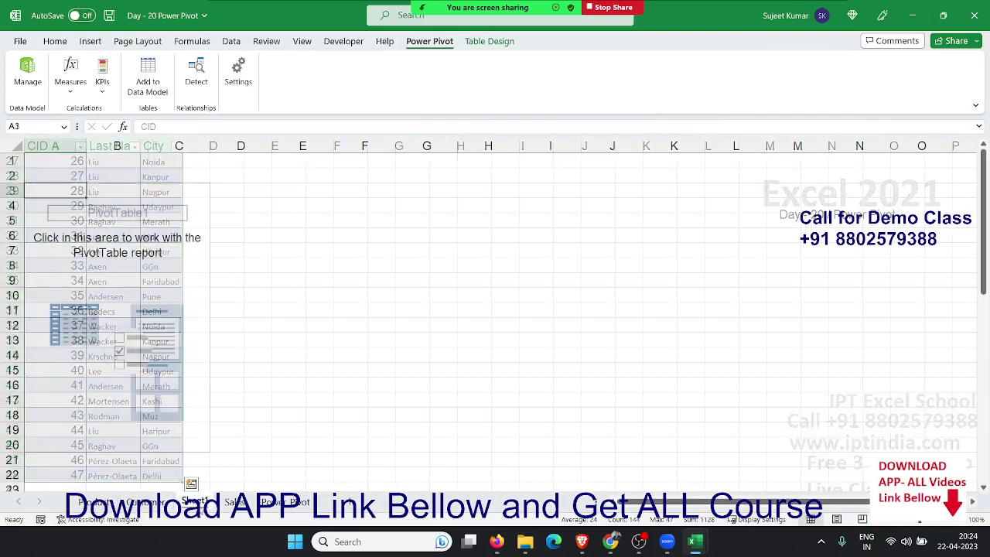
pyautogui.click(234, 502)
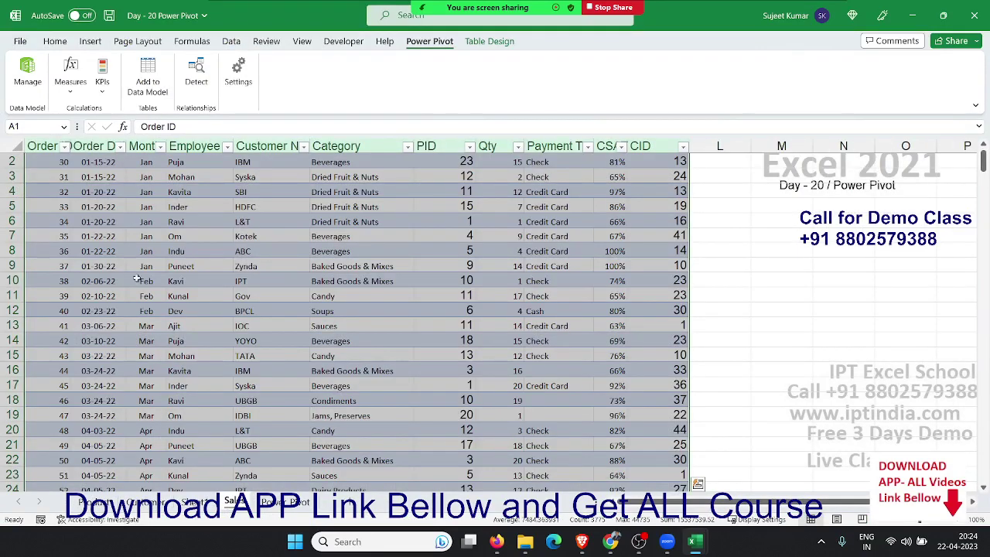
pyautogui.click(149, 76)
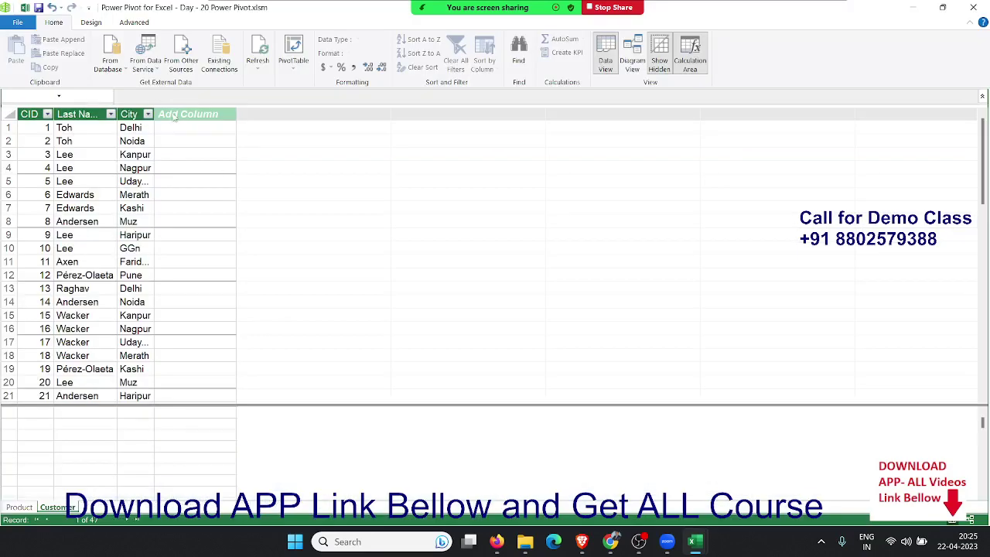
pyautogui.click(93, 506)
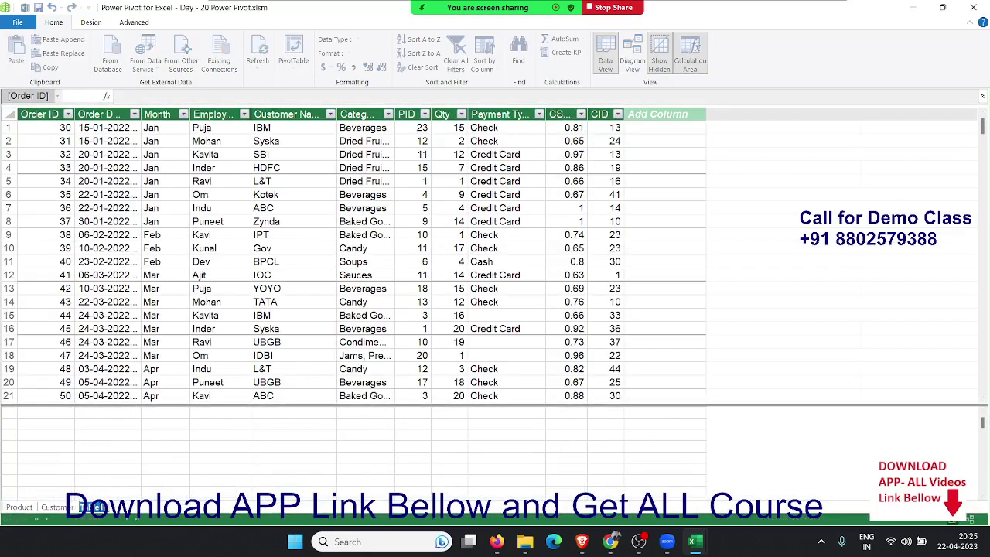
pyautogui.click(122, 460)
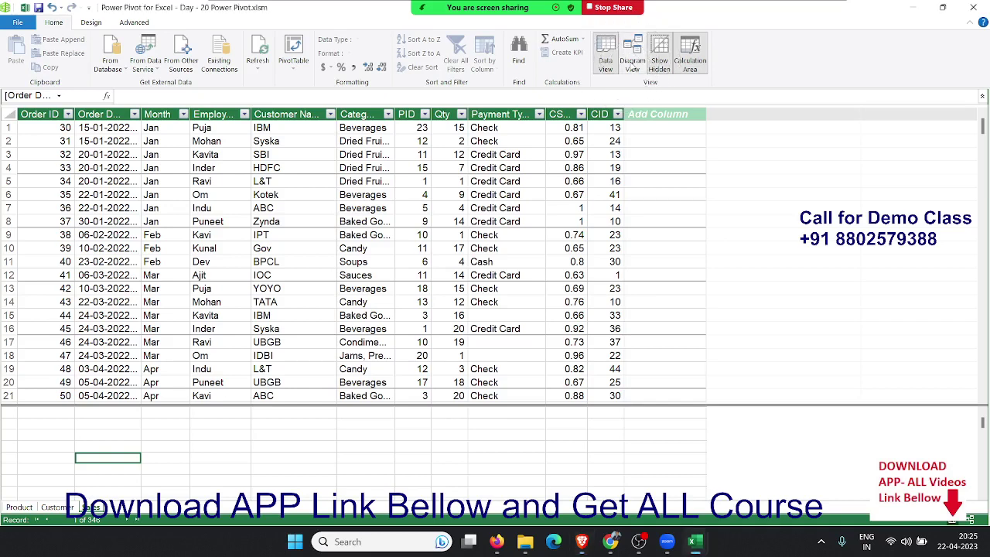
pyautogui.click(632, 549)
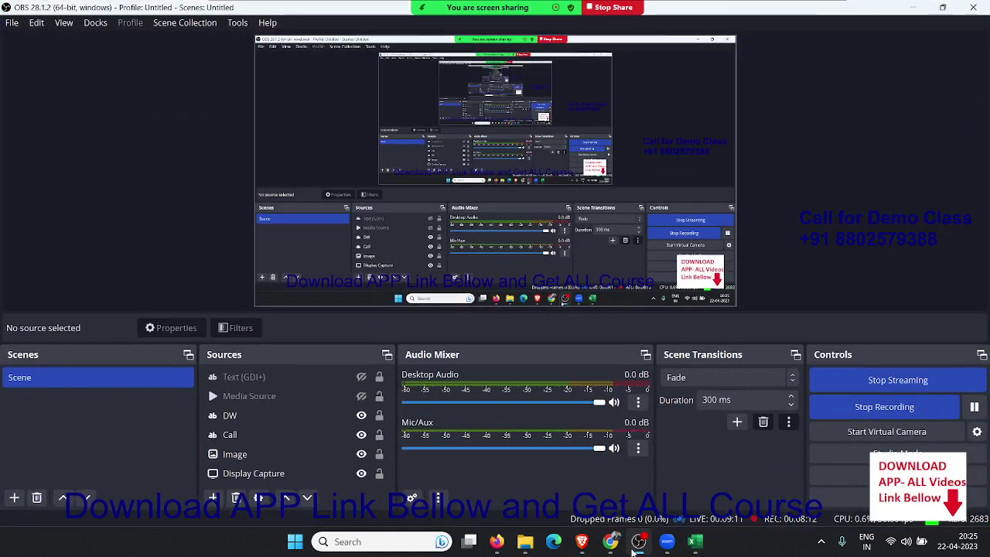
pyautogui.click(632, 549)
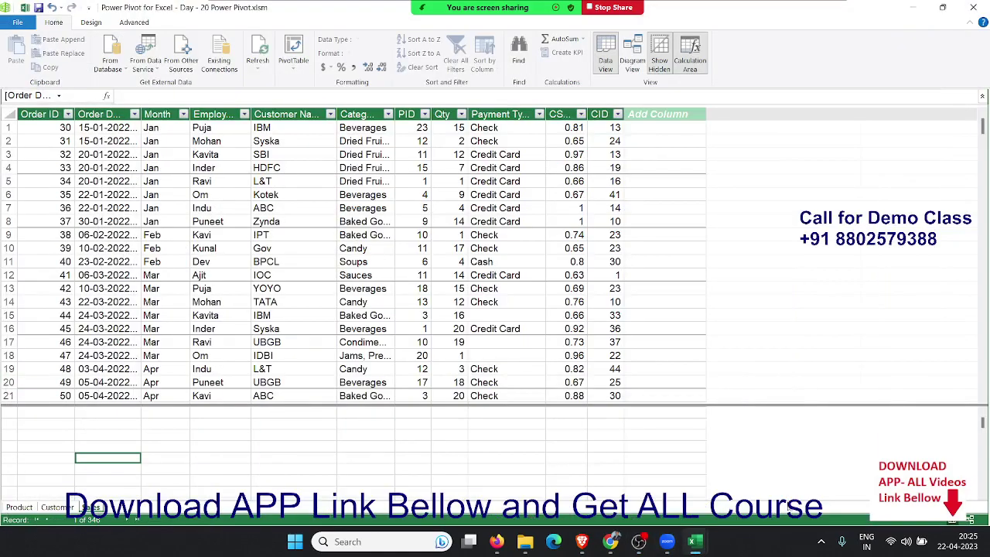
pyautogui.click(639, 541)
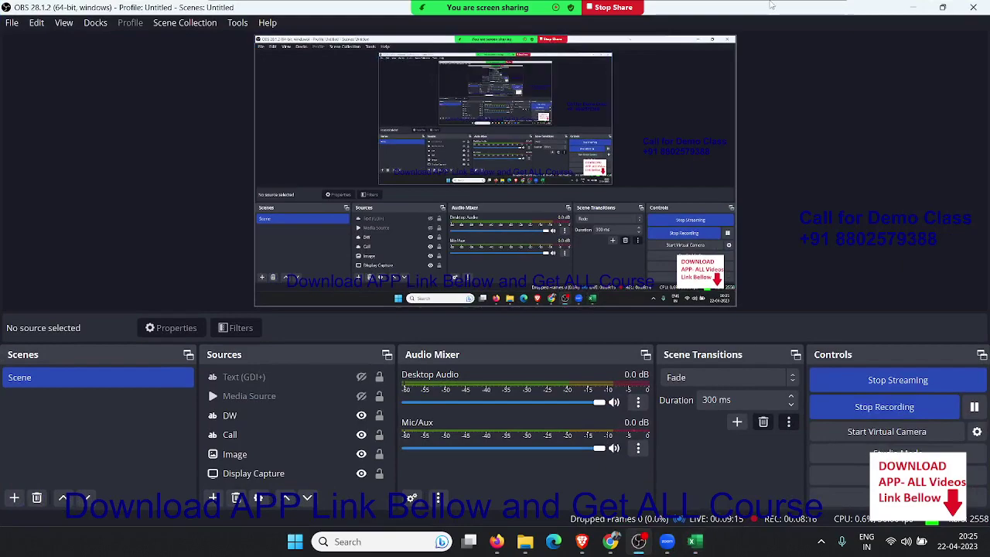
pyautogui.click(685, 541)
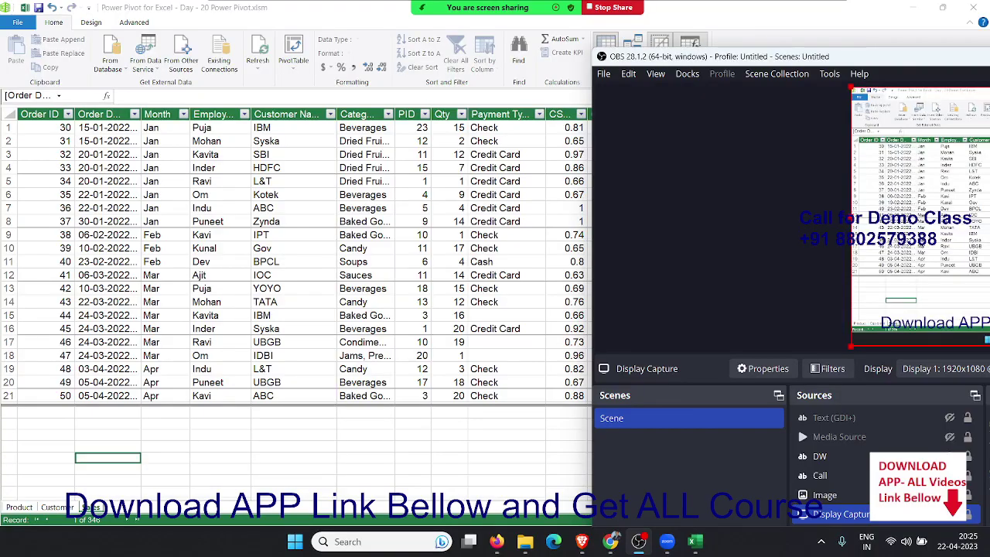
pyautogui.moveTo(773, 56); pyautogui.dragTo(72, 65)
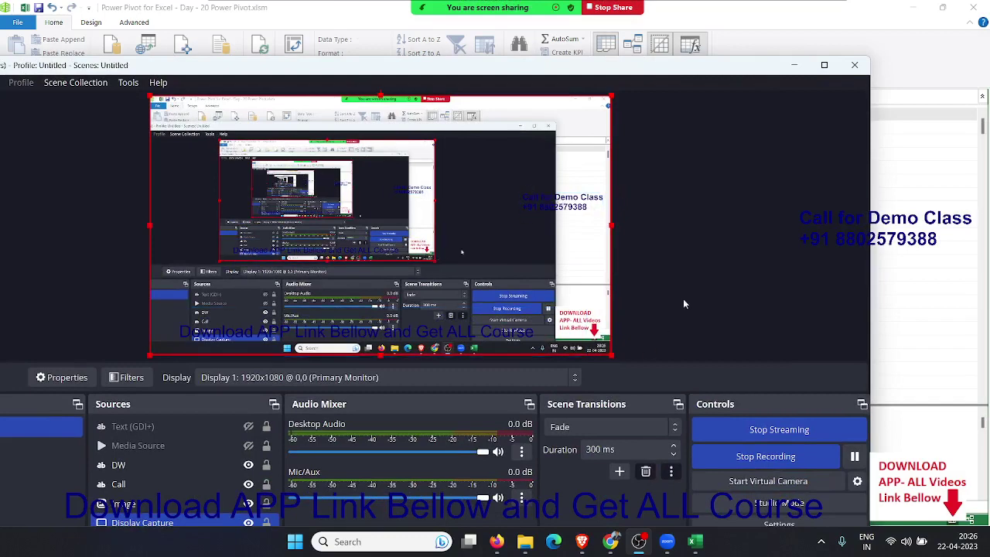
pyautogui.click(794, 67)
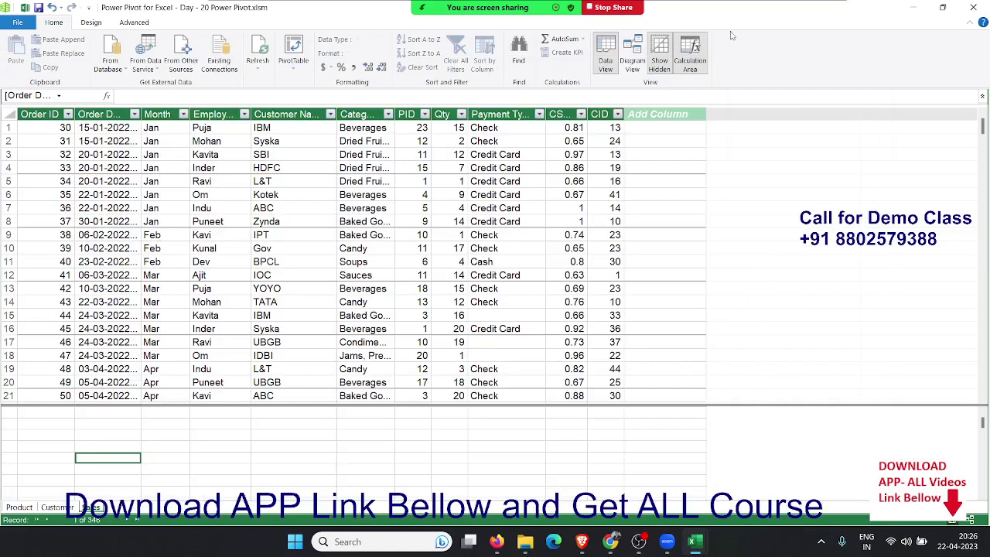
# Step: In Diagram View, link Product PID to Sales PID and Customer CID to Sales CID
pyautogui.click(644, 61)
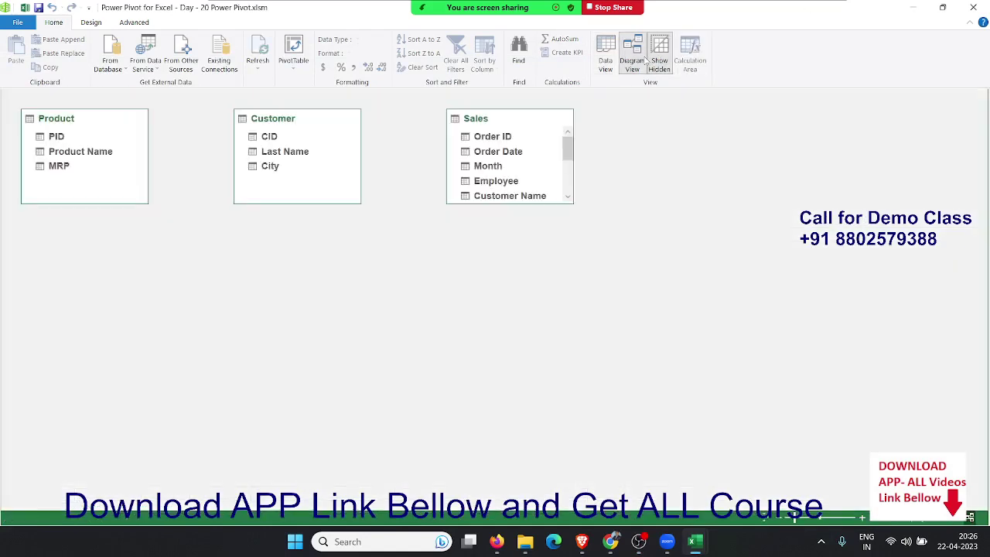
pyautogui.moveTo(469, 117)
pyautogui.mouseDown()
pyautogui.moveTo(338, 264)
pyautogui.moveTo(224, 252)
pyautogui.mouseUp()
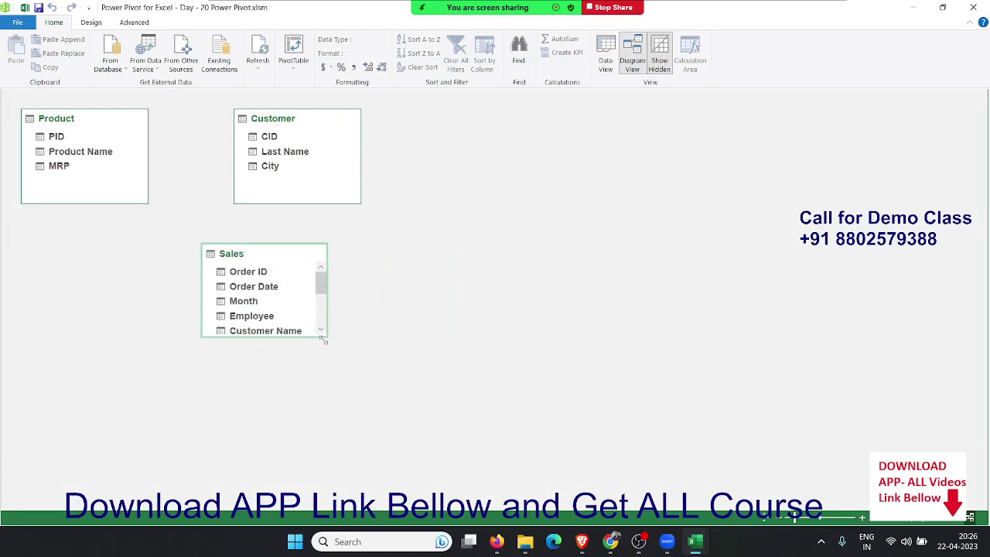
pyautogui.moveTo(323, 341); pyautogui.dragTo(341, 444)
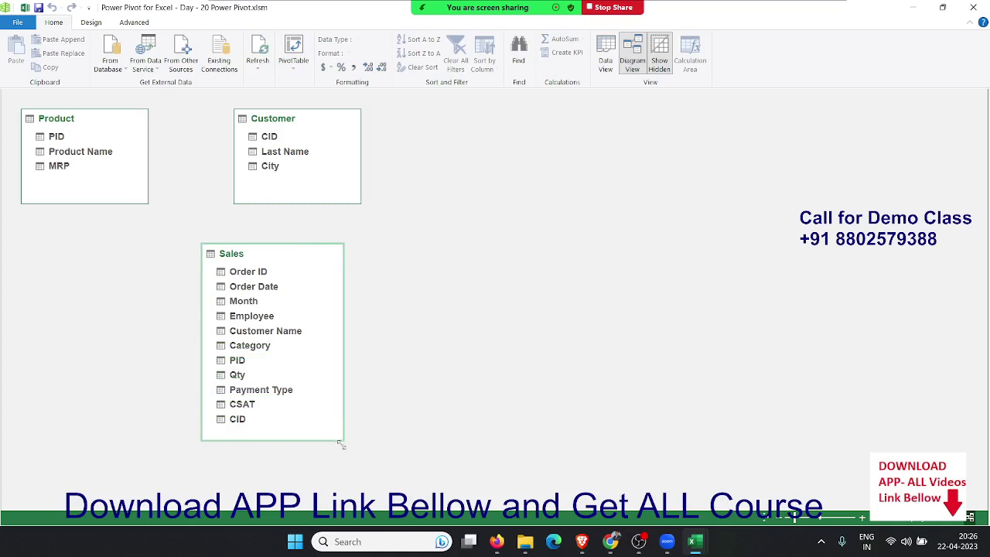
pyautogui.click(40, 137)
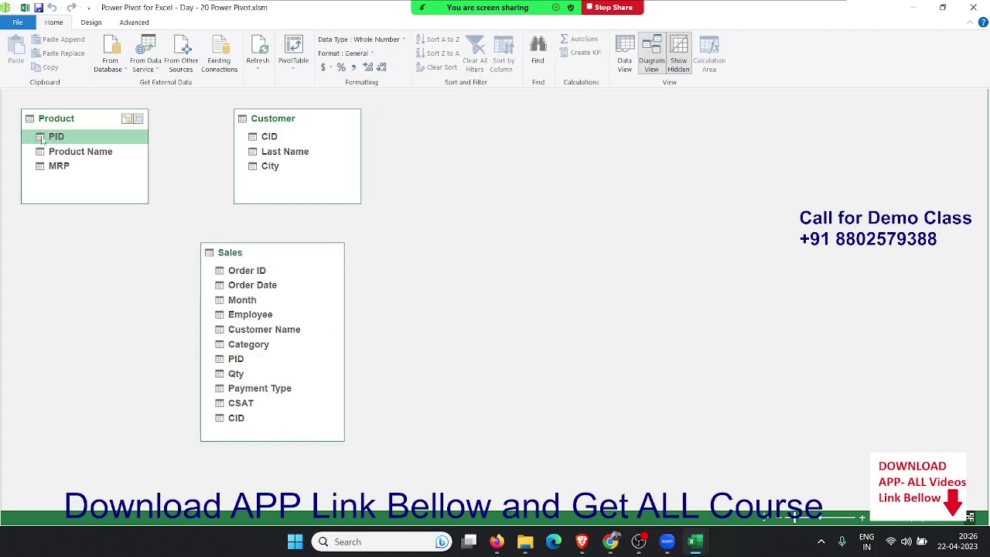
pyautogui.moveTo(41, 139); pyautogui.dragTo(246, 364)
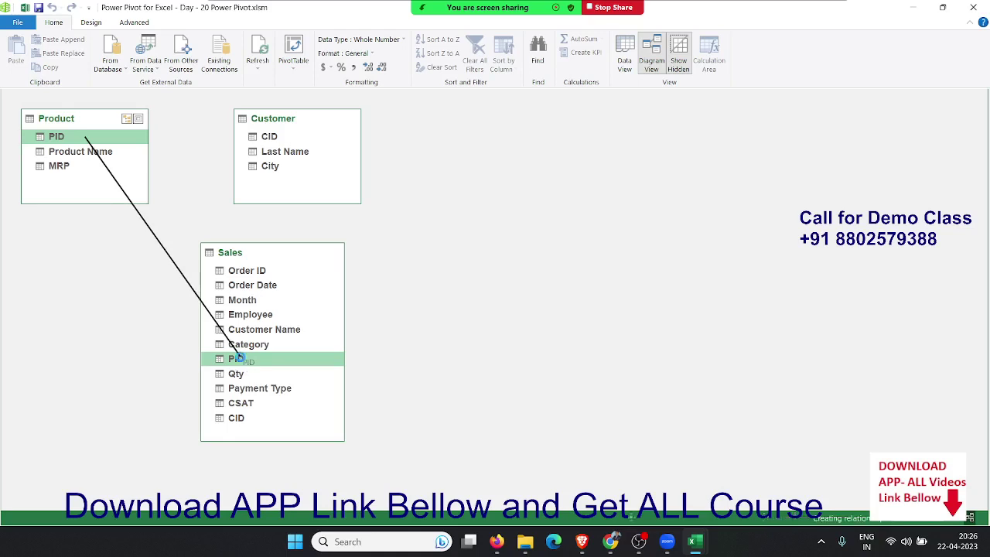
pyautogui.moveTo(242, 362); pyautogui.dragTo(241, 360)
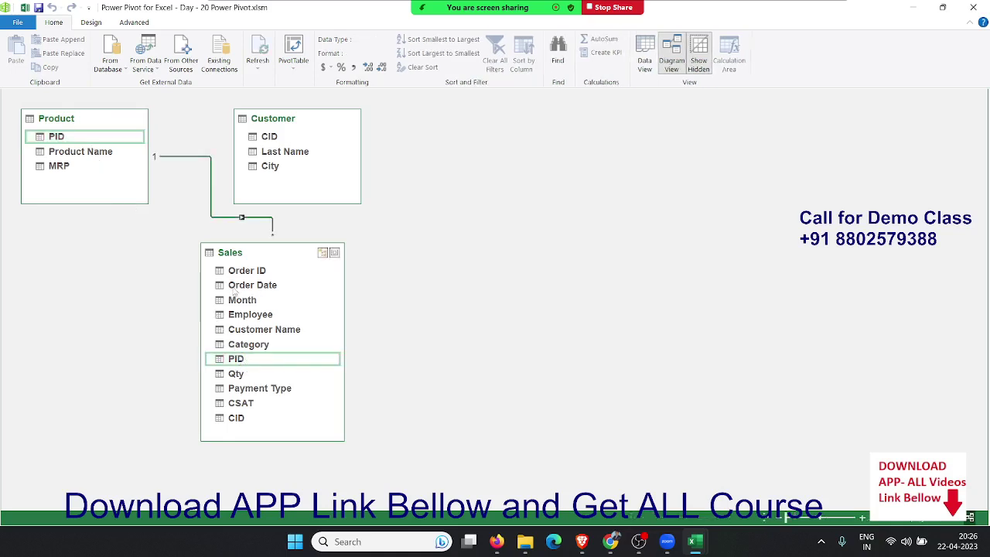
pyautogui.moveTo(297, 155)
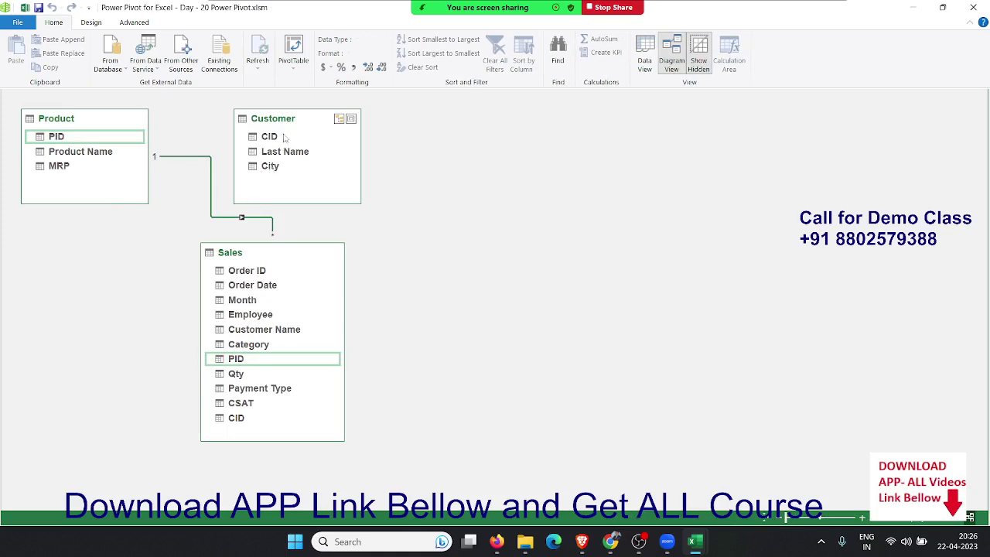
pyautogui.moveTo(284, 137)
pyautogui.mouseDown()
pyautogui.moveTo(342, 414)
pyautogui.moveTo(246, 416)
pyautogui.mouseUp()
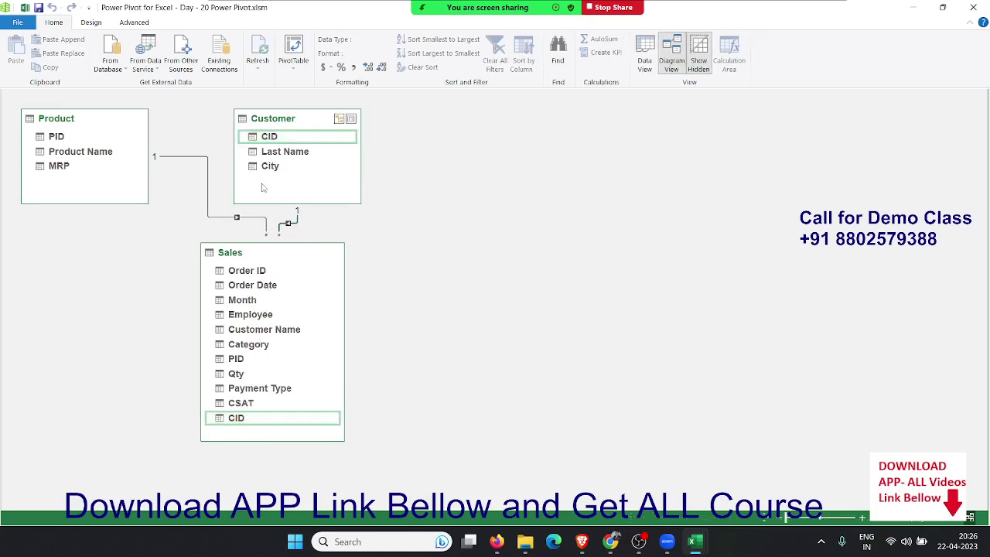
pyautogui.click(645, 60)
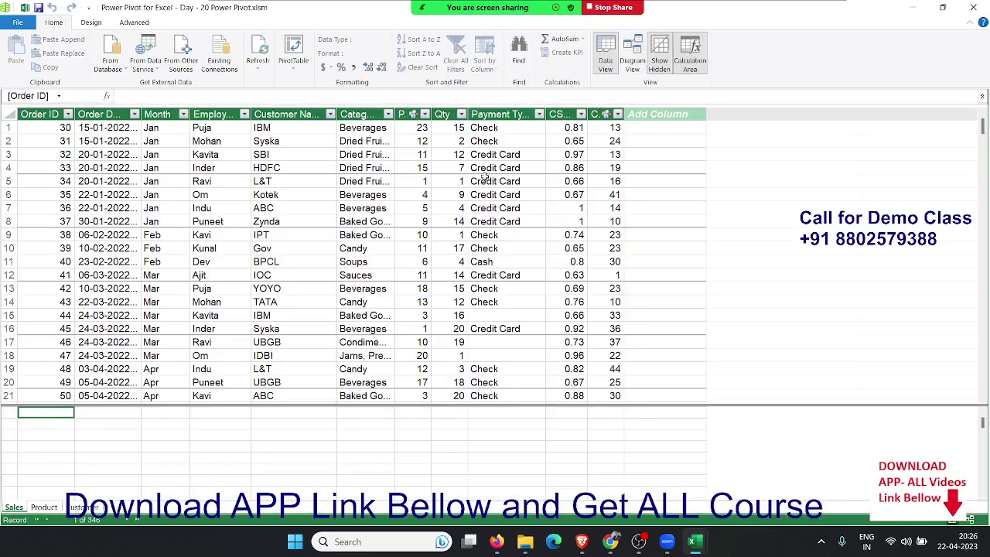
# Step: Check the Sales Qty values, then insert an empty column left of Payment Type
pyautogui.click(465, 154)
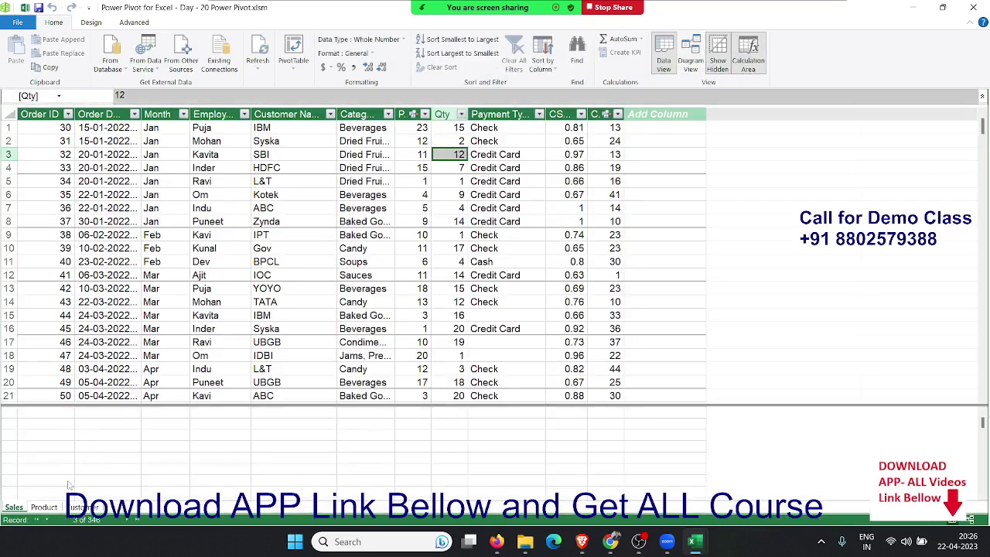
pyautogui.click(44, 506)
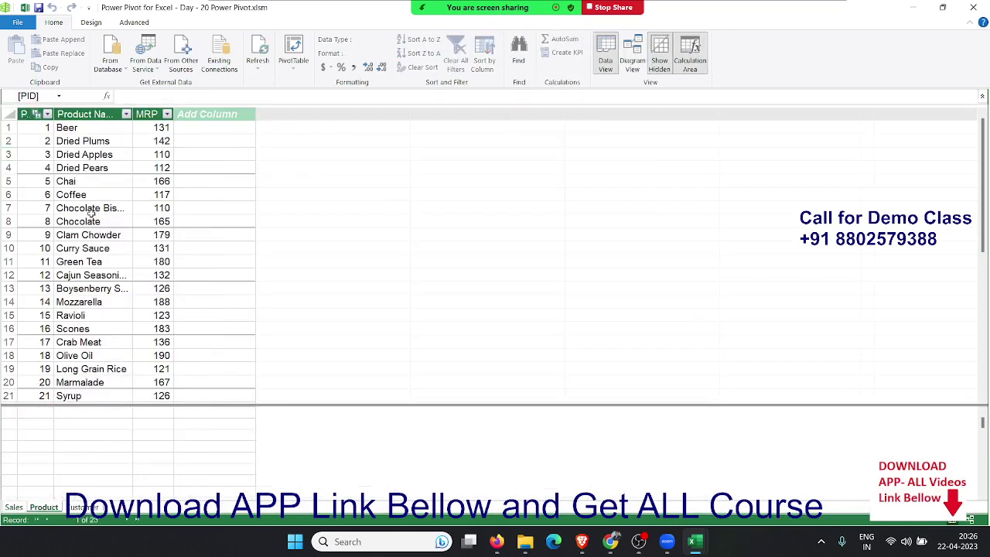
pyautogui.click(14, 506)
pyautogui.click(462, 155)
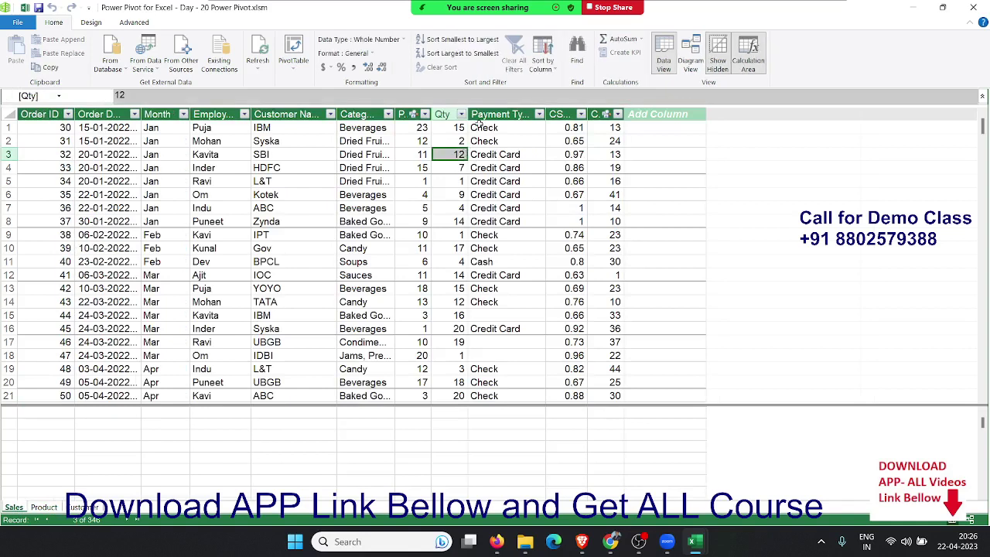
pyautogui.click(498, 113)
pyautogui.rightClick(499, 116)
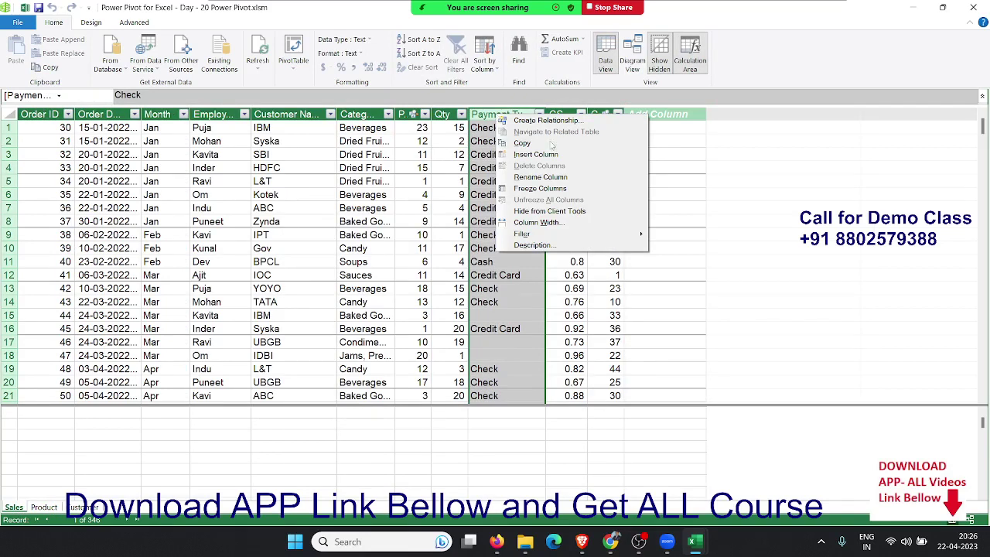
pyautogui.click(565, 157)
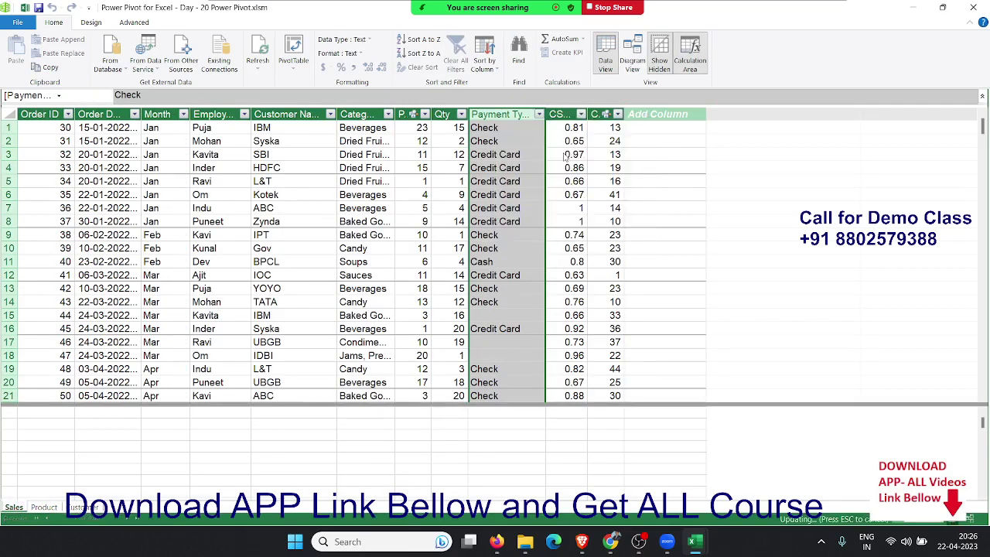
# Step: Rename the new Calculated Column 1 header to MRP
pyautogui.click(501, 115)
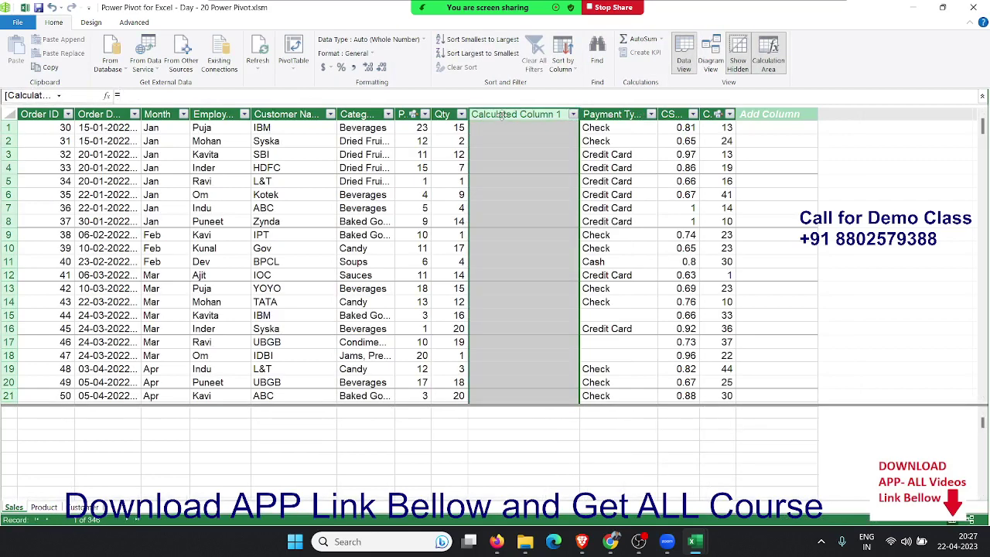
pyautogui.doubleClick(502, 113)
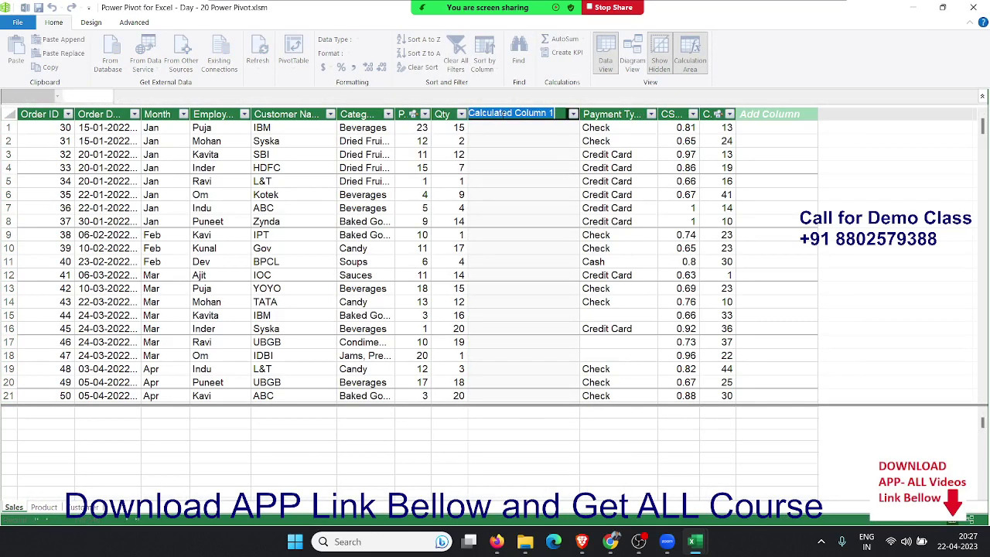
pyautogui.write('MRP')
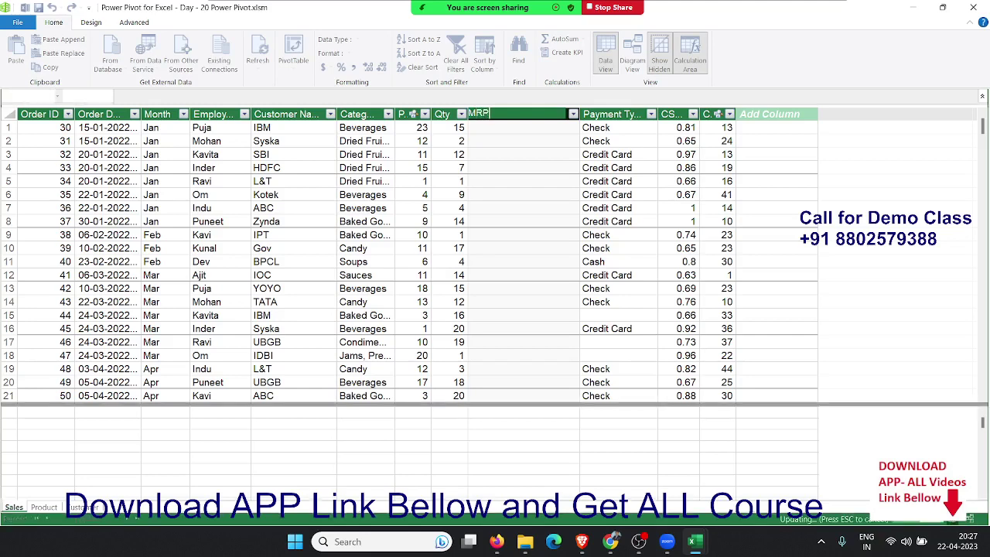
pyautogui.press('Return')
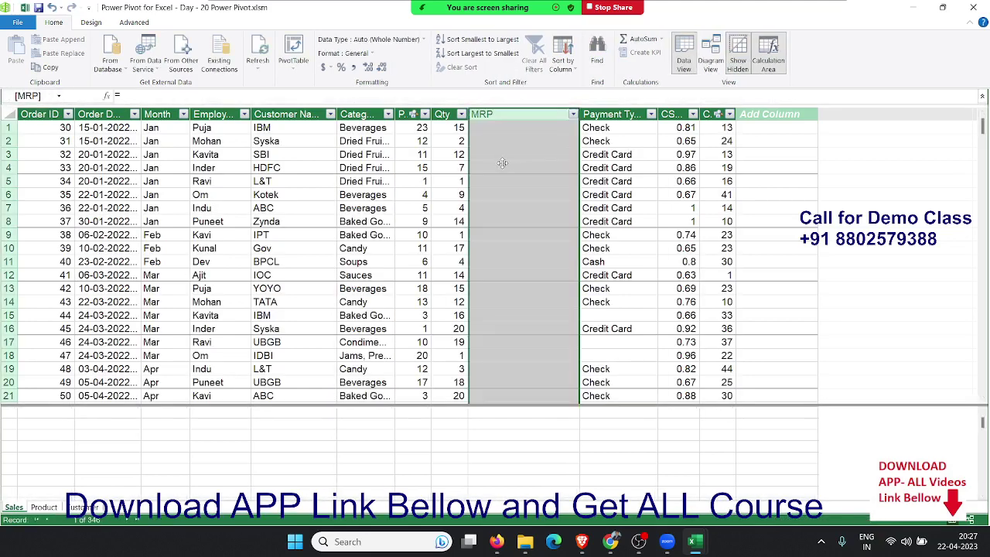
# Step: Fill the MRP column with =RELATED('Product'[MRP]) and check the looked-up prices
pyautogui.click(485, 127)
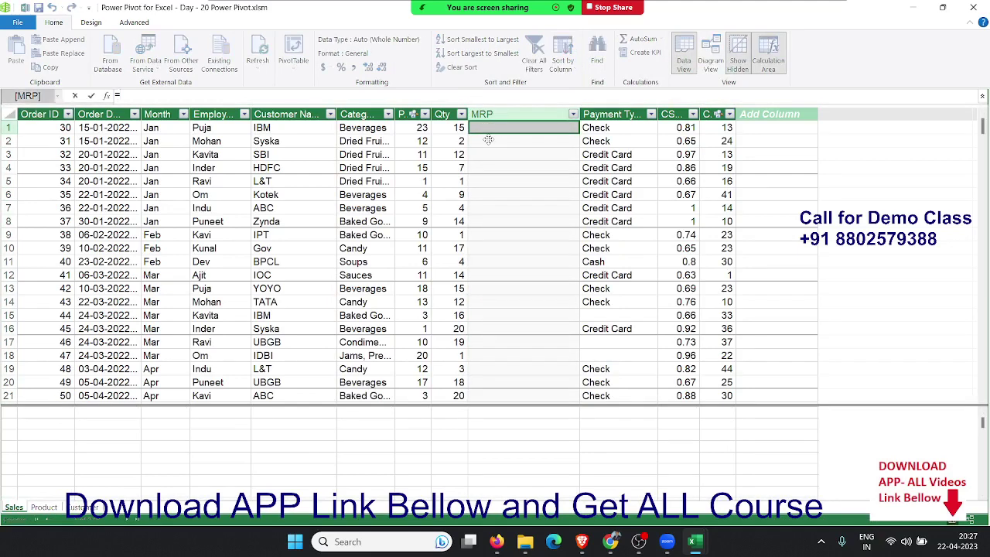
pyautogui.write('re')
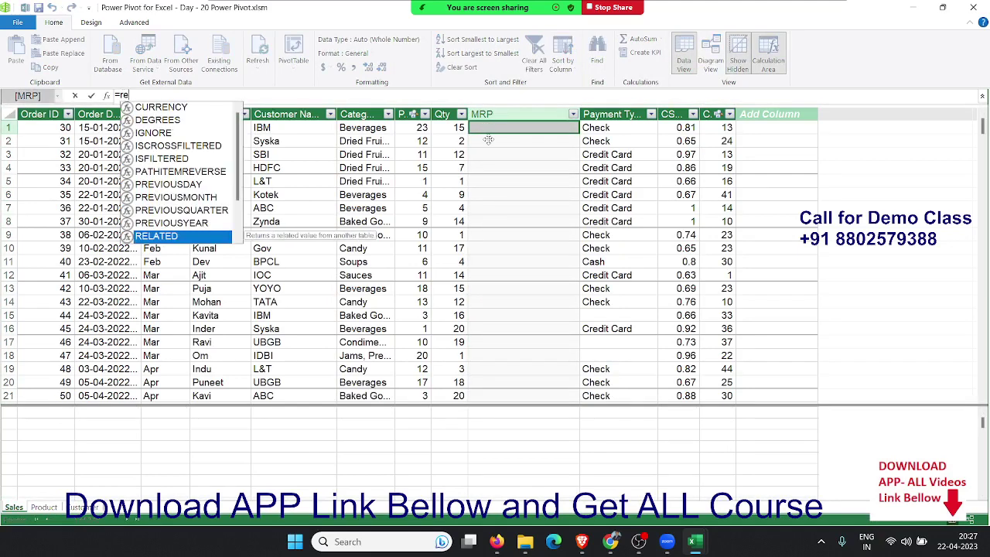
pyautogui.press('Tab')
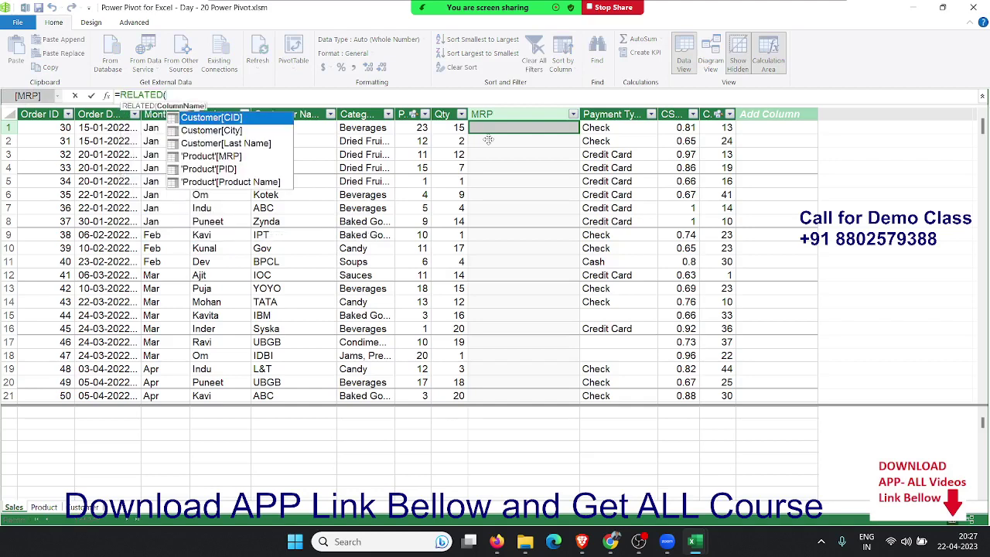
pyautogui.press('Down')
pyautogui.press('Down')
pyautogui.press('Down')
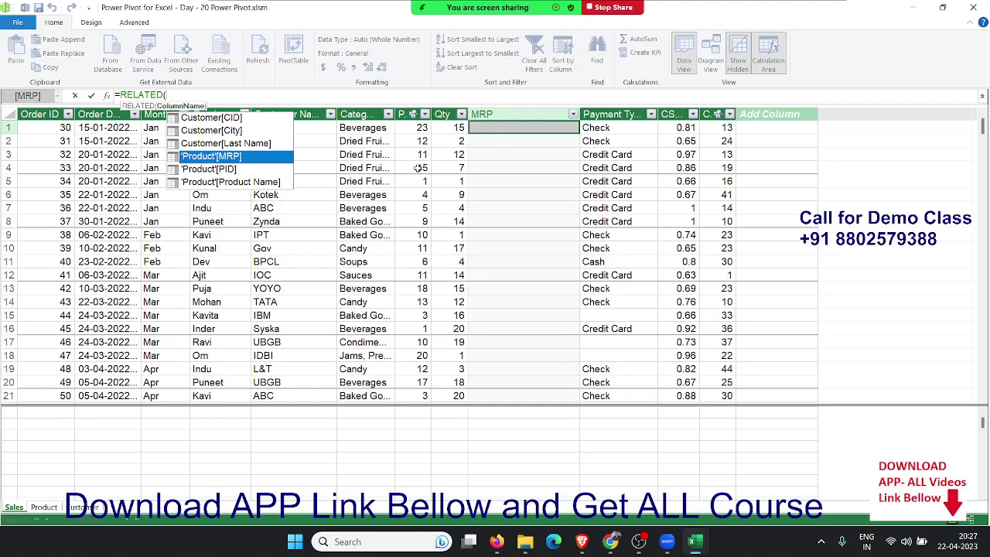
pyautogui.press('Tab')
pyautogui.write(')')
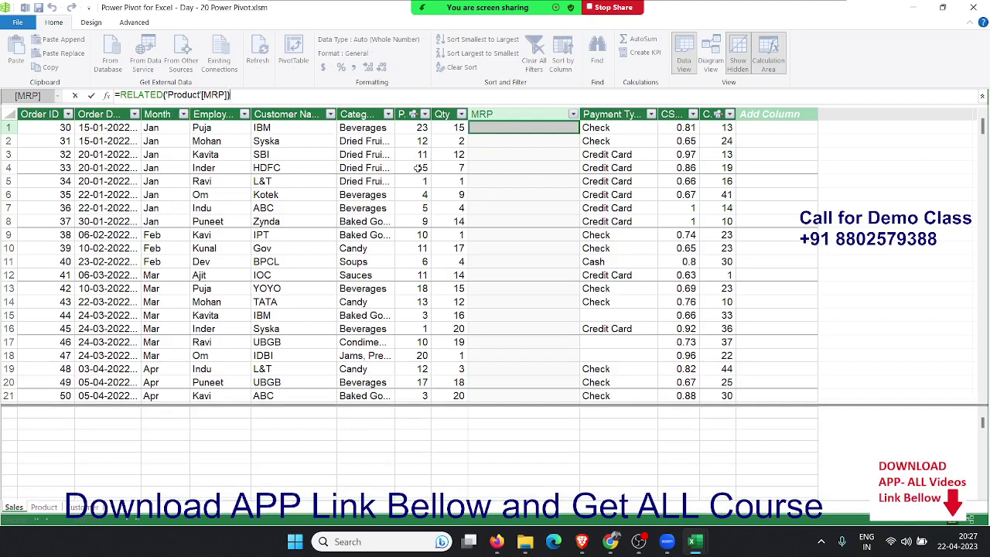
pyautogui.press('Return')
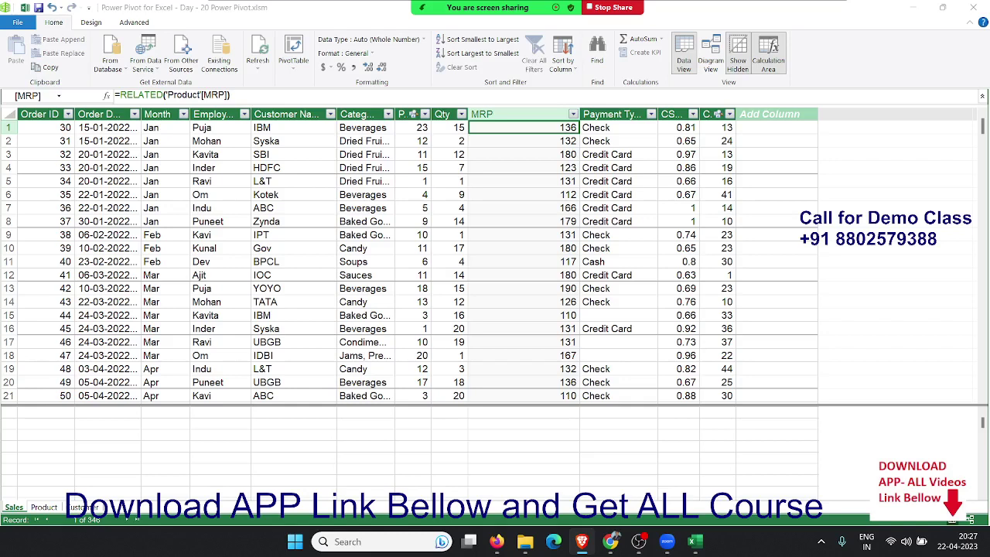
pyautogui.click(455, 272)
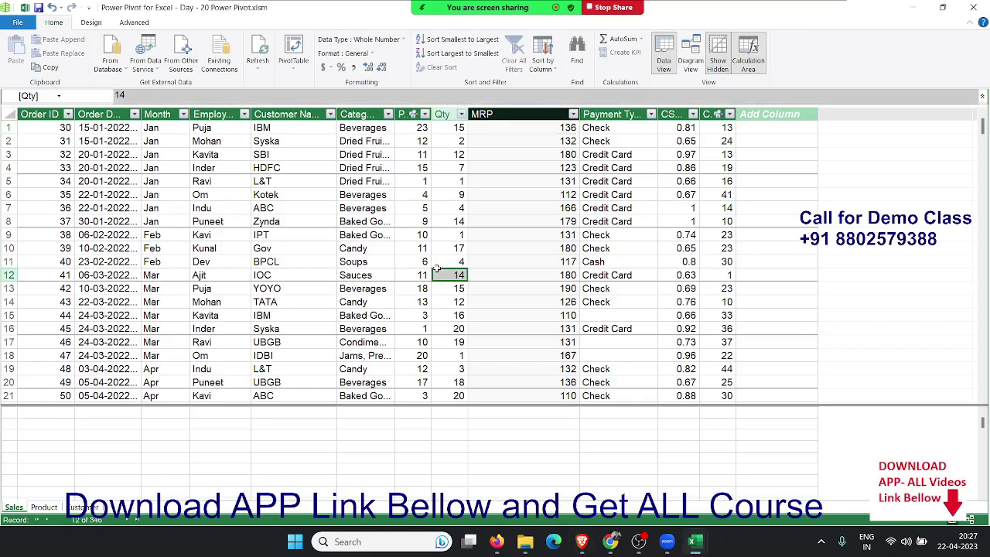
pyautogui.click(533, 261)
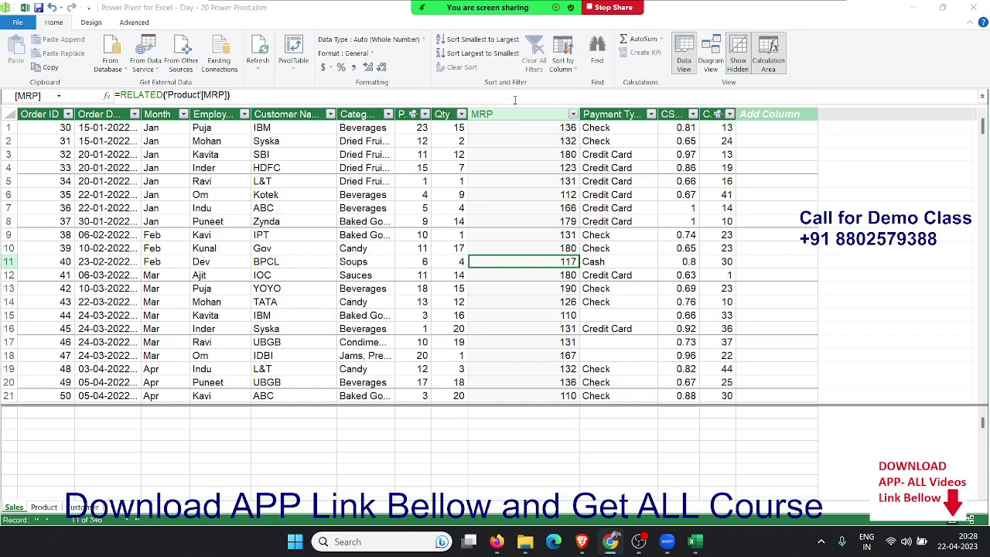
pyautogui.click(599, 114)
# Step: Insert another column before Payment Type, discarding a mistaken Amt cell entry
pyautogui.rightClick(592, 117)
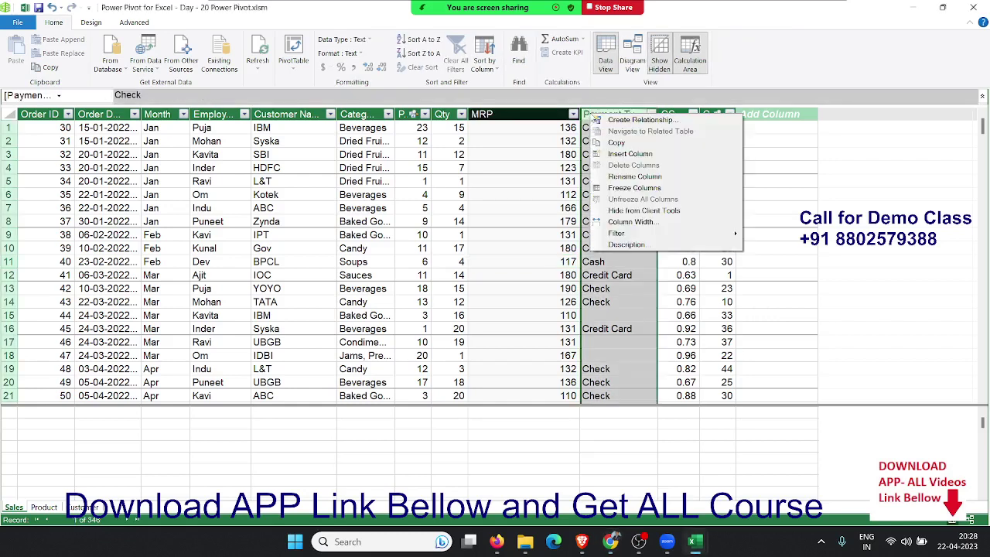
pyautogui.click(623, 155)
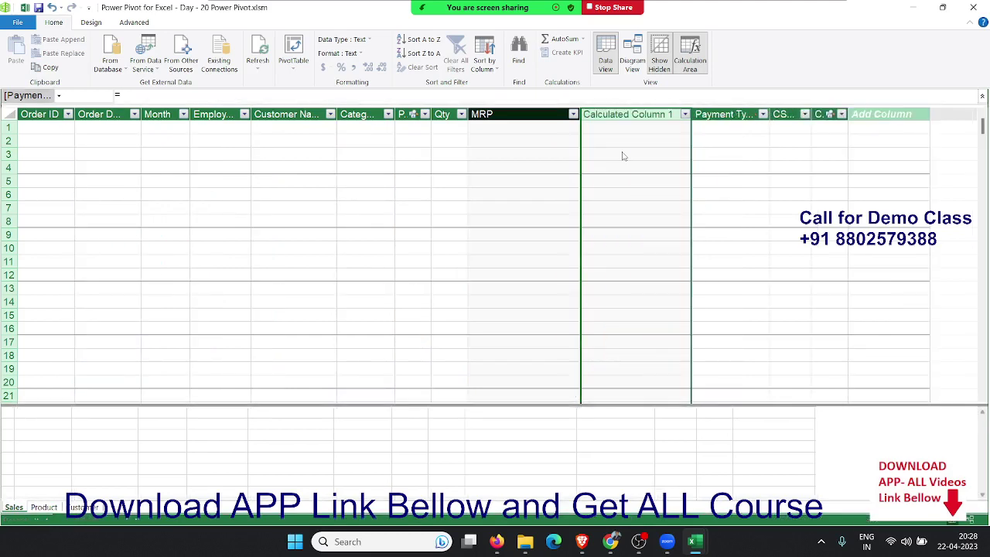
pyautogui.click(608, 114)
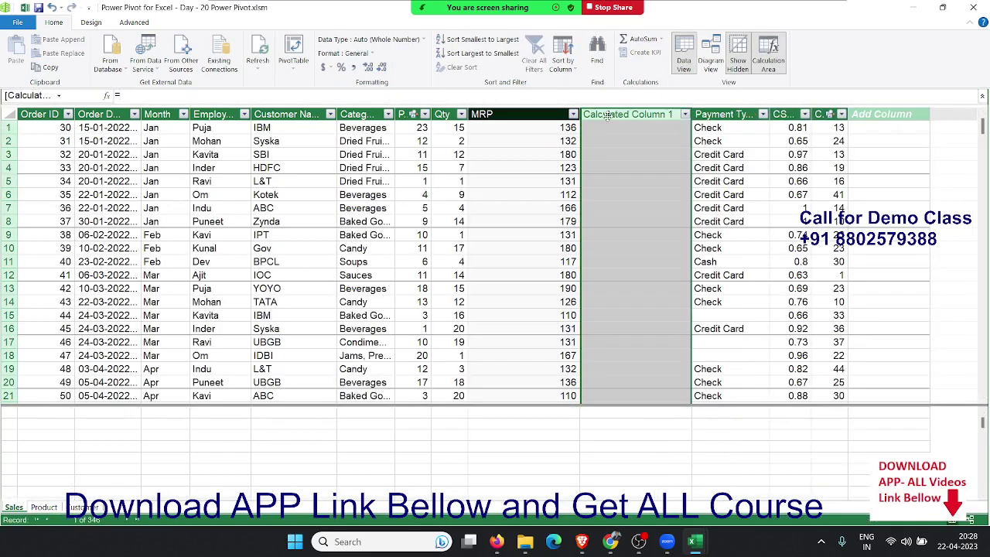
pyautogui.write('Amt')
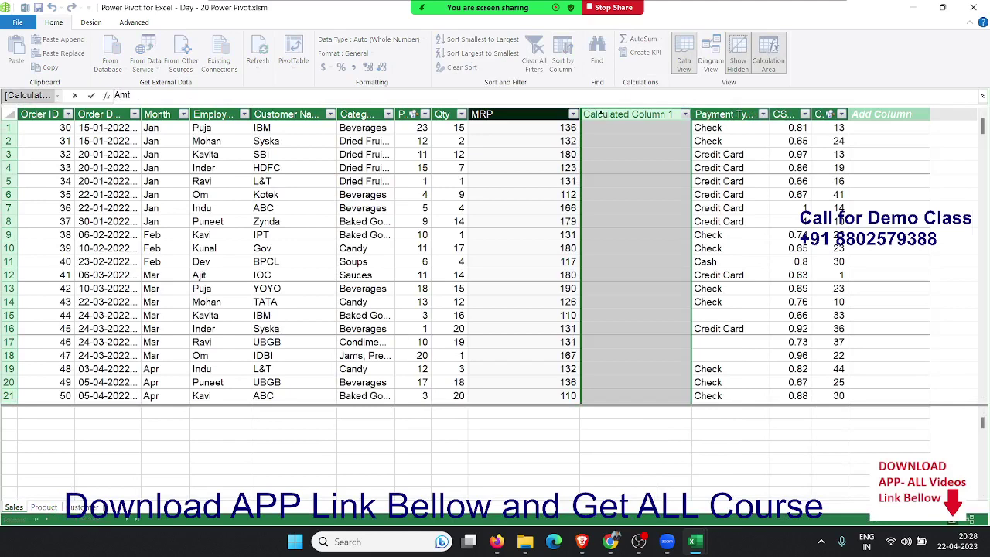
pyautogui.press('Return')
pyautogui.press('Return')
pyautogui.press('Return')
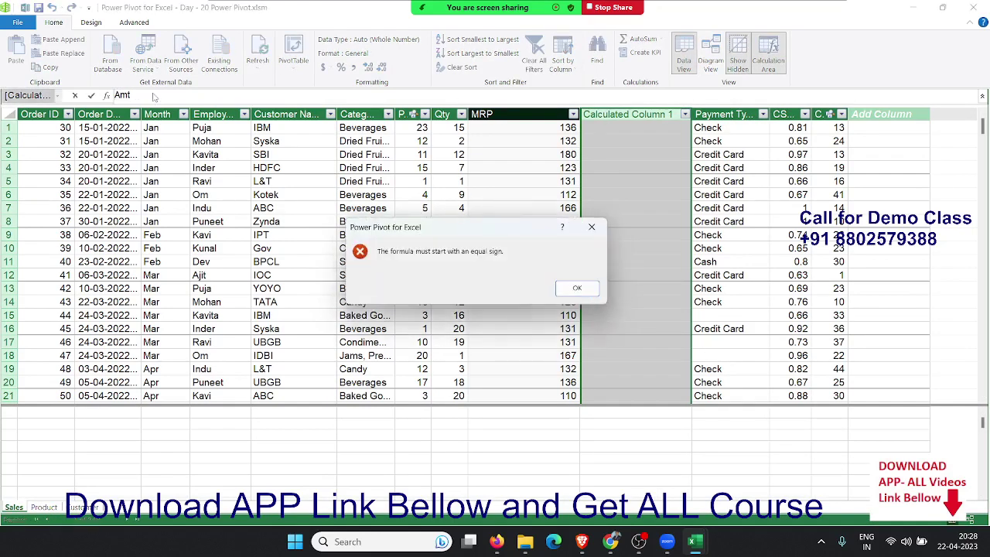
pyautogui.press('Return')
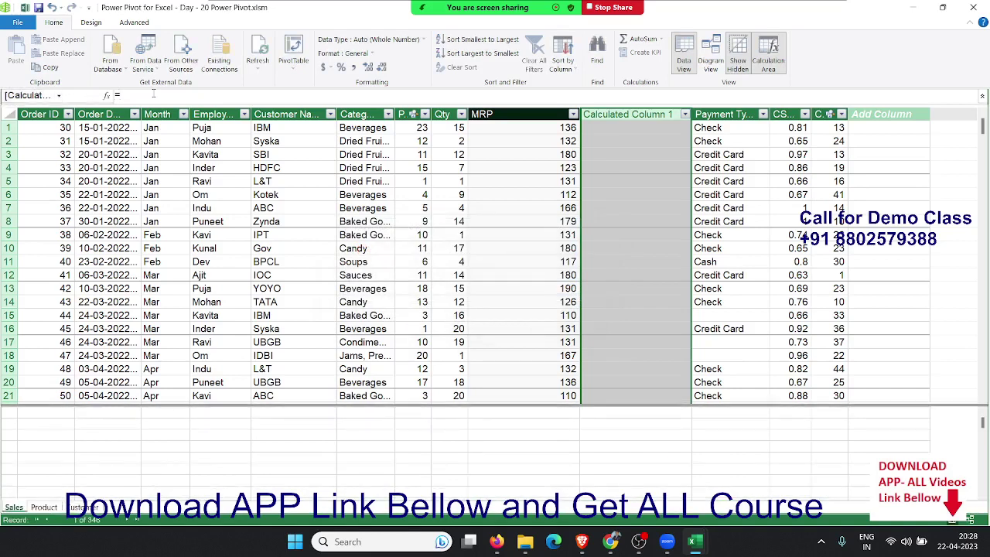
pyautogui.write('=')
pyautogui.press('BackSpace')
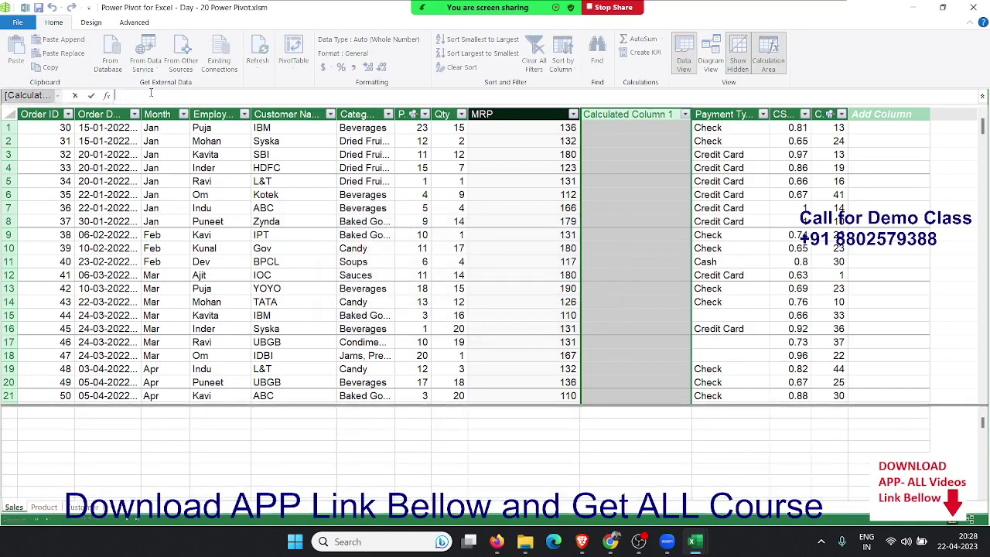
pyautogui.click(608, 116)
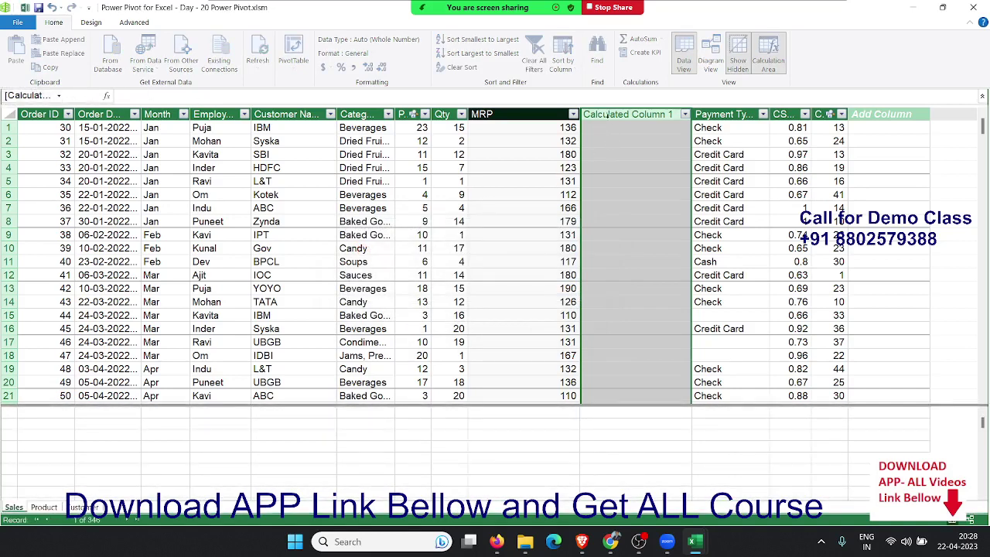
# Step: Rename the new Calculated Column 1 header to Amt
pyautogui.doubleClick(608, 116)
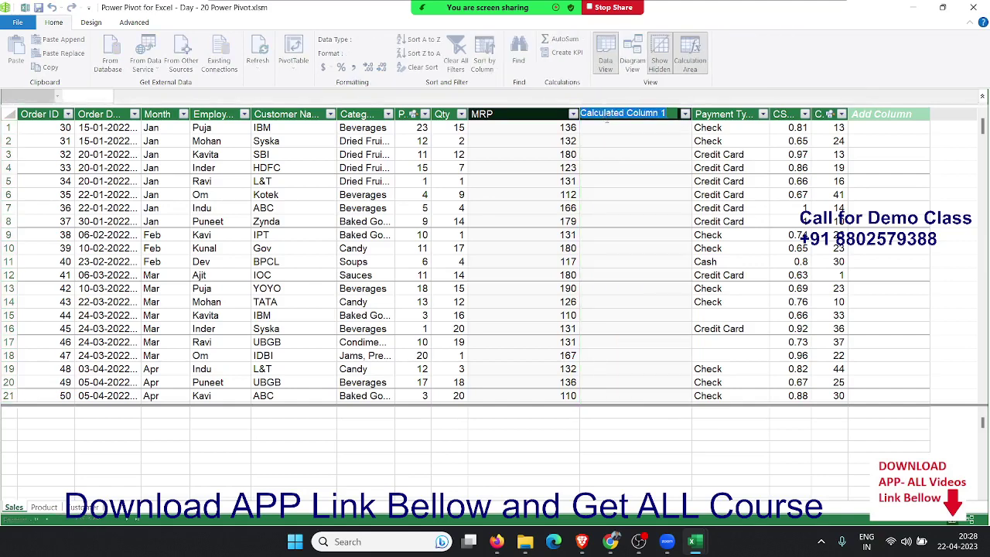
pyautogui.write('AMt')
pyautogui.press('BackSpace')
pyautogui.press('BackSpace')
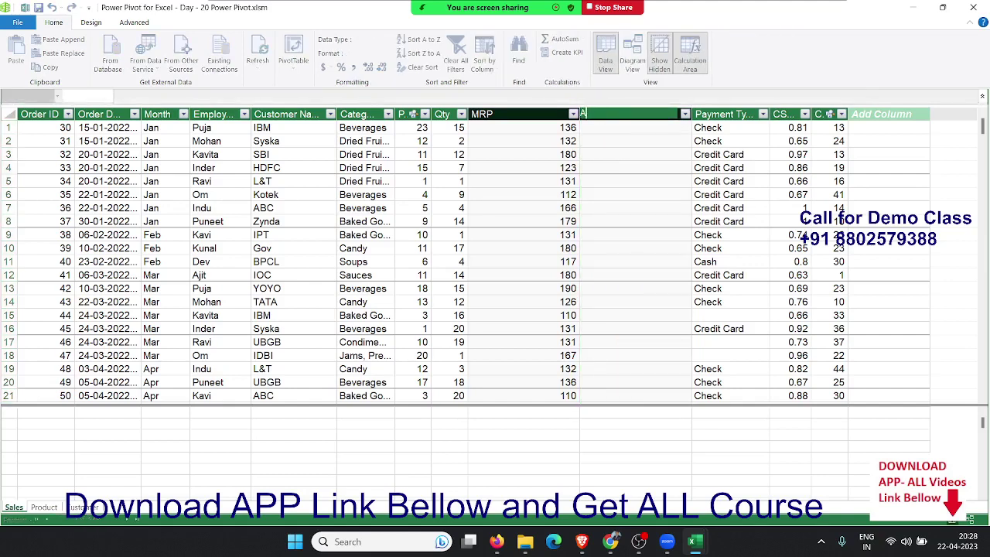
pyautogui.write('mt')
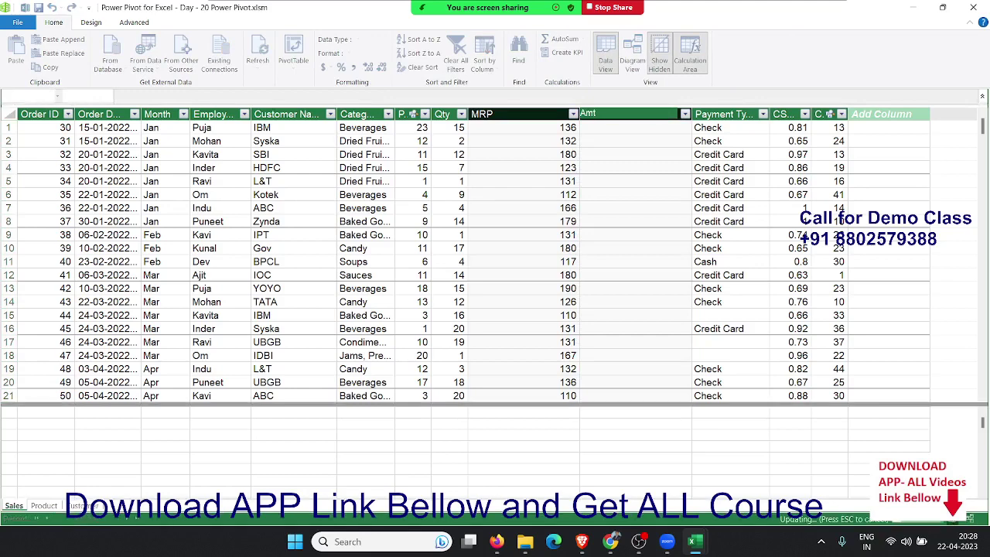
pyautogui.press('Return')
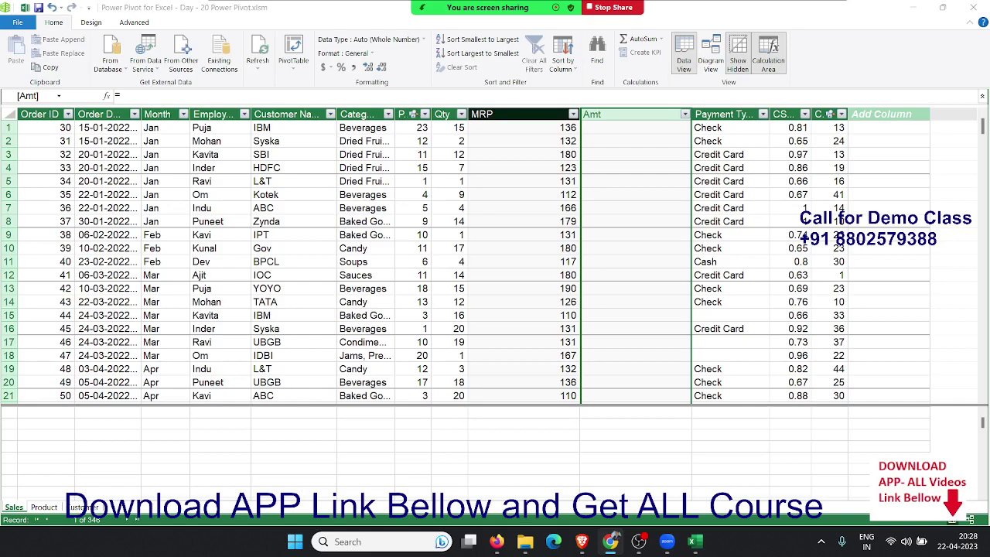
# Step: Fill the Amt column with =[Qty]*[MRP] and start a PivotTable from the data model
pyautogui.click(620, 137)
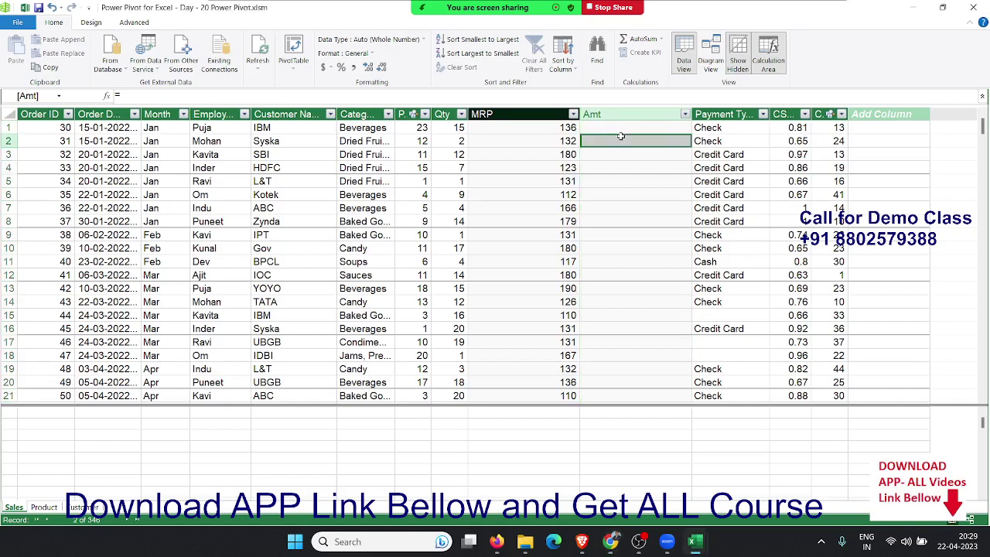
pyautogui.click(618, 125)
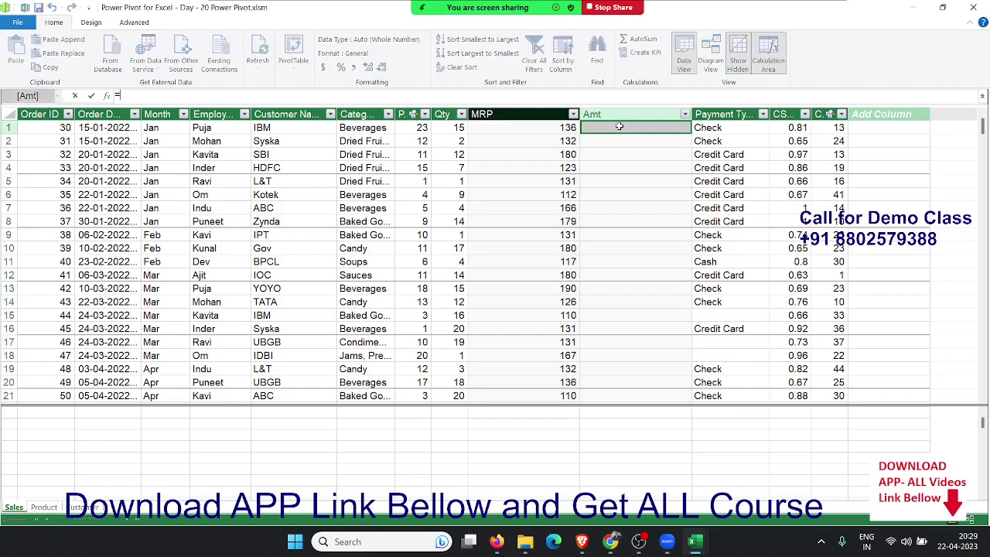
pyautogui.write('[Qty]')
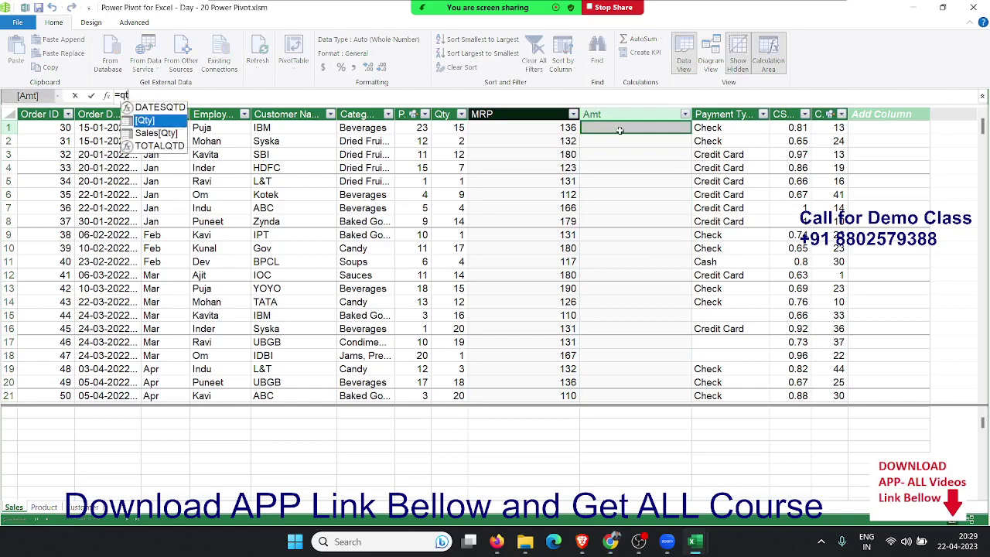
pyautogui.write('*')
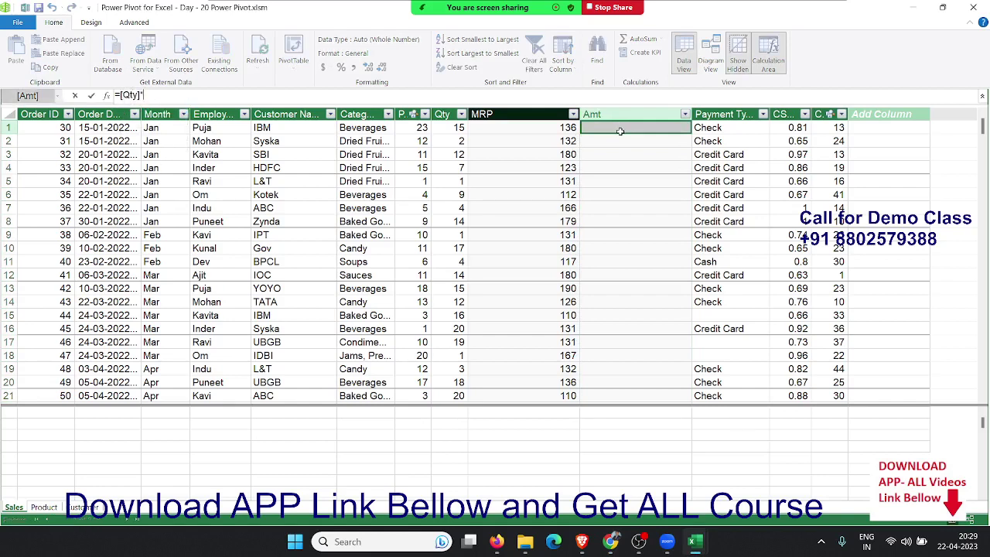
pyautogui.write('[MRP]')
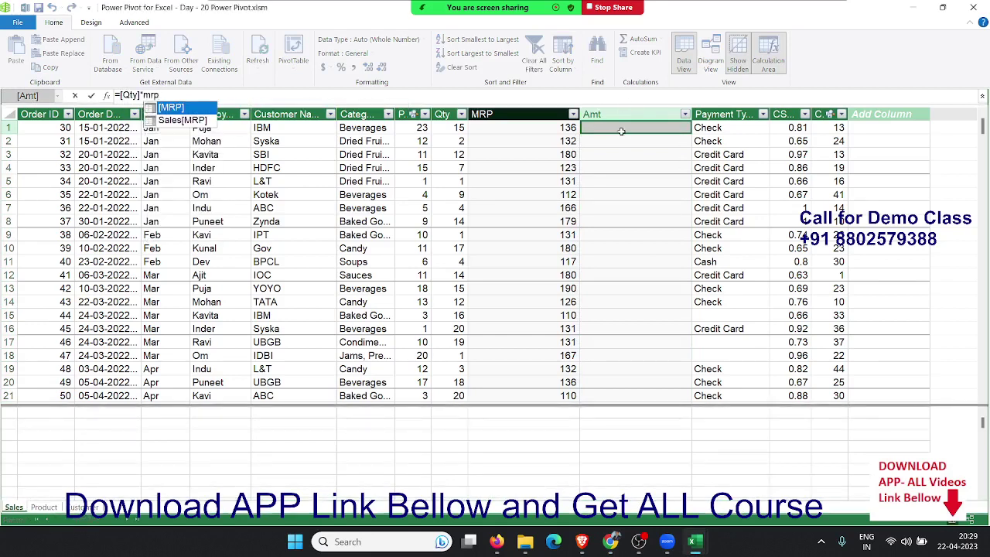
pyautogui.press('Return')
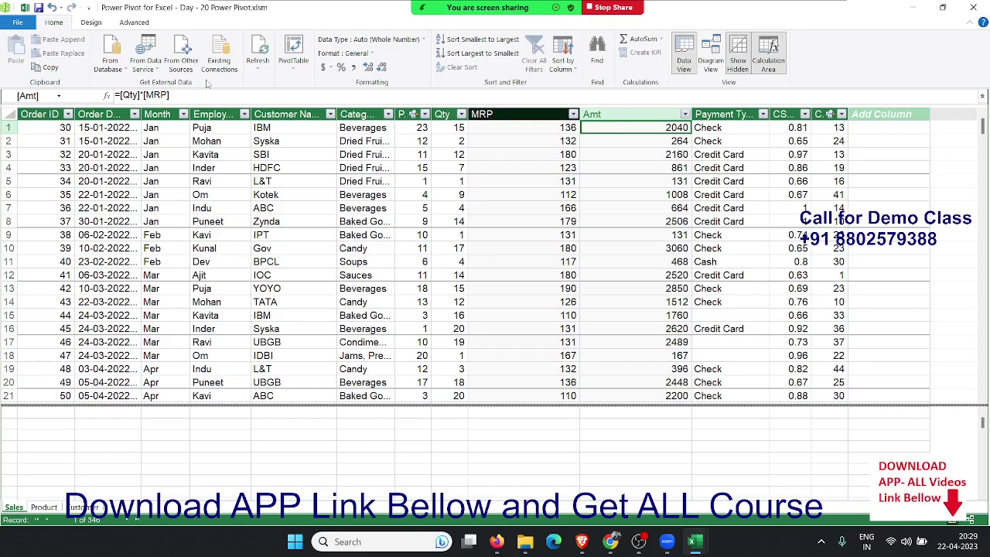
pyautogui.click(286, 47)
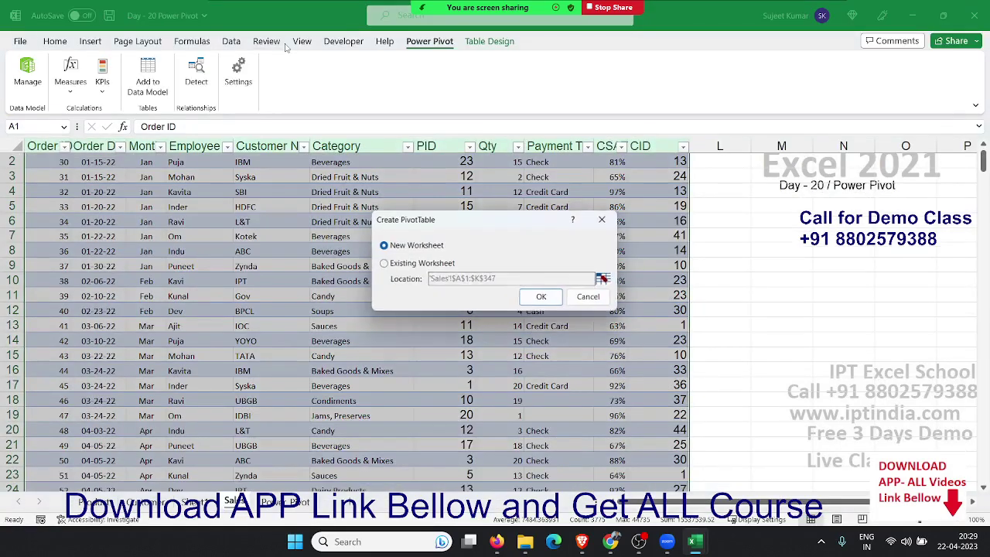
# Step: Create the PivotTable on the existing worksheet at 'Power Pivot'!$A$1
pyautogui.click(421, 264)
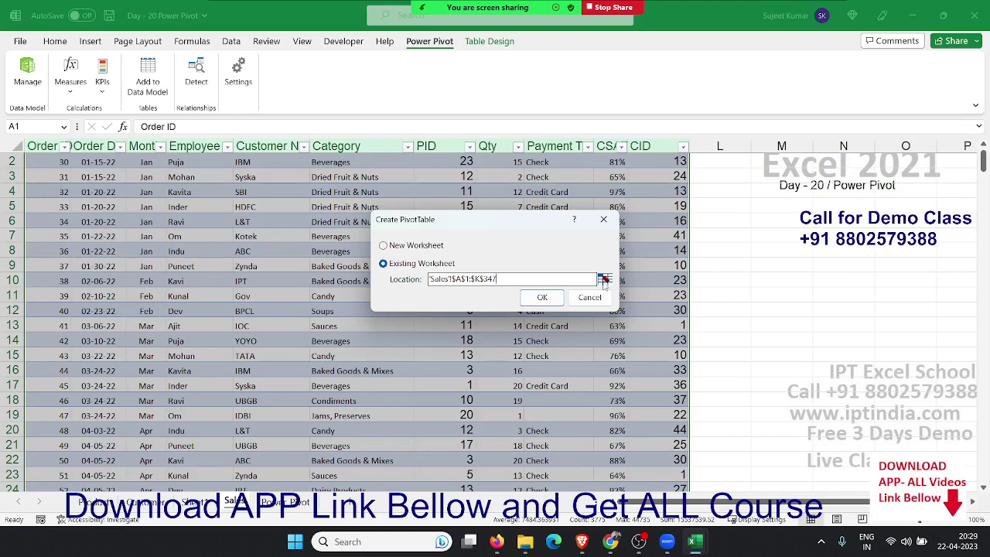
pyautogui.click(604, 280)
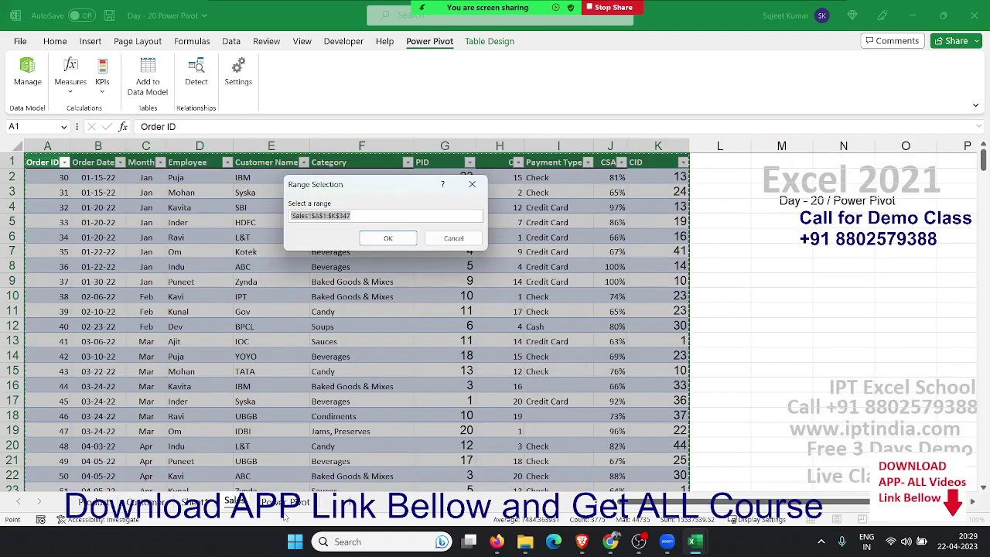
pyautogui.click(287, 501)
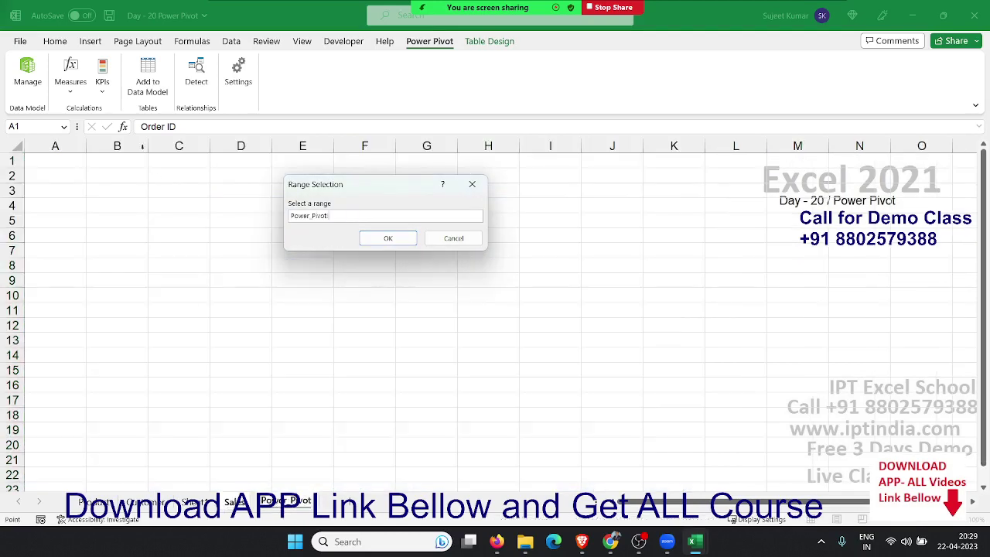
pyautogui.click(74, 161)
pyautogui.click(379, 238)
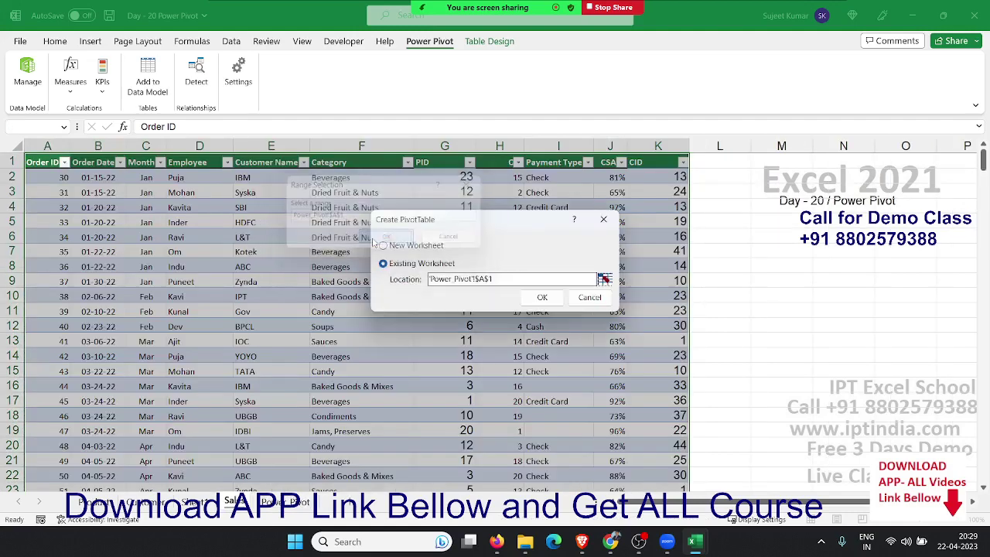
pyautogui.click(542, 297)
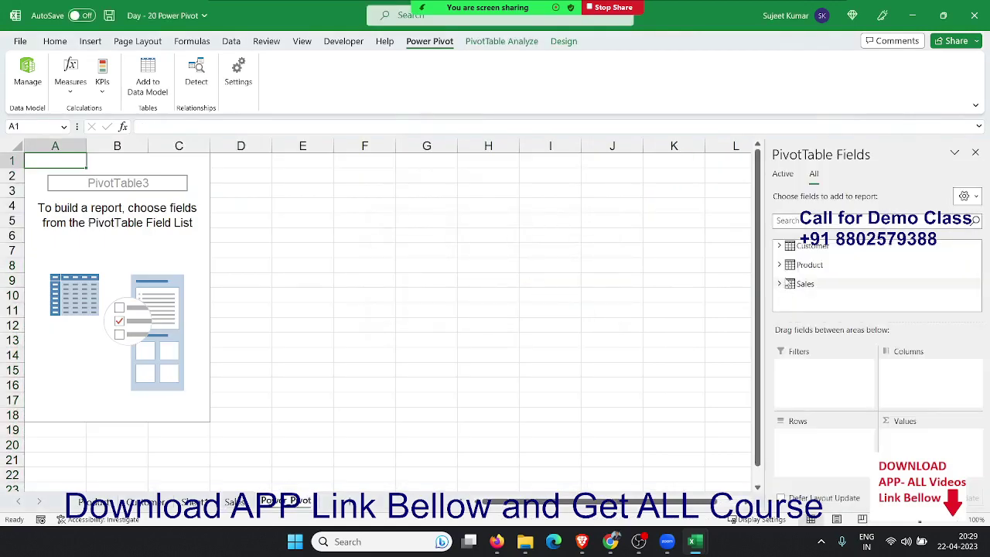
# Step: Lay out the PivotTable with Product Name in Rows, City in Columns and Sum of Amt in Values
pyautogui.click(787, 265)
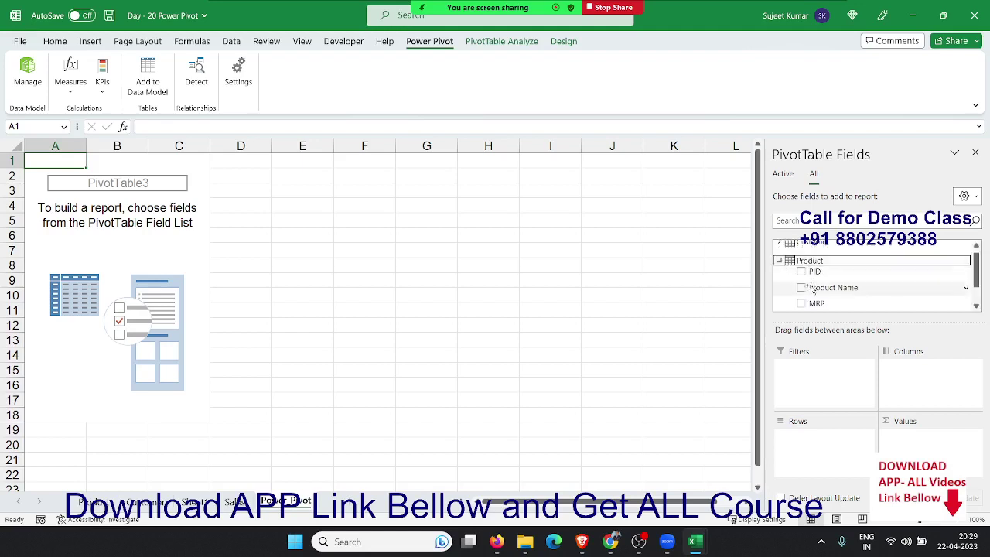
pyautogui.moveTo(823, 290); pyautogui.dragTo(850, 464)
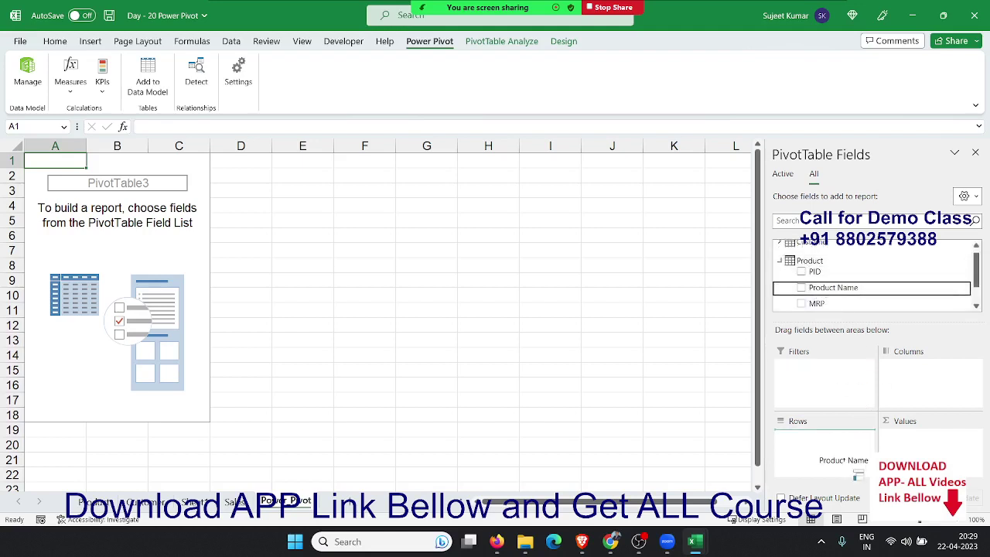
pyautogui.click(780, 261)
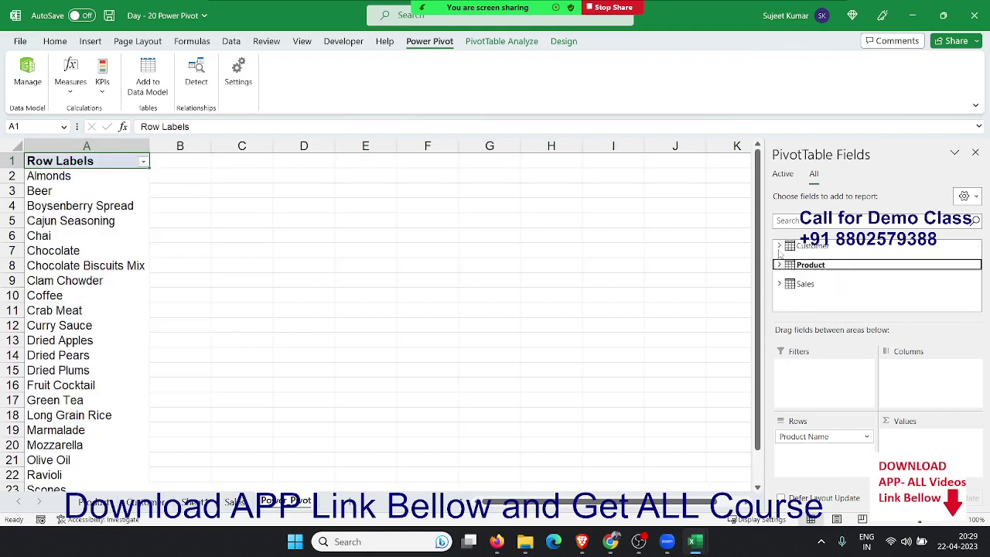
pyautogui.click(779, 246)
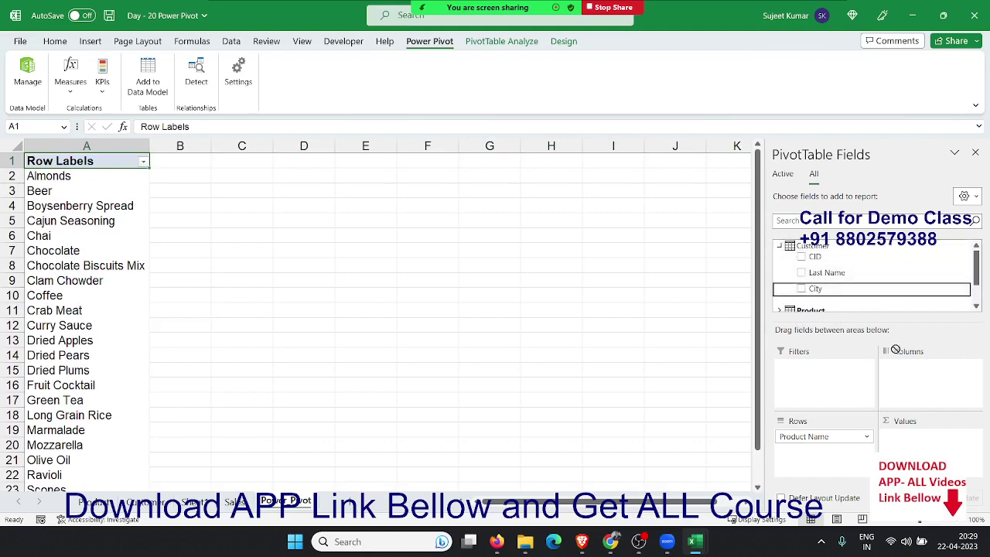
pyautogui.moveTo(815, 289); pyautogui.dragTo(932, 379)
pyautogui.scroll(-1, 814, 303)
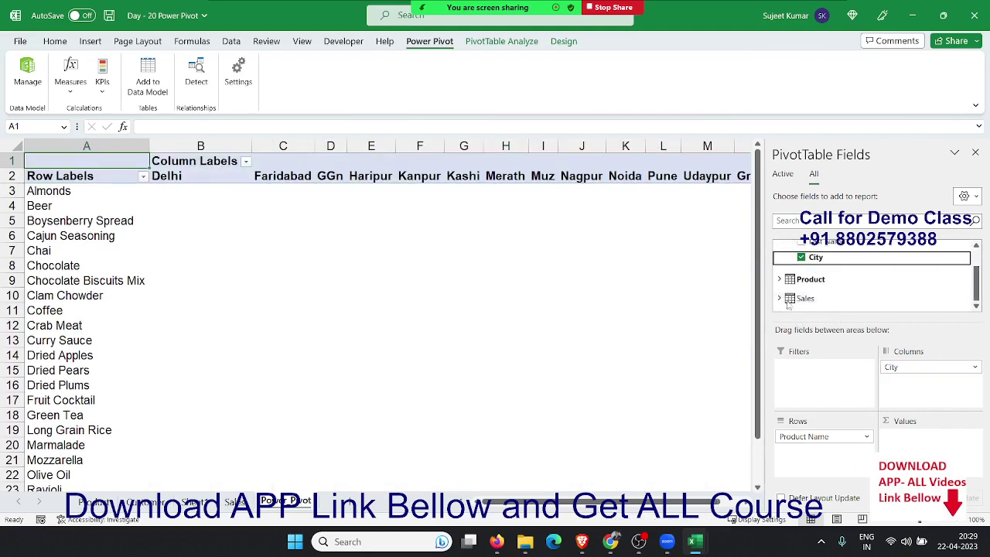
pyautogui.scroll(-1, 819, 303)
pyautogui.scroll(-3, 824, 302)
pyautogui.scroll(-3, 824, 302)
pyautogui.scroll(-2, 823, 298)
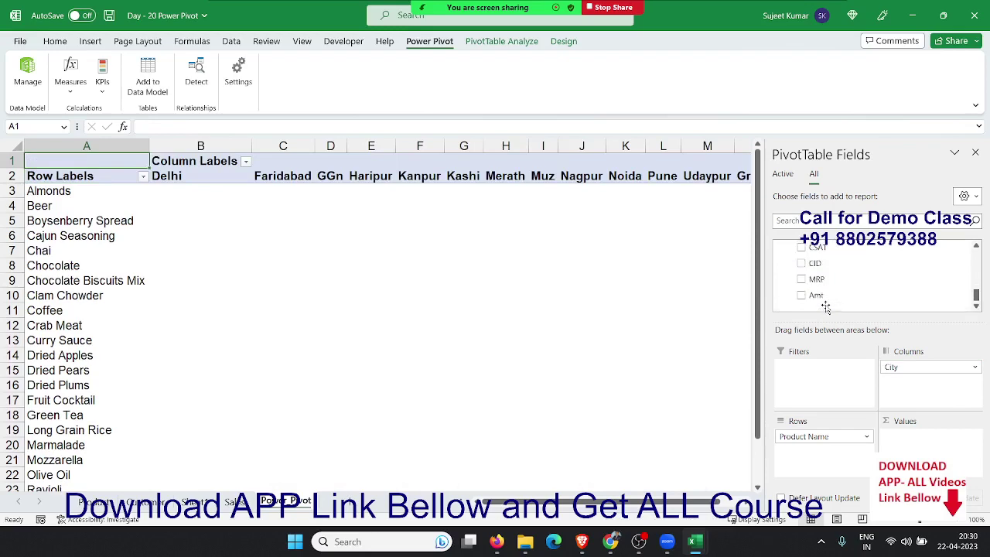
pyautogui.moveTo(819, 295)
pyautogui.mouseDown()
pyautogui.moveTo(920, 398)
pyautogui.moveTo(935, 447)
pyautogui.mouseUp()
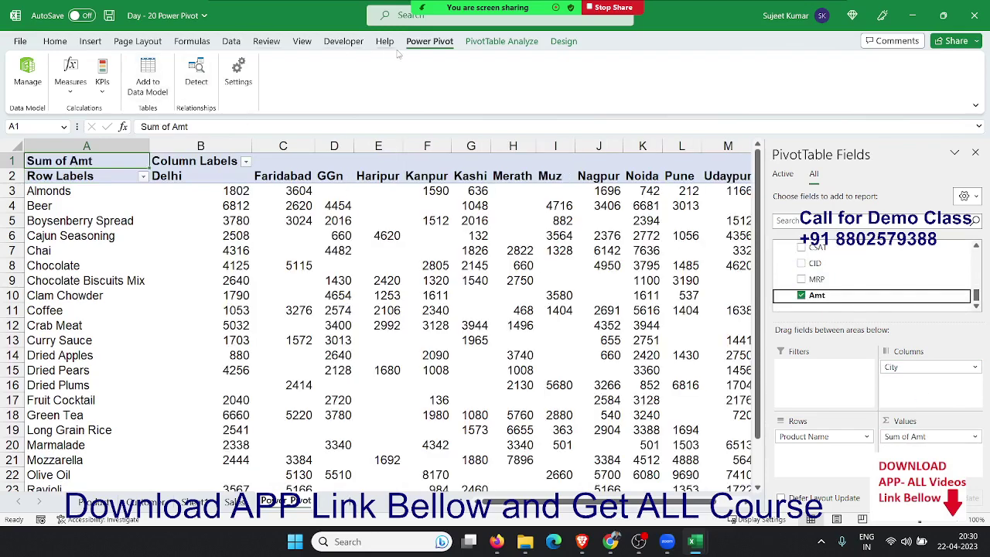
pyautogui.click(502, 43)
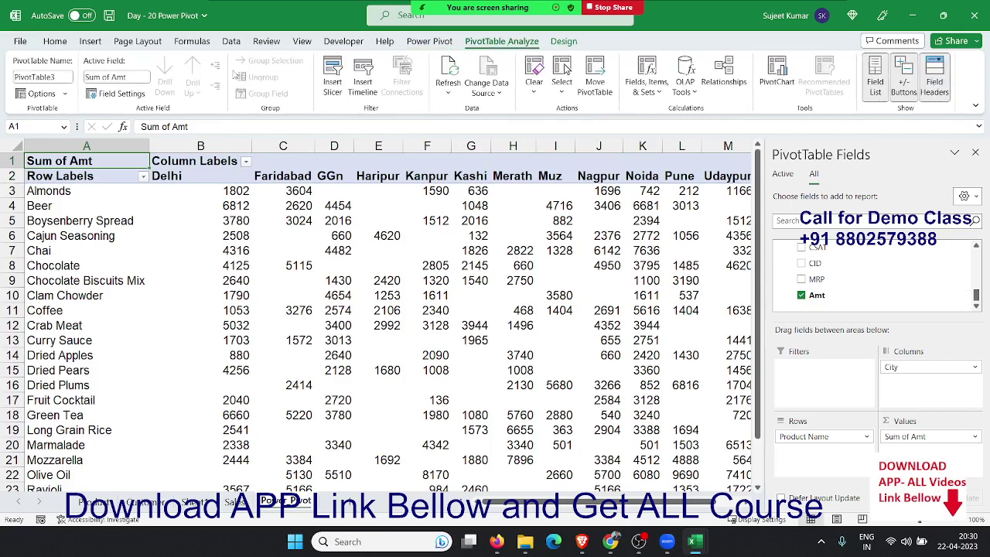
# Step: Insert a Payment Type slicer and move it to the right of the pivot table
pyautogui.click(332, 77)
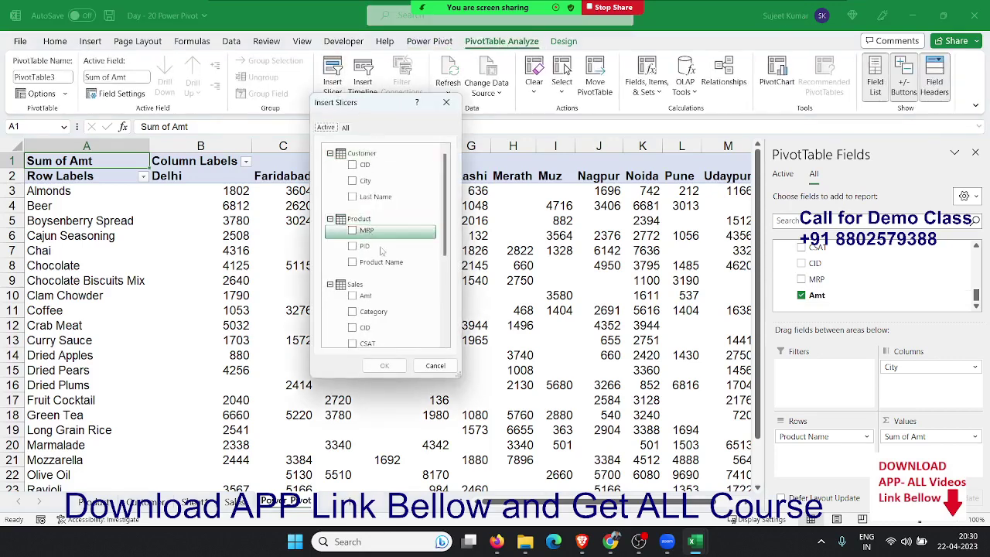
pyautogui.scroll(-2, 399, 312)
pyautogui.scroll(-2, 399, 313)
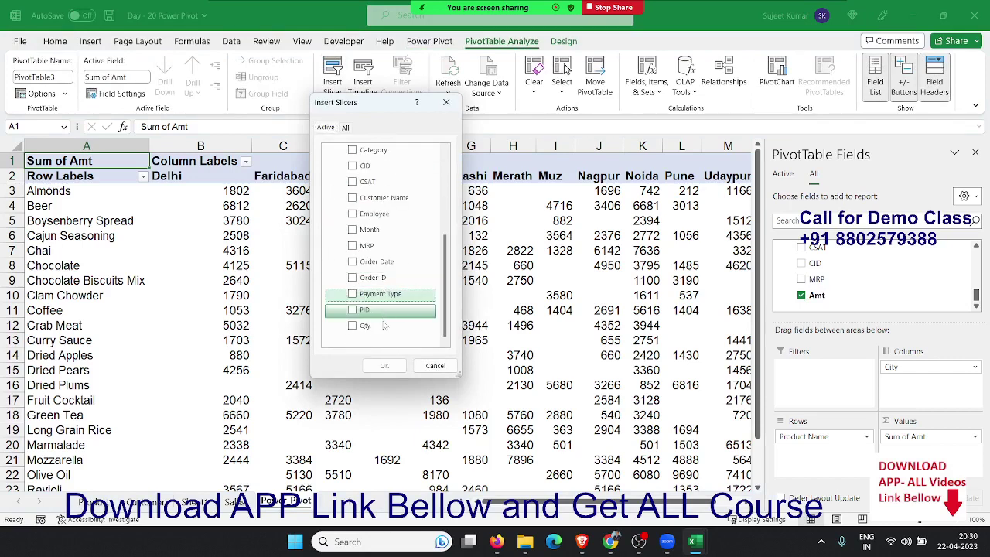
pyautogui.click(354, 295)
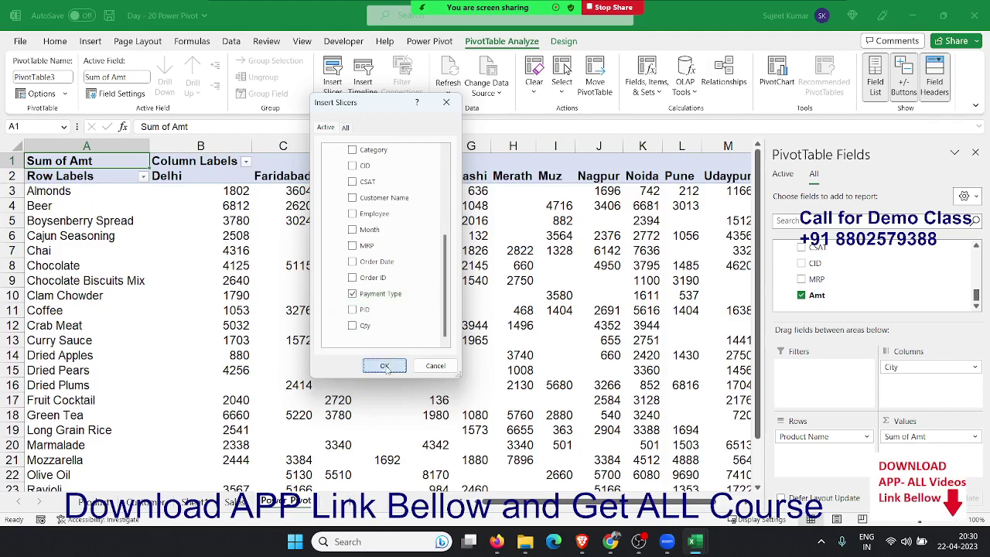
pyautogui.click(384, 364)
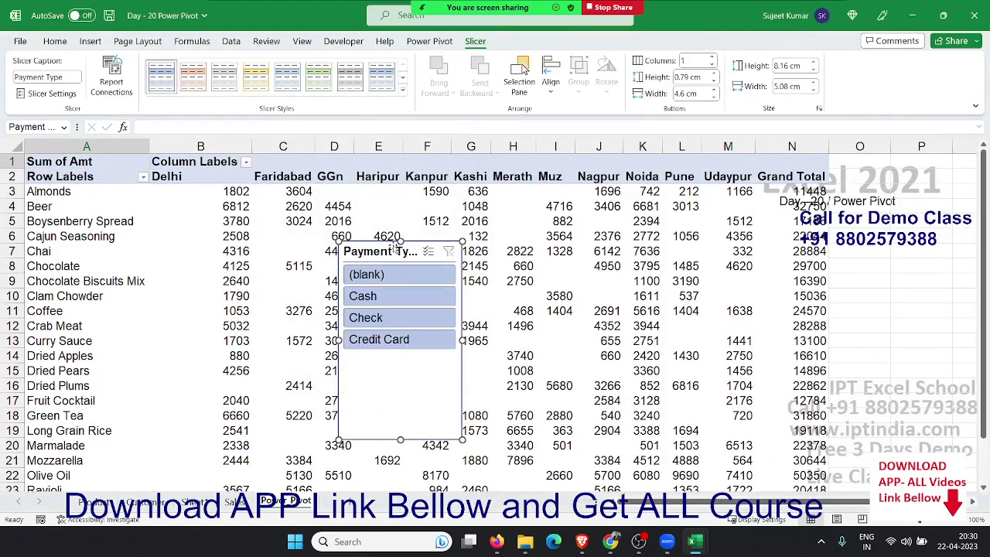
pyautogui.moveTo(391, 248); pyautogui.dragTo(904, 218)
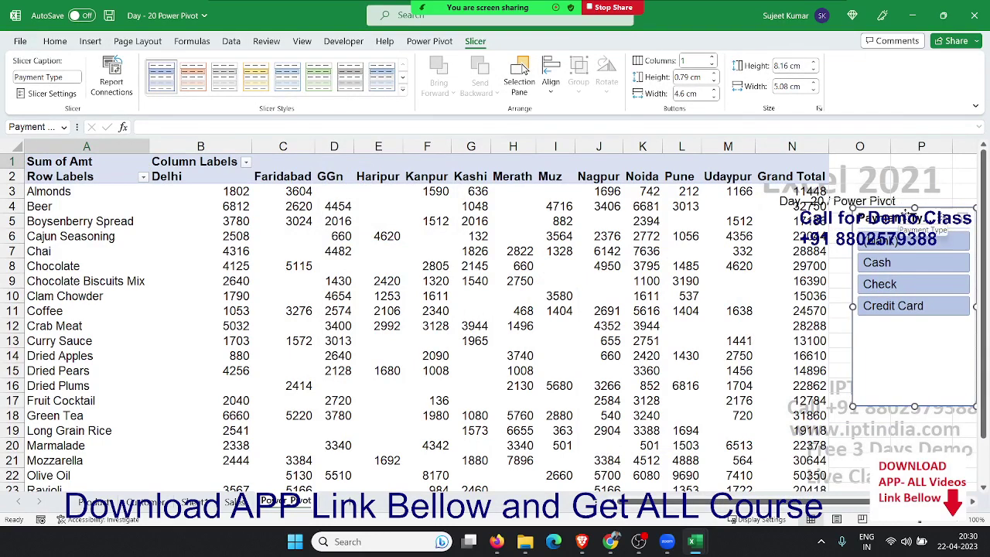
# Step: Close Excel, saving the changes to the Day - 20 Power Pivot workbook
pyautogui.click(321, 236)
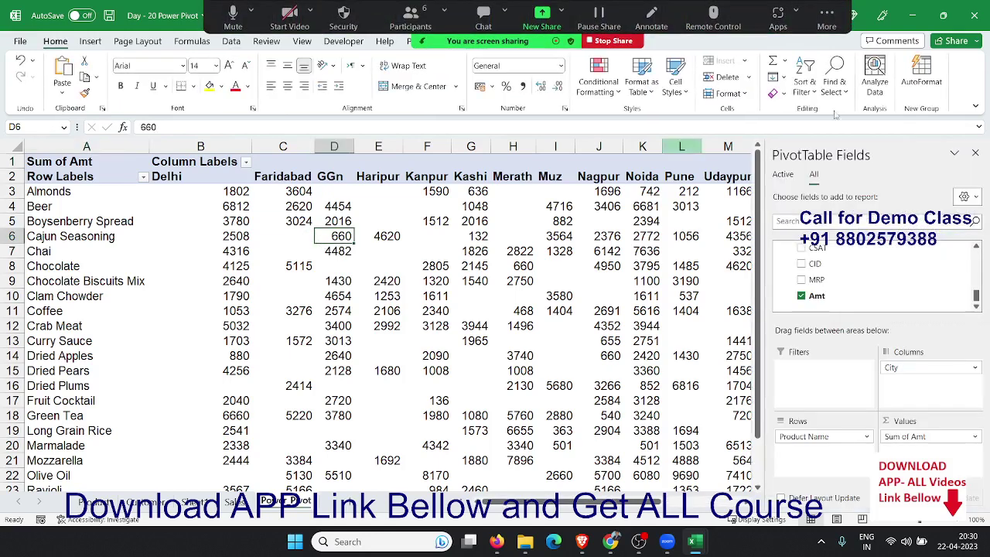
pyautogui.click(972, 29)
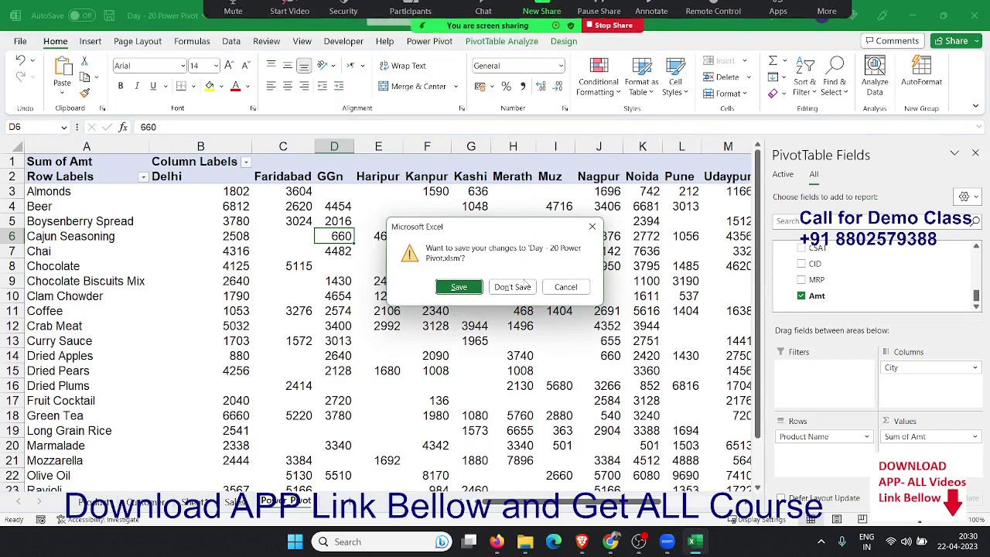
pyautogui.click(477, 292)
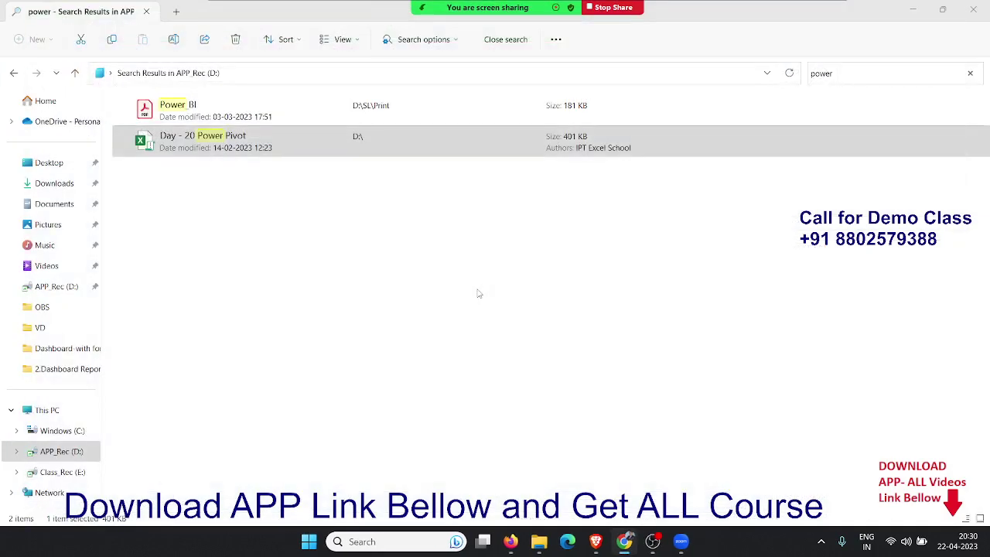
# Step: Search for Excel from the Windows key, launch it and start a blank workbook
pyautogui.press('super')
pyautogui.write('excel')
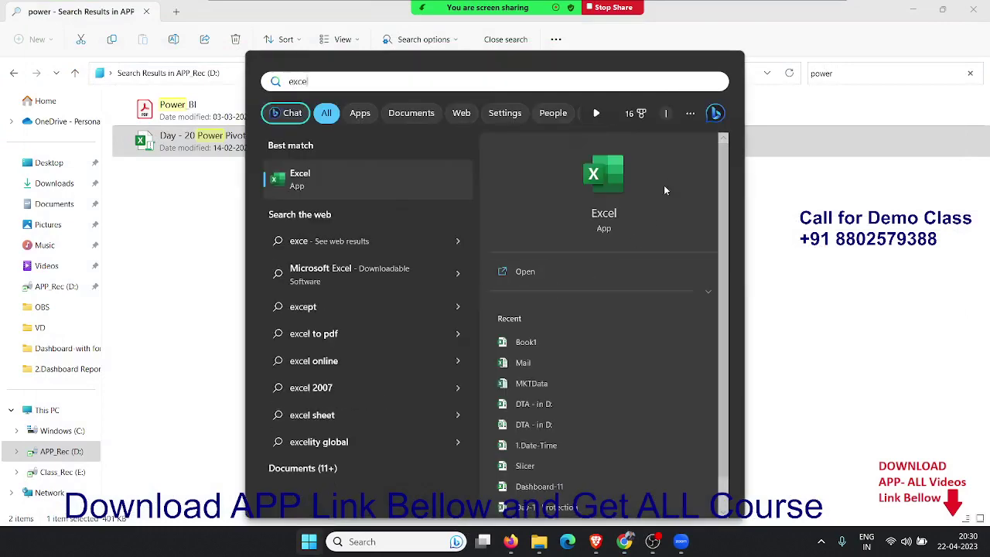
pyautogui.press('Return')
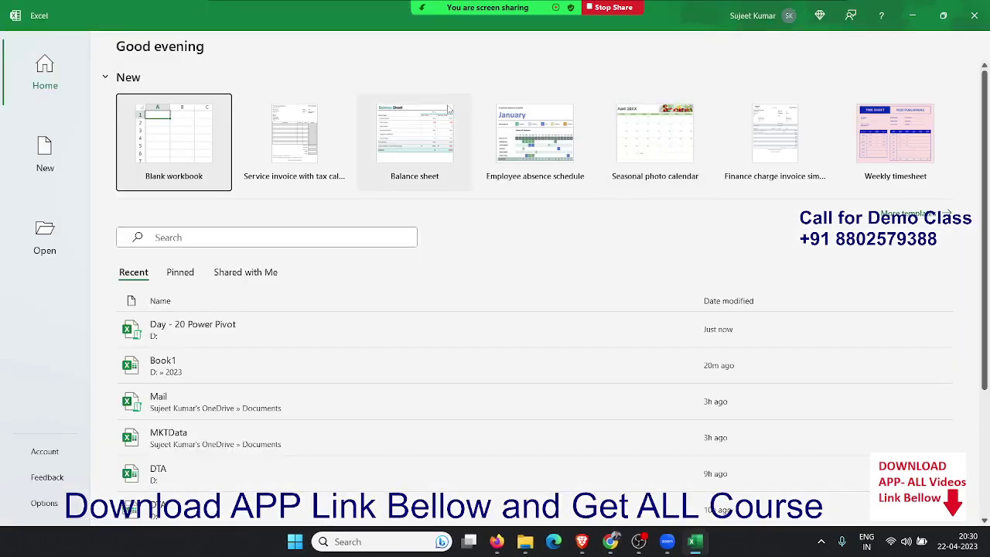
pyautogui.click(214, 132)
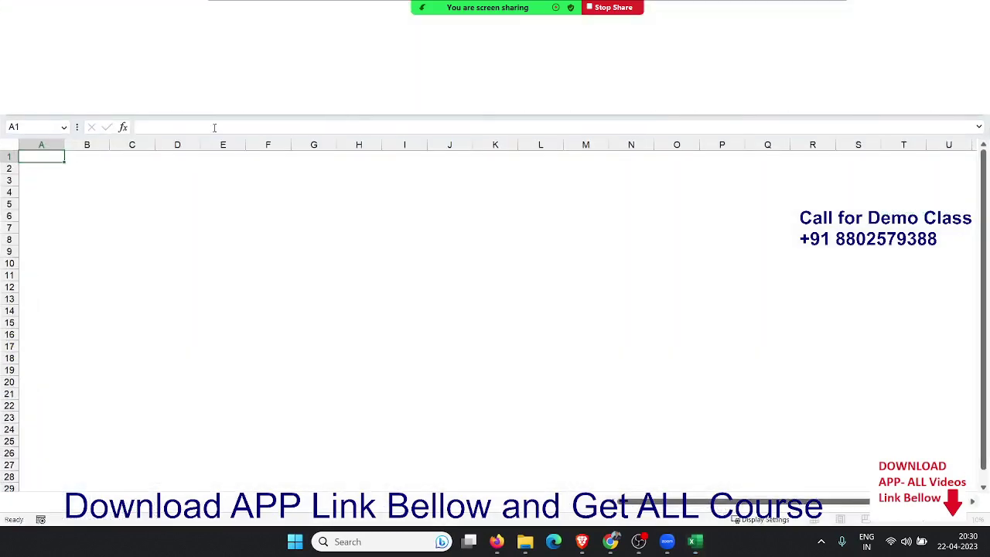
# Step: Rename the worksheet tab to FEB
pyautogui.doubleClick(91, 501)
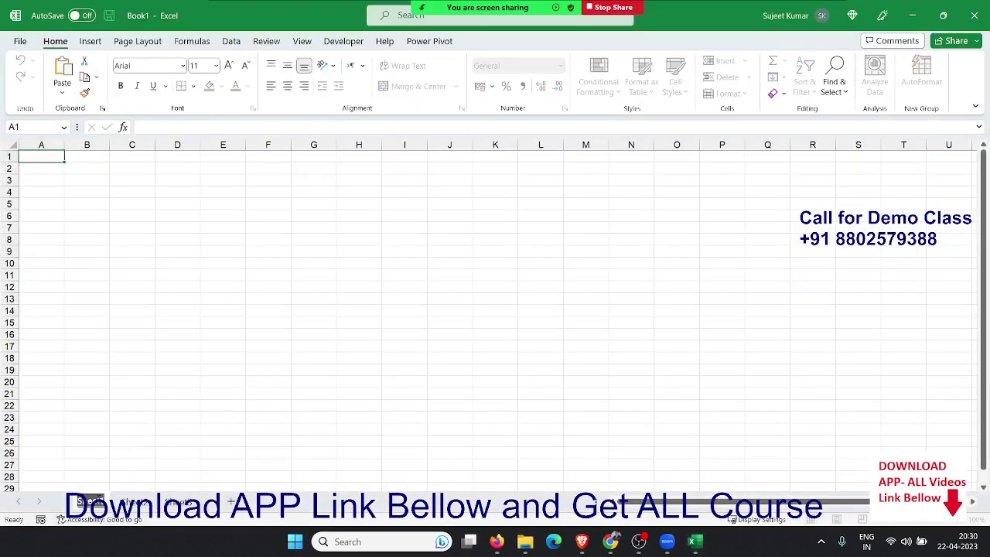
pyautogui.write('JAN')
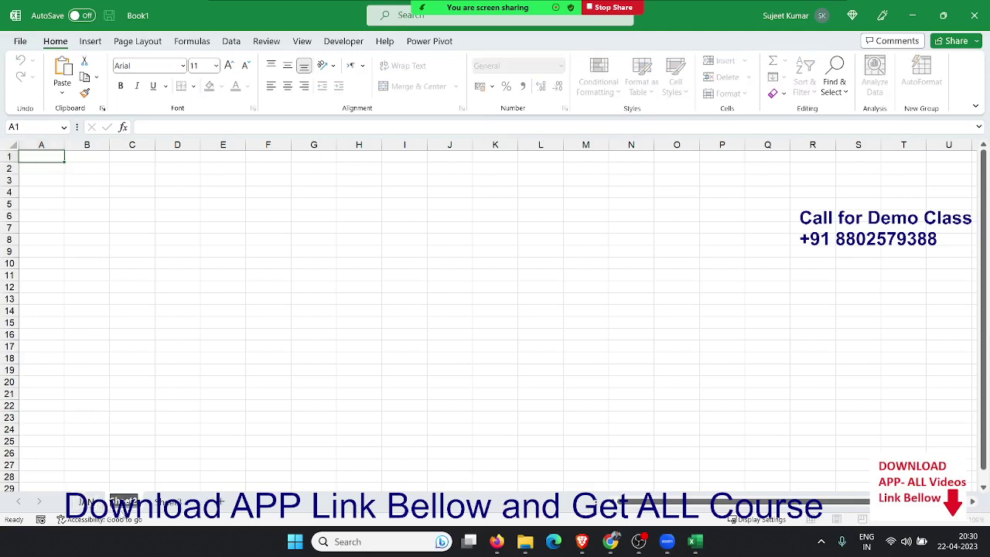
pyautogui.write('FEB')
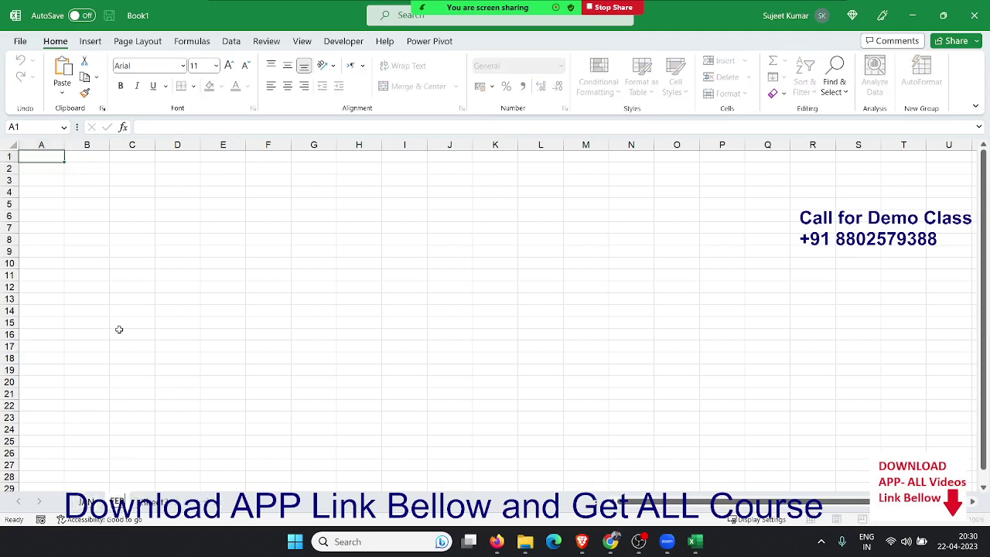
pyautogui.click(119, 329)
pyautogui.click(67, 161)
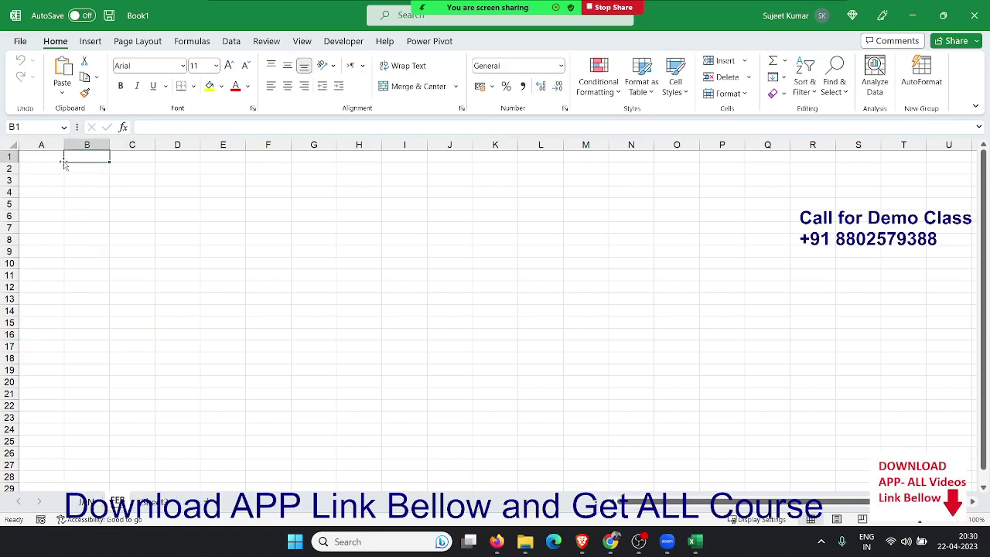
# Step: Type the headers Name, City, Qty, MRP and Amt across A1:E1
pyautogui.click(61, 158)
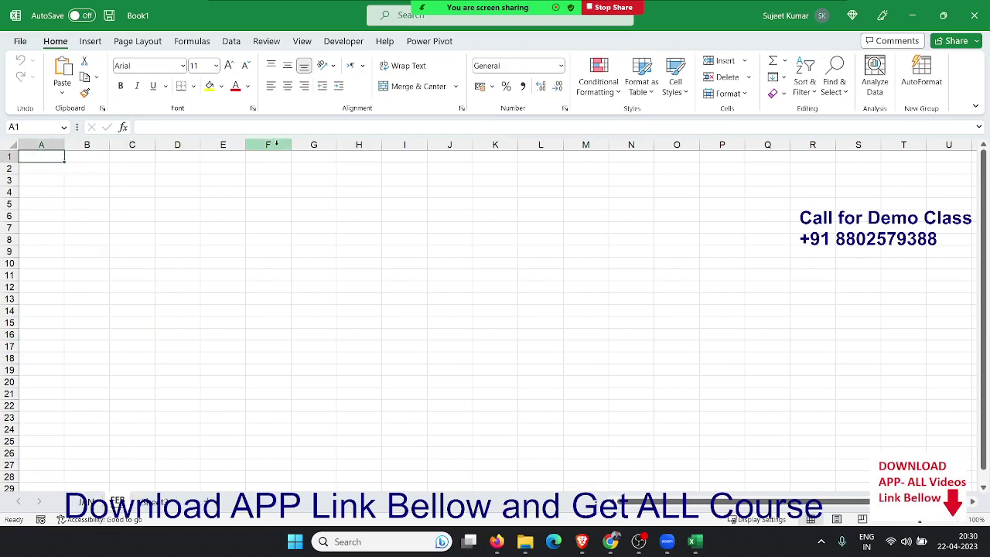
pyautogui.write('NaM')
pyautogui.press('BackSpace')
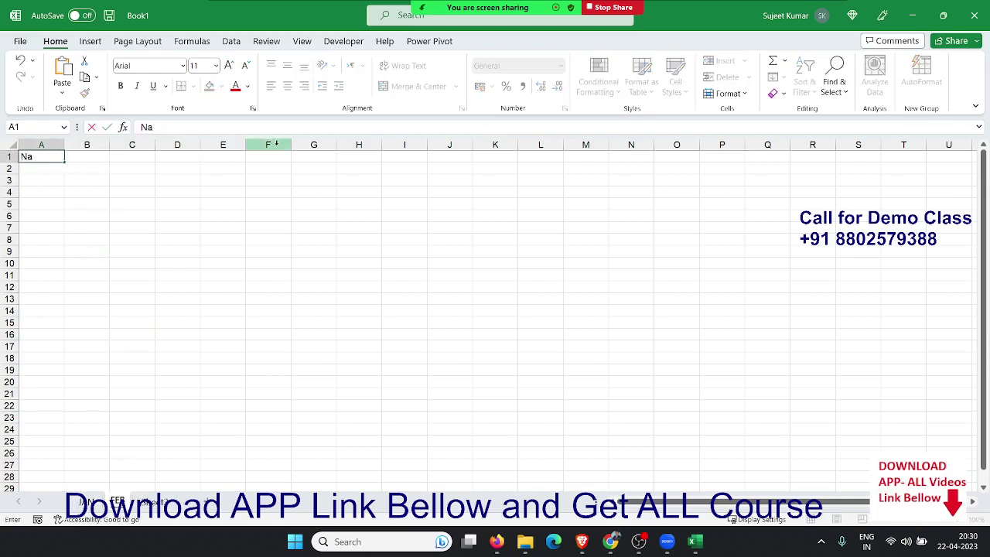
pyautogui.write('M')
pyautogui.press('BackSpace')
pyautogui.write('me')
pyautogui.press('Tab')
pyautogui.write('Ci')
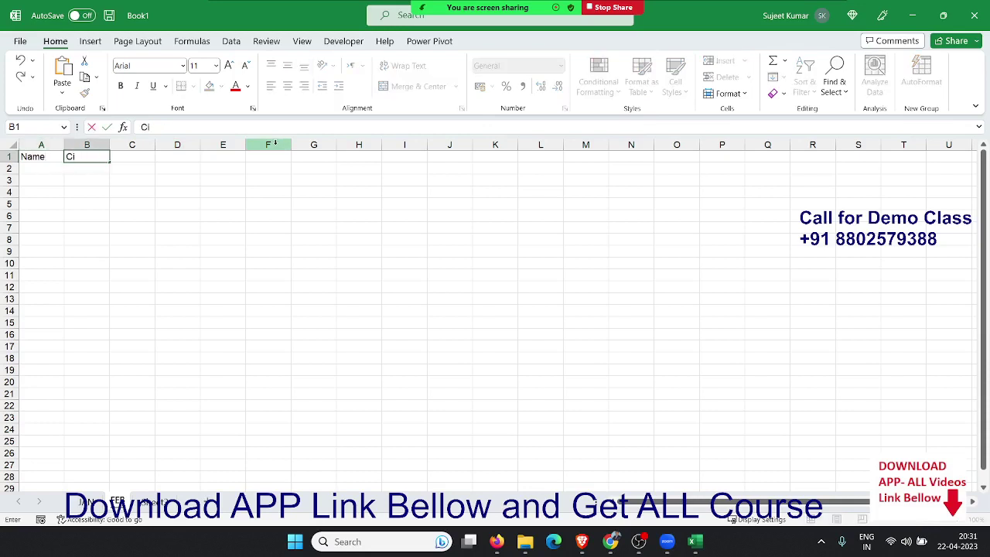
pyautogui.write('ty')
pyautogui.press('Tab')
pyautogui.write('Q')
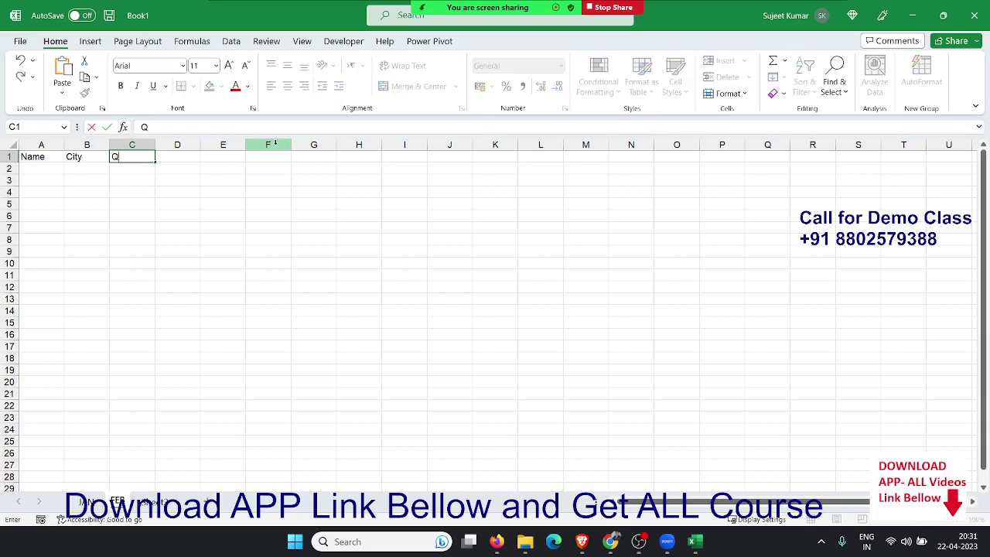
pyautogui.press('Tab')
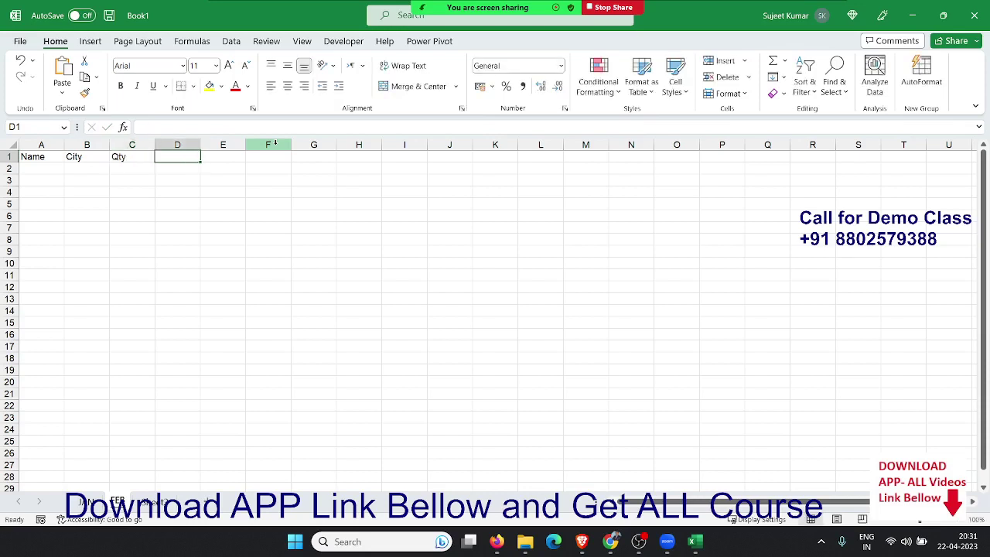
pyautogui.write('MRP')
pyautogui.press('Tab')
pyautogui.write('Amt')
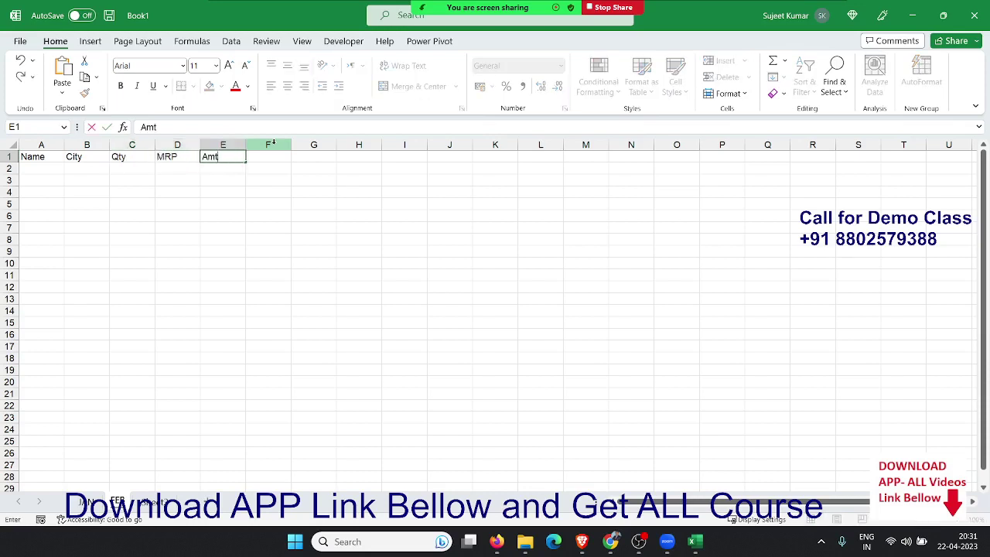
pyautogui.press('Return')
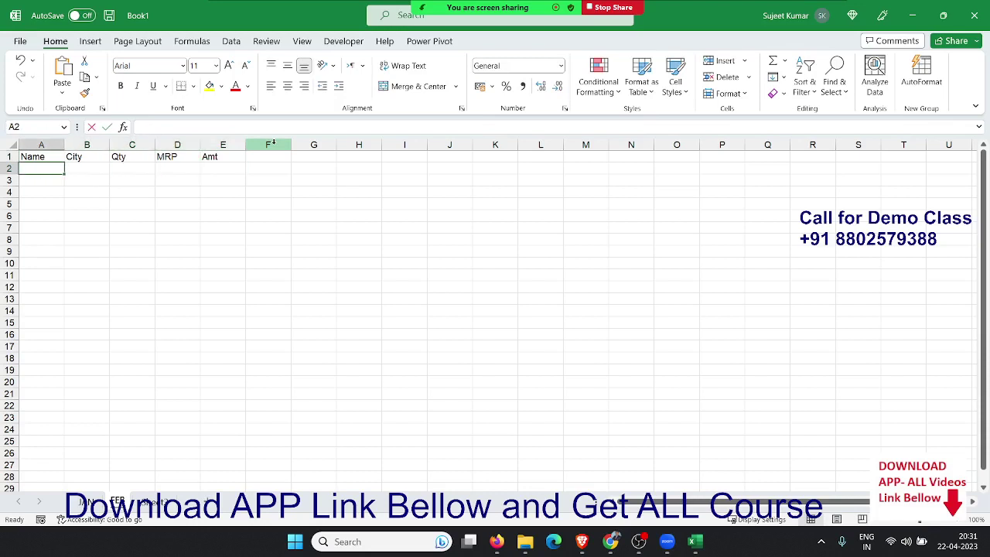
# Step: Enter a first name in A2 and fill the names down column A
pyautogui.write('Puja')
pyautogui.click(77, 203)
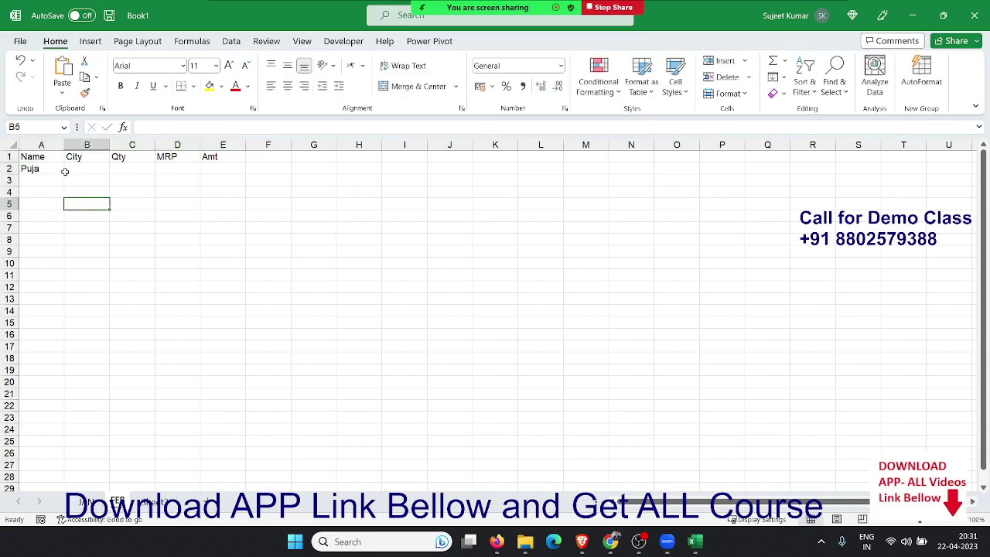
pyautogui.click(39, 168)
pyautogui.moveTo(64, 174); pyautogui.dragTo(151, 552)
# Step: Enter Pune in B2 and fill the cities down column B
pyautogui.hotkey('ctrl', 'Home')
pyautogui.press('Right')
pyautogui.press('Down')
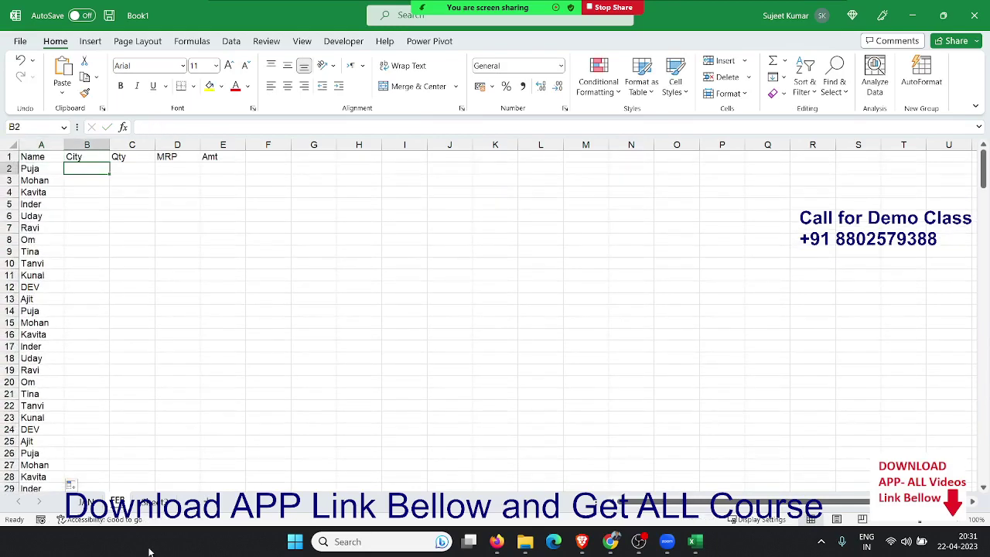
pyautogui.write('Pune')
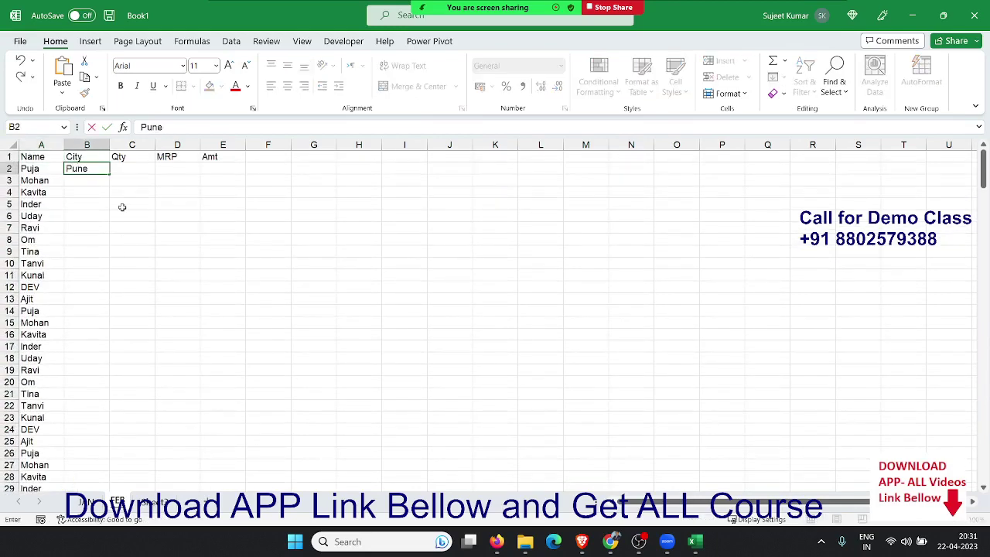
pyautogui.click(116, 183)
pyautogui.click(101, 168)
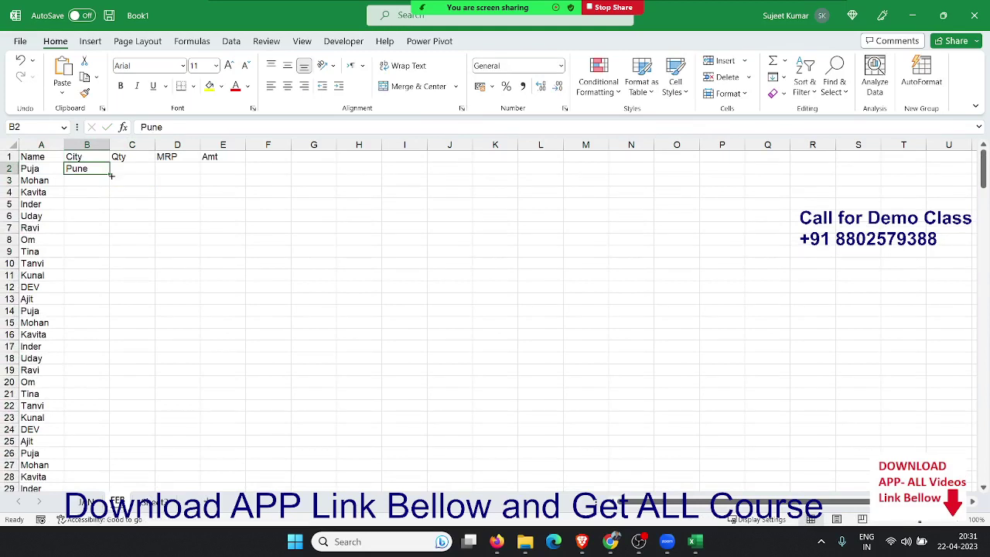
pyautogui.doubleClick(111, 175)
pyautogui.click(132, 170)
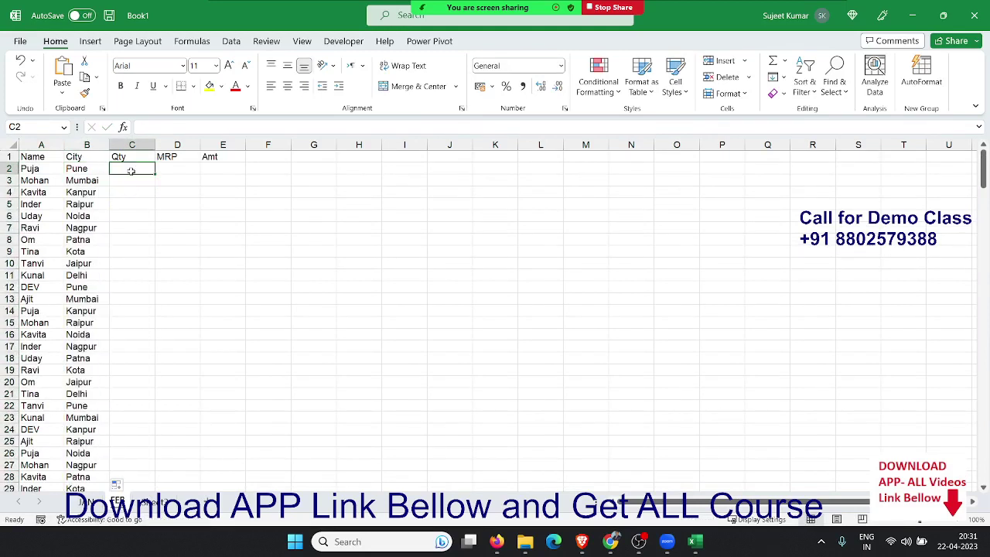
# Step: Put a RANDBETWEEN random-number formula starting at 10 in C2 and copy it into D2
pyautogui.write('=r')
pyautogui.press('Down')
pyautogui.press('Down')
pyautogui.press('Down')
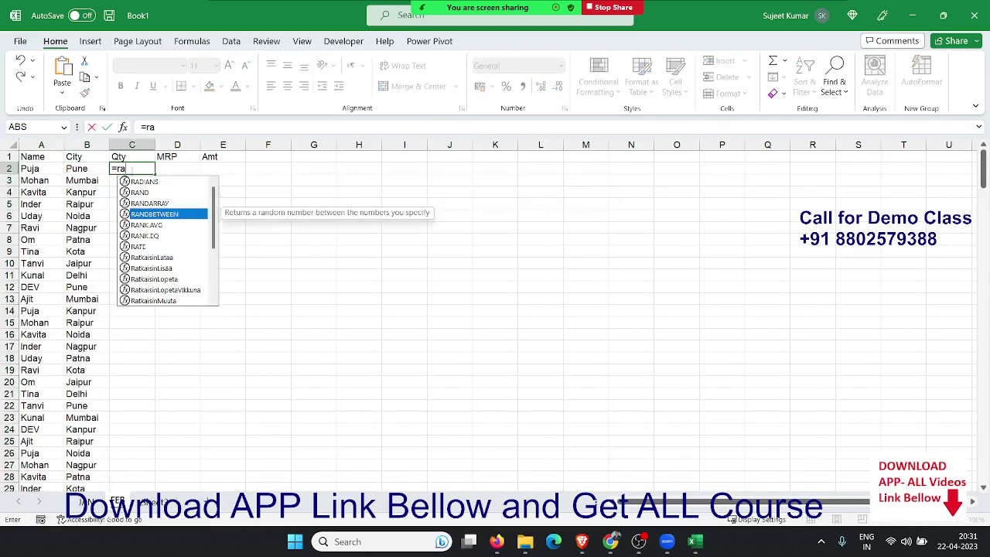
pyautogui.press('Tab')
pyautogui.write('10,90')
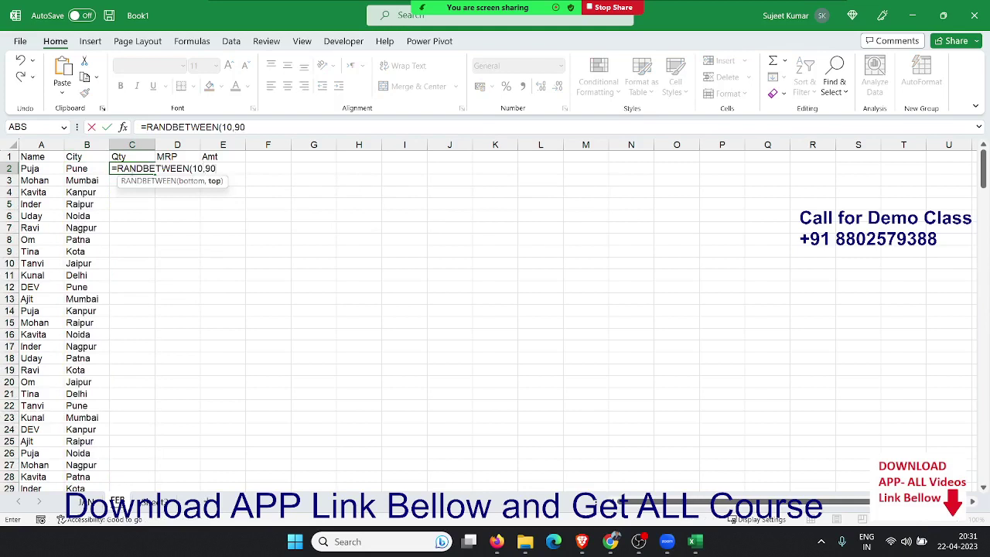
pyautogui.press('Return')
pyautogui.moveTo(132, 172); pyautogui.dragTo(177, 170)
pyautogui.hotkey('ctrl', 'r')
pyautogui.press('Right')
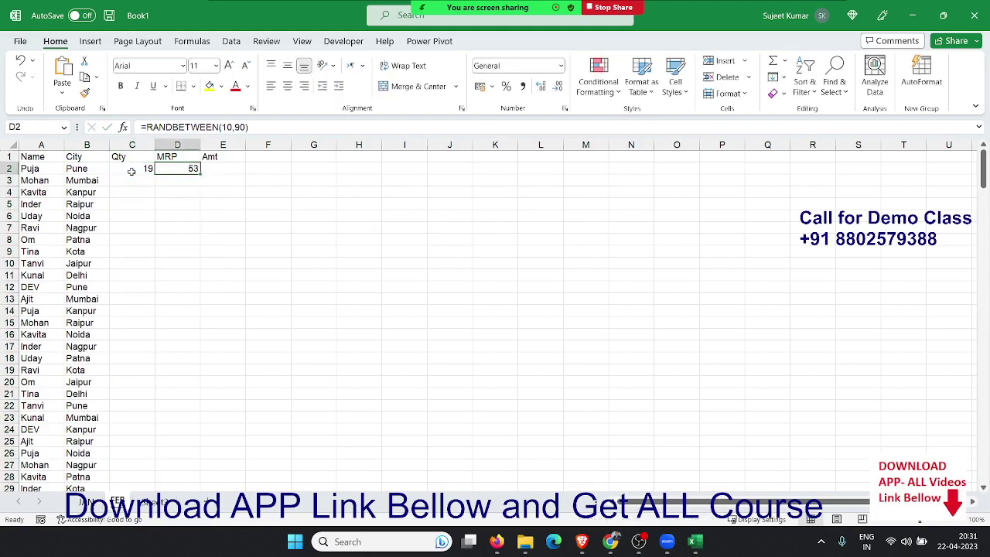
# Step: Enter the Amt formula =C2*D2 in cell E2
pyautogui.press('Right')
pyautogui.write('=')
pyautogui.click(131, 172)
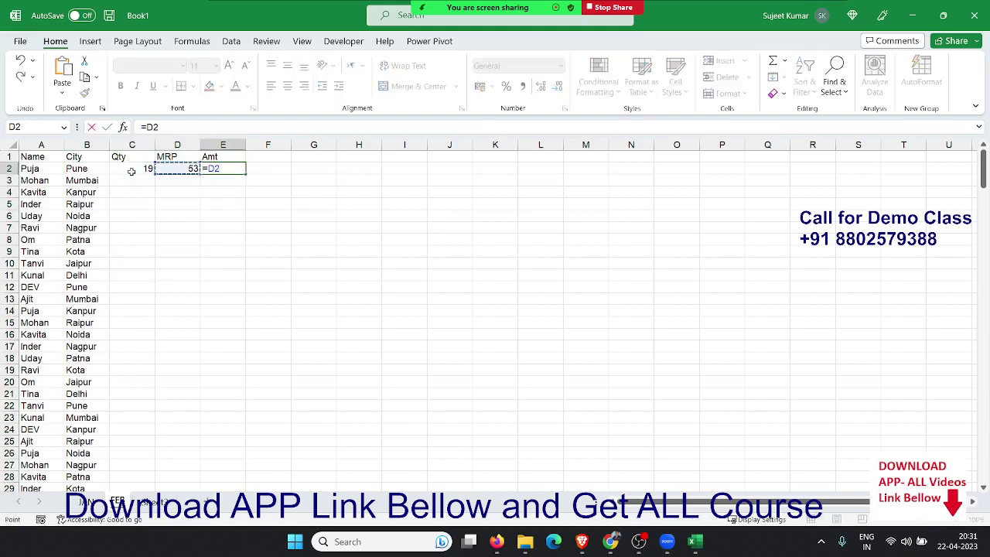
pyautogui.write('*D2')
pyautogui.press('Return')
# Step: Fill the C2:E2 formulas down through every data row
pyautogui.press('Up')
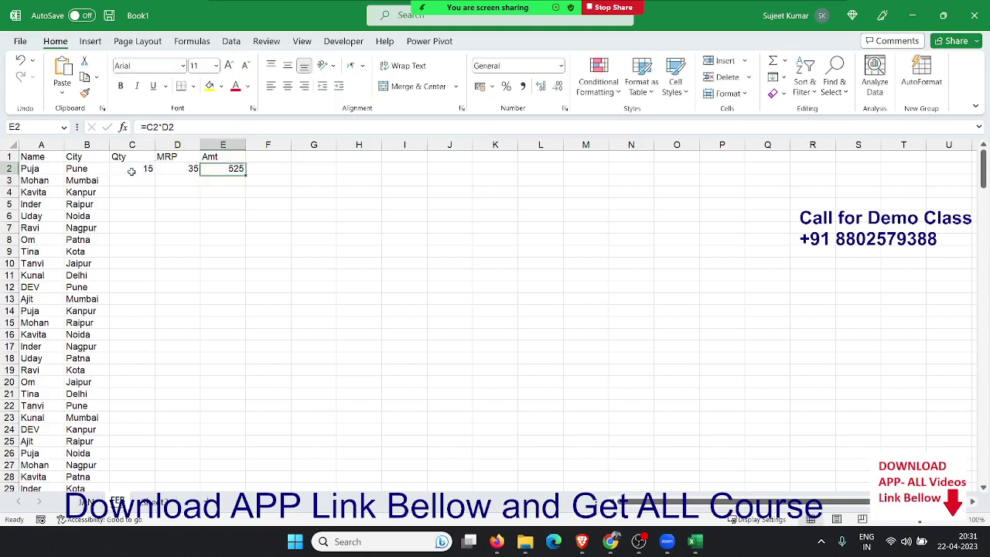
pyautogui.hotkey('shift', 'Left')
pyautogui.hotkey('shift', 'Left')
pyautogui.moveTo(132, 172); pyautogui.dragTo(132, 172)
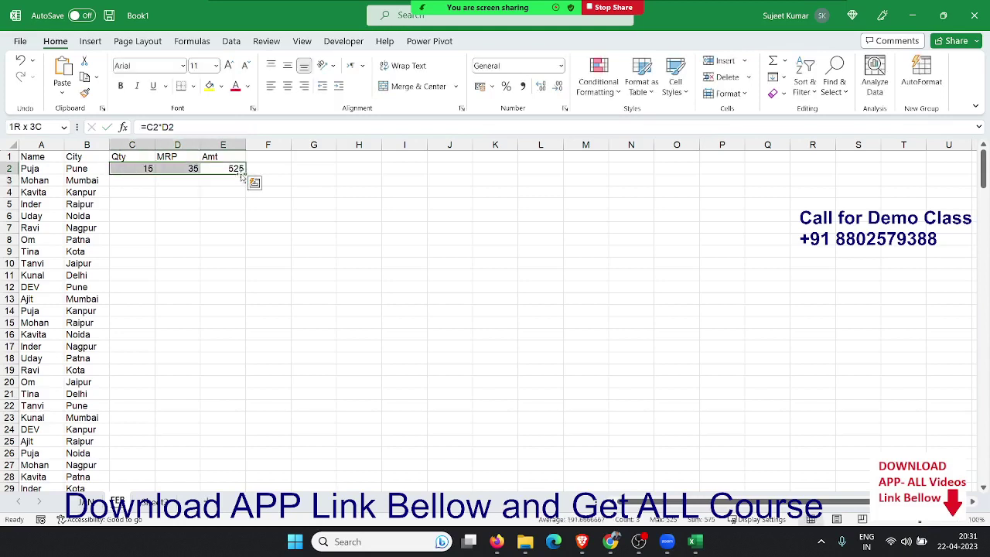
pyautogui.doubleClick(246, 173)
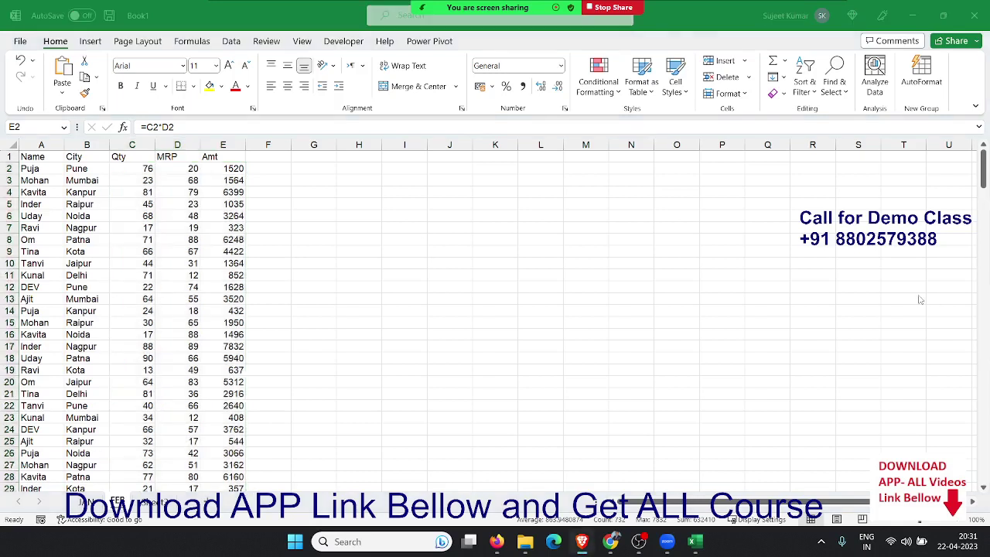
# Step: Copy the whole A1:E245 dataset and paste it into the JAN sheet
pyautogui.hotkey('ctrl', 'Left')
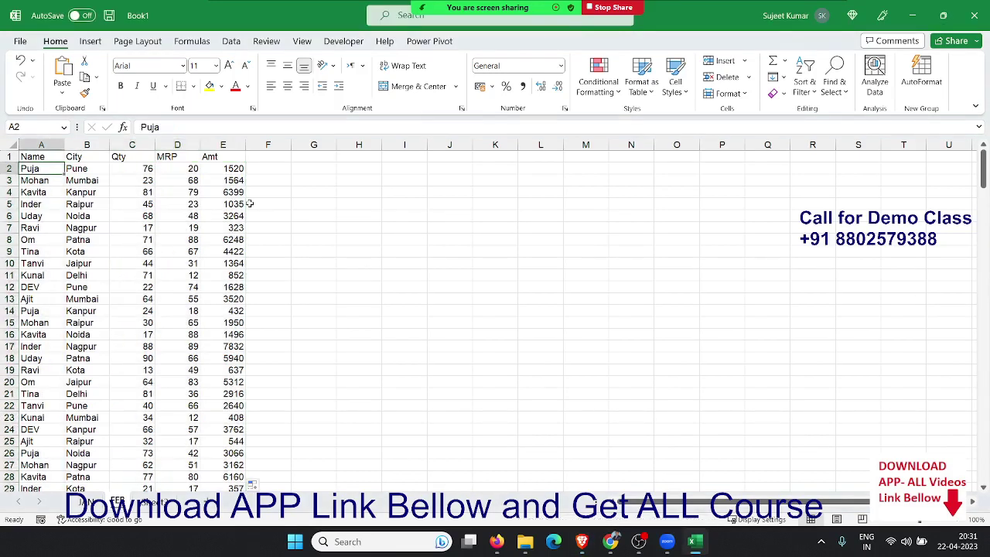
pyautogui.hotkey('ctrl', 'Up')
pyautogui.hotkey('ctrl', 'shift', 'Right')
pyautogui.hotkey('ctrl', 'shift', 'Down')
pyautogui.hotkey('ctrl', 'c')
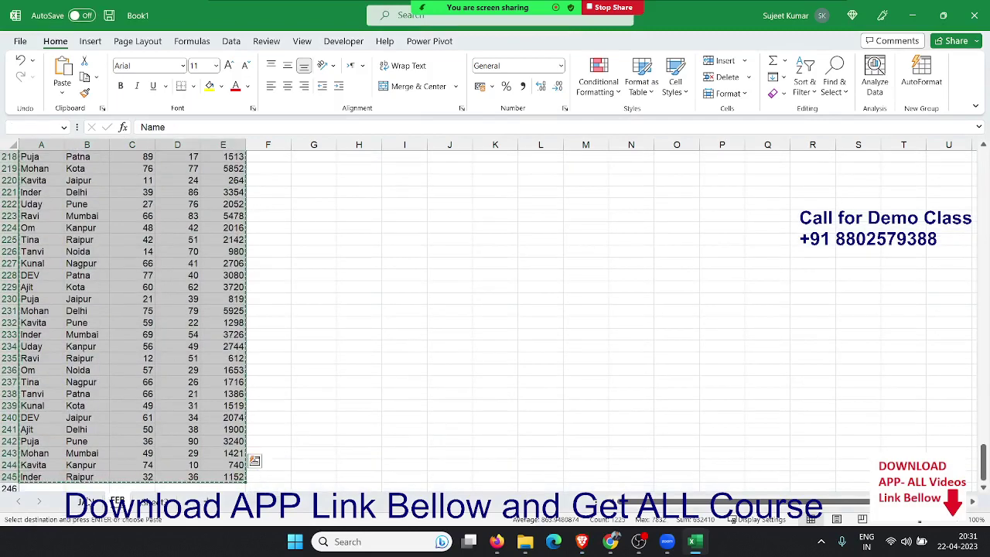
pyautogui.click(87, 501)
pyautogui.hotkey('ctrl', 'v')
# Step: Group the next sheet with JAN, recopy the data and check the Paste options
pyautogui.keyDown('ctrl'); pyautogui.click(116, 501); pyautogui.keyUp('ctrl')
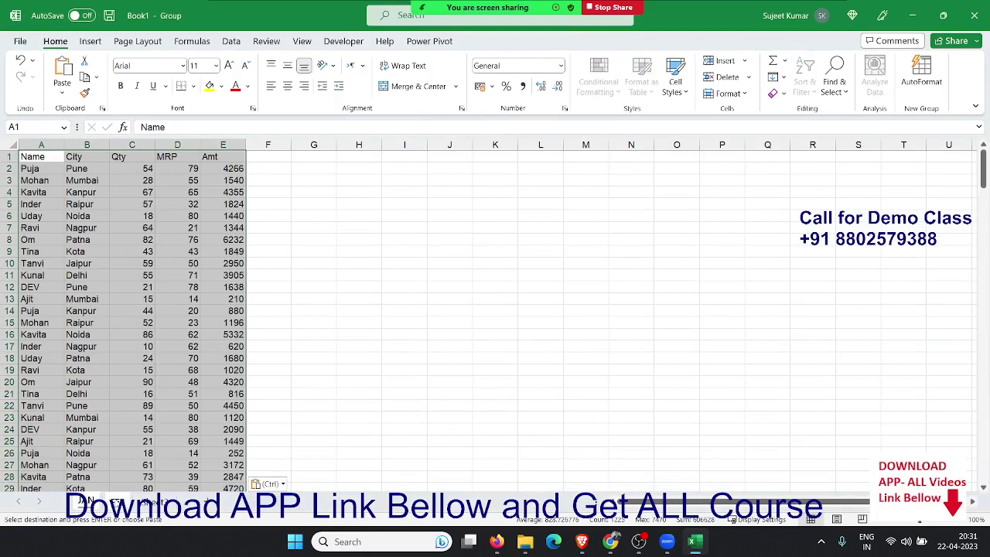
pyautogui.hotkey('ctrl', 'c')
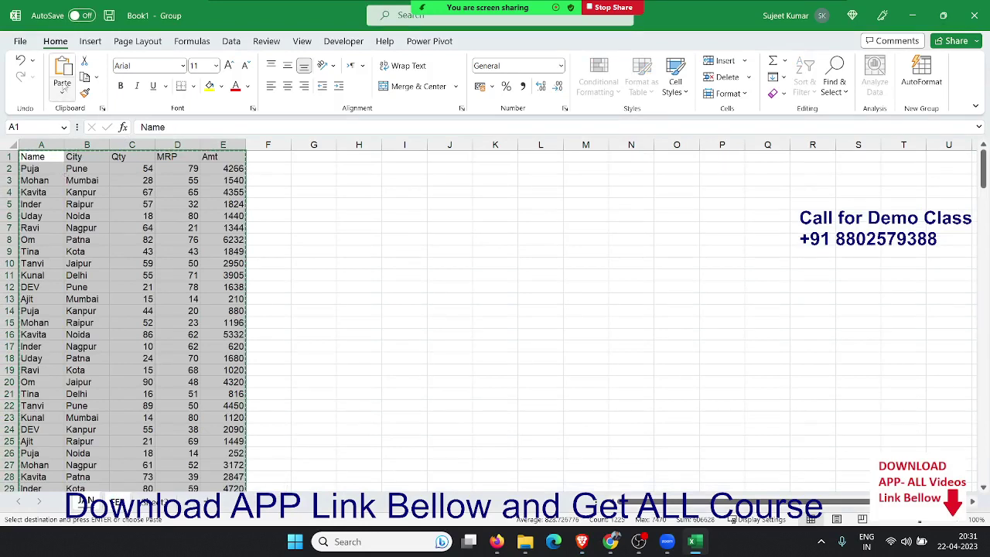
pyautogui.click(63, 90)
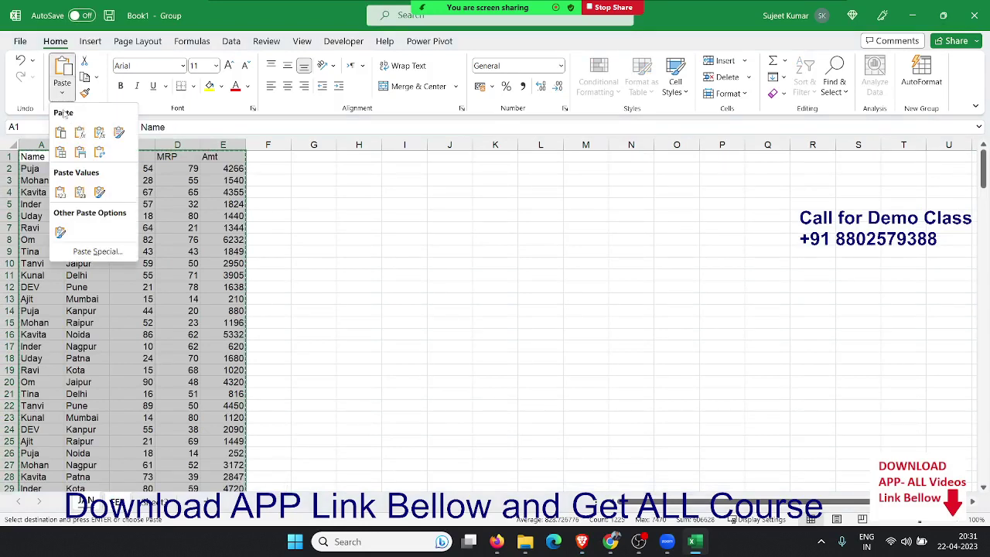
pyautogui.click(61, 192)
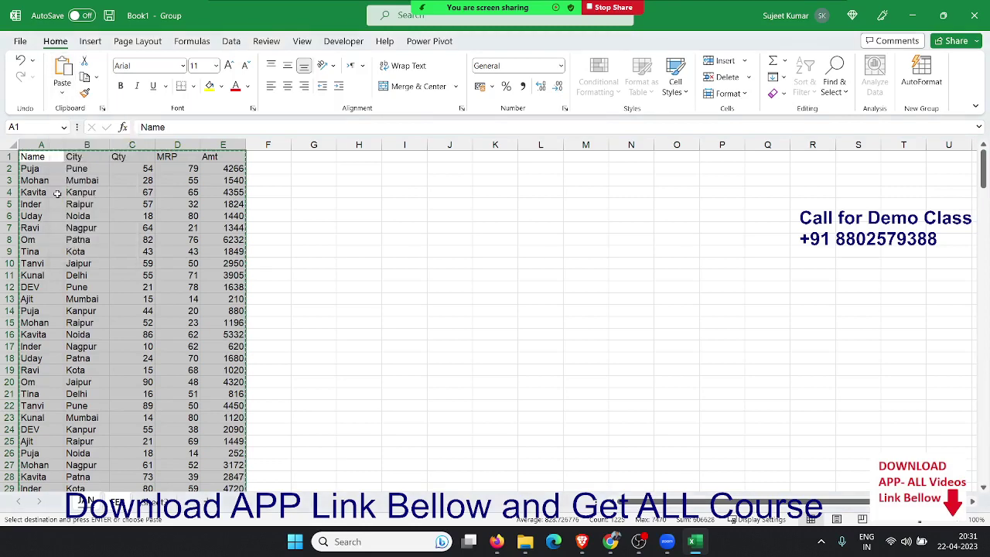
pyautogui.click(68, 204)
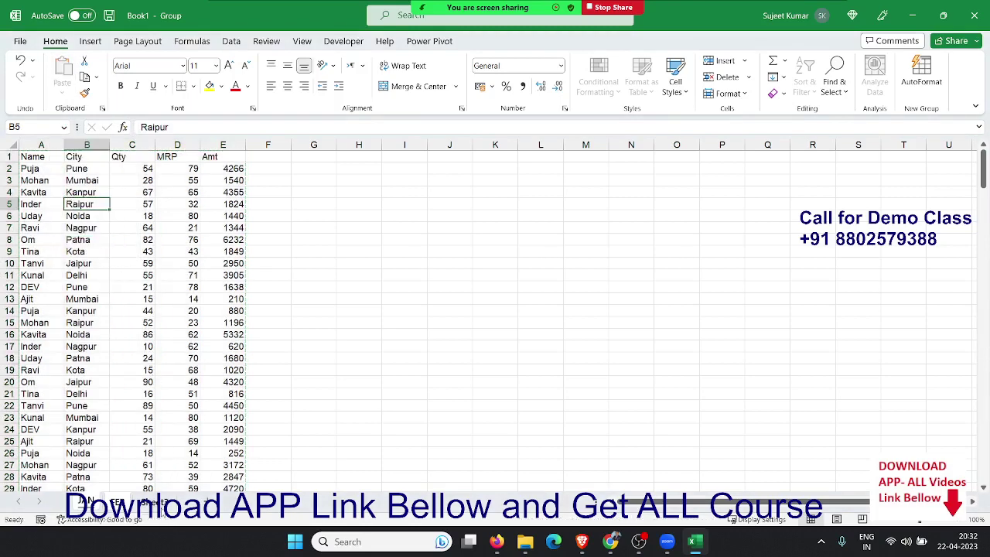
pyautogui.click(158, 501)
pyautogui.click(96, 502)
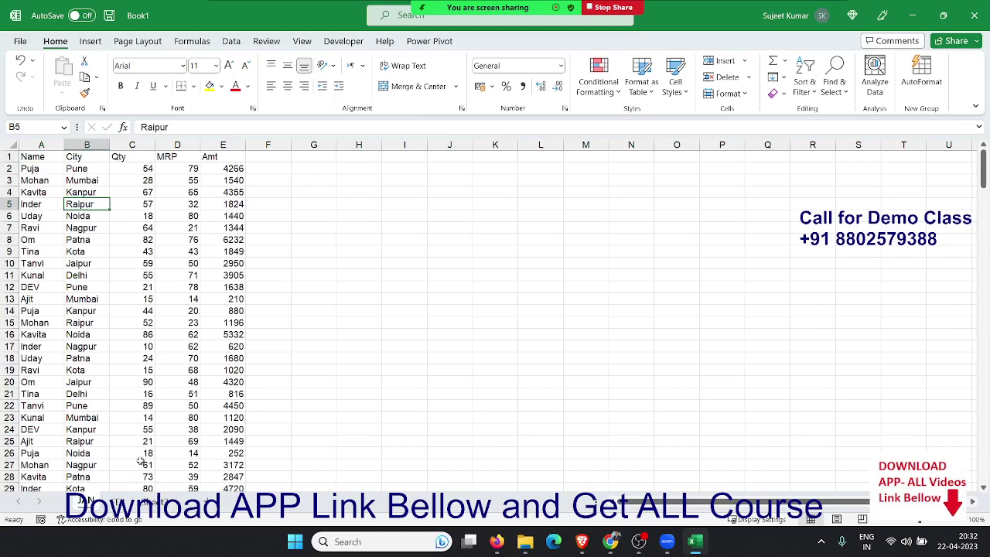
# Step: Reselect the whole dataset A1:E245 on the data sheet
pyautogui.click(43, 191)
pyautogui.press('Up')
pyautogui.press('Up')
pyautogui.press('Up')
pyautogui.hotkey('ctrl', 'shift', 'Right')
pyautogui.hotkey('ctrl', 'shift', 'Down')
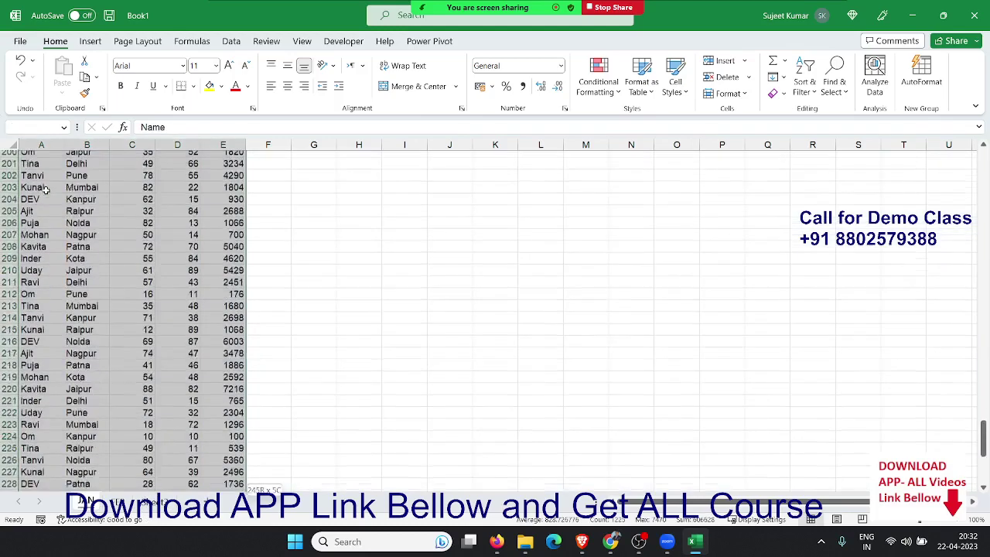
# Step: Create a Power Query from the A1:E245 range as a table with headers
pyautogui.click(232, 43)
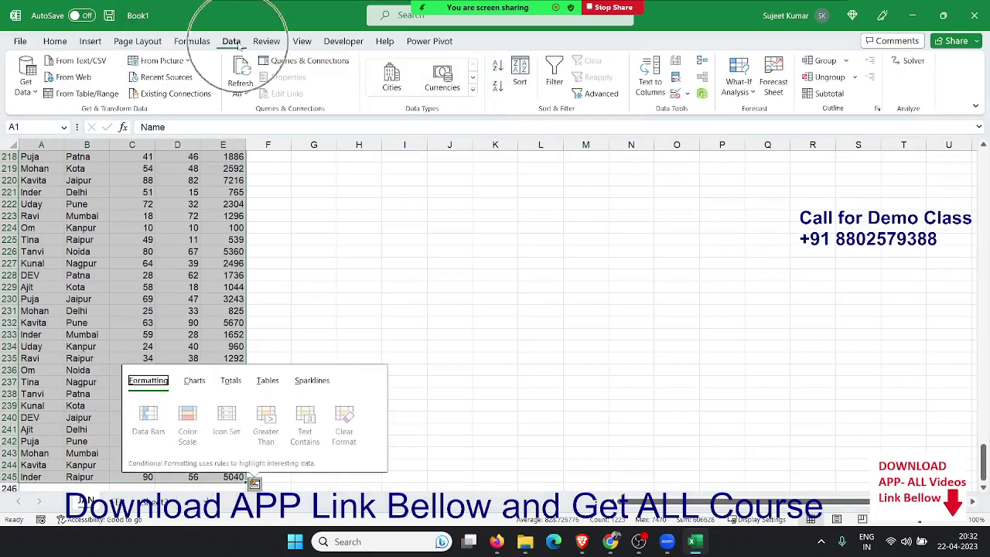
pyautogui.click(22, 92)
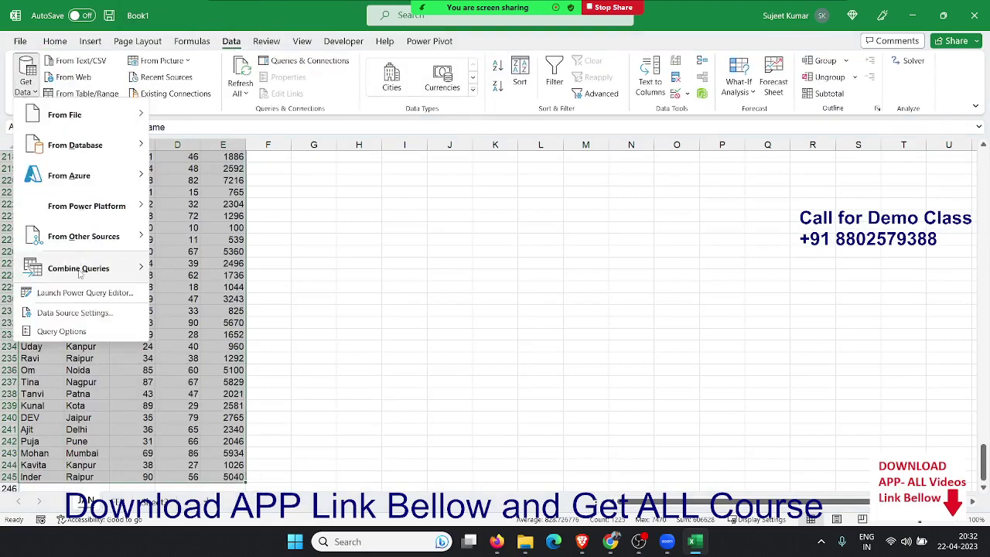
pyautogui.moveTo(83, 236)
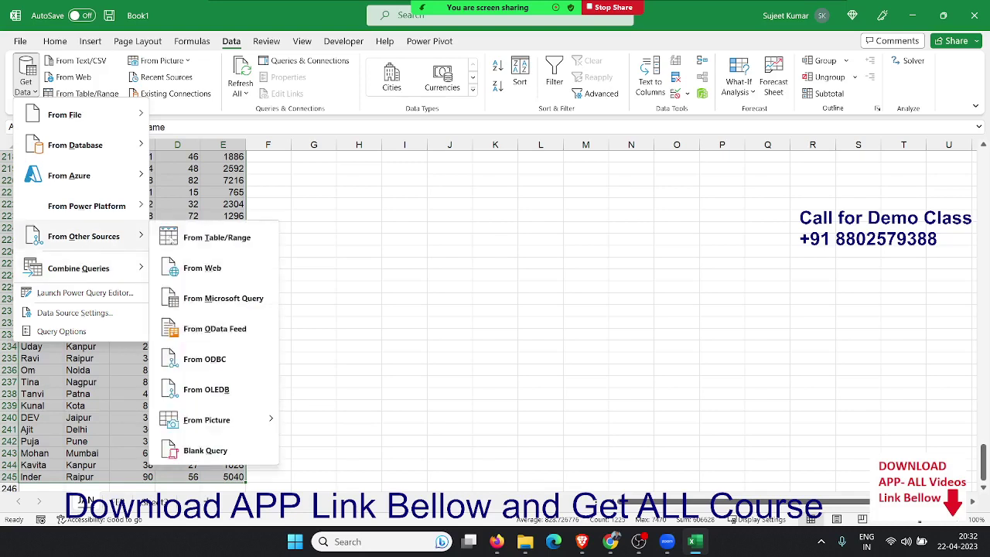
pyautogui.click(219, 238)
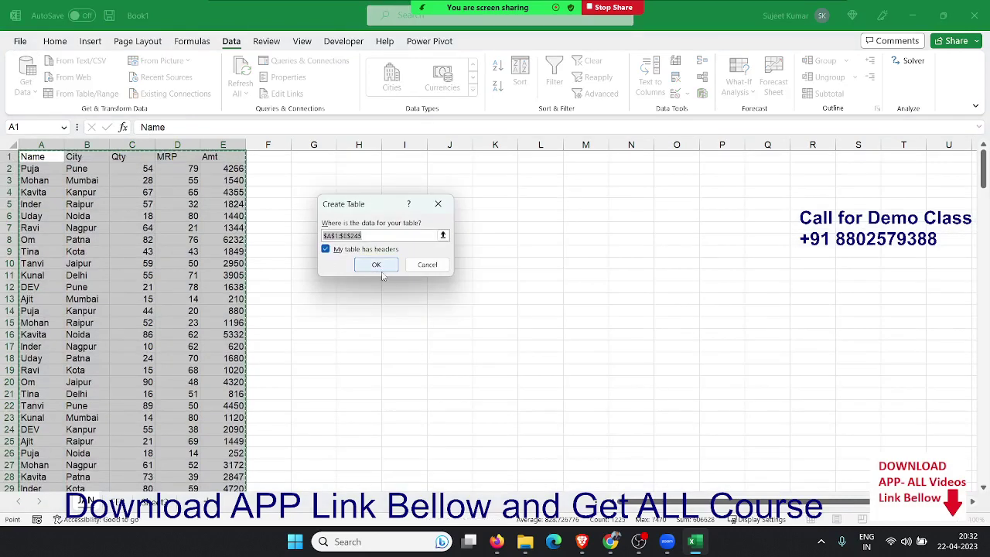
pyautogui.click(375, 265)
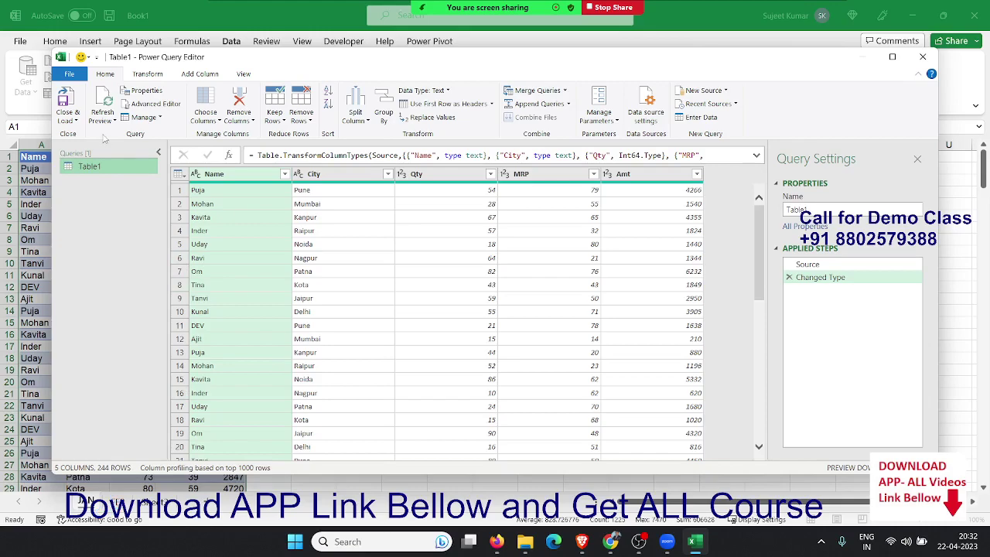
# Step: Close & Load the Table1 query as Only Create Connection
pyautogui.click(67, 117)
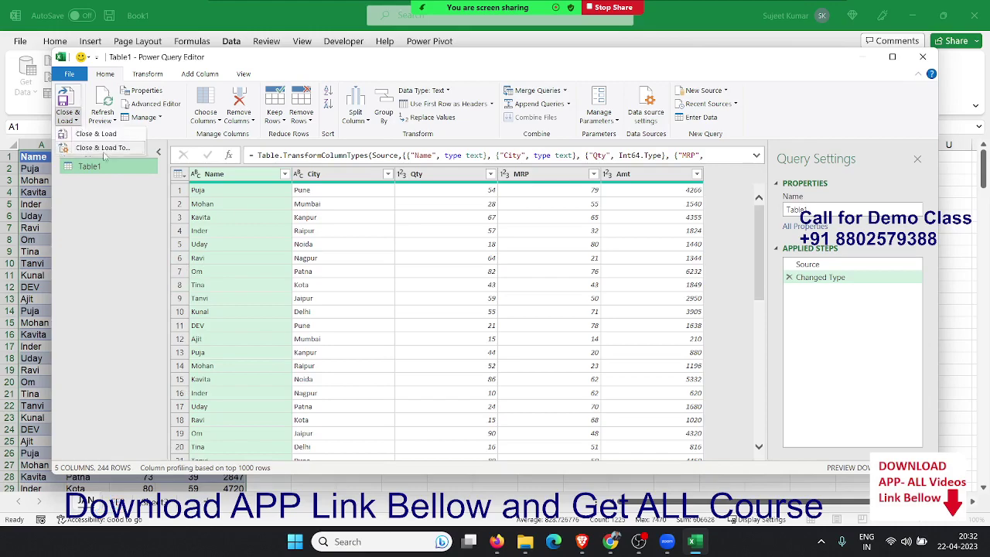
pyautogui.click(103, 147)
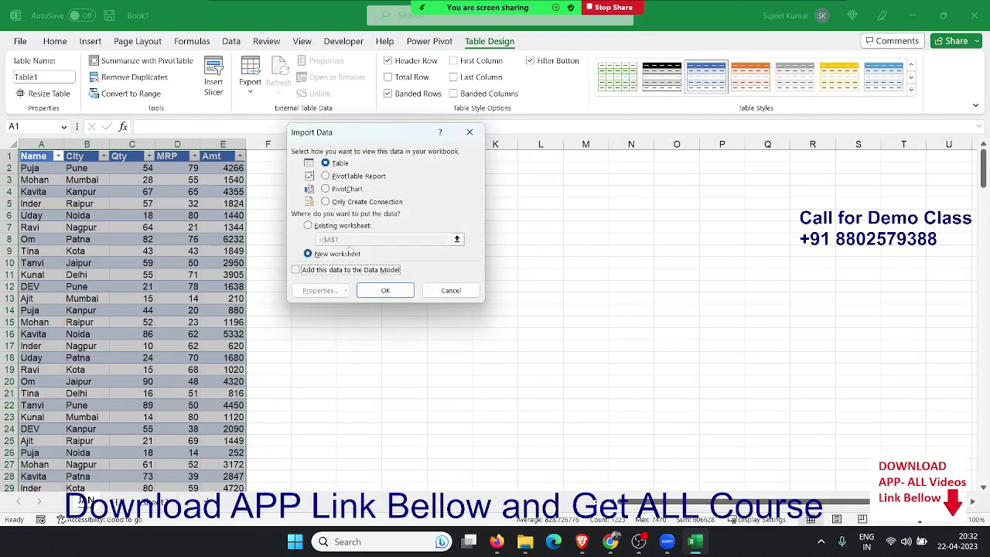
pyautogui.click(345, 202)
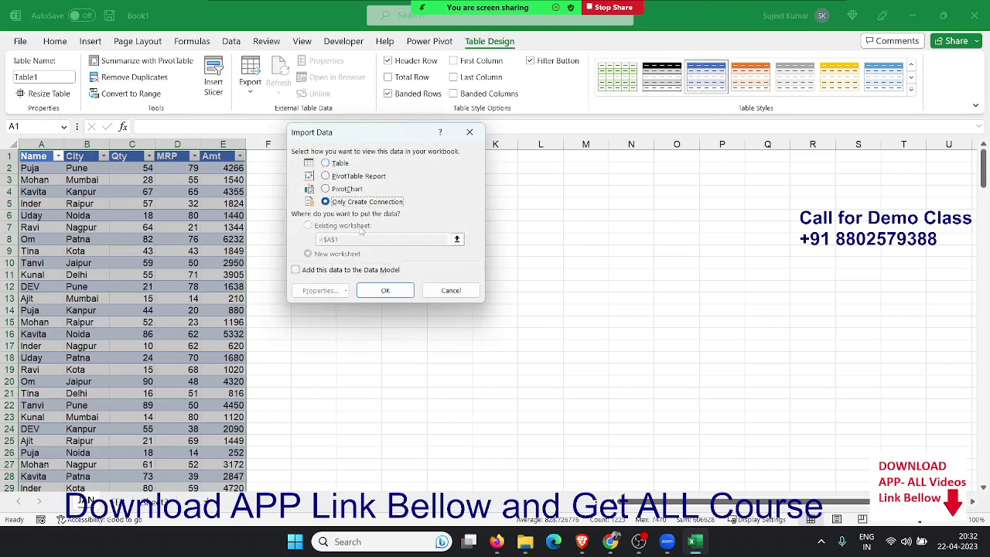
pyautogui.click(385, 291)
pyautogui.click(116, 501)
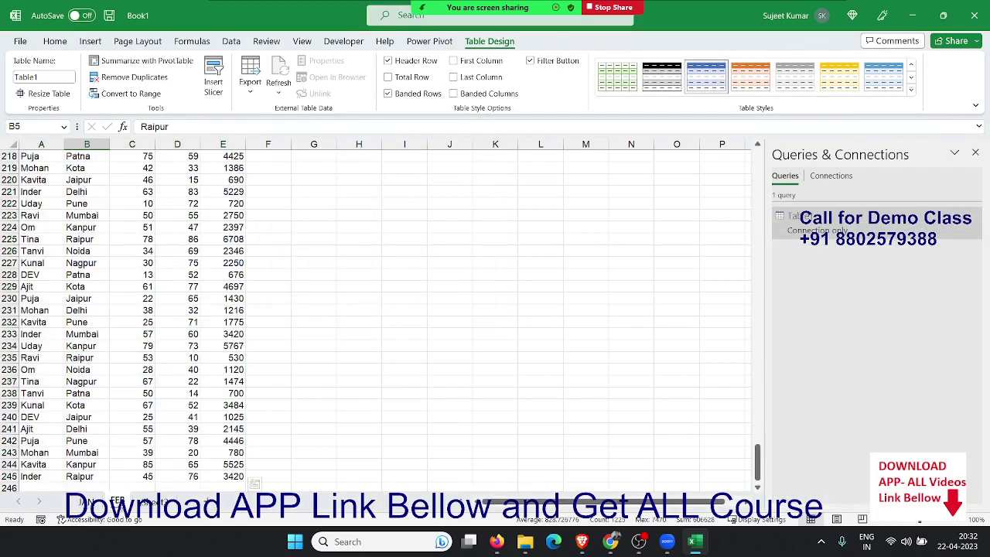
# Step: Select the whole FEB dataset A1:E245
pyautogui.click(45, 157)
pyautogui.hotkey('ctrl', 'Up')
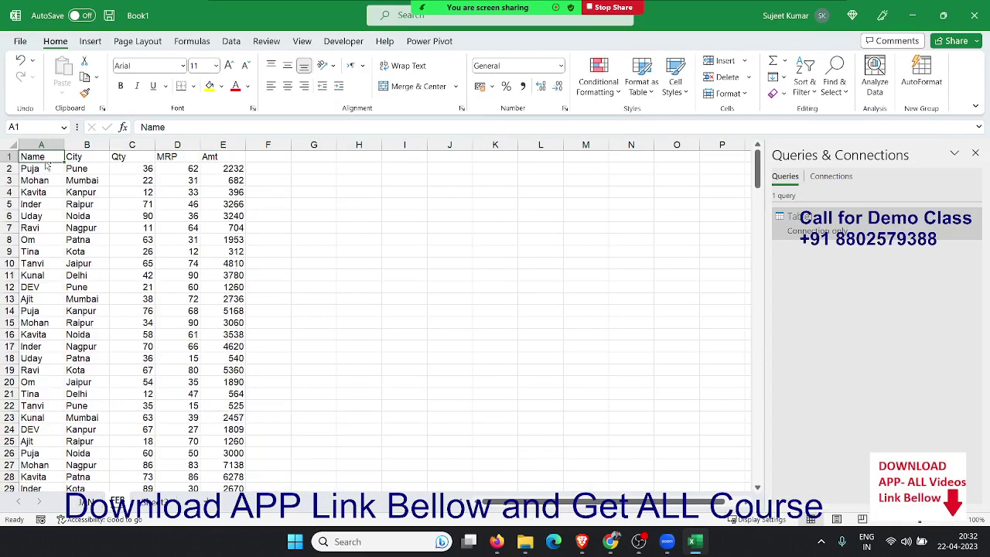
pyautogui.hotkey('ctrl', 'shift', 'Right')
pyautogui.hotkey('ctrl', 'shift', 'Down')
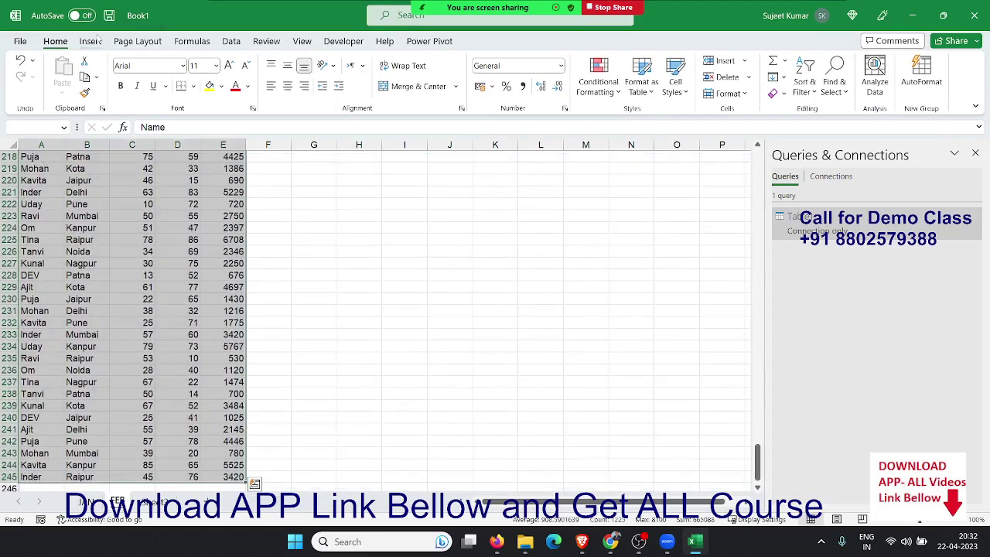
# Step: Check the PivotTable source choices, then open the Get Data source list
pyautogui.click(89, 41)
pyautogui.click(37, 93)
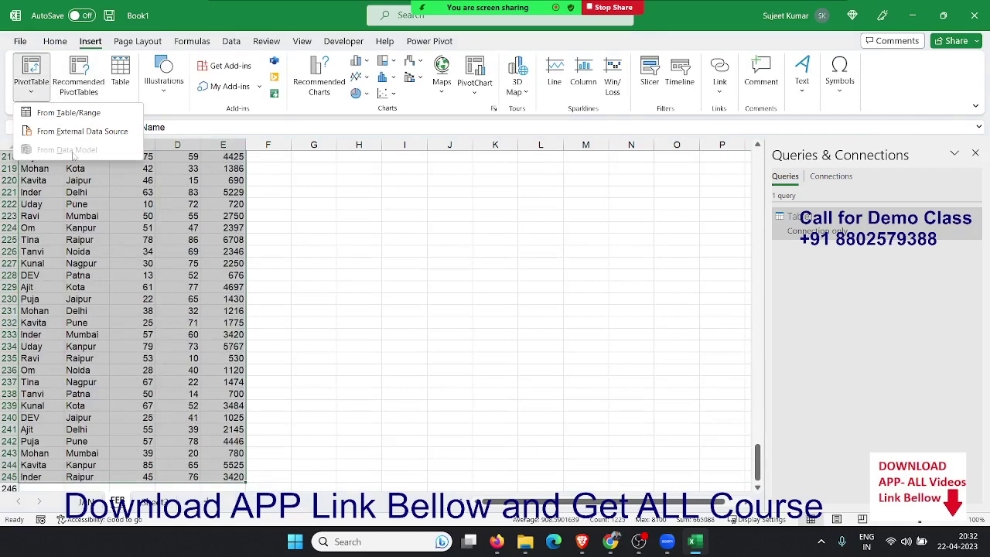
pyautogui.click(77, 113)
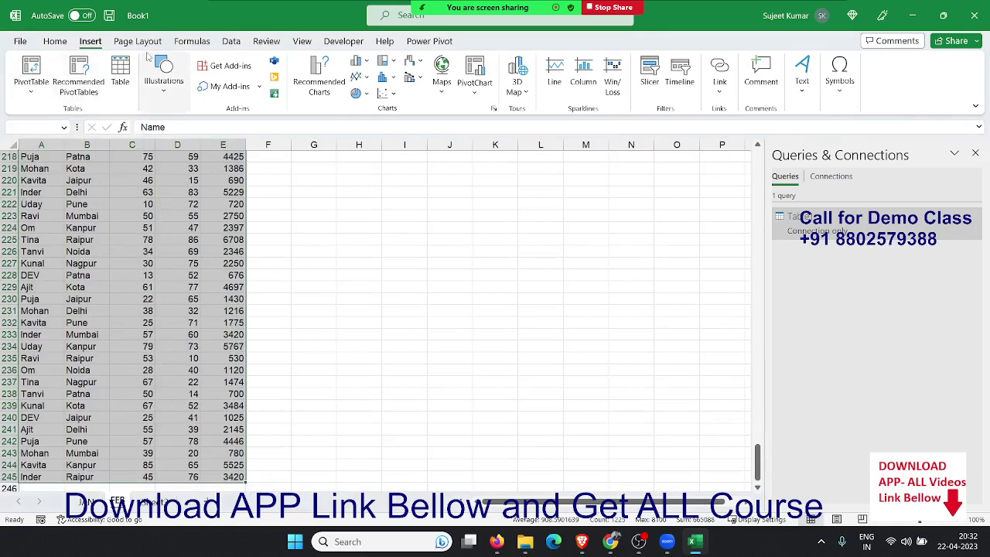
pyautogui.click(231, 42)
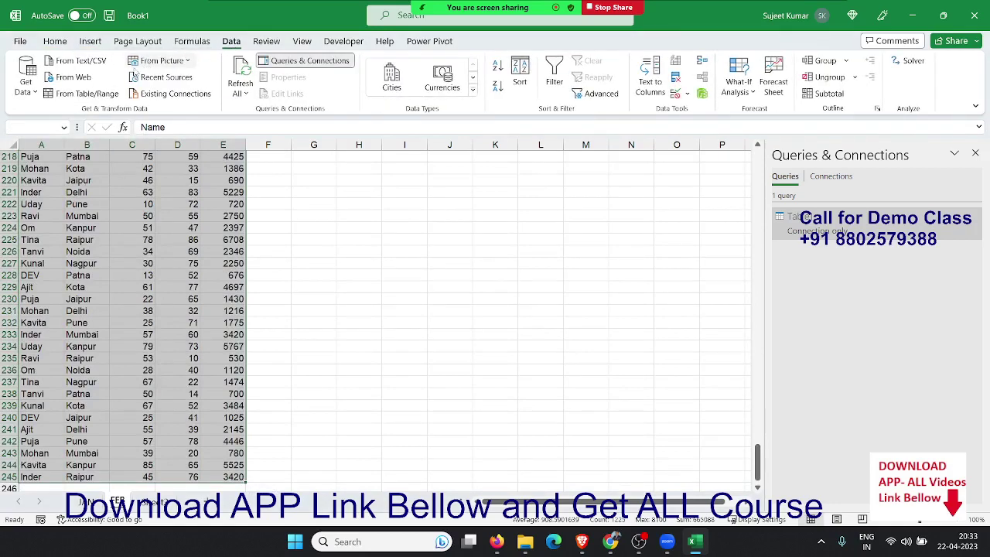
pyautogui.click(25, 81)
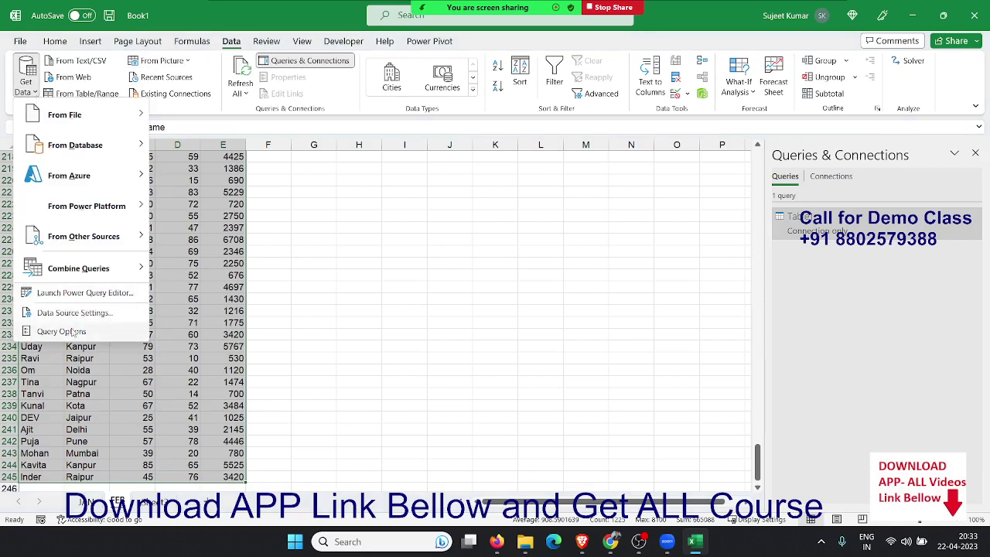
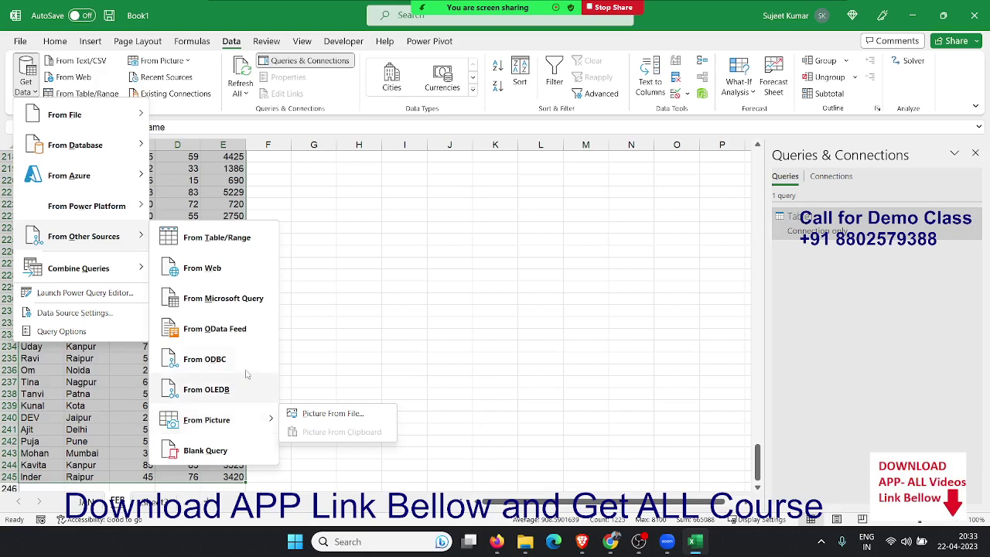
# Step: Load the FEB sheet's range $A$1:$E$245, with headers, into Power Query as query Table2
pyautogui.click(237, 237)
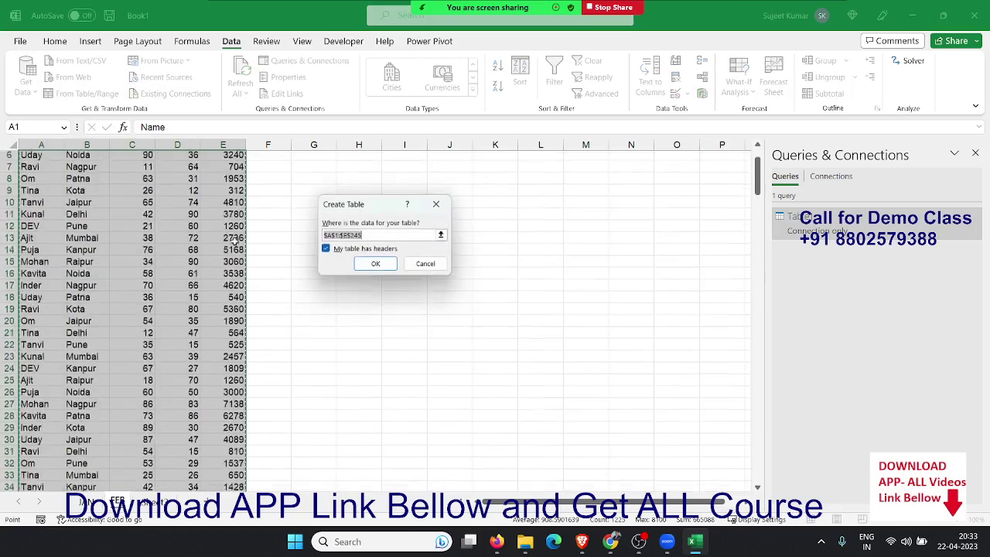
pyautogui.click(382, 267)
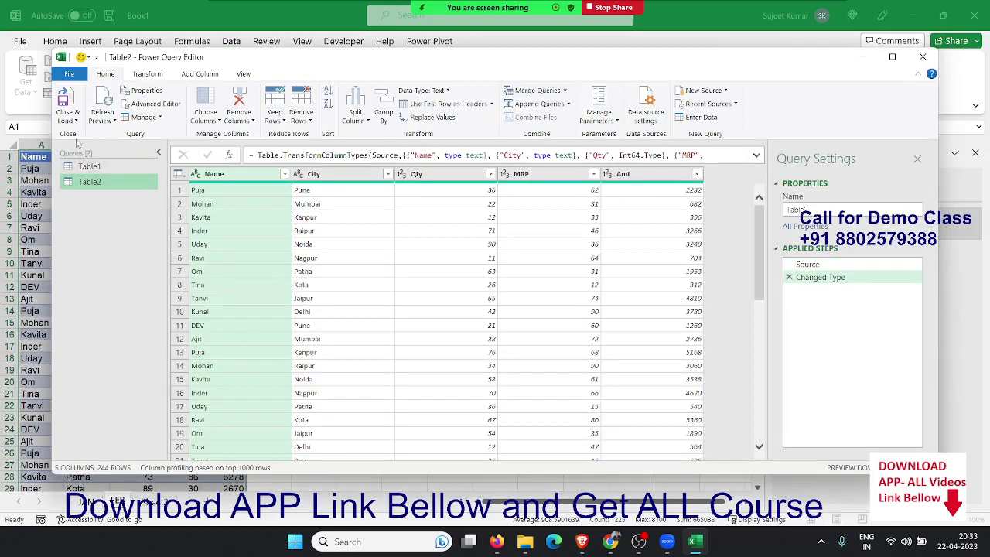
# Step: Load Table2 through Close & Load To as Only Create Connection
pyautogui.click(67, 120)
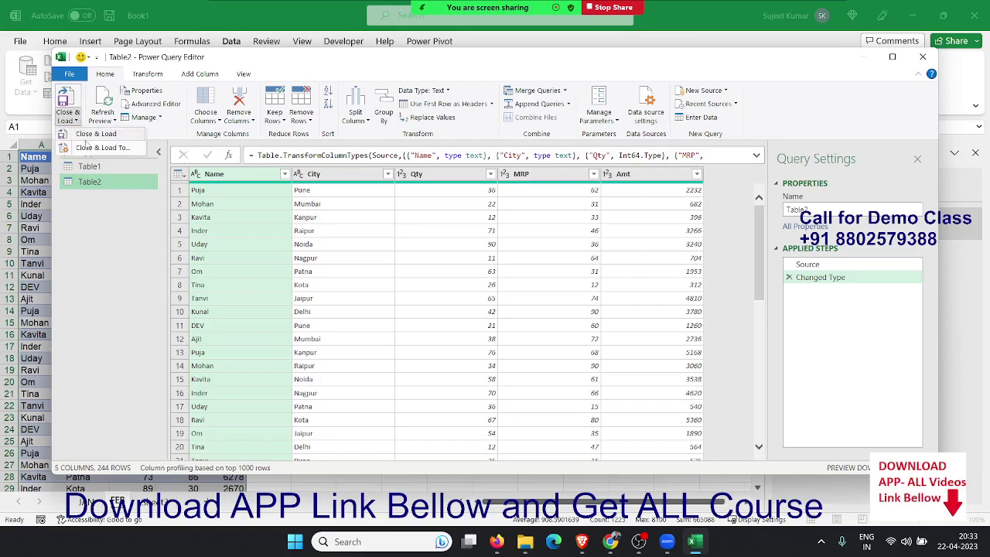
pyautogui.click(93, 149)
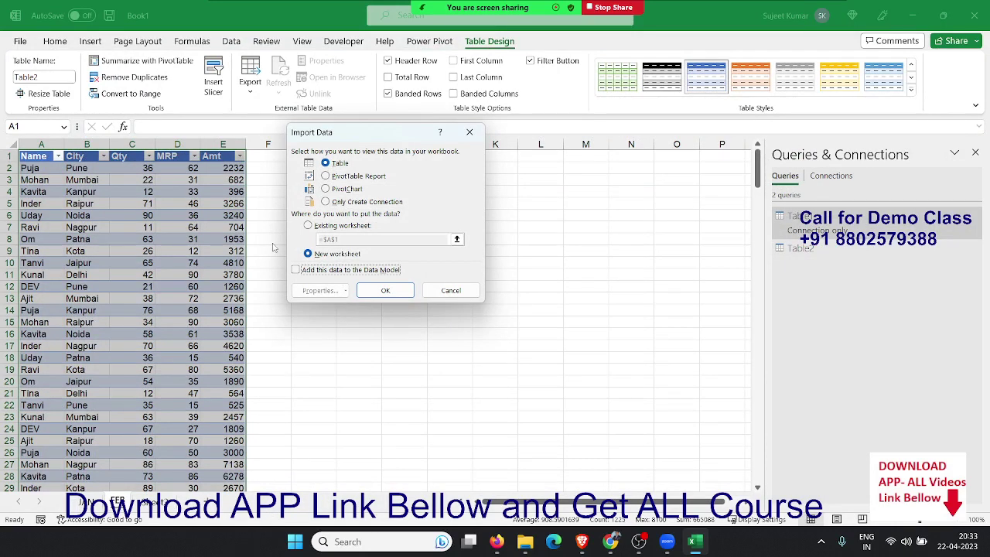
pyautogui.click(342, 204)
pyautogui.click(385, 291)
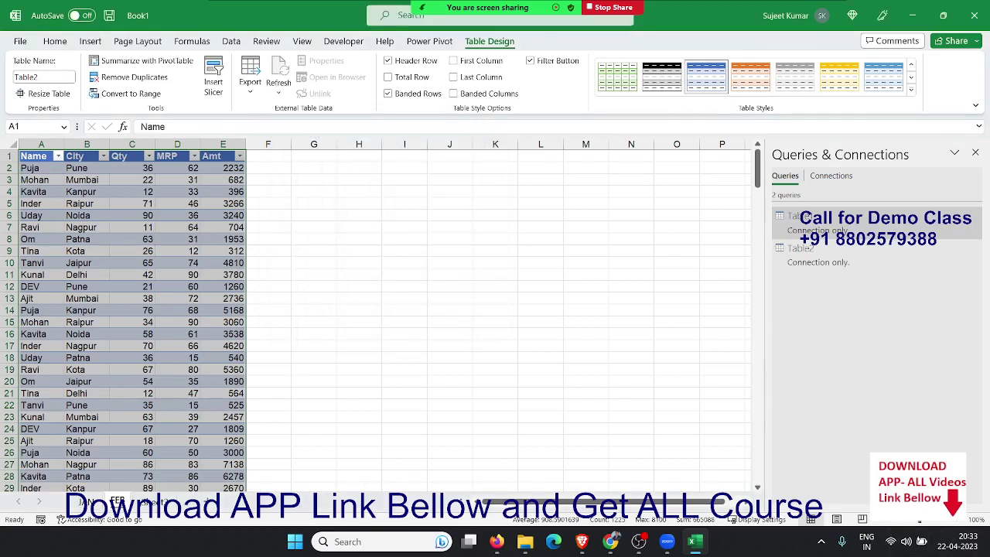
# Step: Switch briefly to the browser's WhatsApp chat, then return to the workbook
pyautogui.click(611, 541)
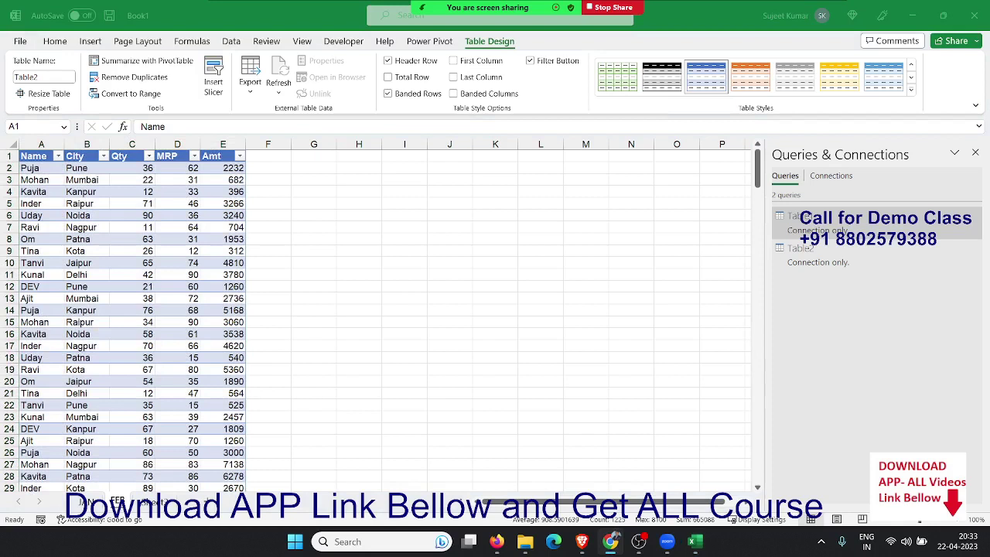
pyautogui.click(496, 541)
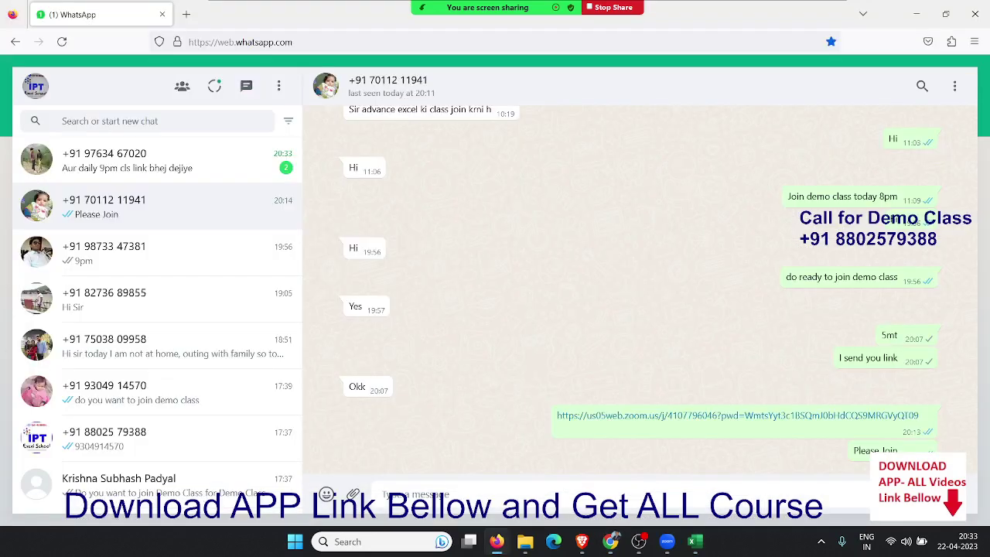
pyautogui.click(496, 541)
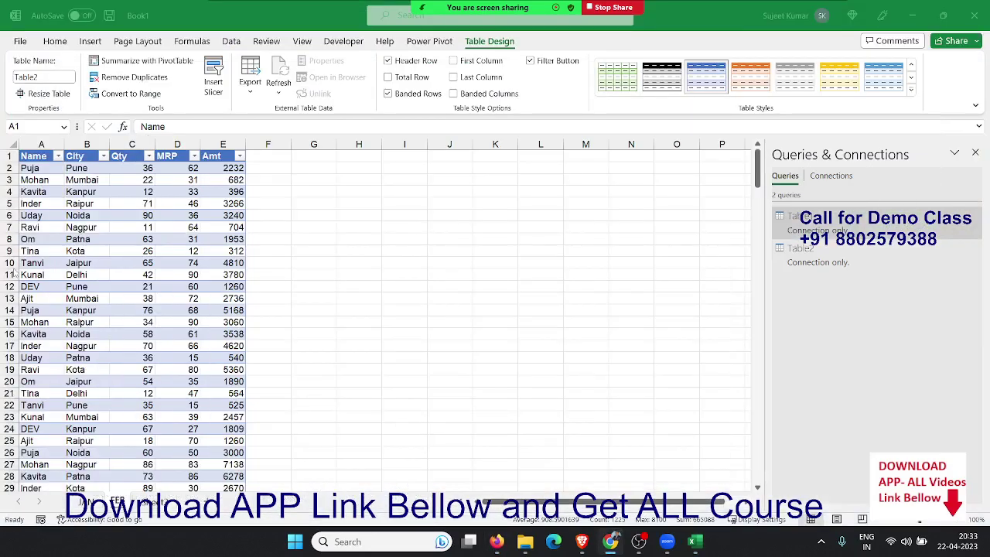
# Step: Move to the empty Sheet3 and look at the PivotTable options without creating one
pyautogui.hotkey('ctrl', 'a')
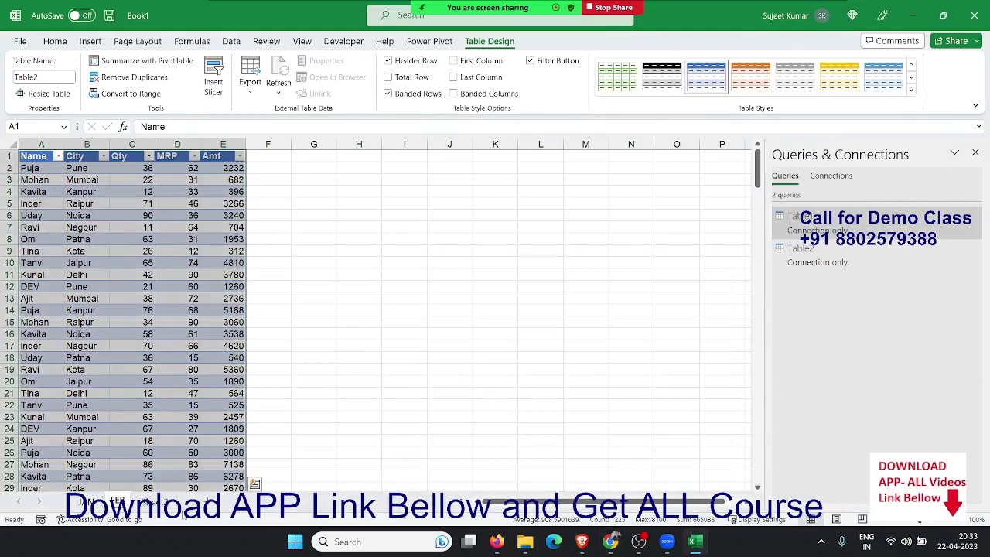
pyautogui.click(154, 501)
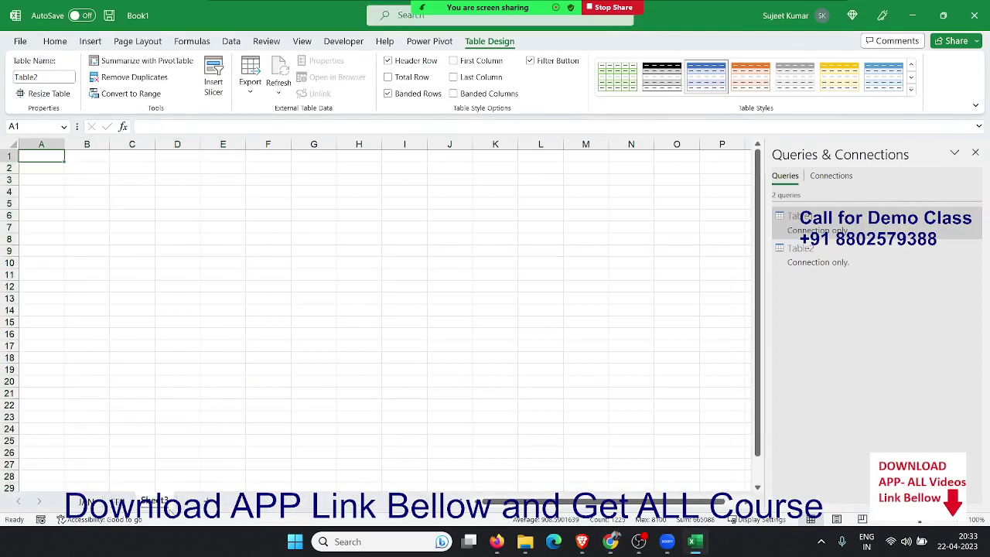
pyautogui.click(90, 41)
pyautogui.click(39, 93)
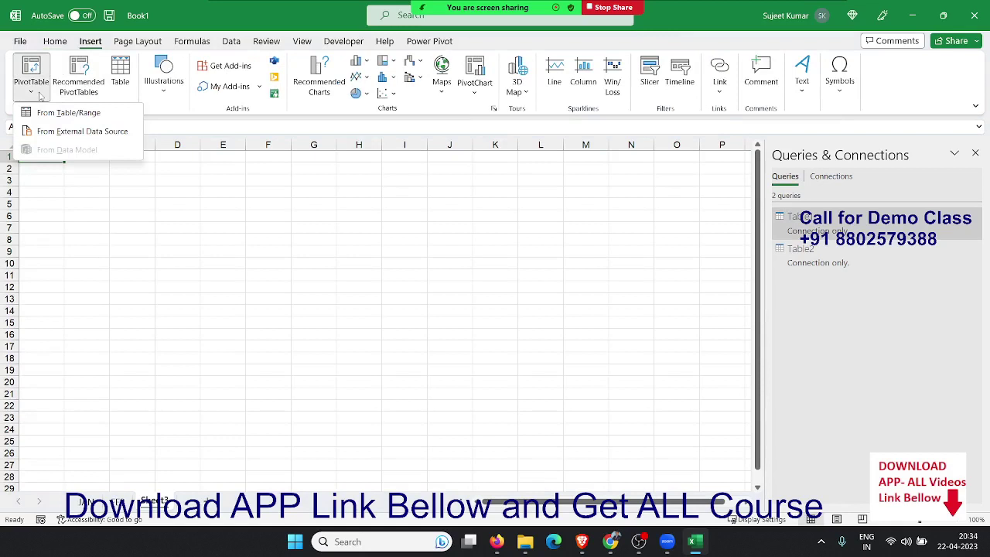
pyautogui.press('Escape')
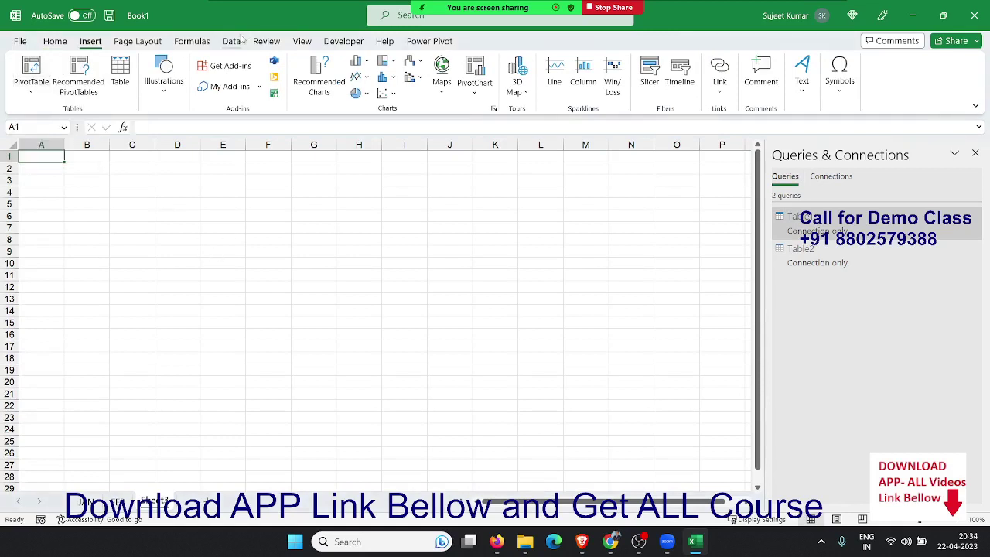
# Step: Edit the Table1 query from Queries & Connections in the Power Query Editor
pyautogui.click(236, 41)
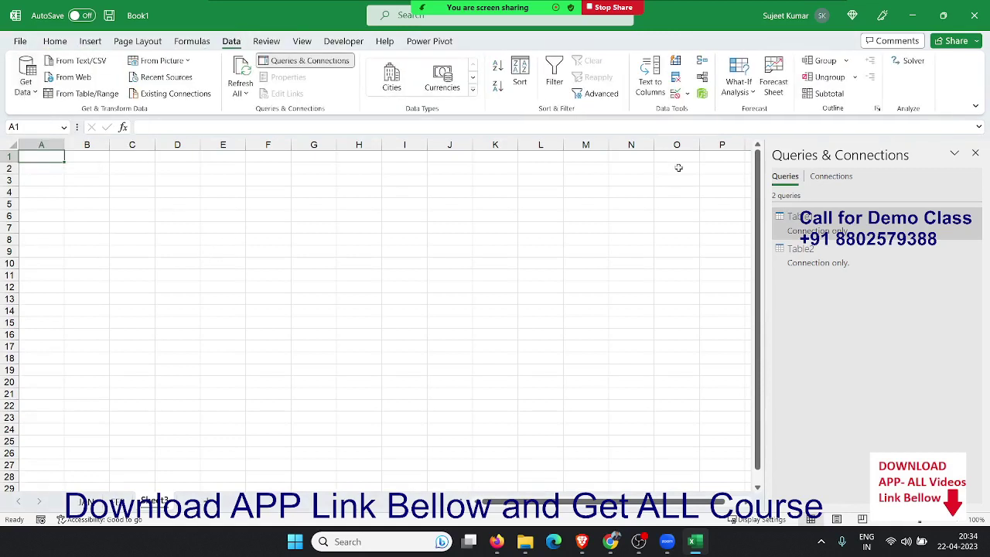
pyautogui.rightClick(798, 218)
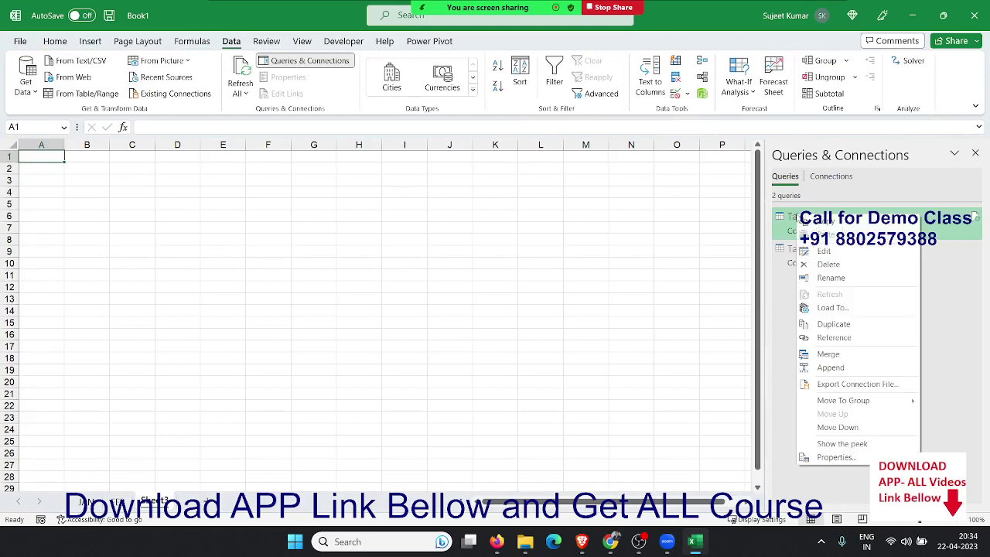
pyautogui.click(833, 263)
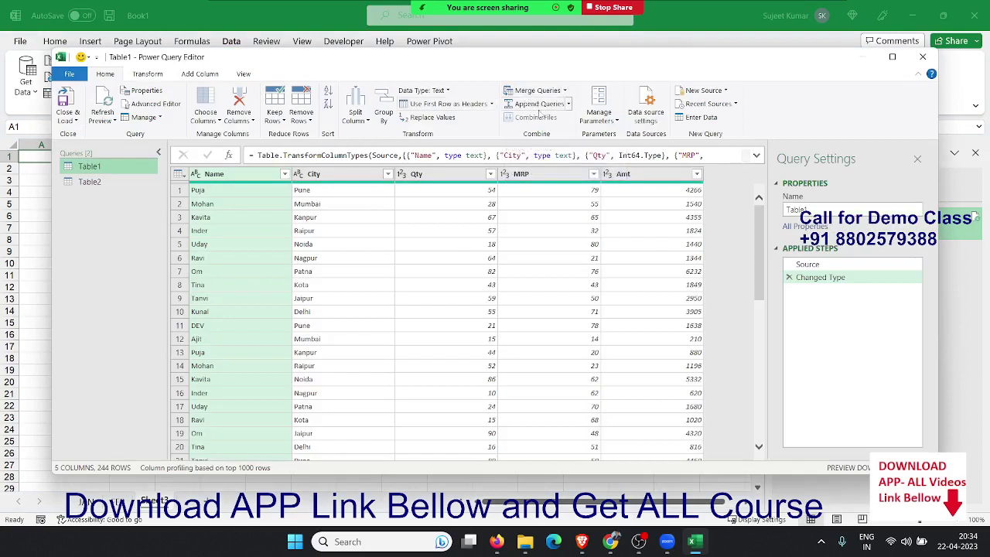
# Step: Append Table1 and Table2 as a new query using Three or more tables, removing the duplicate Table1
pyautogui.click(568, 103)
pyautogui.click(573, 115)
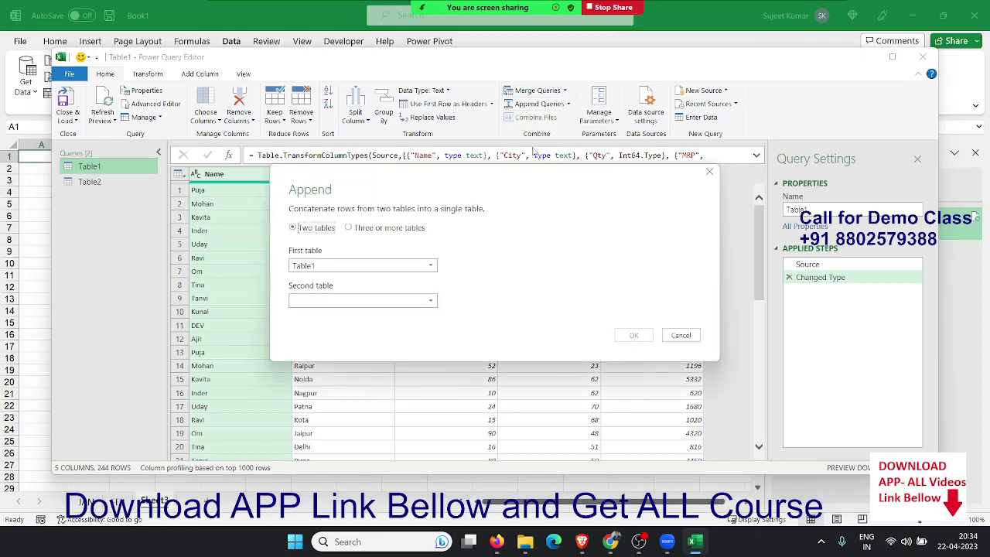
pyautogui.click(349, 228)
pyautogui.click(340, 267)
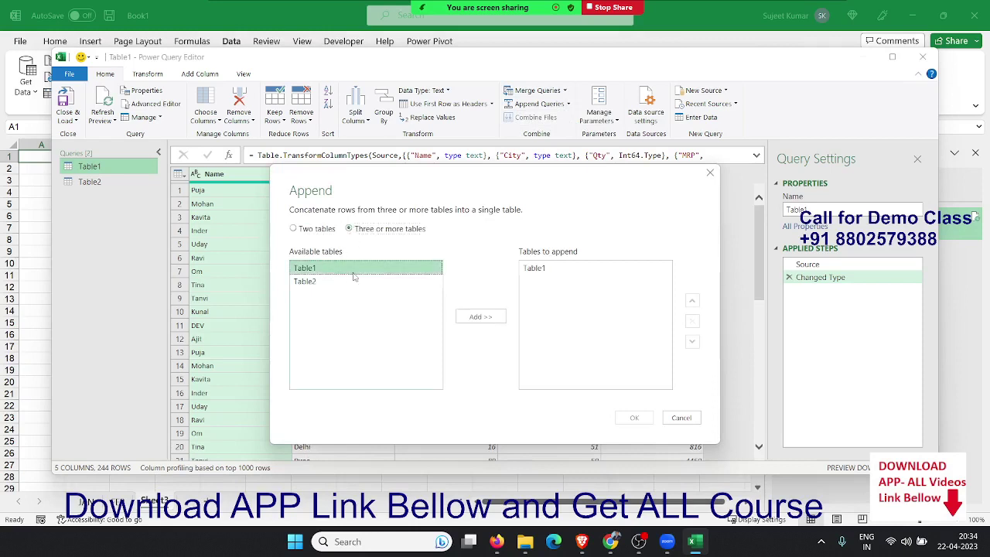
pyautogui.click(480, 317)
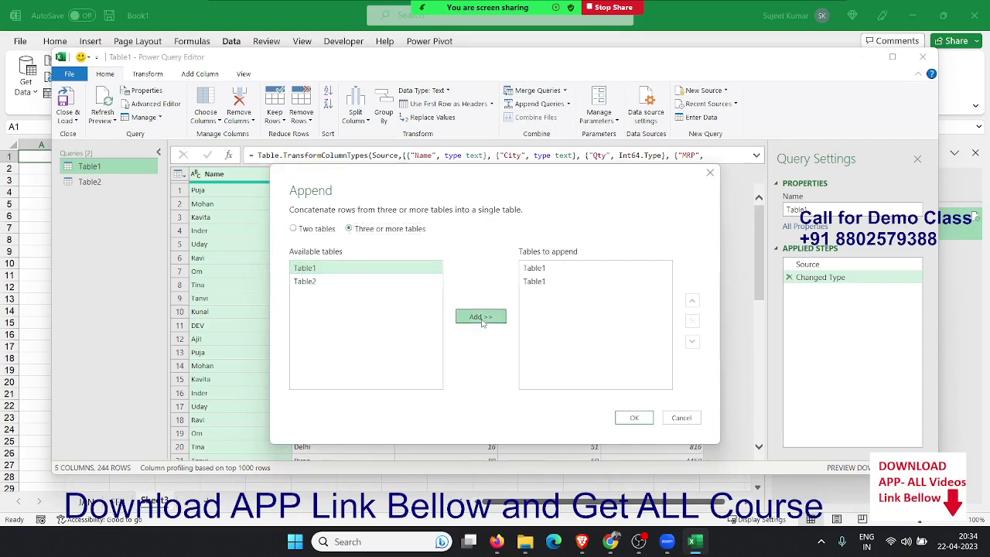
pyautogui.click(558, 281)
pyautogui.click(691, 321)
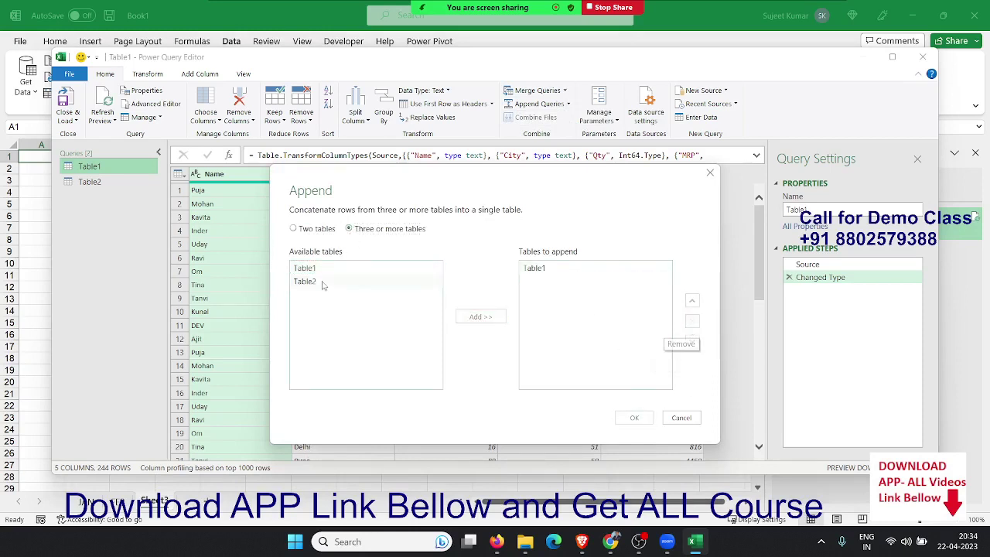
pyautogui.click(318, 281)
pyautogui.click(481, 317)
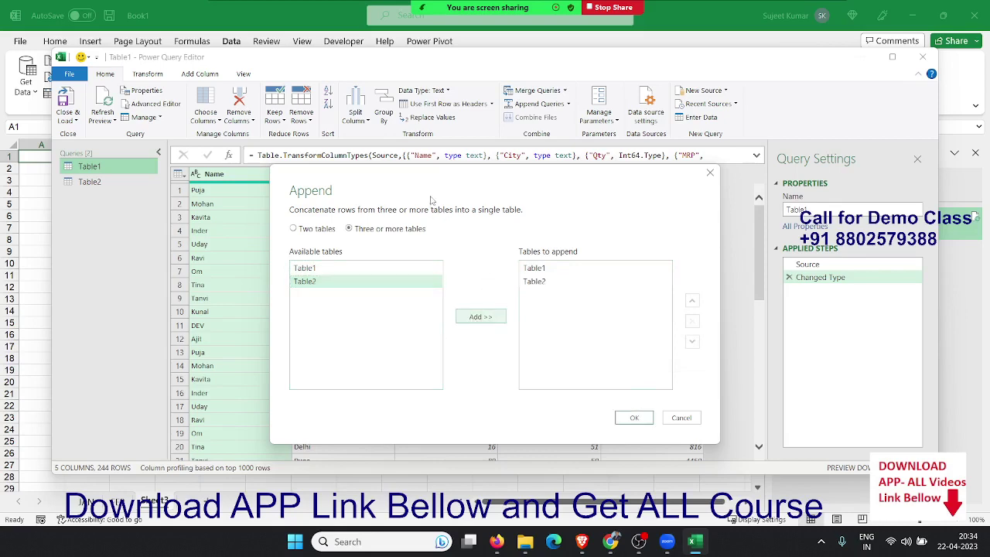
pyautogui.moveTo(432, 184); pyautogui.dragTo(334, 157)
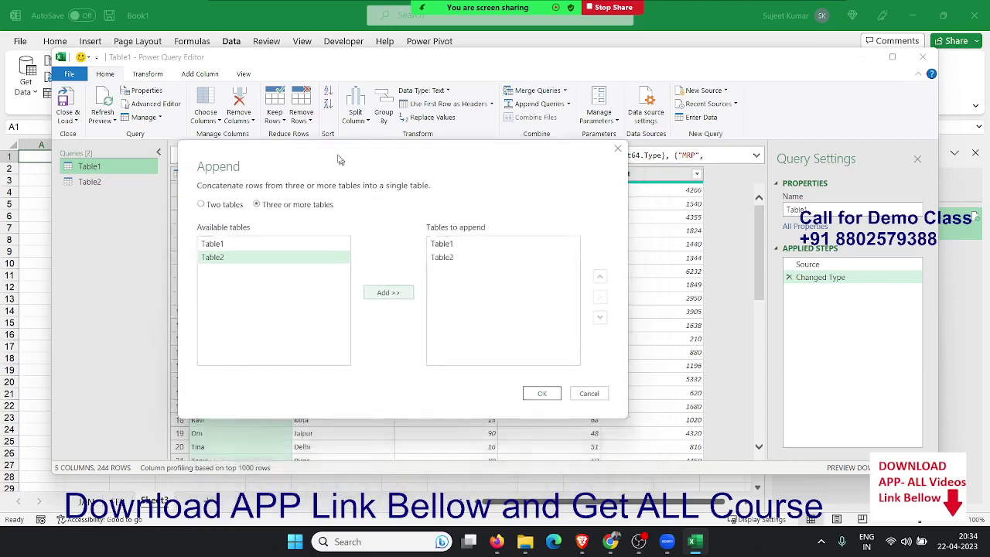
pyautogui.click(543, 393)
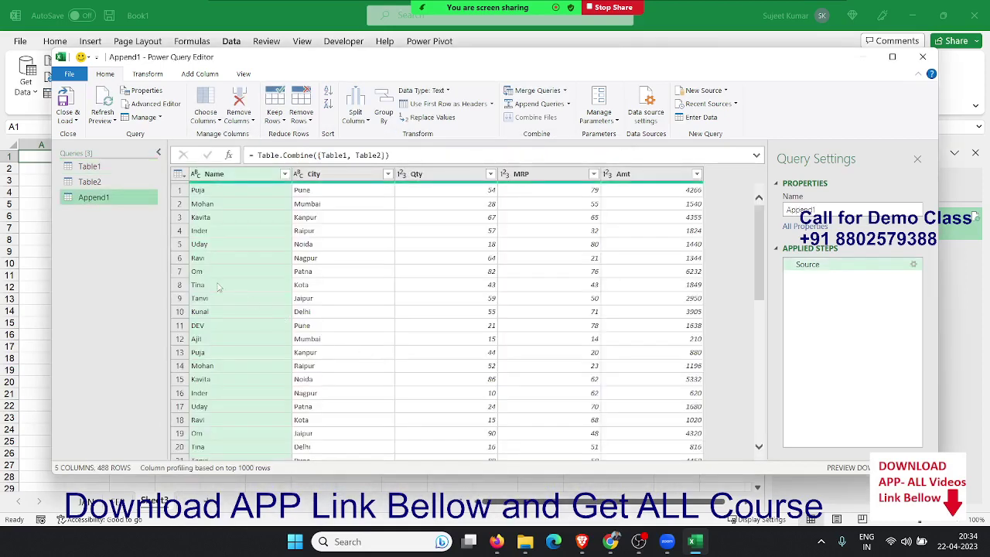
# Step: Review the combined Append1 rows, then choose Close & Load To for its import options
pyautogui.click(249, 204)
pyautogui.scroll(-5, 249, 224)
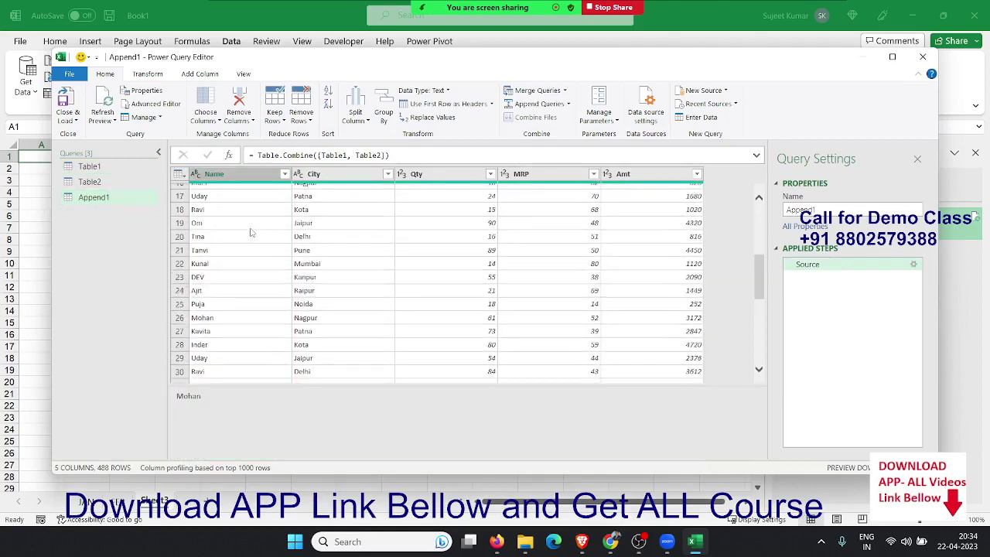
pyautogui.scroll(-5, 250, 232)
pyautogui.scroll(-6, 252, 246)
pyautogui.scroll(3, 251, 246)
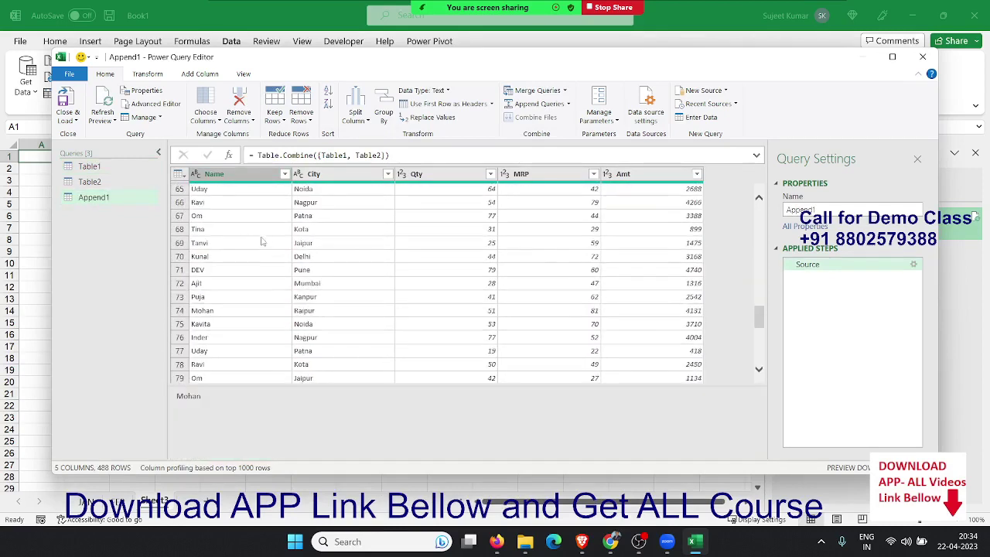
pyautogui.scroll(3, 265, 239)
pyautogui.scroll(4, 265, 238)
pyautogui.scroll(4, 232, 225)
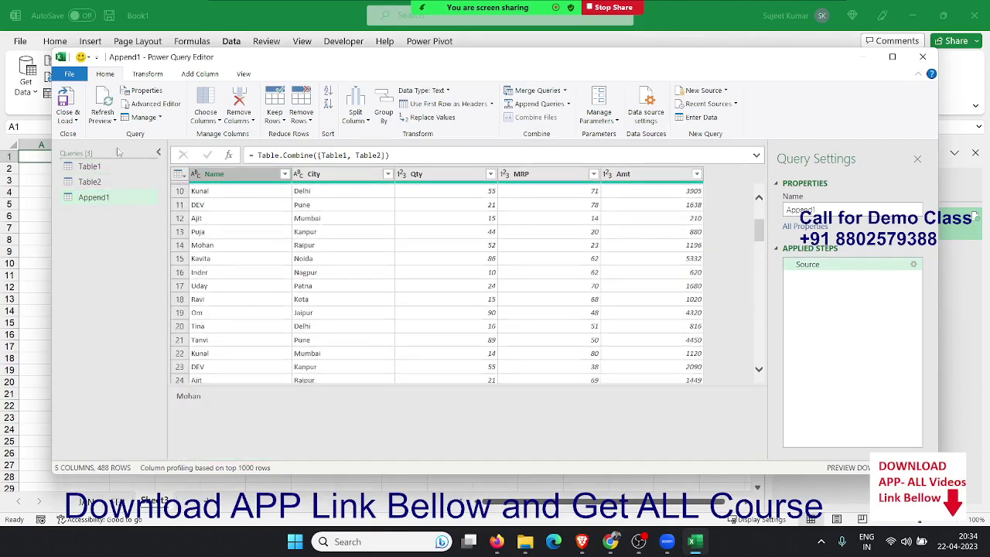
pyautogui.click(68, 120)
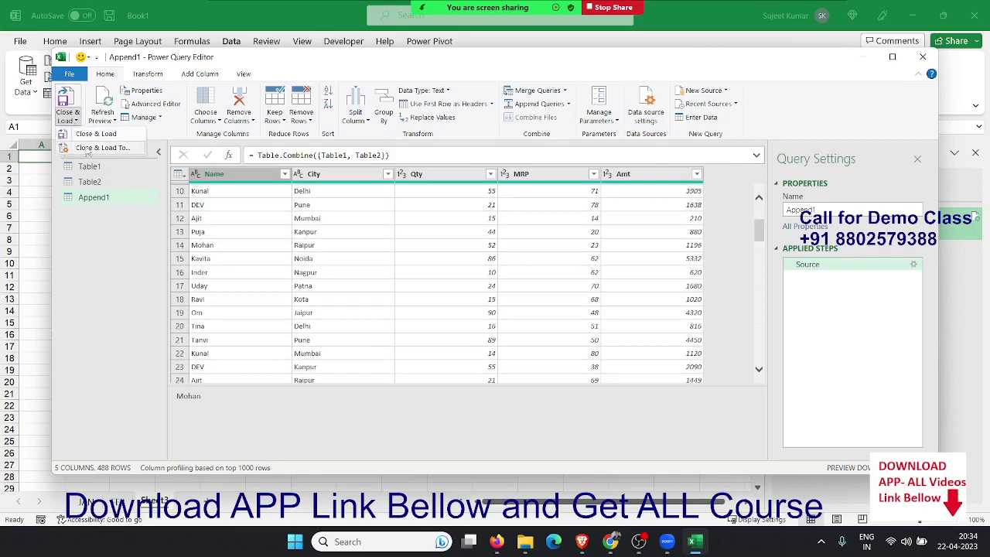
pyautogui.click(87, 150)
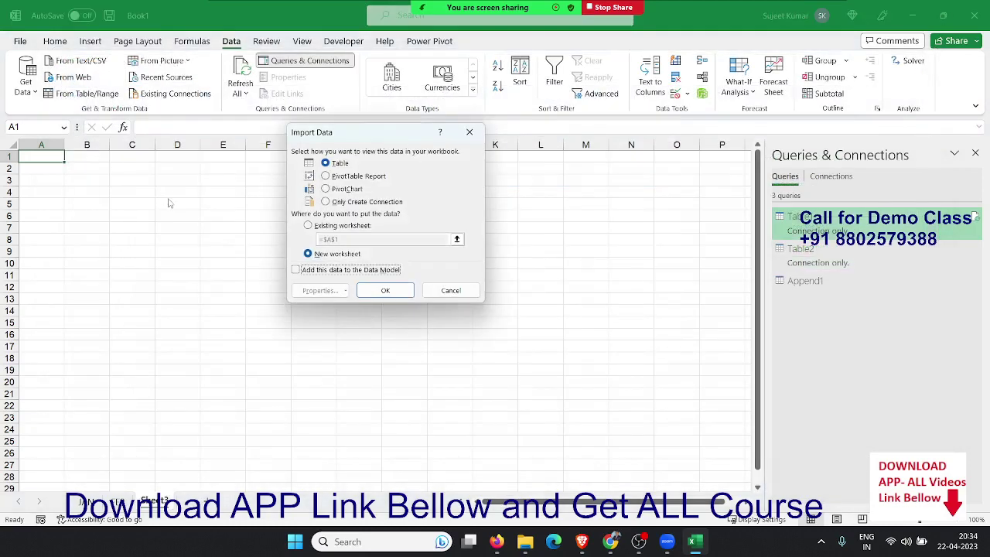
# Step: Load Append1 as a PivotTable on a new sheet with Name rows, City columns and Sum of Amt
pyautogui.click(348, 181)
pyautogui.click(385, 290)
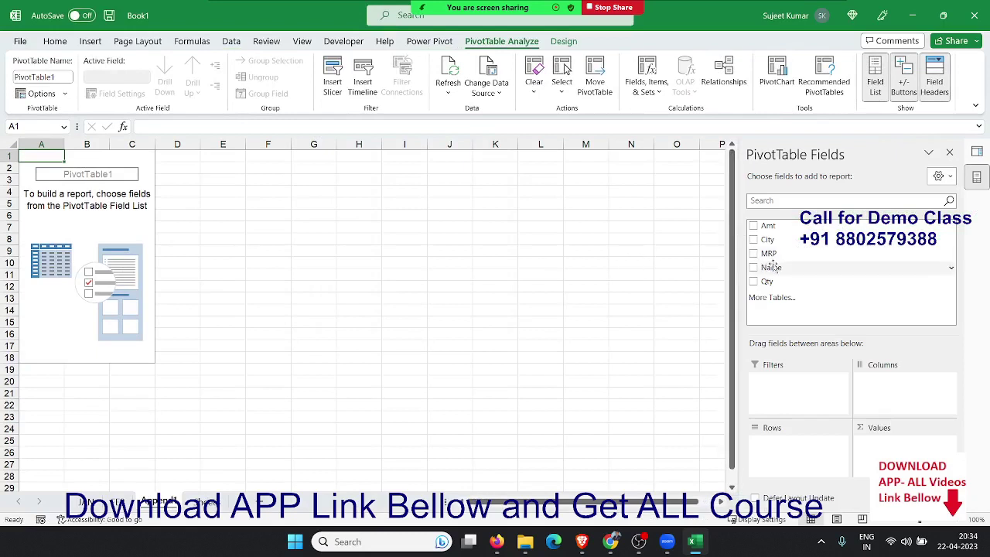
pyautogui.moveTo(777, 268); pyautogui.dragTo(804, 447)
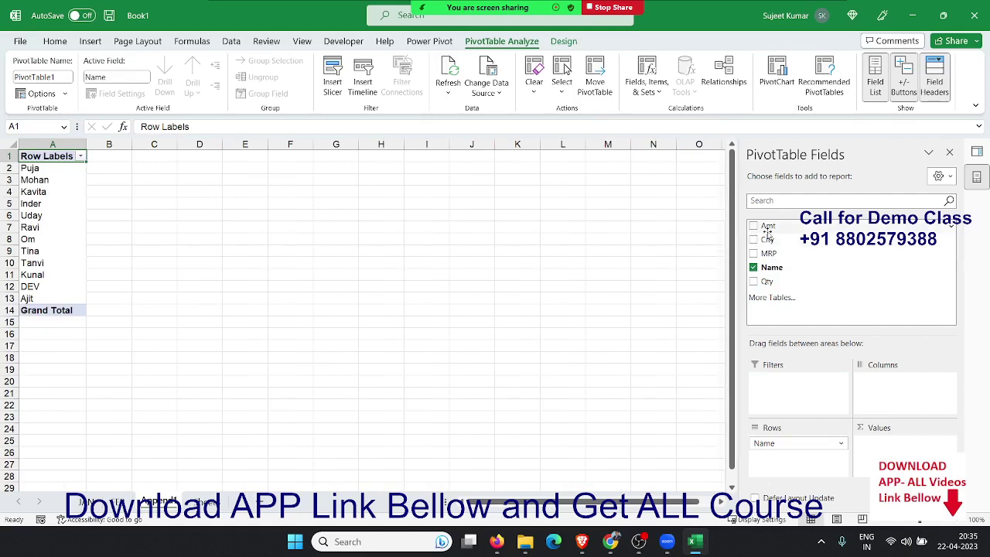
pyautogui.moveTo(767, 239); pyautogui.dragTo(889, 380)
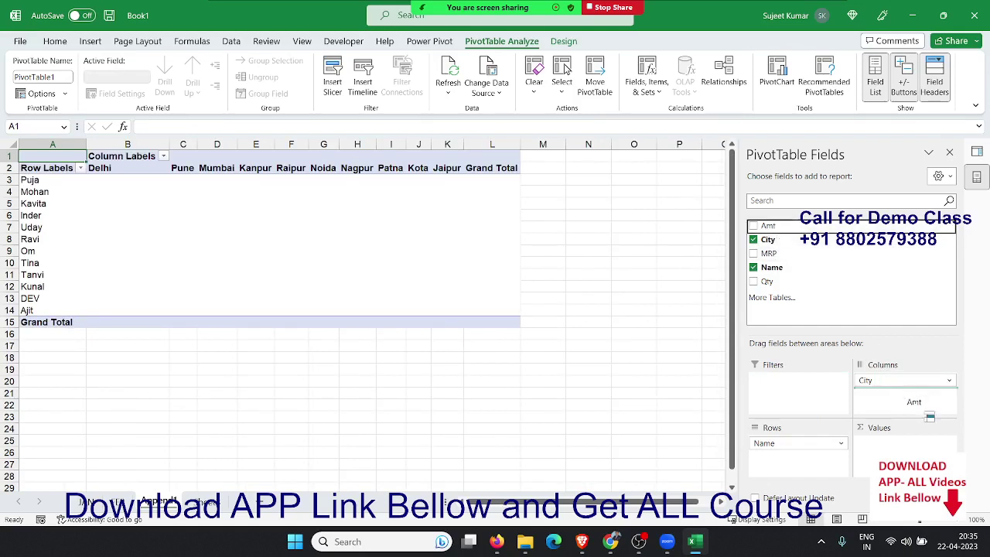
pyautogui.moveTo(769, 225); pyautogui.dragTo(896, 445)
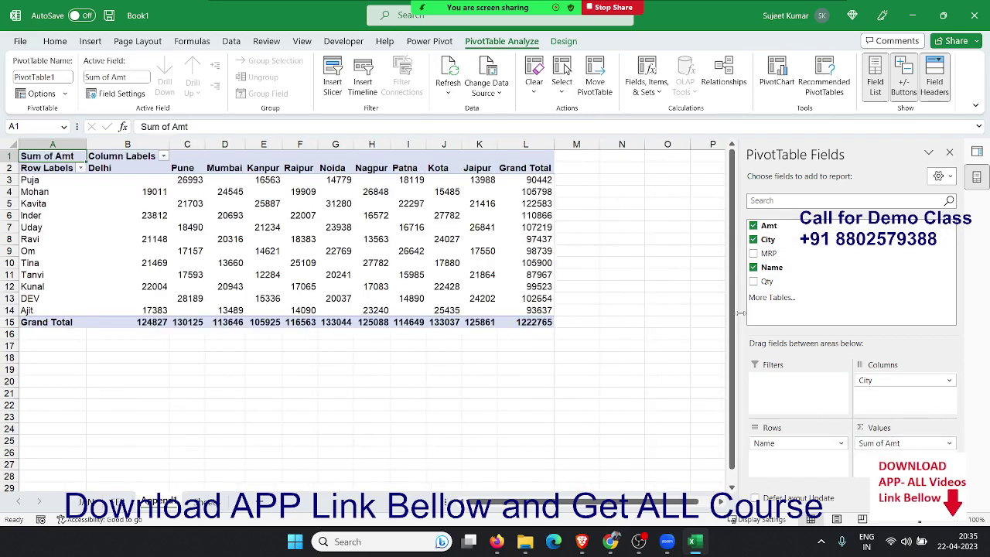
pyautogui.click(58, 387)
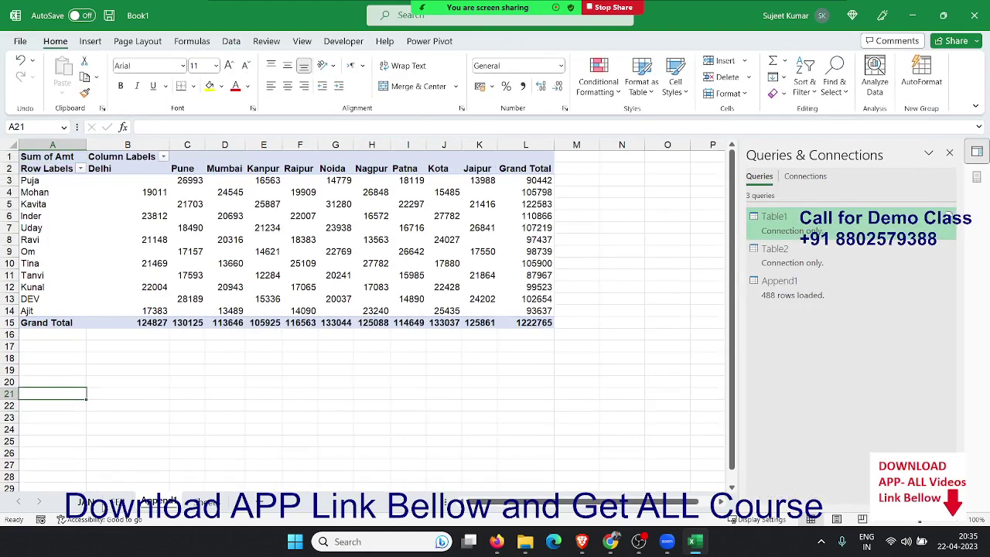
# Step: On the appended data sheet, go to the empty row below the table's last row
pyautogui.click(79, 501)
pyautogui.press('Left')
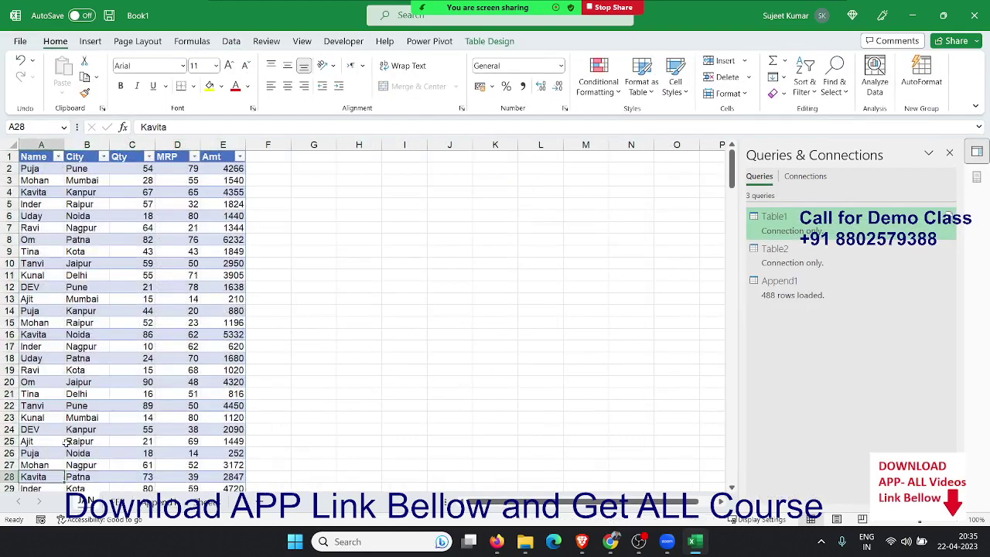
pyautogui.hotkey('ctrl', 'Down')
pyautogui.press('Down')
pyautogui.hotkey('shift', 'Right')
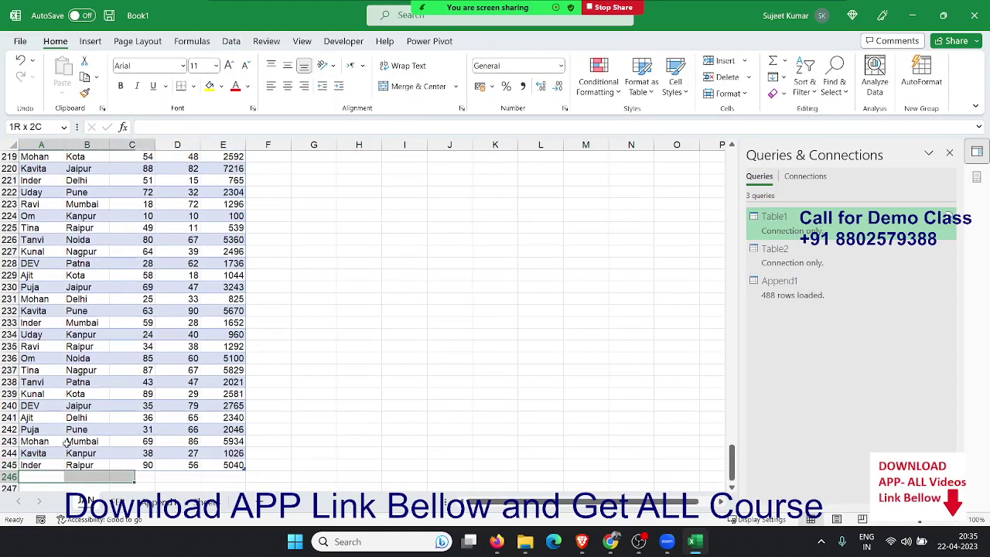
pyautogui.hotkey('shift', 'Right')
# Step: Rename the pivot sheet to 'Pivo'
pyautogui.click(147, 503)
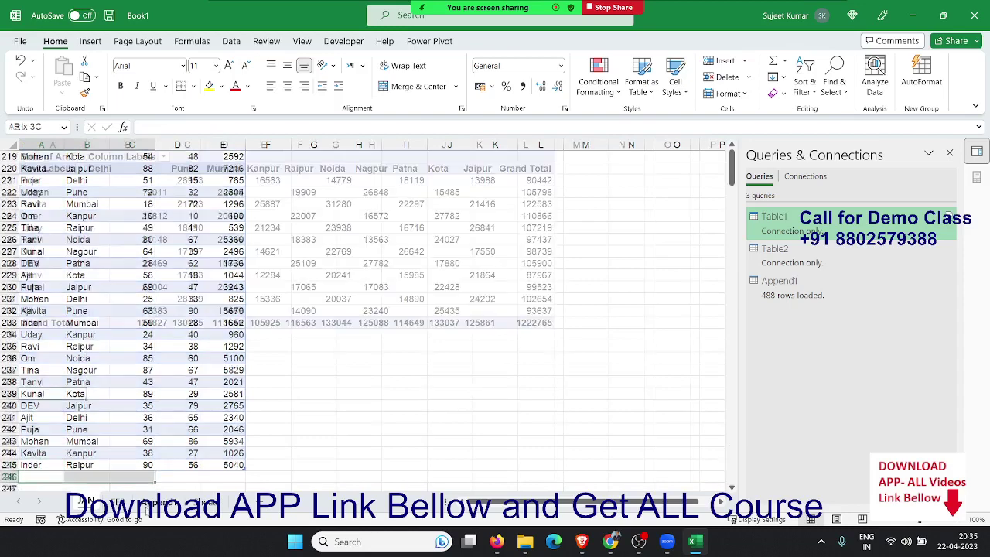
pyautogui.doubleClick(149, 502)
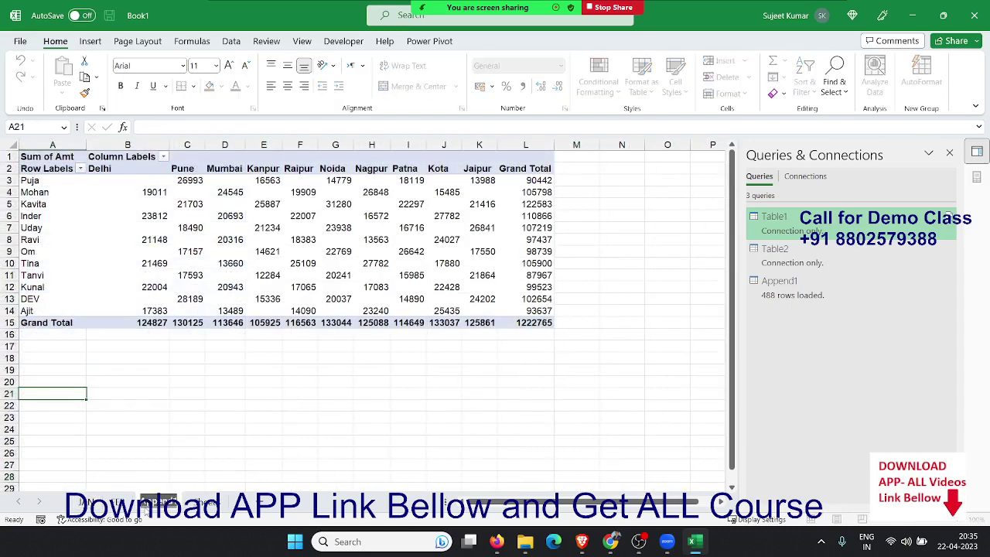
pyautogui.write('Pi')
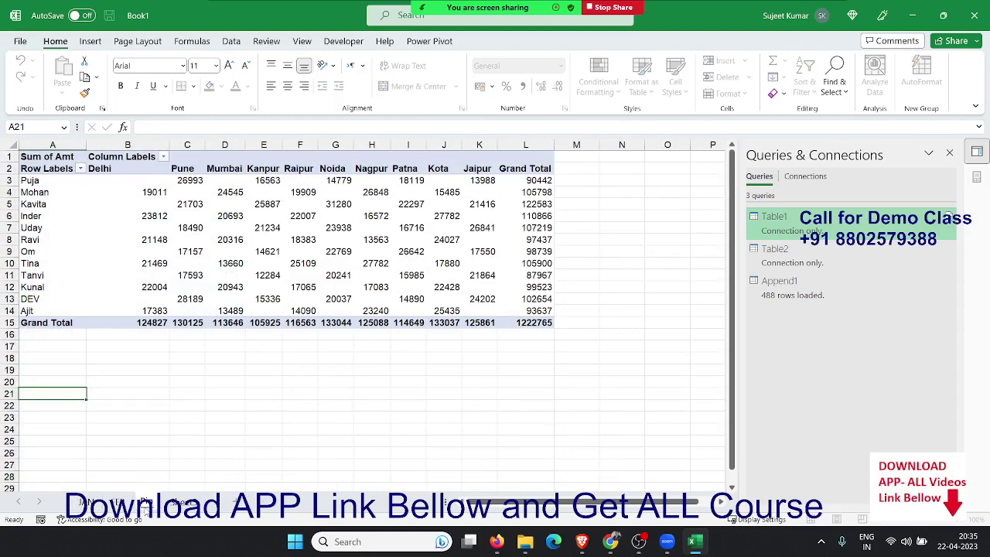
pyautogui.write('vot')
pyautogui.moveTo(189, 420); pyautogui.dragTo(197, 409)
# Step: Select the entire appended data table and copy it
pyautogui.click(99, 504)
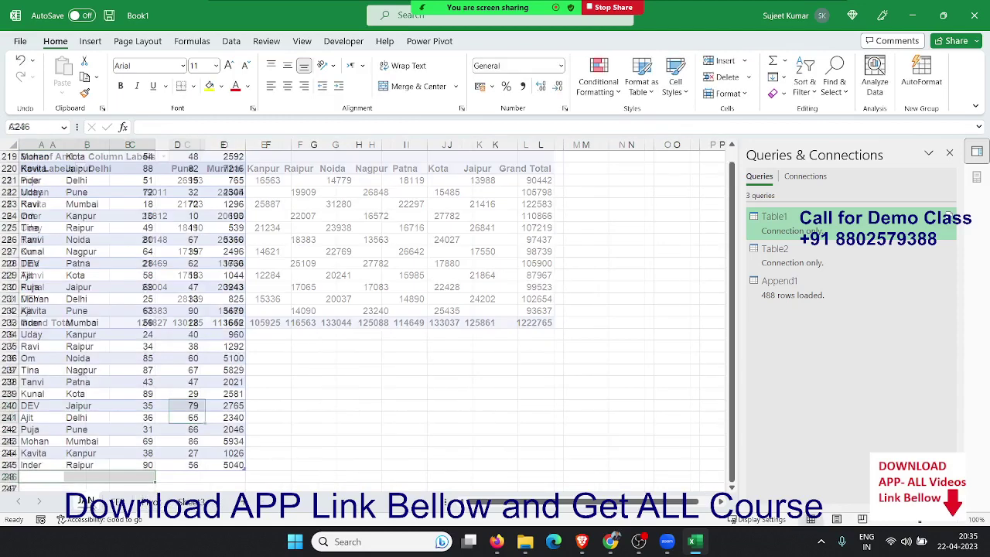
pyautogui.press('Up')
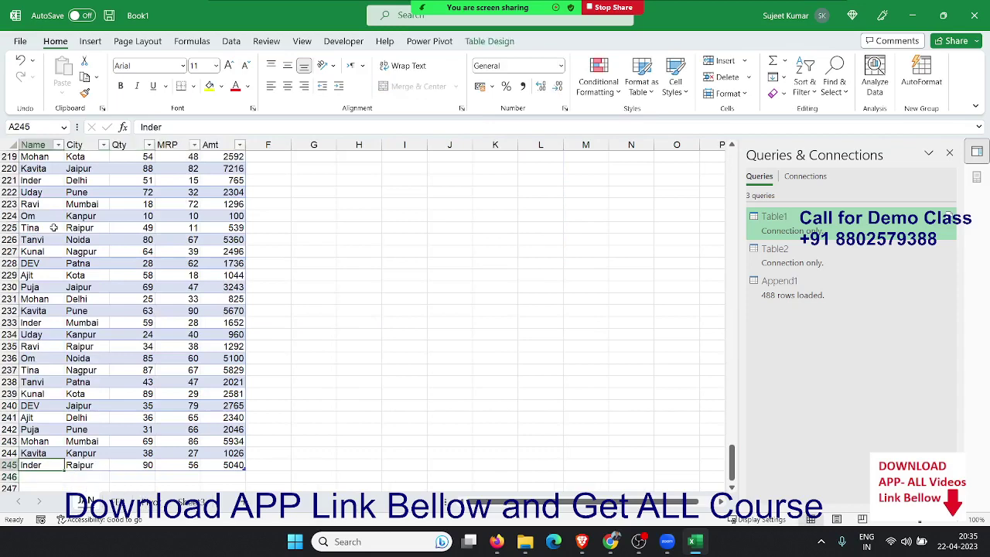
pyautogui.hotkey('ctrl', 'Up')
pyautogui.hotkey('ctrl', 'shift', 'Right')
pyautogui.hotkey('ctrl', 'shift', 'Down')
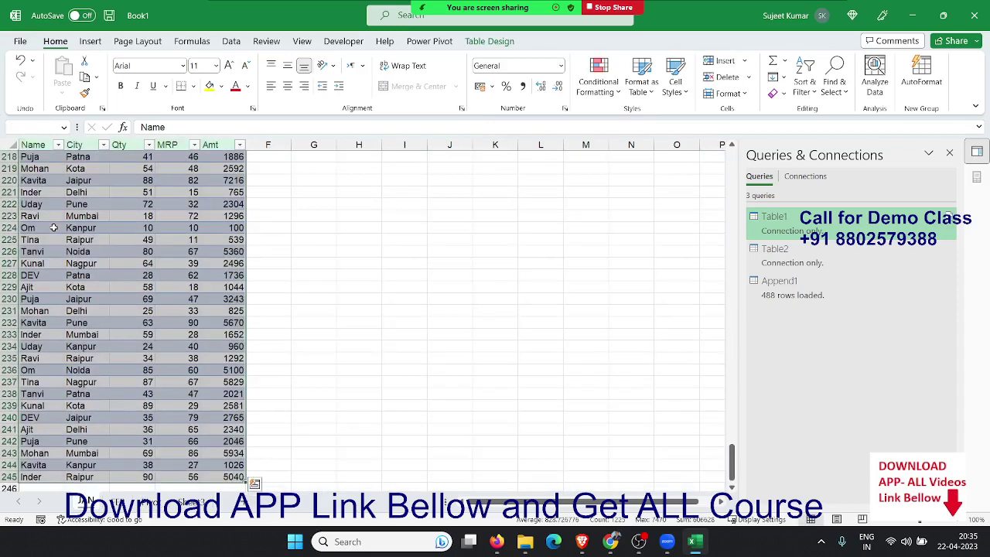
pyautogui.hotkey('ctrl', 'c')
# Step: Create a new workbook, Book2, and paste the copied table into it
pyautogui.hotkey('ctrl', 'n')
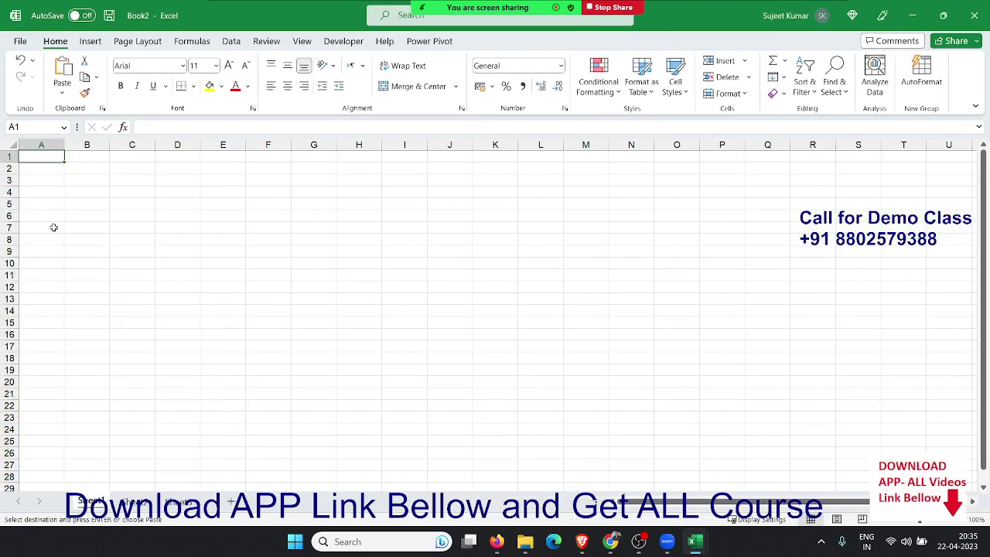
pyautogui.hotkey('ctrl', 'v')
pyautogui.hotkey('alt', 'Tab')
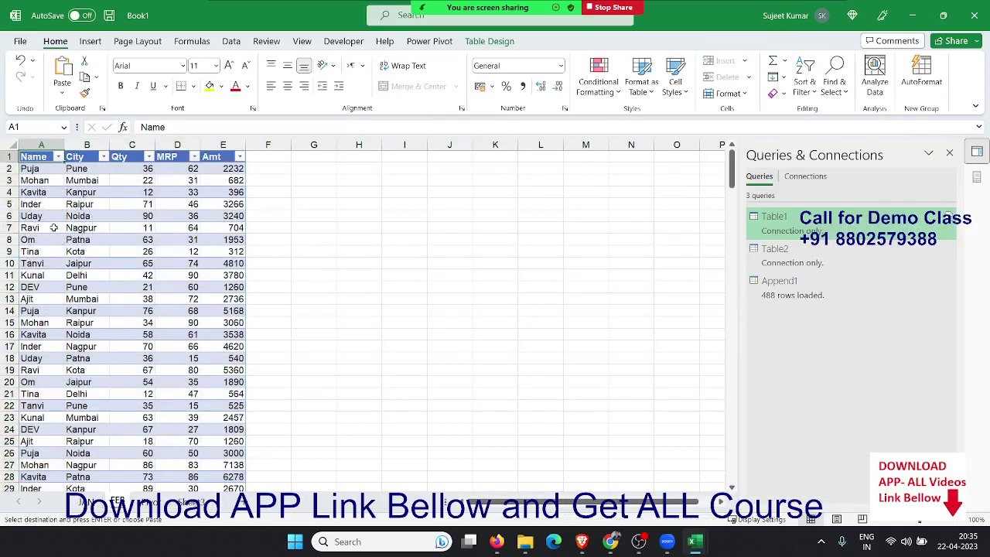
pyautogui.hotkey('alt', 'Tab')
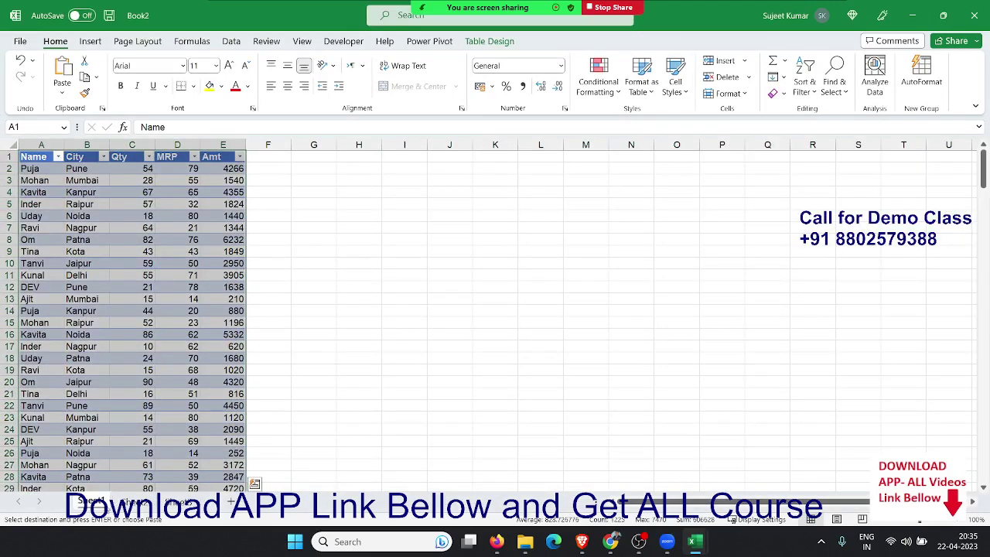
# Step: Name the sheets JAN and FEB, and paste the table into FEB
pyautogui.write('JAN')
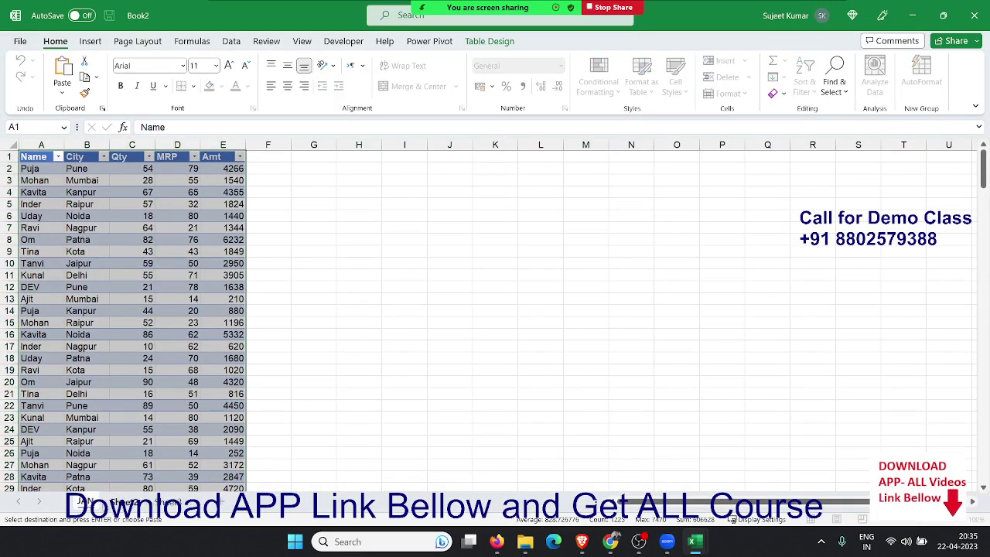
pyautogui.click(126, 502)
pyautogui.write('FEB')
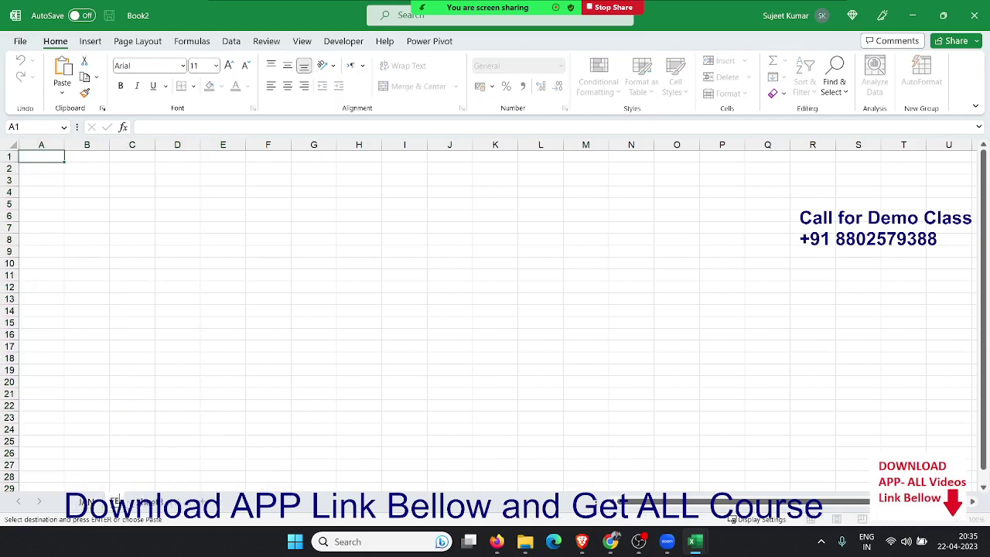
pyautogui.click(52, 327)
pyautogui.hotkey('ctrl', 'Home')
pyautogui.hotkey('ctrl', 'v')
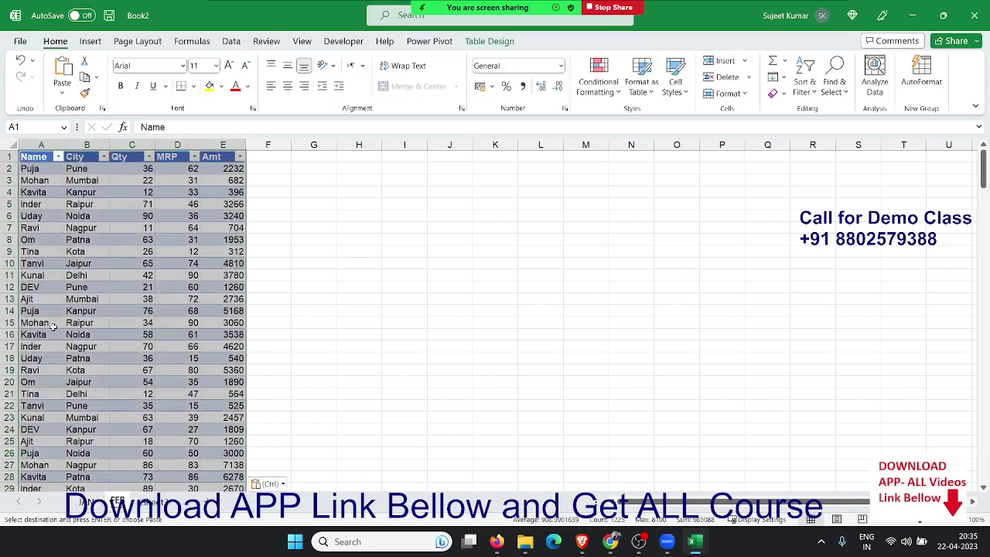
pyautogui.press('Escape')
# Step: Name the third sheet Mar, copy the FEB table into it, and save with Ctrl+S
pyautogui.click(168, 504)
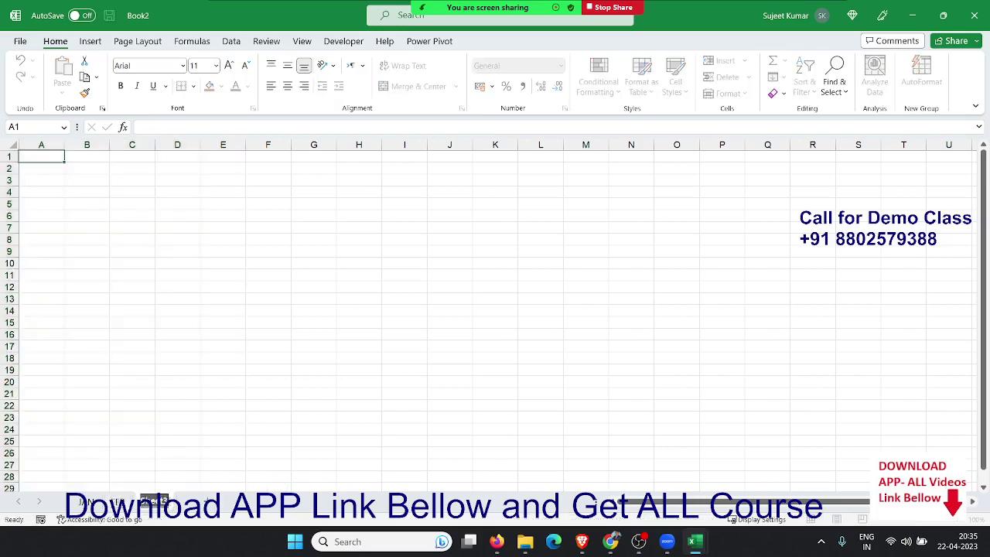
pyautogui.write('Mar')
pyautogui.click(117, 501)
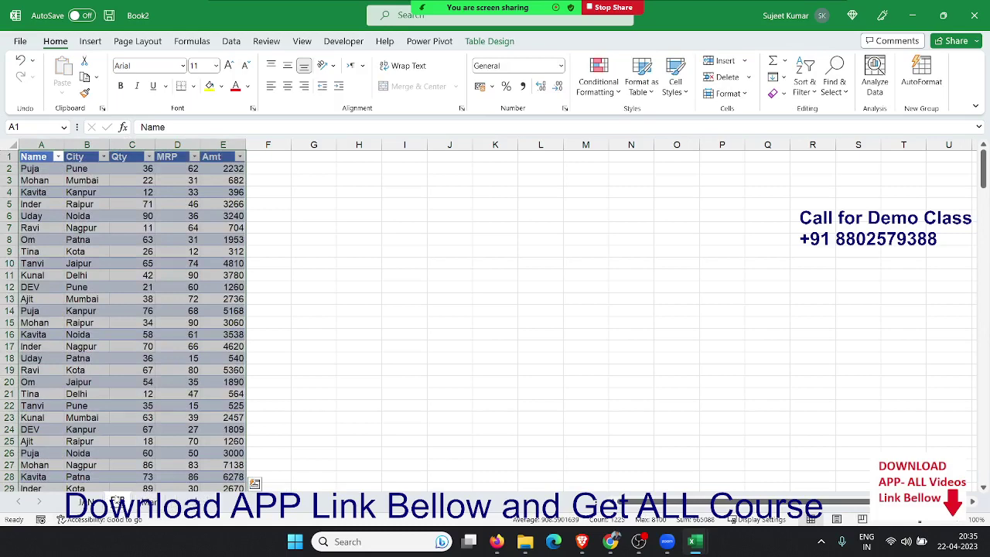
pyautogui.hotkey('ctrl', 'c')
pyautogui.click(148, 502)
pyautogui.hotkey('ctrl', 'v')
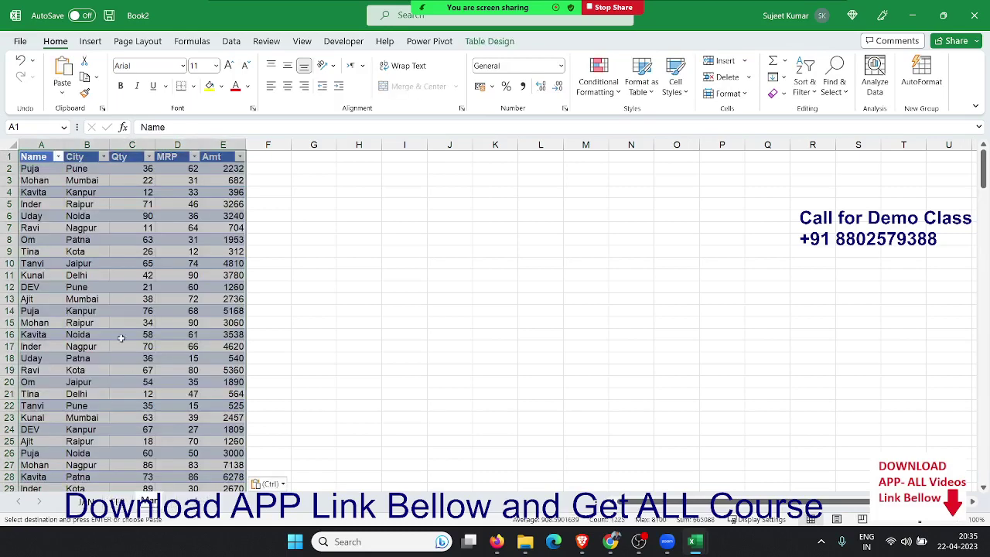
pyautogui.click(110, 301)
pyautogui.hotkey('ctrl', 's')
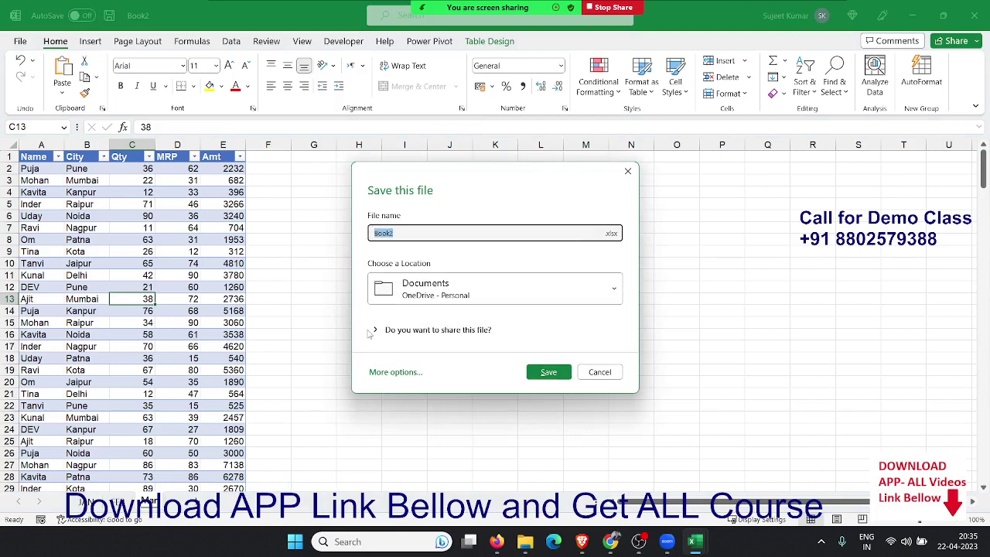
# Step: Save the workbook as MPData on the D: drive
pyautogui.write('MPData')
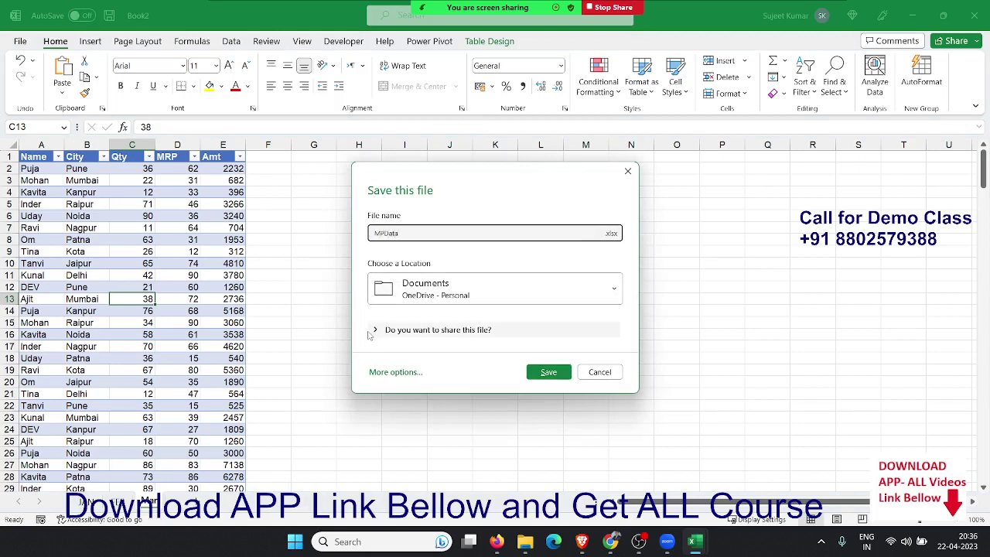
pyautogui.click(390, 294)
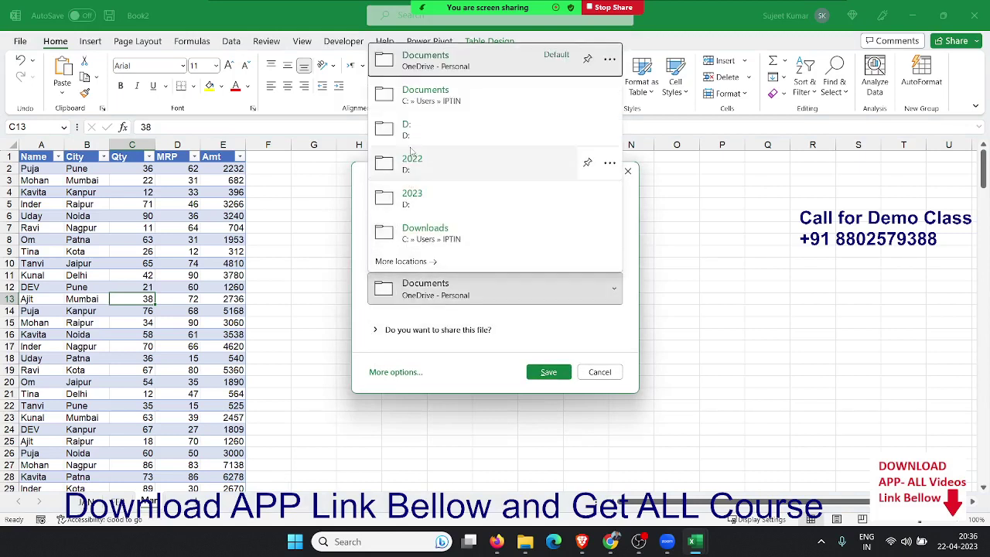
pyautogui.click(408, 131)
pyautogui.click(548, 371)
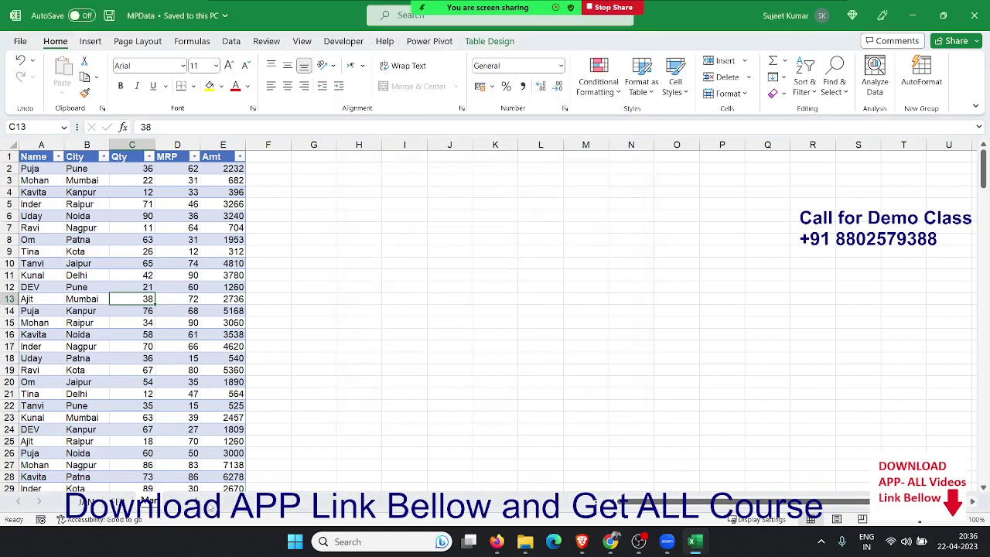
# Step: Add a new sheet and import data from the MPData Excel workbook into the Navigator
pyautogui.hotkey('shift', 'F11')
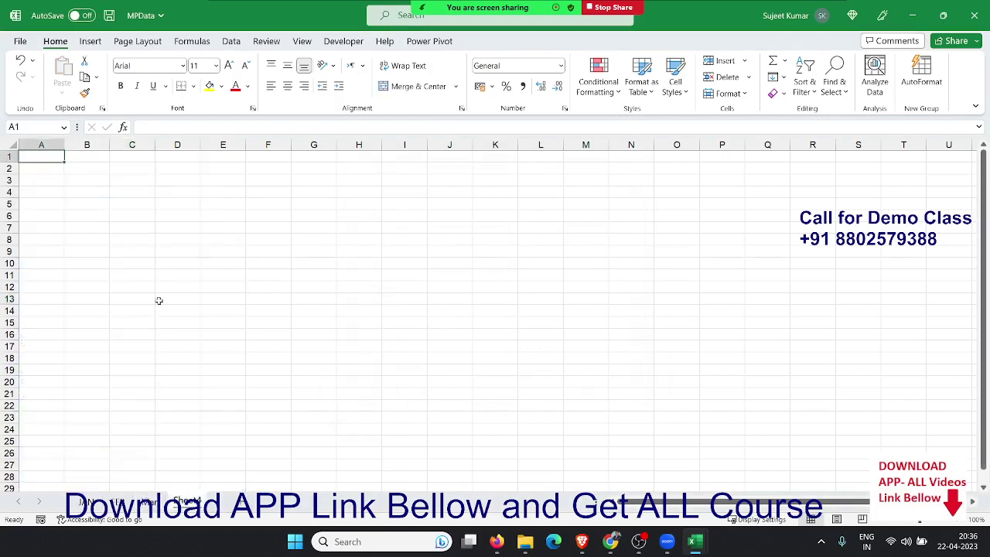
pyautogui.click(231, 41)
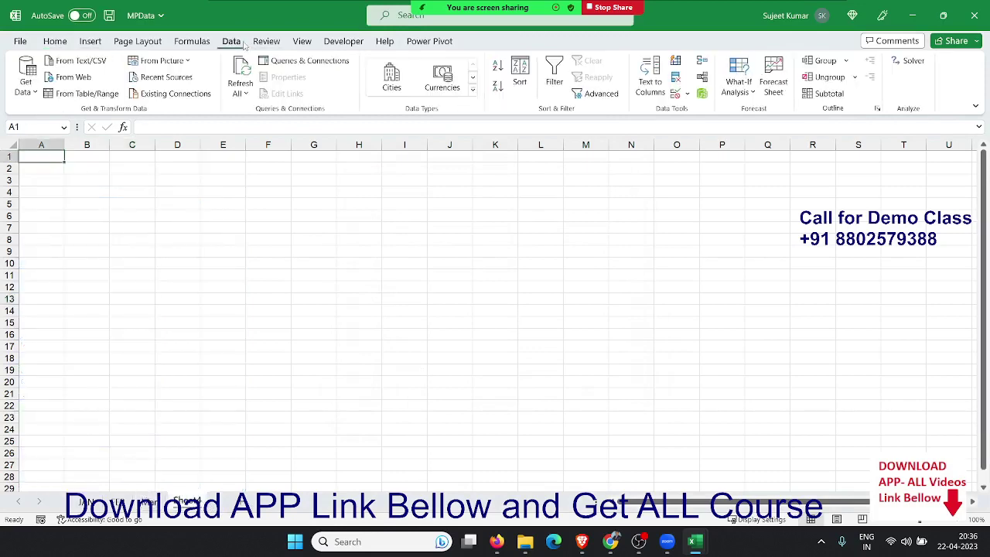
pyautogui.click(29, 87)
pyautogui.moveTo(65, 114)
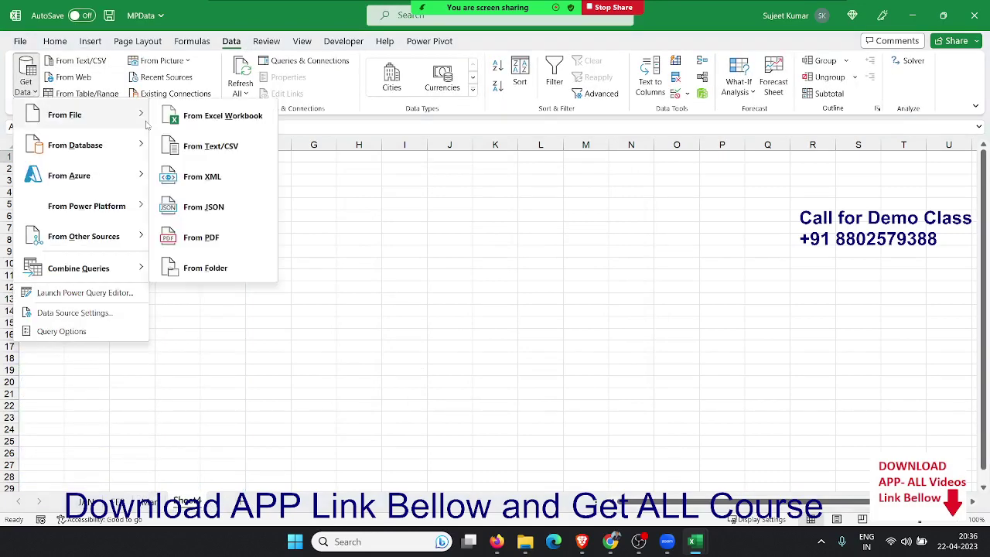
pyautogui.click(205, 127)
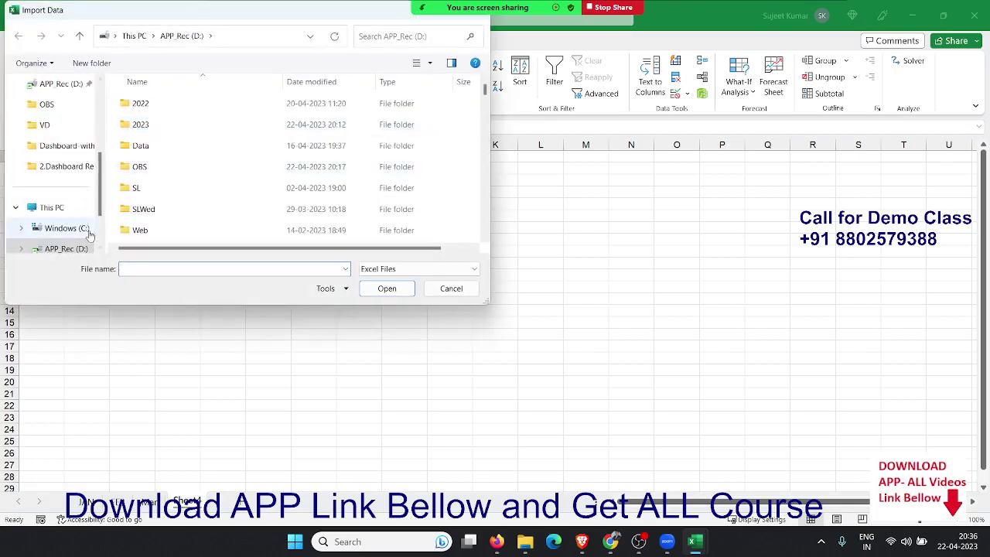
pyautogui.scroll(-5, 172, 140)
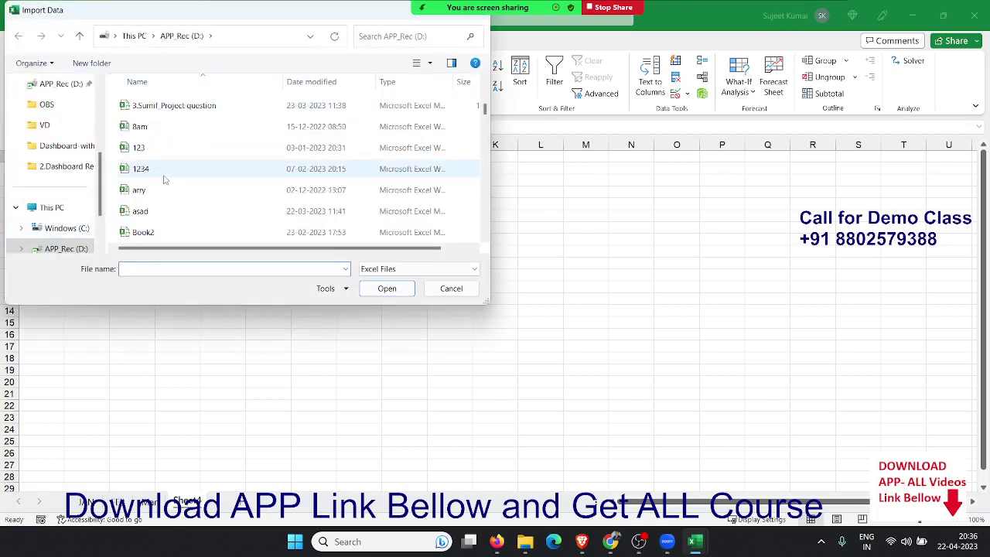
pyautogui.click(163, 177)
pyautogui.press('Up')
pyautogui.press('Up')
pyautogui.press('Up')
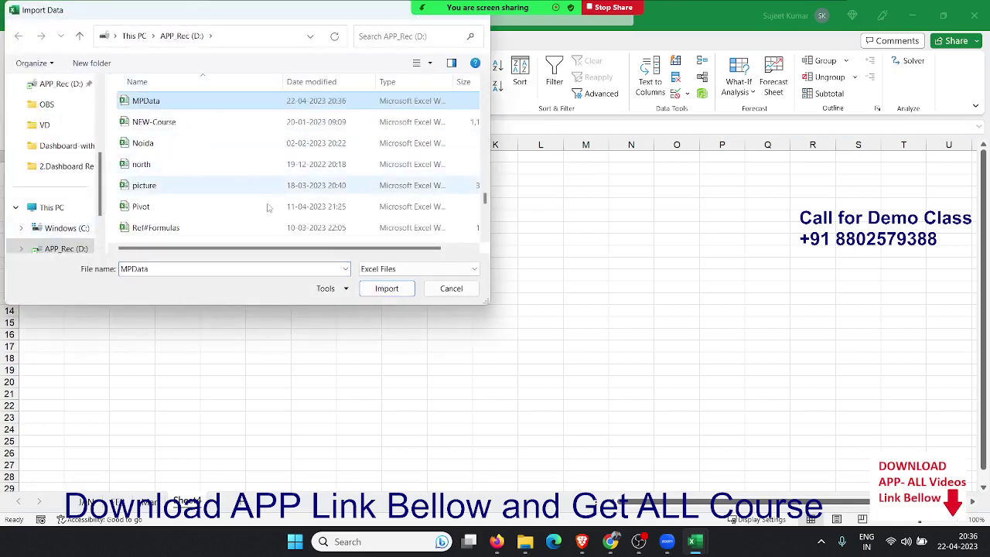
pyautogui.click(387, 289)
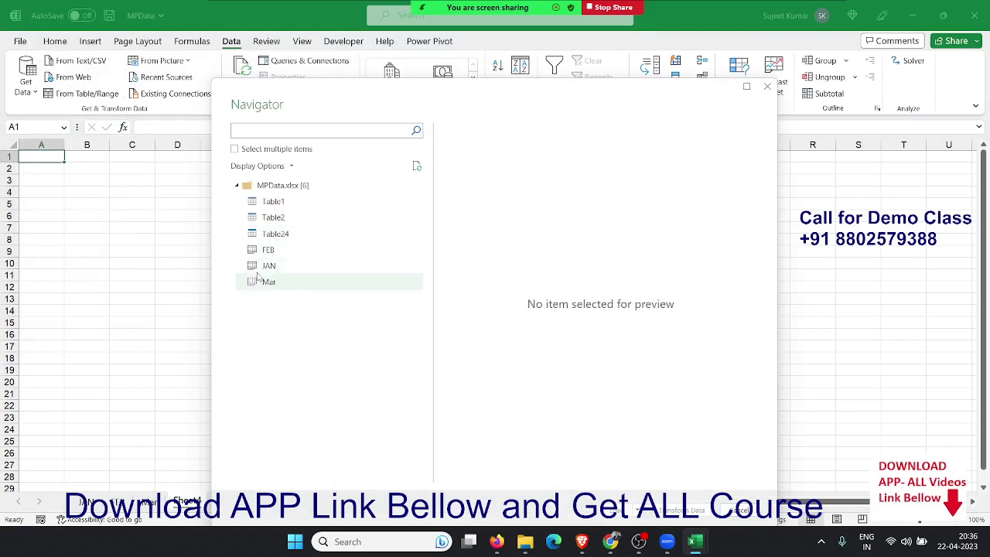
# Step: Select the FEB, JAN and Mar sheets from MPData in Navigator and transform them as queries
pyautogui.click(234, 149)
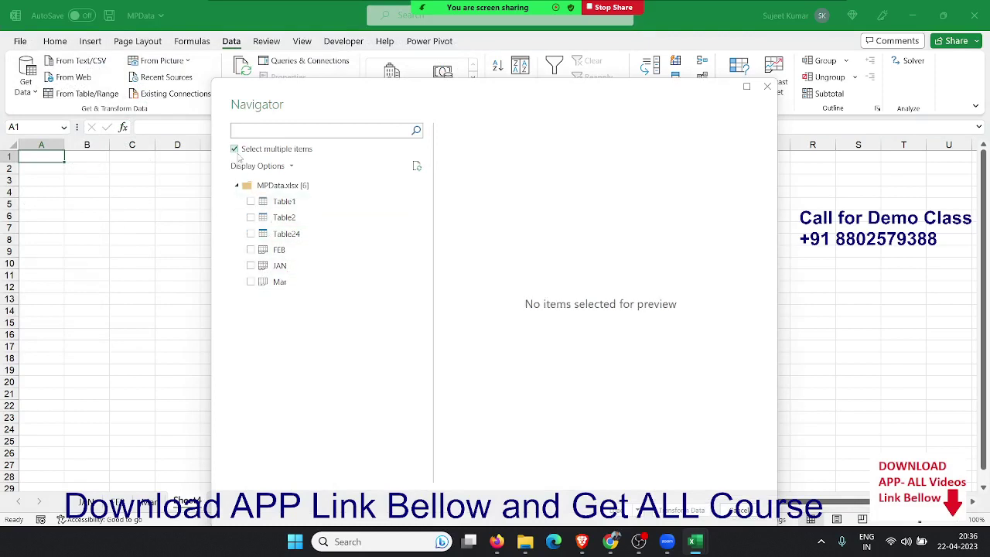
pyautogui.click(253, 256)
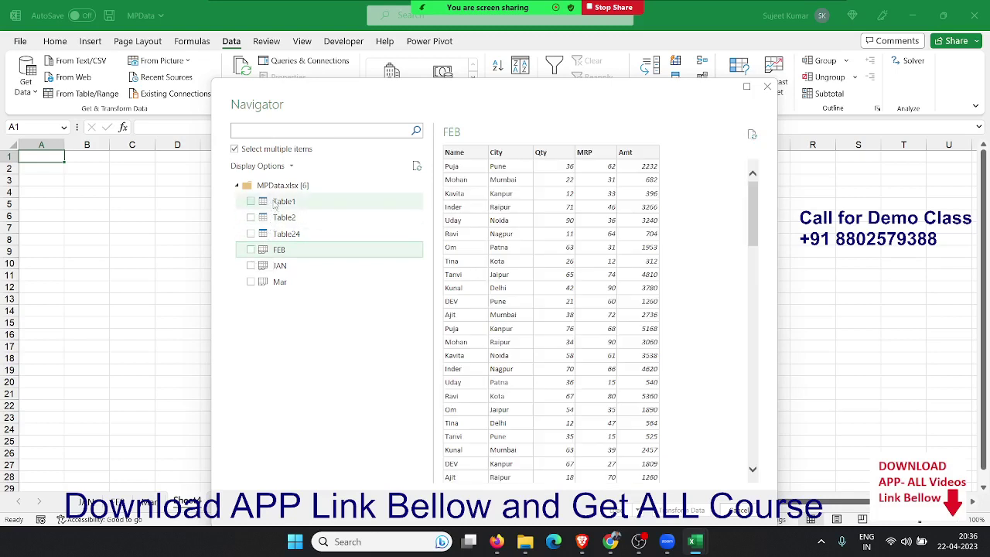
pyautogui.click(250, 250)
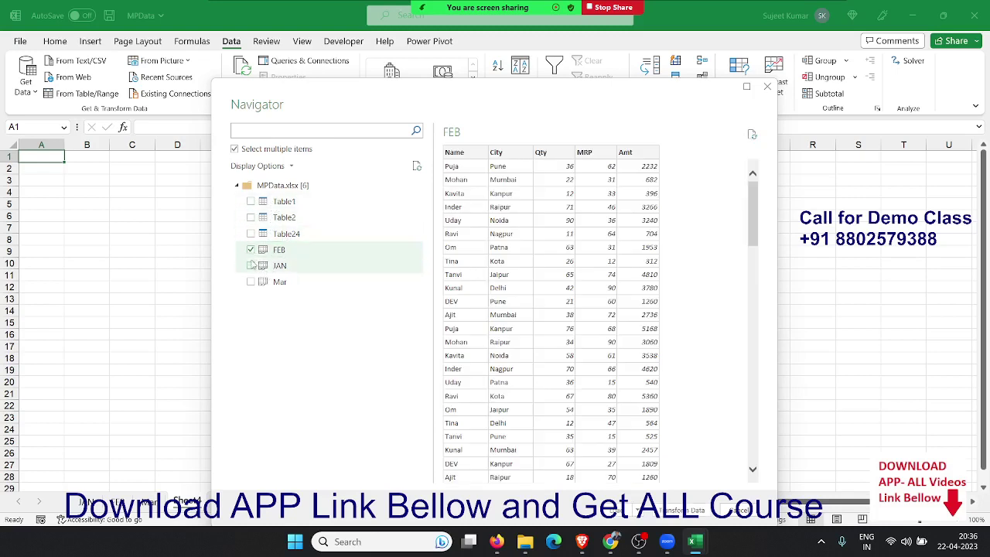
pyautogui.click(250, 265)
pyautogui.click(251, 281)
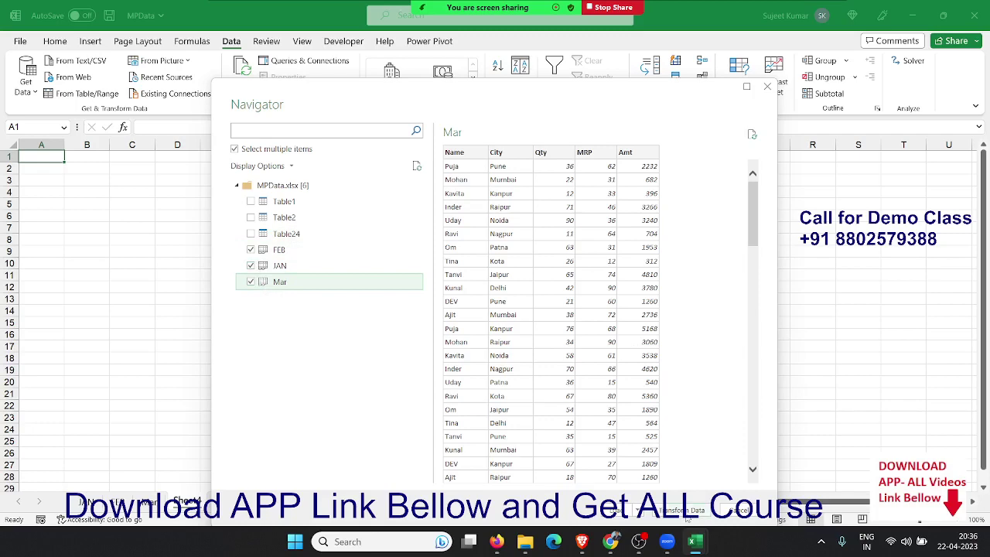
pyautogui.click(685, 513)
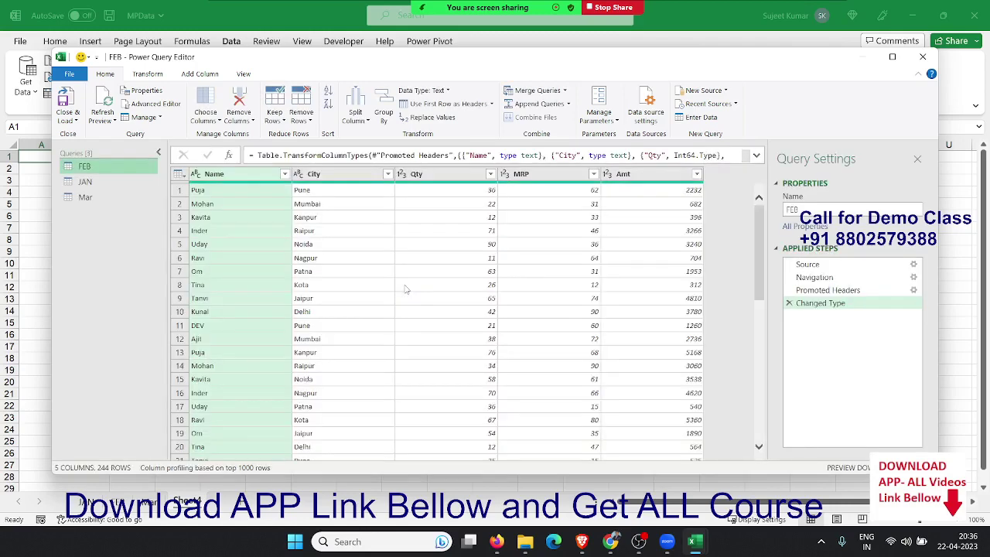
# Step: Preview the Mar, FEB and JAN queries' data in the Power Query Editor
pyautogui.click(94, 183)
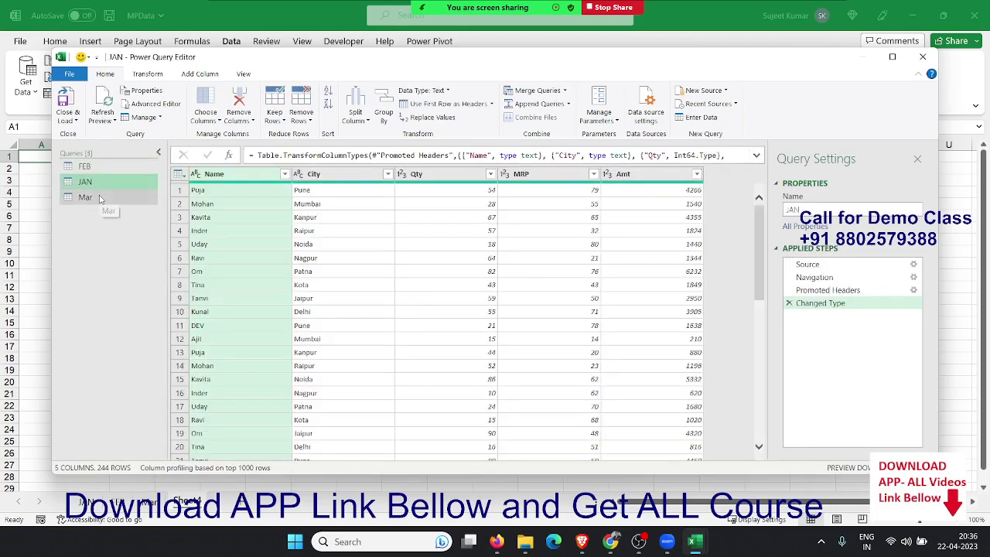
pyautogui.click(103, 202)
pyautogui.click(99, 183)
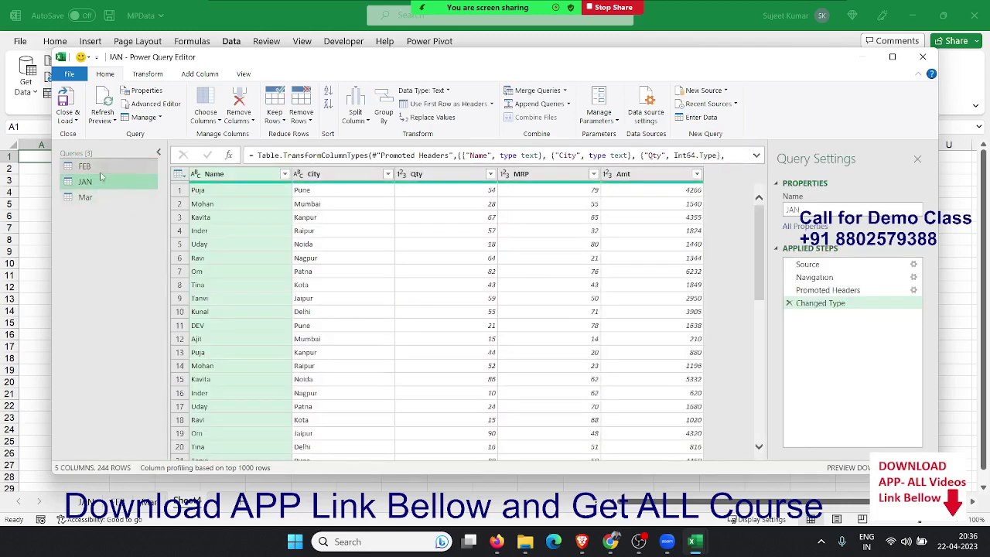
pyautogui.click(101, 168)
pyautogui.click(105, 185)
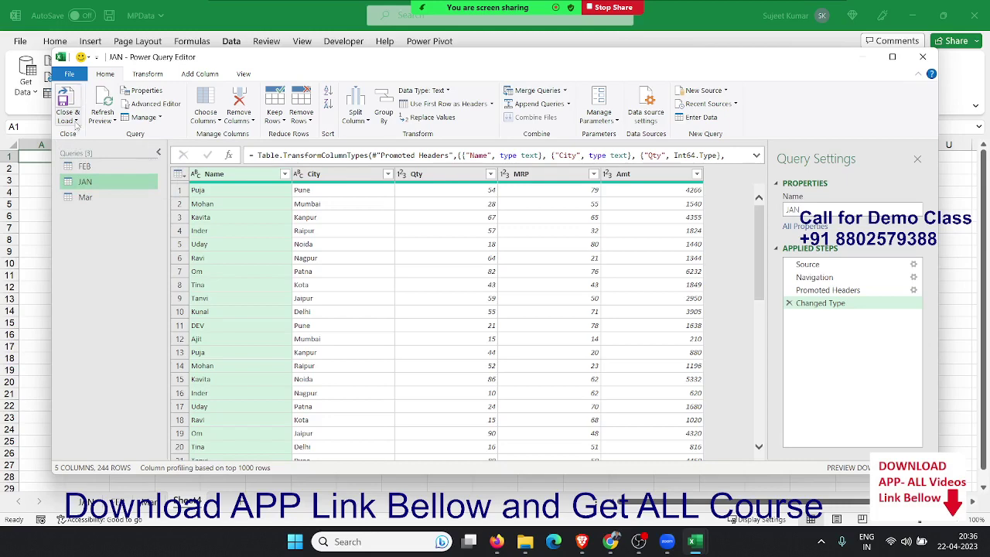
# Step: Load the three queries with Close & Load To as Only Create Connection
pyautogui.click(68, 117)
pyautogui.click(89, 148)
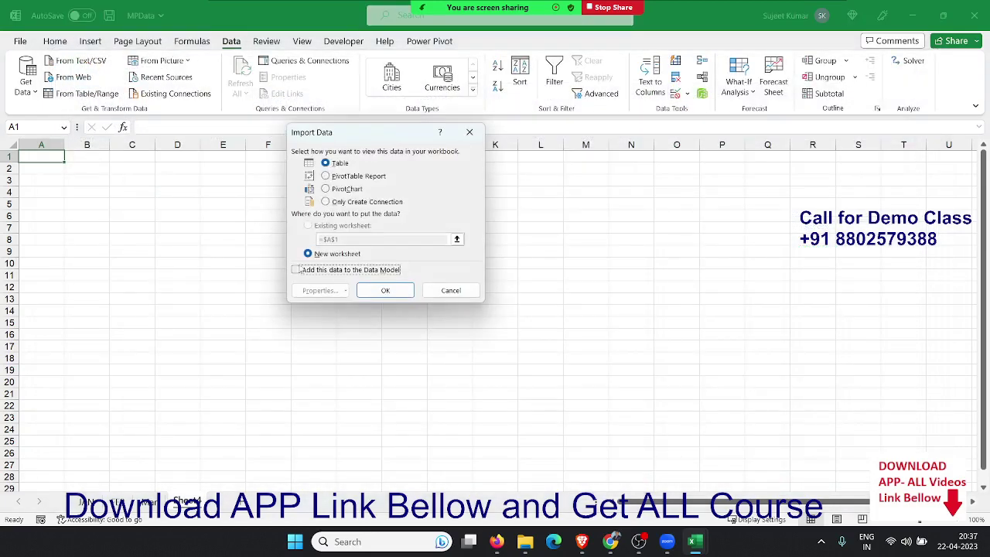
pyautogui.click(326, 202)
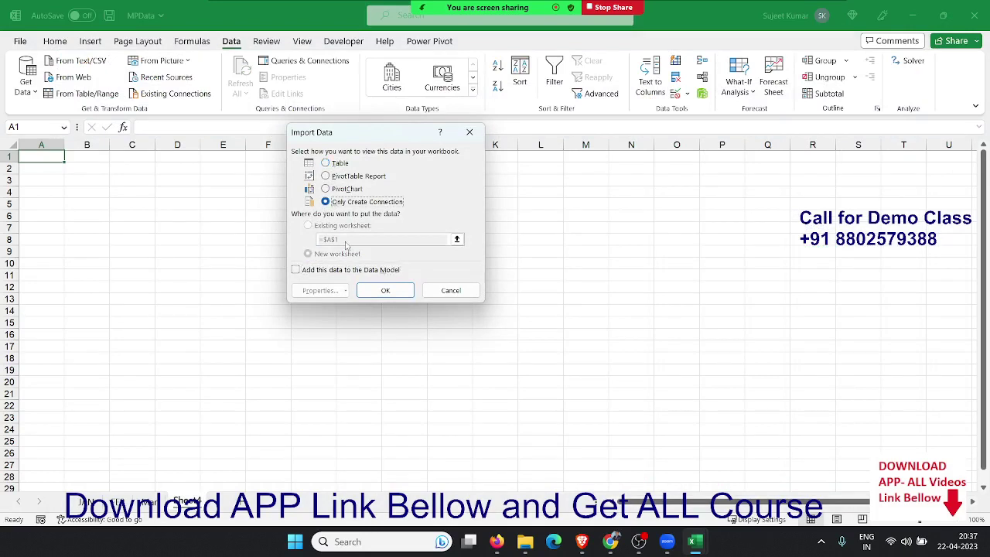
pyautogui.click(376, 291)
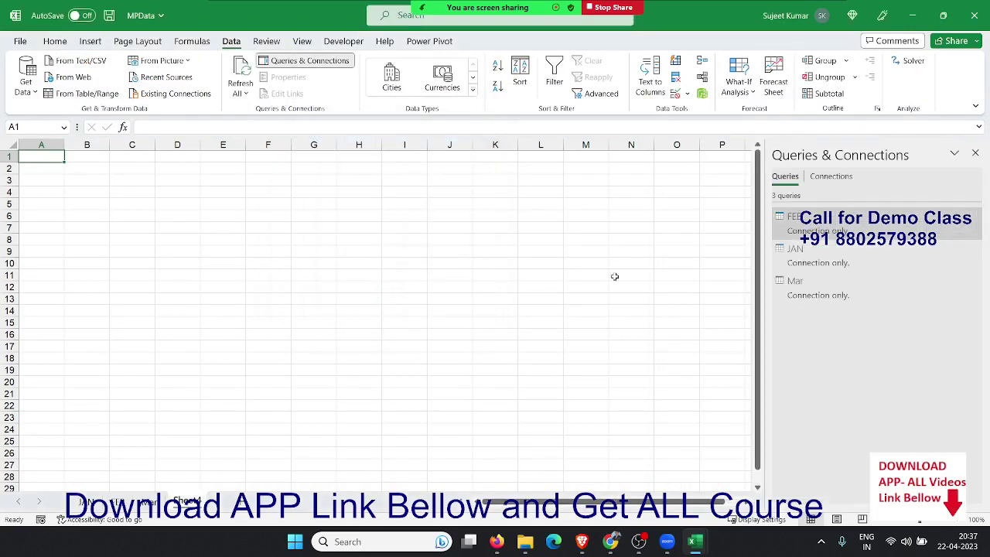
# Step: Open the FEB query for editing in the Power Query Editor
pyautogui.rightClick(797, 232)
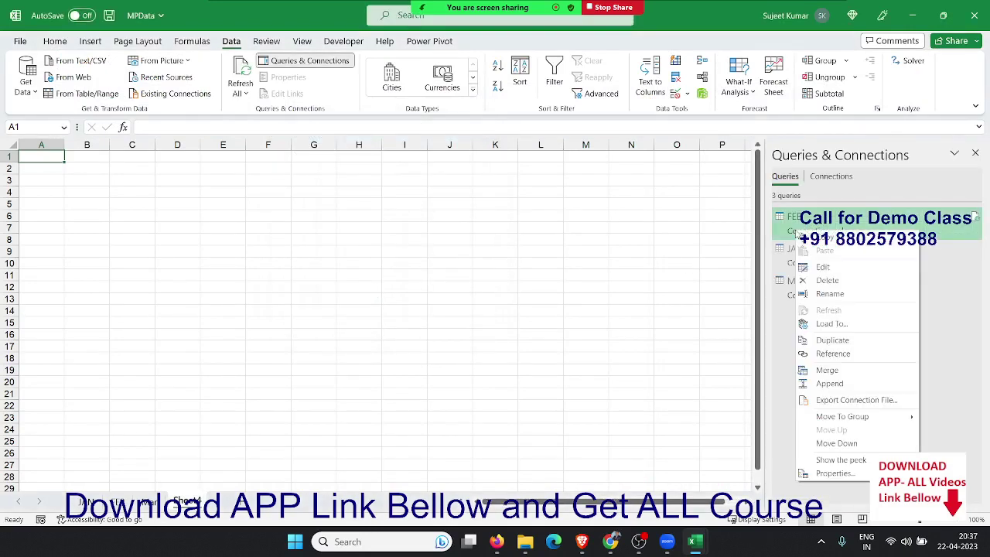
pyautogui.click(824, 267)
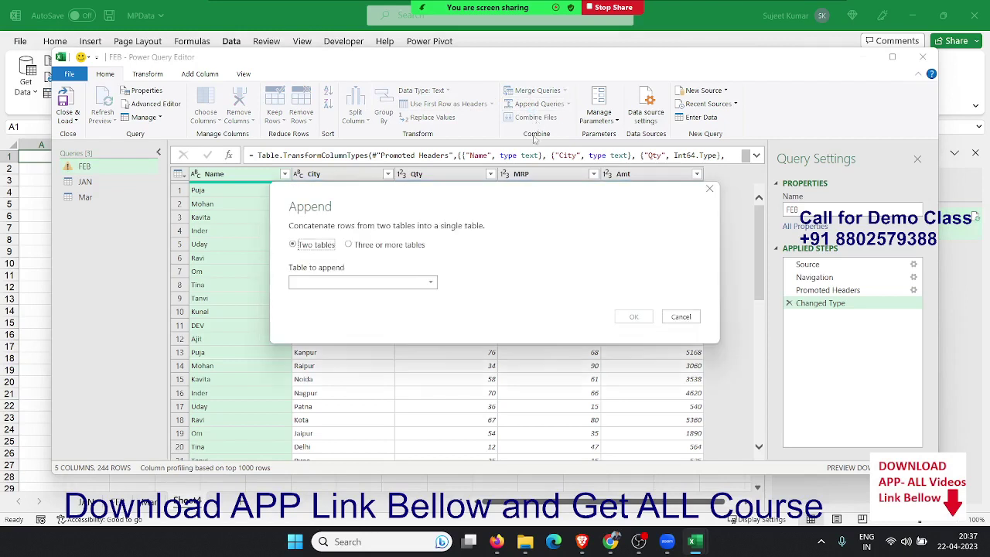
pyautogui.click(680, 316)
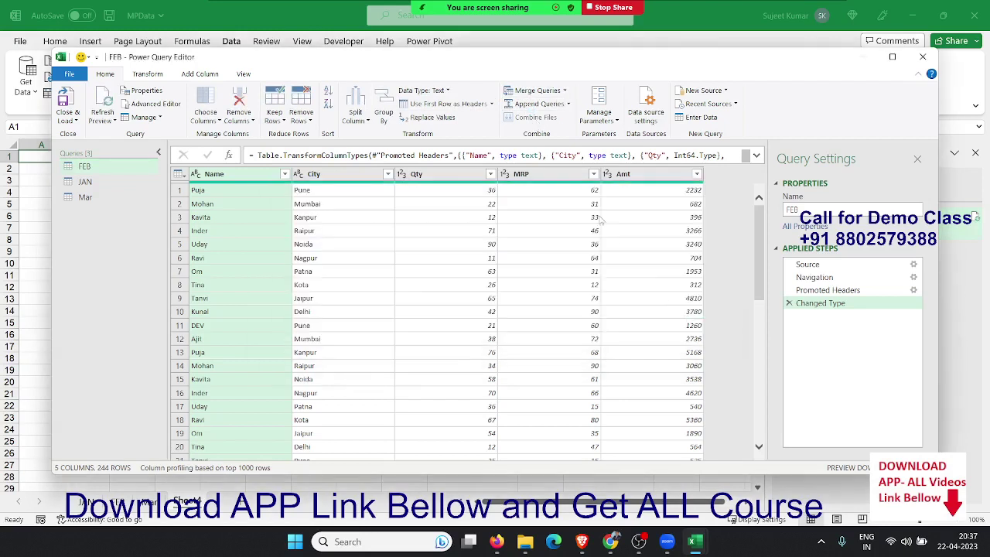
# Step: Append JAN, FEB and Mar, in that order, as a new query using Three or more tables
pyautogui.click(569, 103)
pyautogui.click(569, 117)
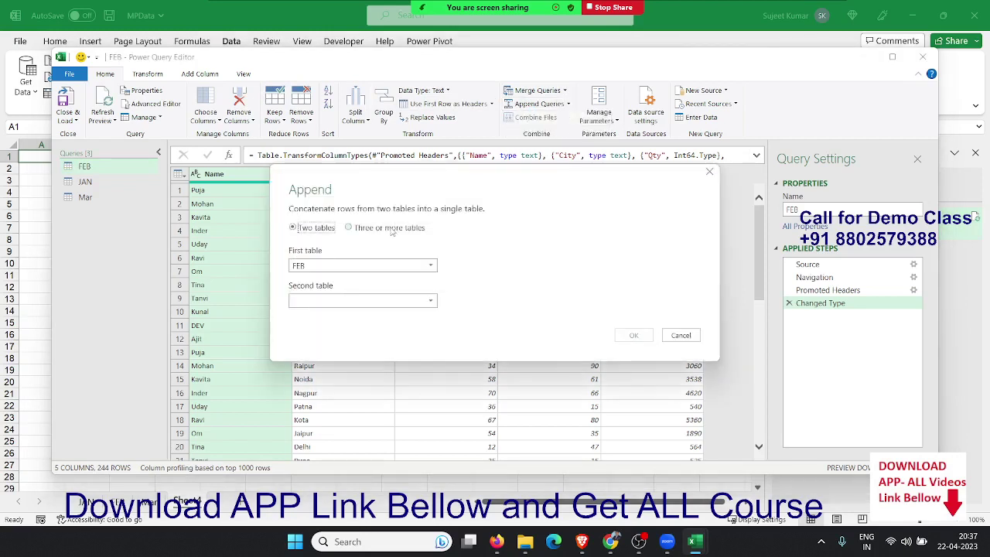
pyautogui.click(391, 229)
pyautogui.click(367, 266)
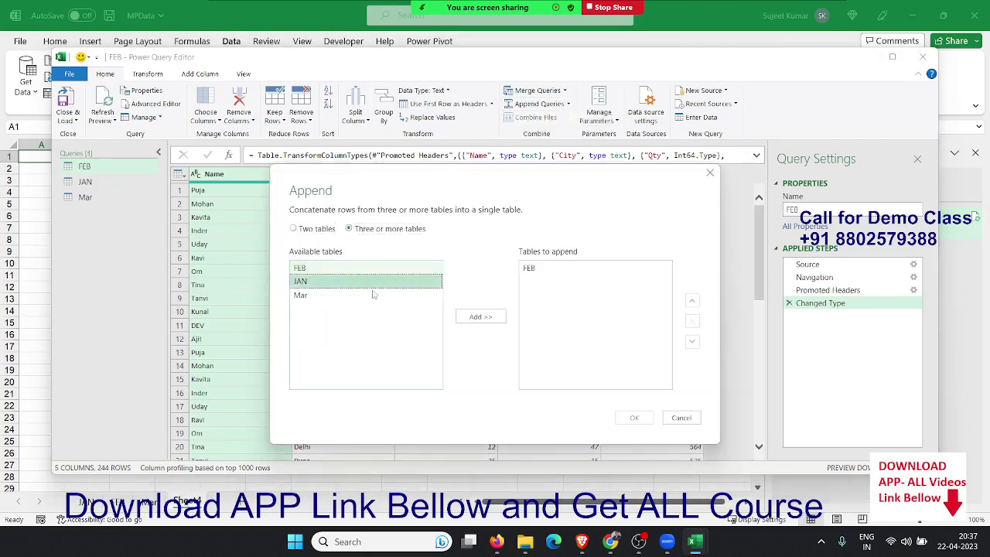
pyautogui.click(480, 317)
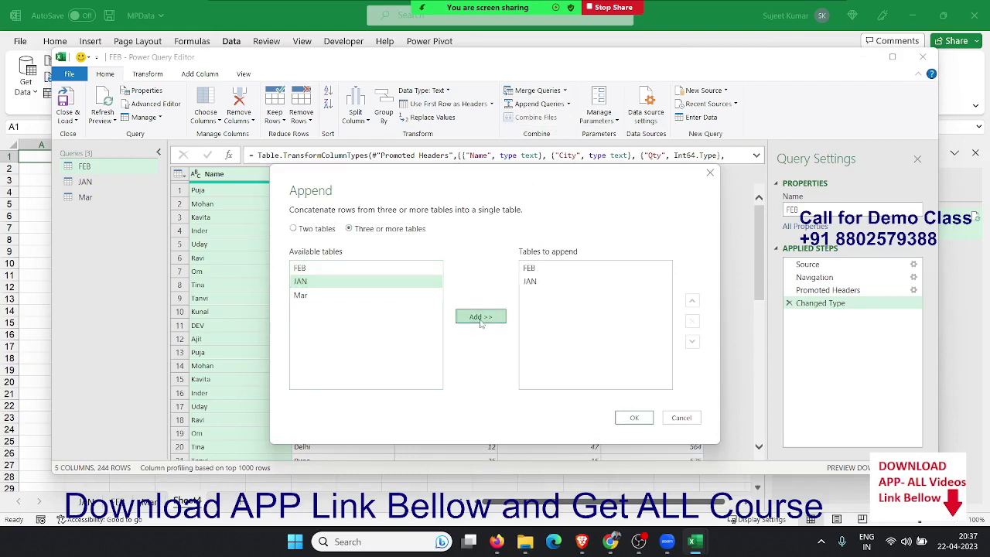
pyautogui.click(553, 267)
pyautogui.click(692, 342)
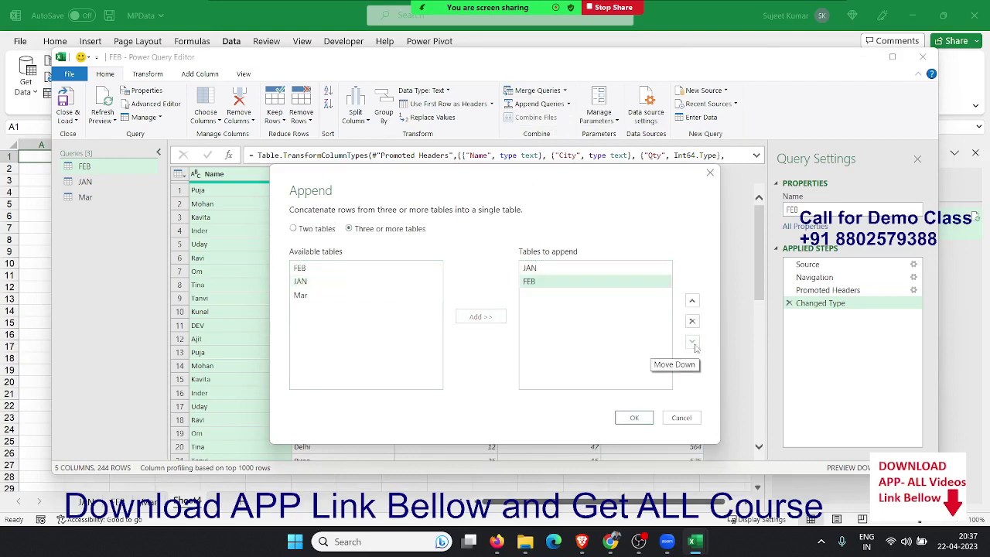
pyautogui.click(309, 295)
pyautogui.click(495, 318)
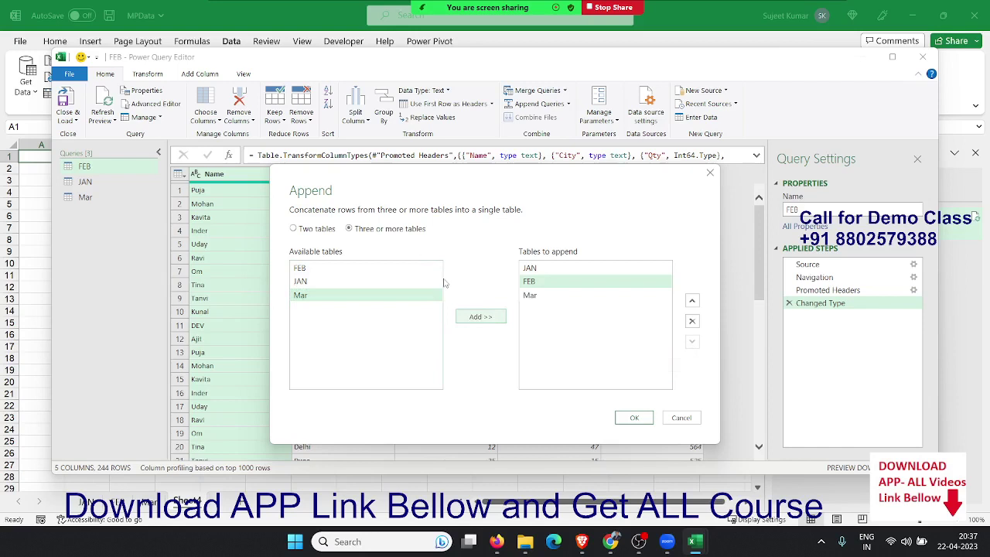
pyautogui.click(633, 418)
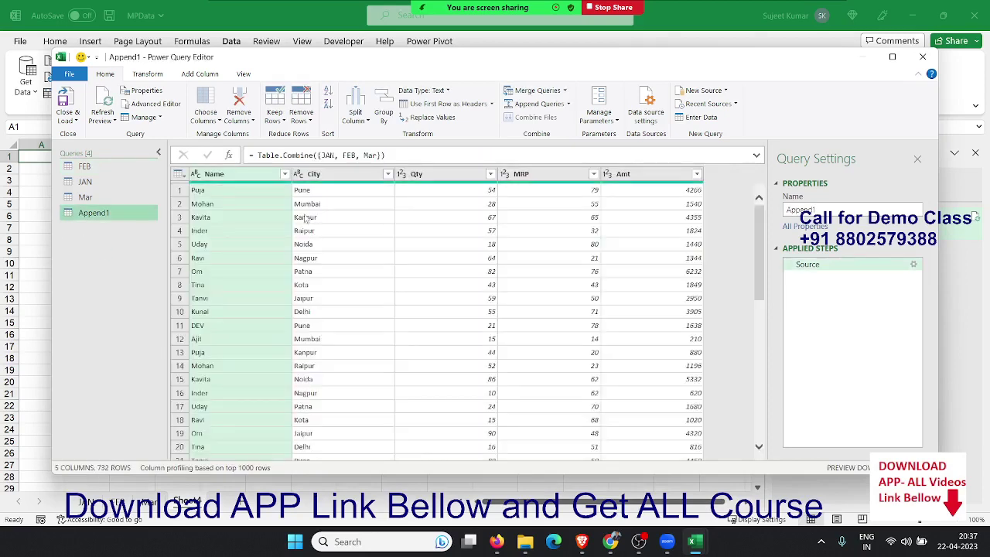
# Step: Rename the Append1 query in the Queries pane to Q1
pyautogui.scroll(-5, 199, 225)
pyautogui.scroll(-5, 198, 225)
pyautogui.scroll(-5, 199, 224)
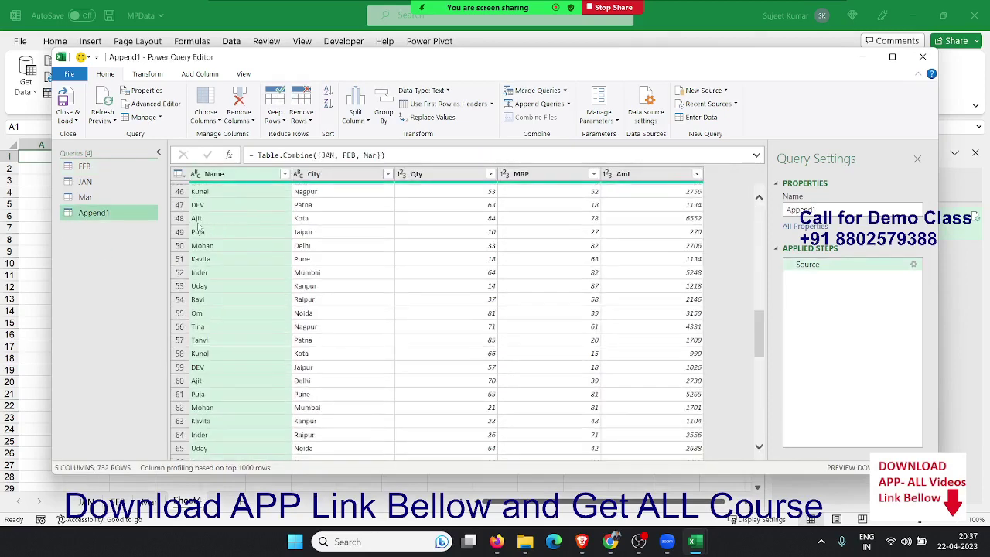
pyautogui.rightClick(105, 214)
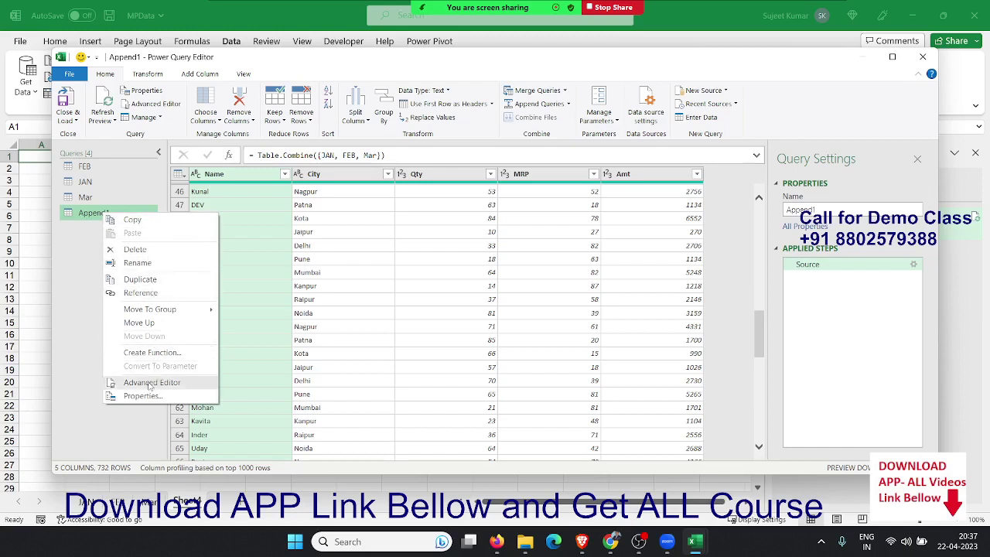
pyautogui.click(137, 263)
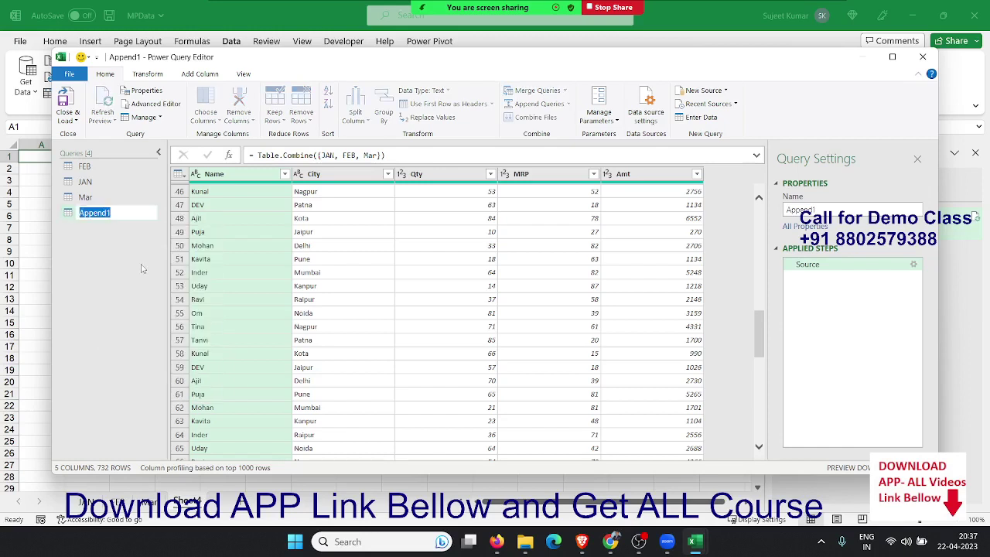
pyautogui.write('C')
pyautogui.press('Return')
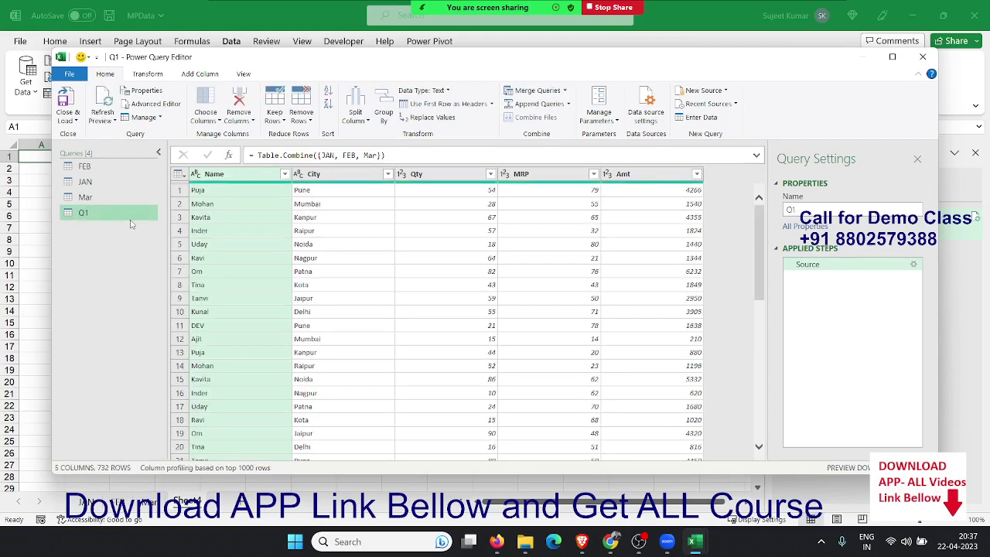
pyautogui.click(66, 117)
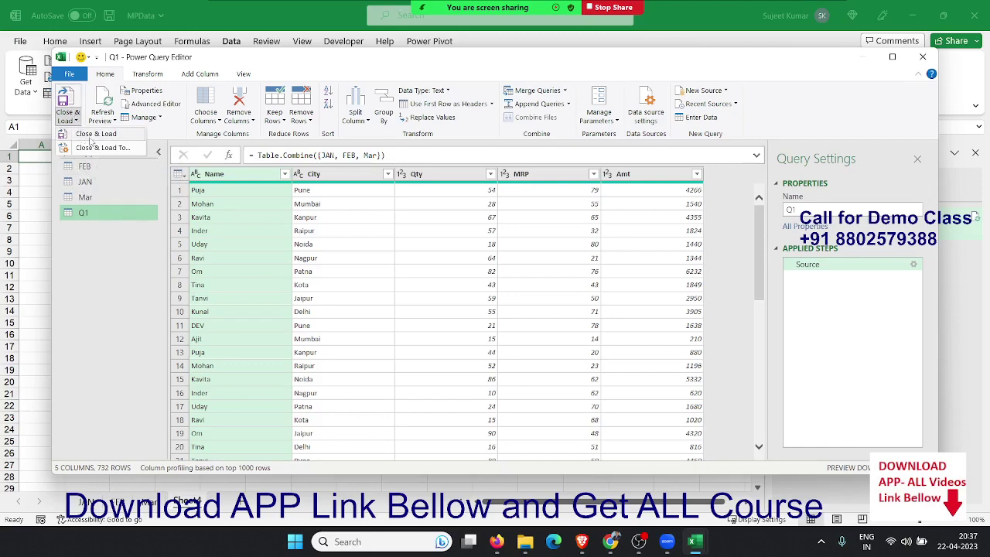
# Step: Load Q1 as a PivotTable Report on a new worksheet
pyautogui.click(88, 149)
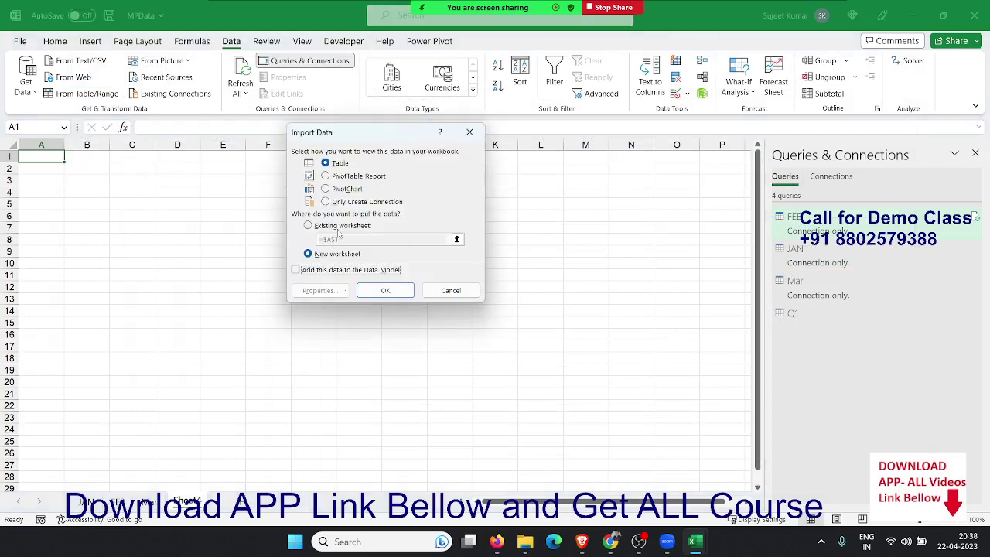
pyautogui.click(349, 176)
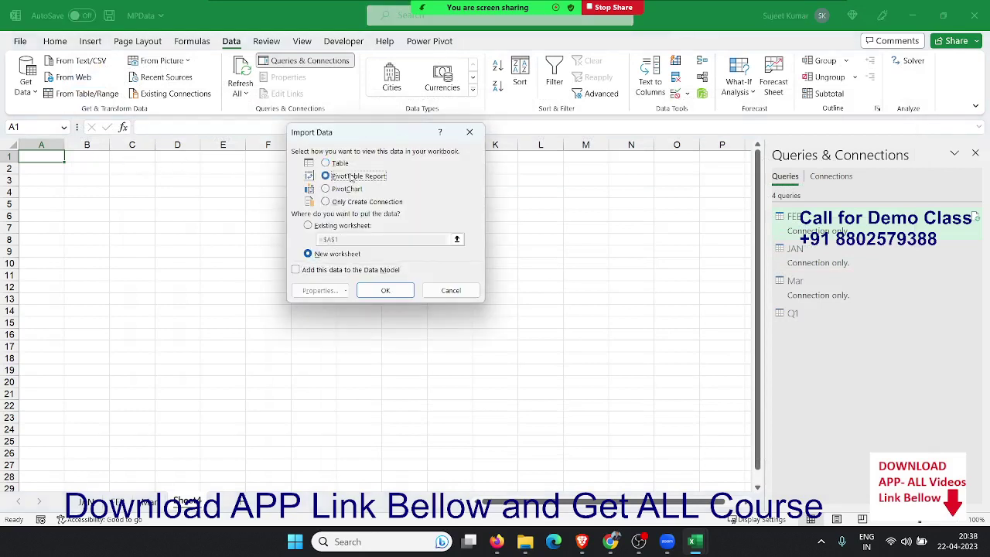
pyautogui.click(383, 290)
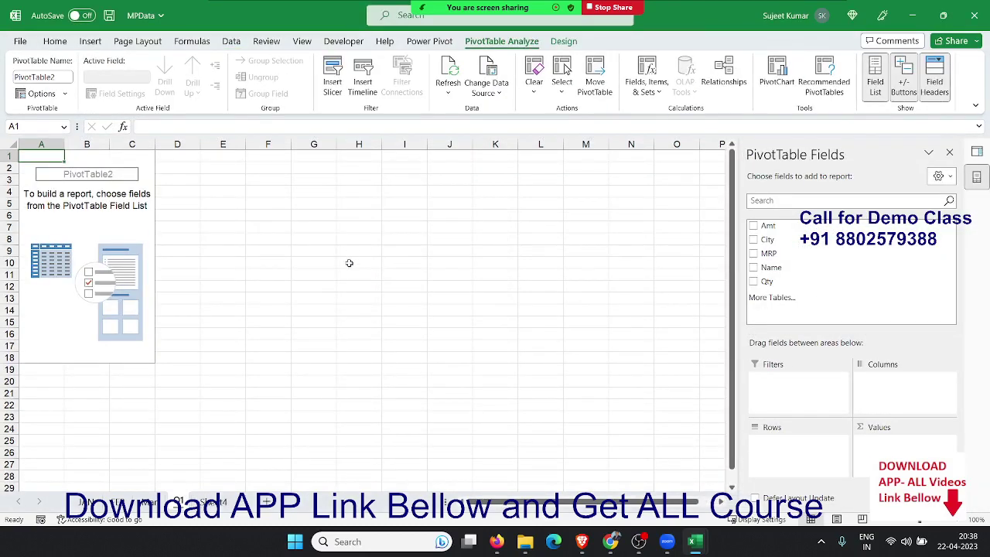
pyautogui.moveTo(805, 252)
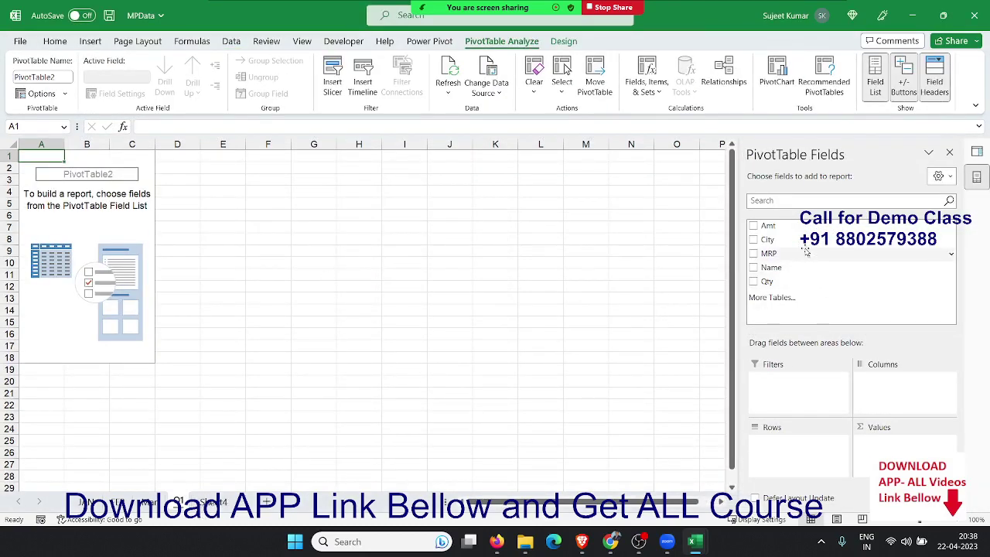
# Step: Put Name in the PivotTable Rows and Qty in Values, then return to the monthly data sheet
pyautogui.moveTo(800, 266); pyautogui.dragTo(838, 486)
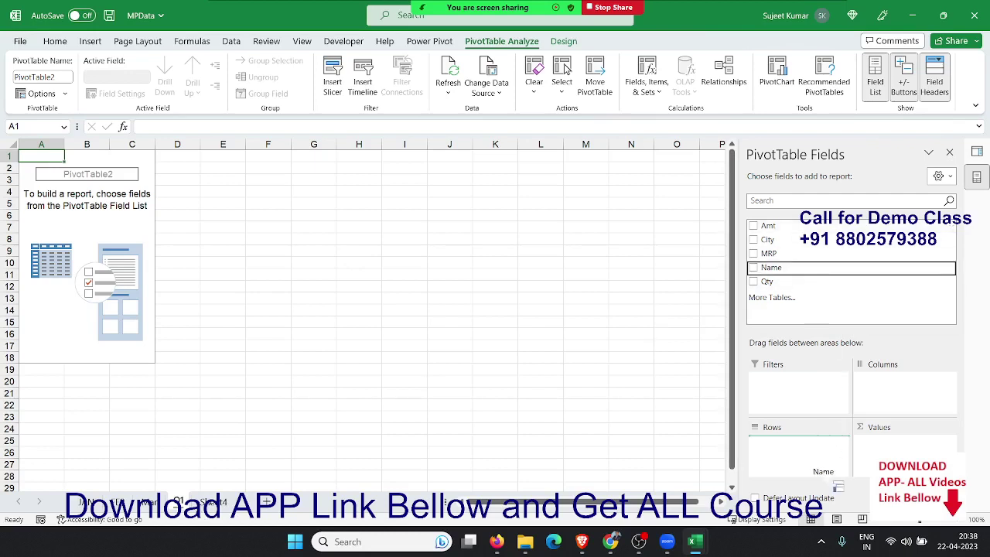
pyautogui.moveTo(766, 282)
pyautogui.mouseDown()
pyautogui.moveTo(878, 448)
pyautogui.moveTo(872, 439)
pyautogui.mouseUp()
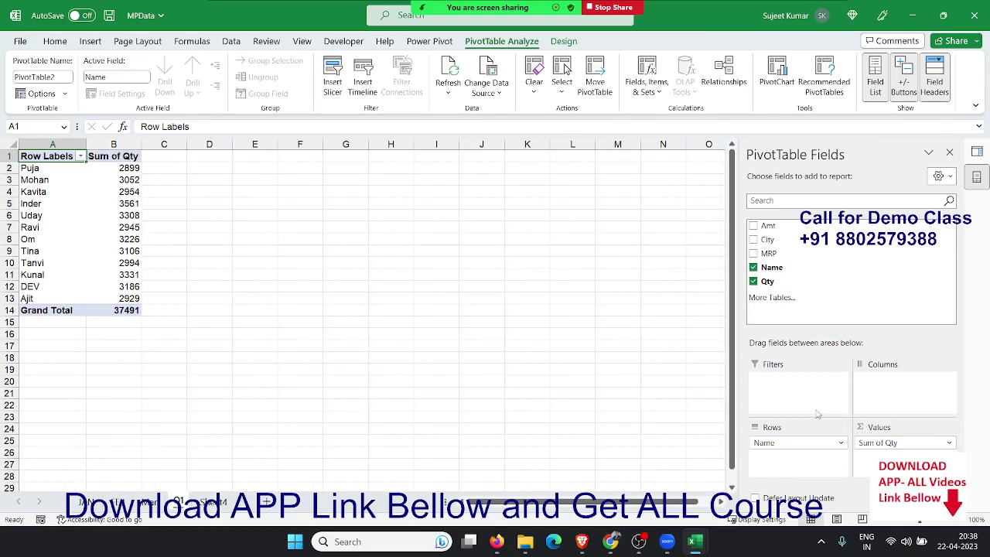
pyautogui.moveTo(410, 7)
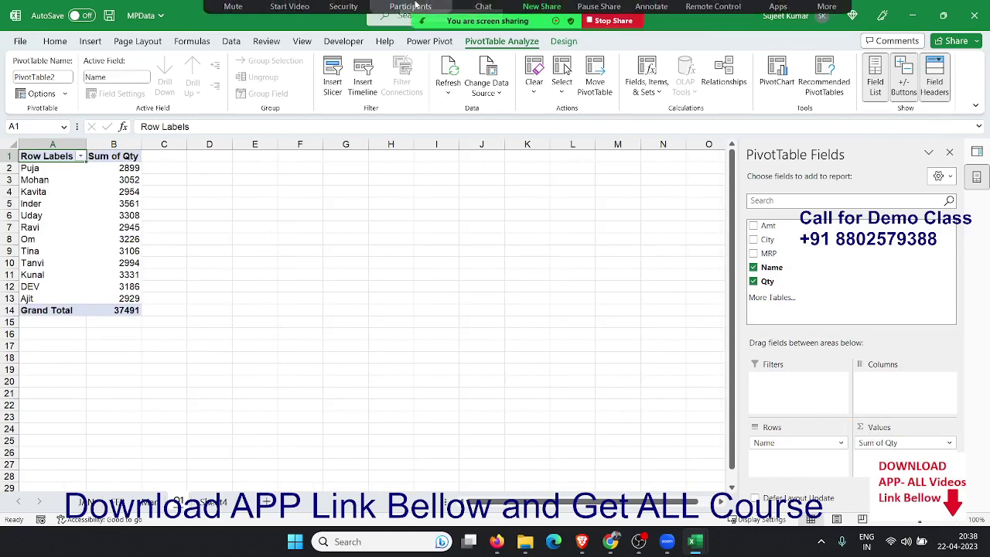
pyautogui.click(424, 19)
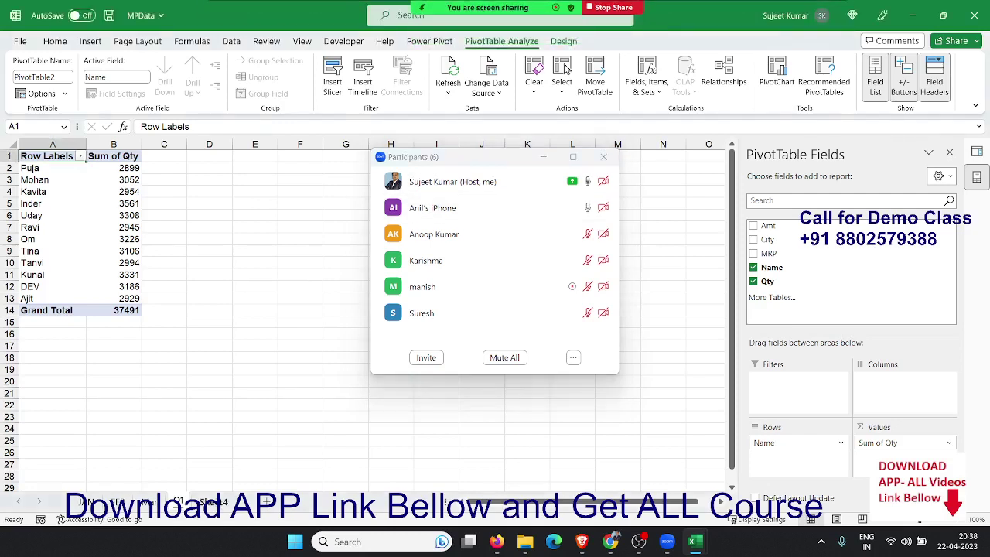
pyautogui.click(149, 502)
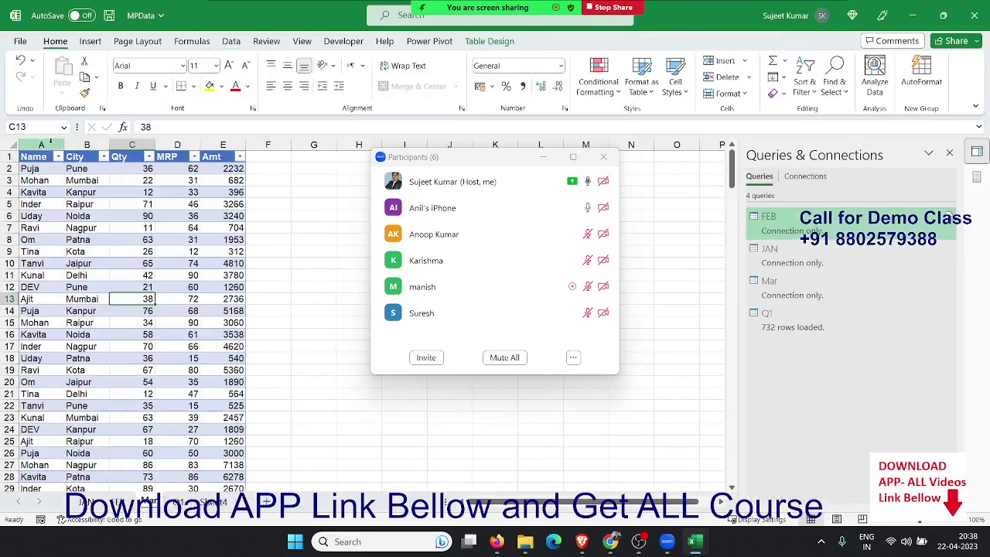
# Step: Copy the whole Name–Amt data table and paste it at A1 of another sheet
pyautogui.click(35, 158)
pyautogui.hotkey('ctrl', 'shift', 'Right')
pyautogui.hotkey('ctrl', 'shift', 'Down')
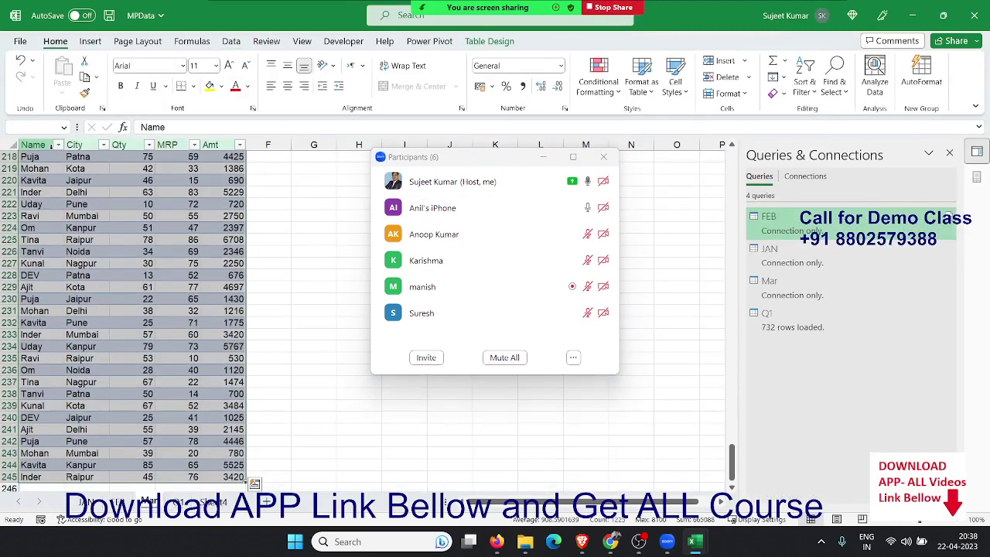
pyautogui.hotkey('ctrl', 'c')
pyautogui.hotkey('ctrl', 'pagedown')
pyautogui.hotkey('ctrl', 'pagedown')
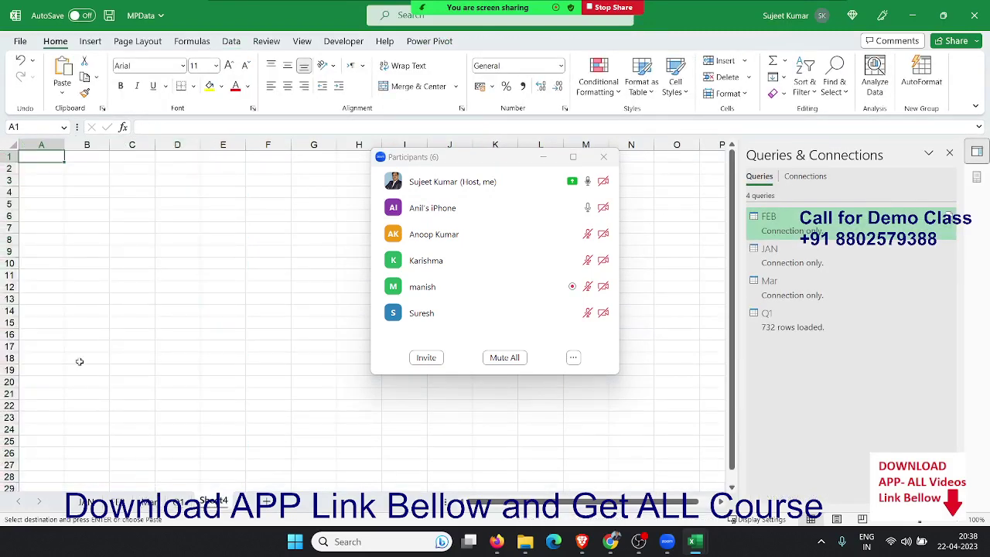
pyautogui.hotkey('ctrl', 'v')
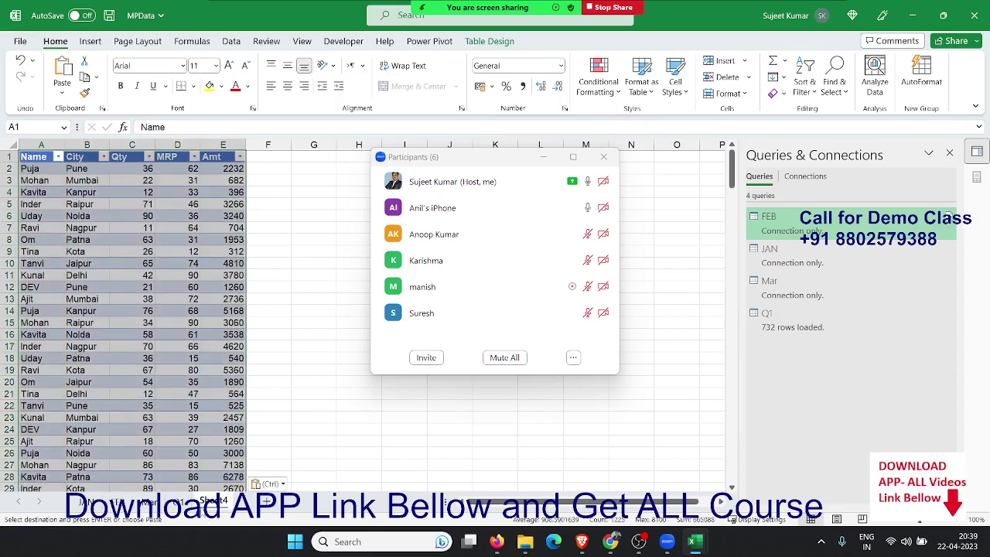
# Step: Rename the new sheet APR
pyautogui.click(203, 509)
pyautogui.write('APR')
pyautogui.press('Return')
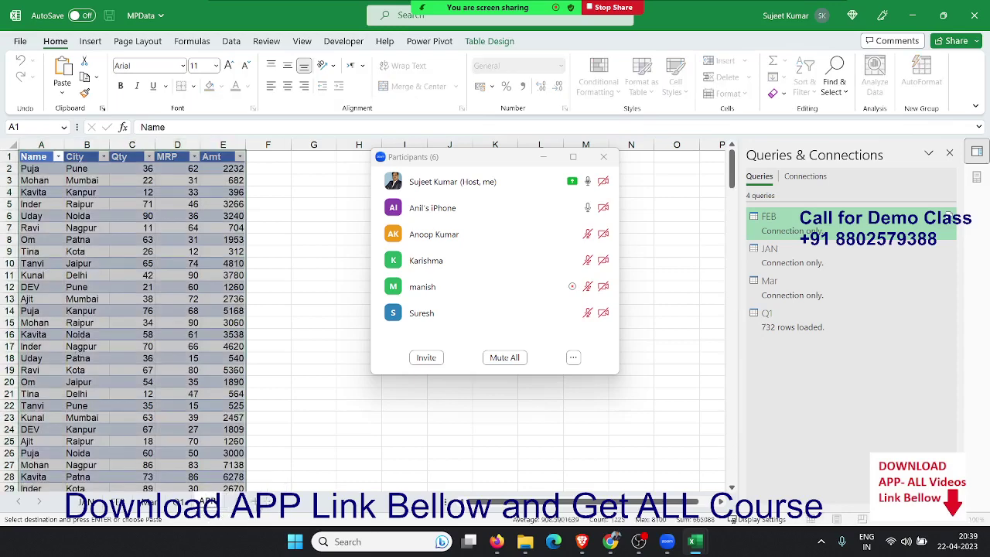
pyautogui.moveTo(153, 251); pyautogui.dragTo(147, 381)
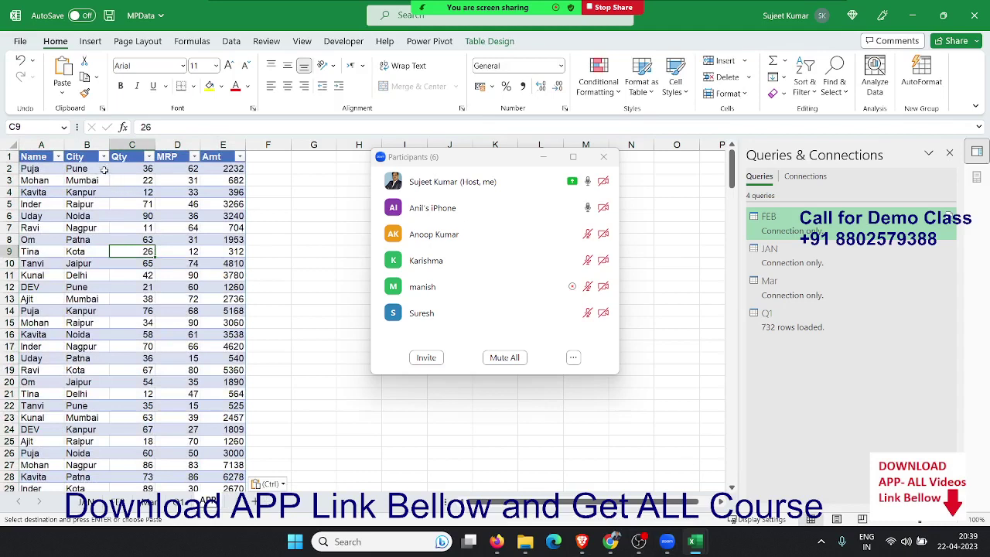
pyautogui.click(105, 169)
# Step: Fill the Qty and MRP columns with =RANDBETWEEN(10,90) down to the last row
pyautogui.click(124, 167)
pyautogui.write('PR')
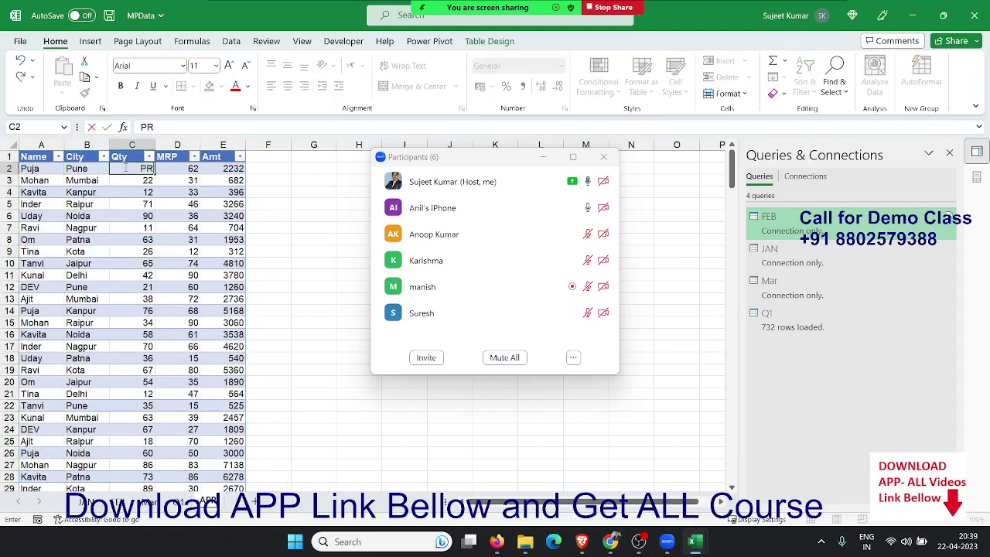
pyautogui.write('a')
pyautogui.press('Escape')
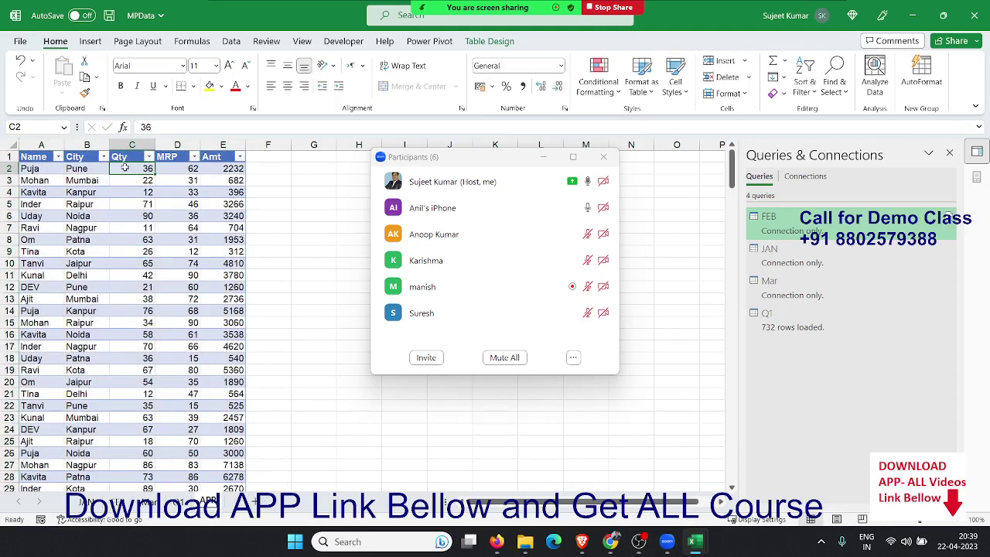
pyautogui.write('=ra')
pyautogui.press('Down')
pyautogui.press('Down')
pyautogui.press('Down')
pyautogui.press('Tab')
pyautogui.write('10')
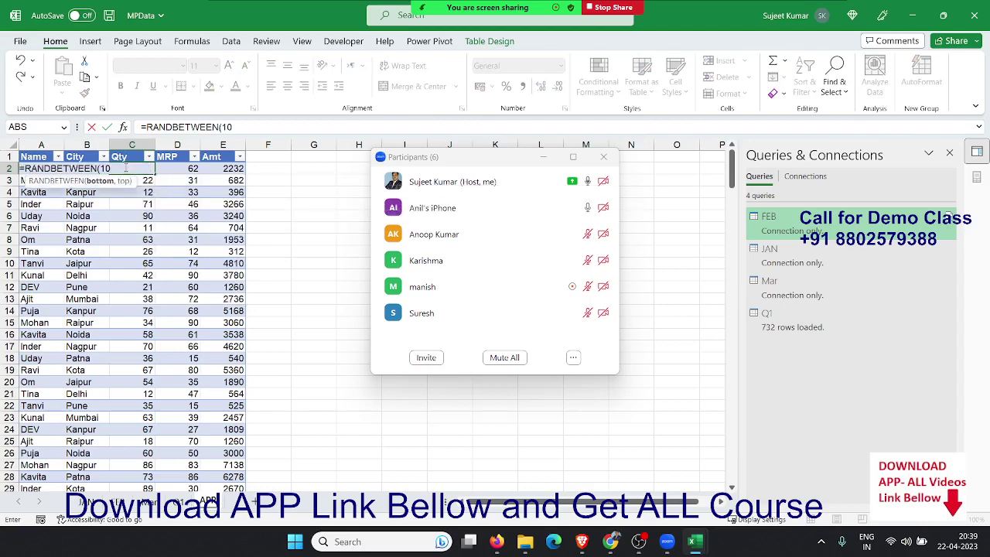
pyautogui.write(',90')
pyautogui.hotkey('ctrl', 'Return')
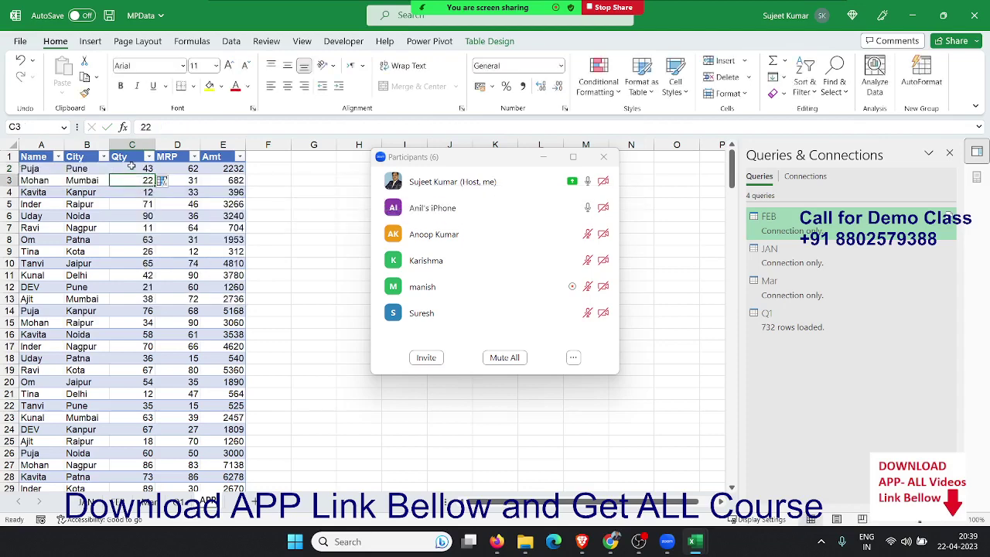
pyautogui.hotkey('shift', 'Right')
pyautogui.hotkey('shift', 'Right')
pyautogui.hotkey('shift', 'Left')
pyautogui.hotkey('ctrl', 'shift', 'Down')
pyautogui.hotkey('ctrl', 'd')
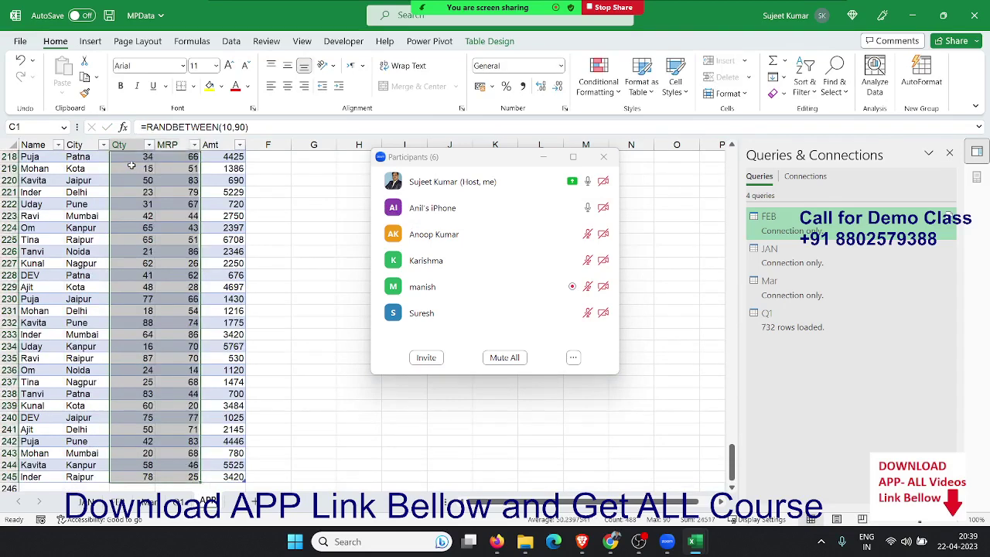
pyautogui.hotkey('ctrl', 'Up')
pyautogui.press('Right')
pyautogui.press('Right')
pyautogui.press('Down')
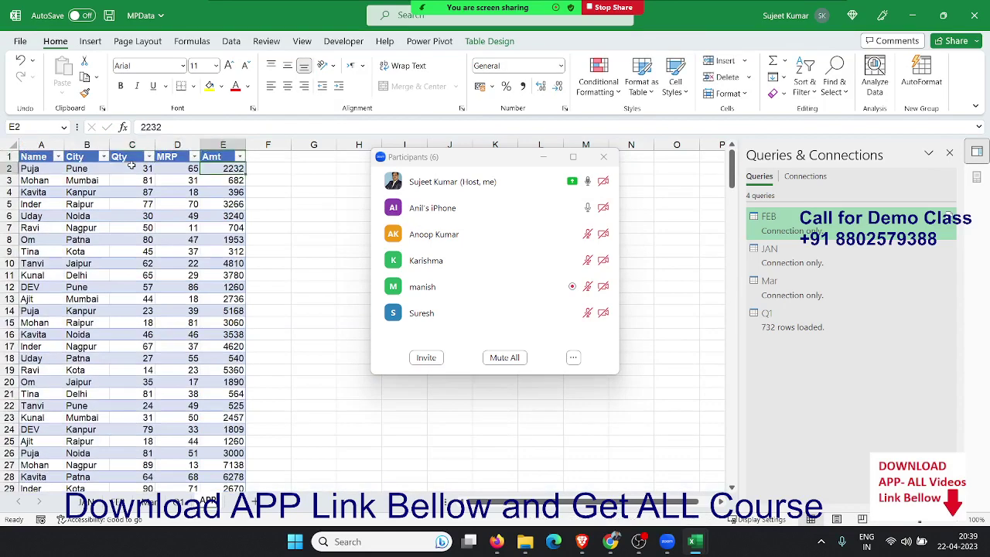
pyautogui.write('=')
pyautogui.click(132, 166)
pyautogui.write('*')
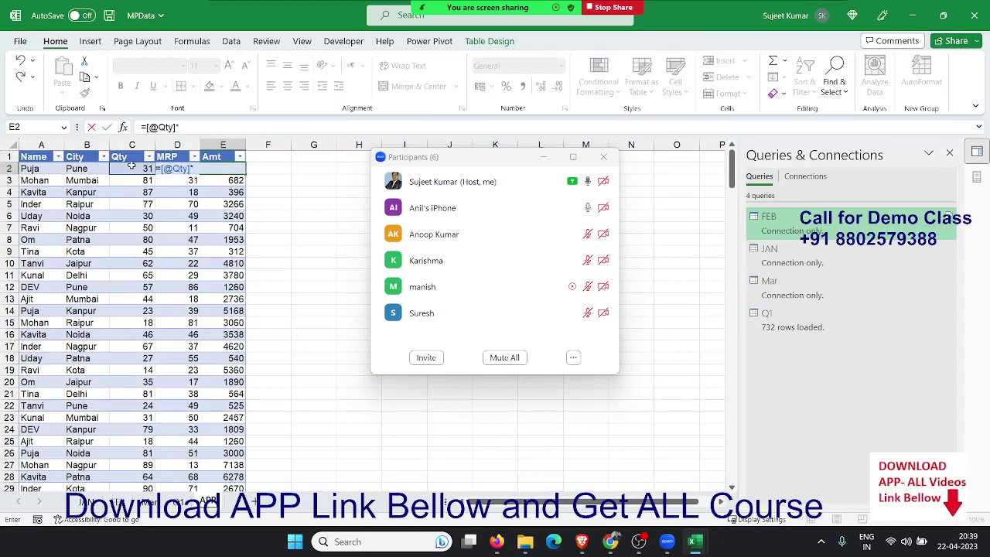
pyautogui.press('Left')
pyautogui.press('Return')
pyautogui.press('Up')
pyautogui.hotkey('ctrl', 'shift', 'Down')
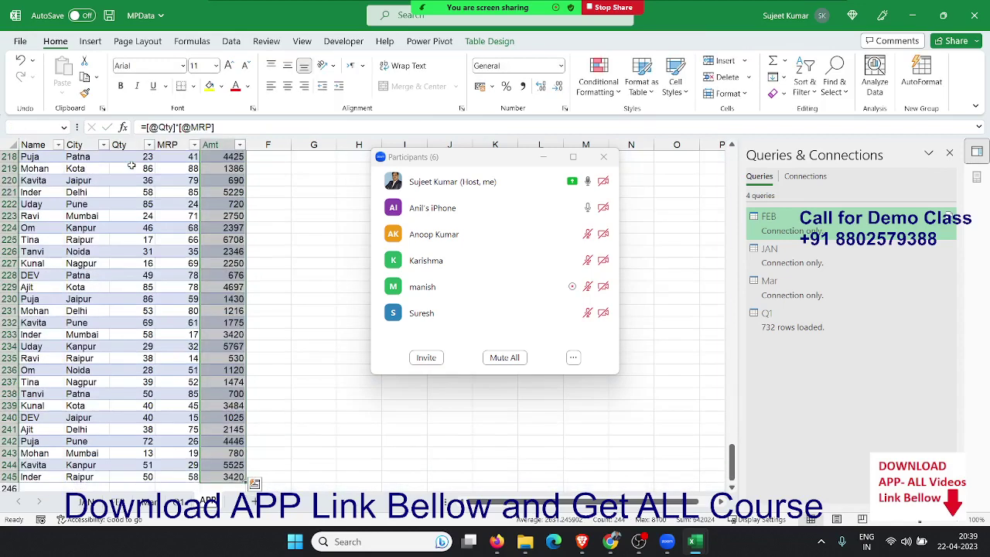
pyautogui.hotkey('ctrl', 'Up')
pyautogui.press('Left')
pyautogui.press('Left')
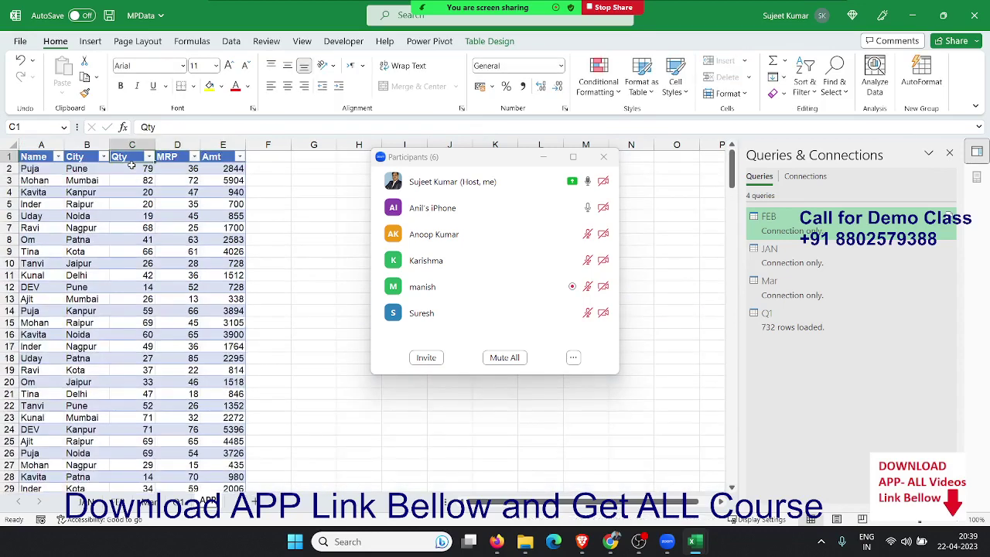
# Step: Convert the Qty and MRP columns to fixed values with Paste Values
pyautogui.press('Down')
pyautogui.hotkey('shift', 'Right')
pyautogui.hotkey('ctrl', 'shift', 'Down')
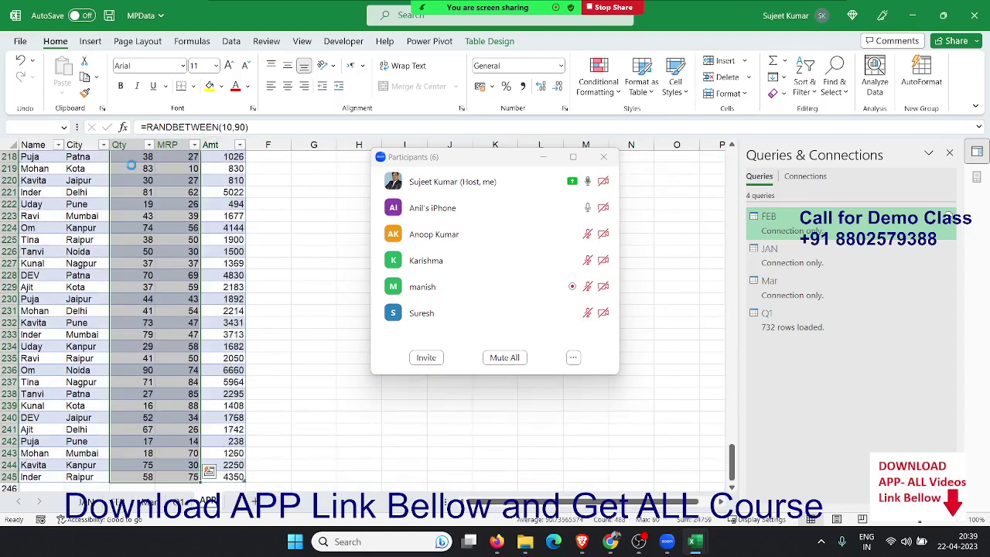
pyautogui.hotkey('ctrl', 'c')
pyautogui.click(63, 92)
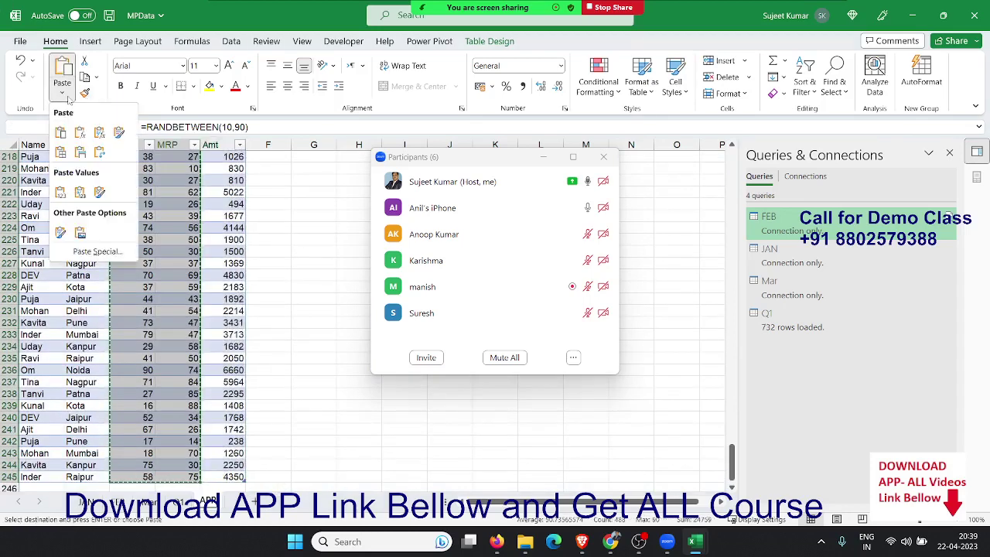
pyautogui.click(60, 192)
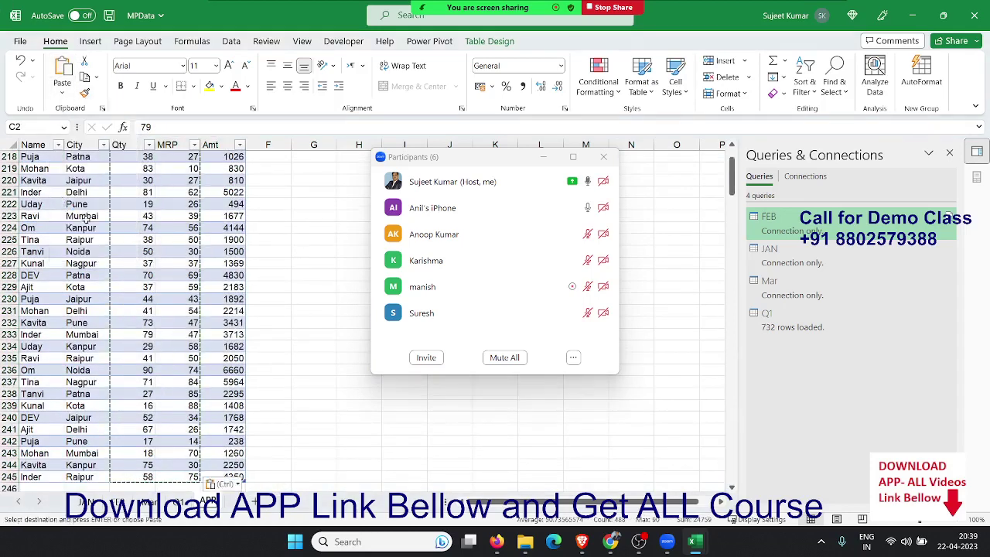
pyautogui.hotkey('ctrl', 'BackSpace')
pyautogui.click(603, 156)
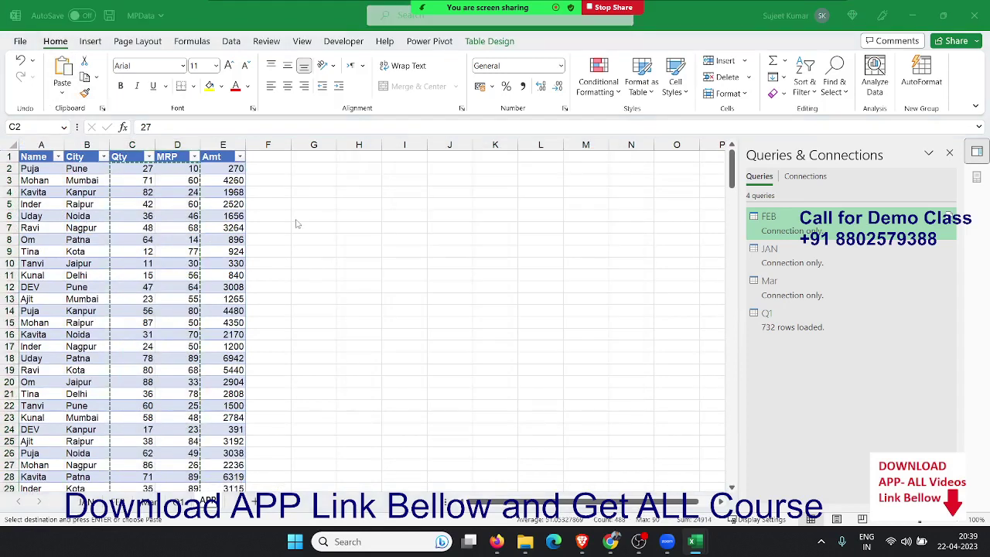
pyautogui.press('Escape')
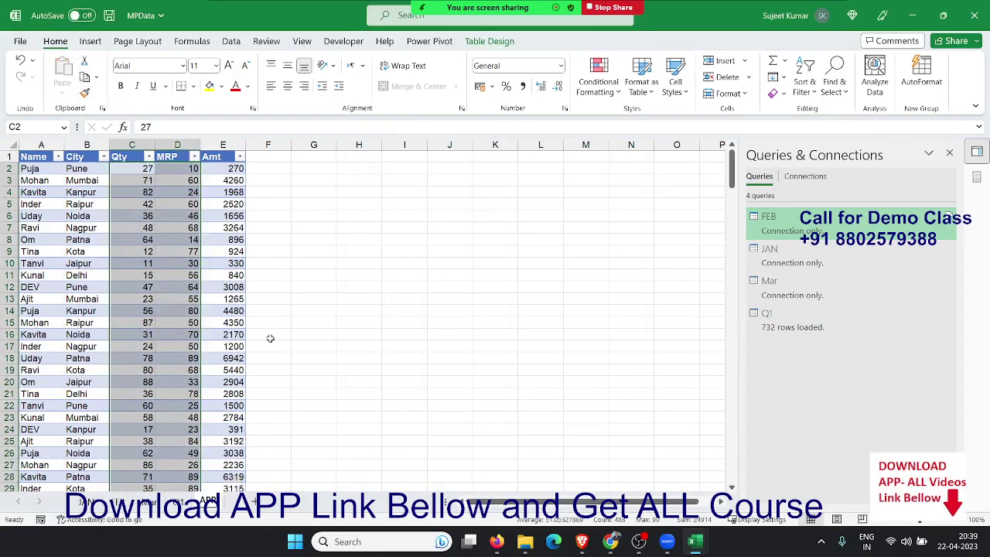
pyautogui.click(270, 337)
# Step: Check Recent Sources and Navigator from the FEB query (no APR yet), then save MPData
pyautogui.rightClick(762, 231)
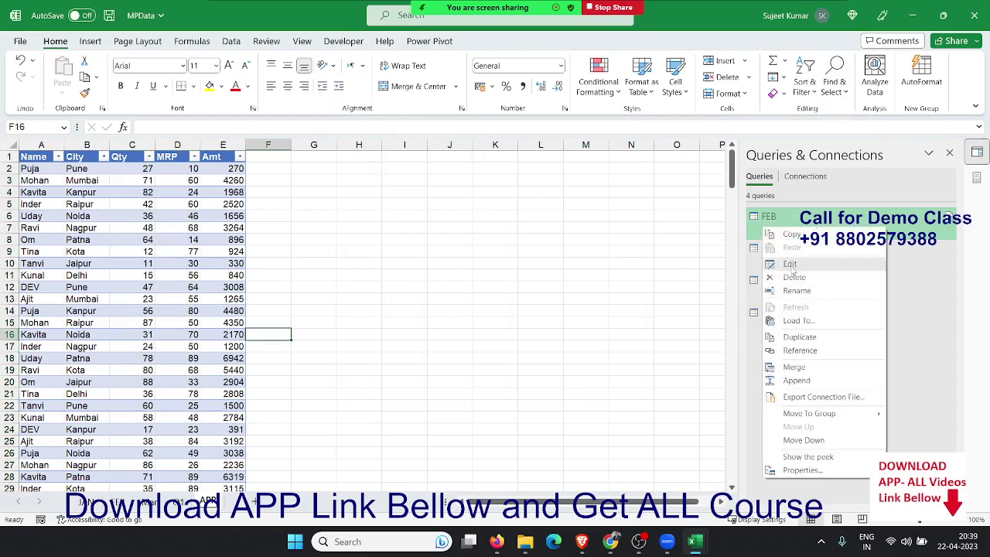
pyautogui.click(790, 266)
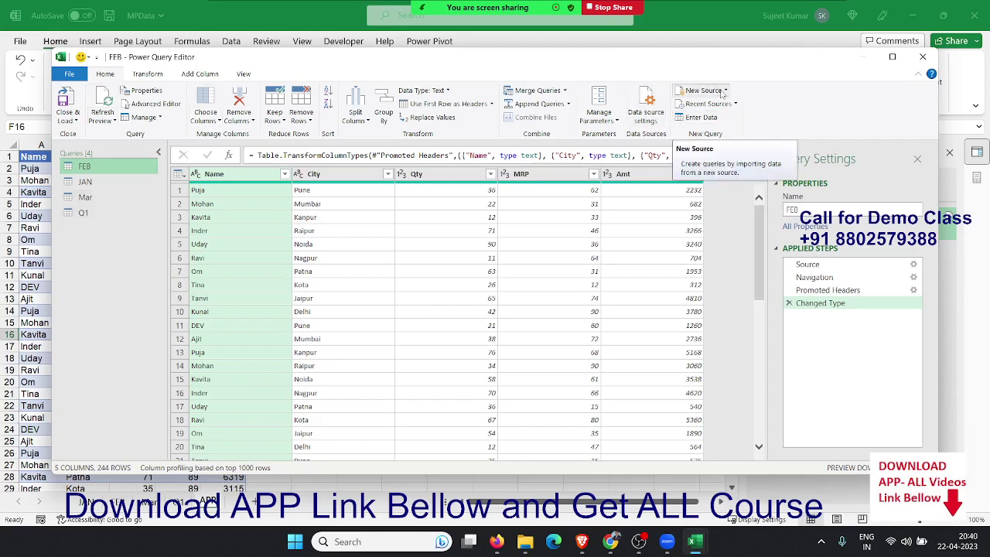
pyautogui.click(734, 104)
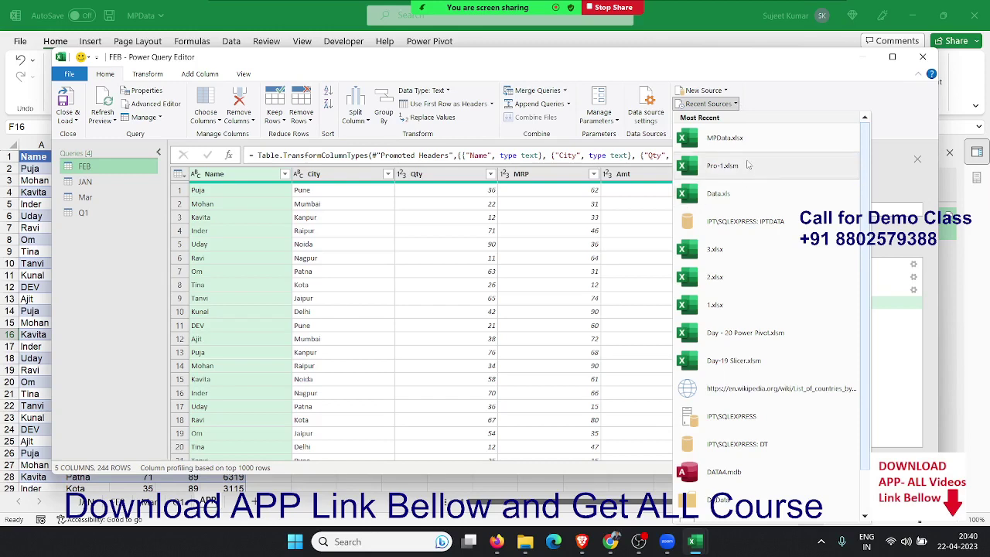
pyautogui.press('Escape')
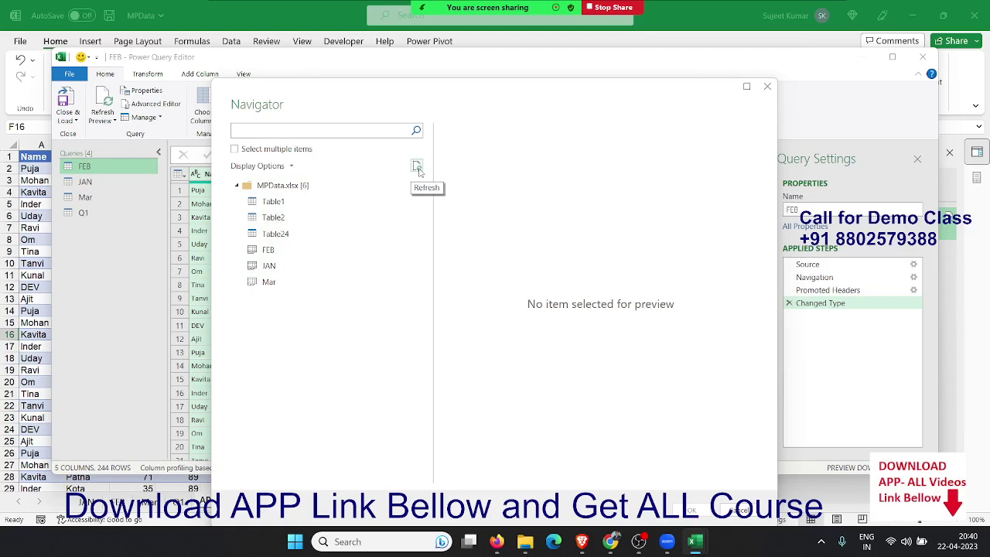
pyautogui.click(419, 170)
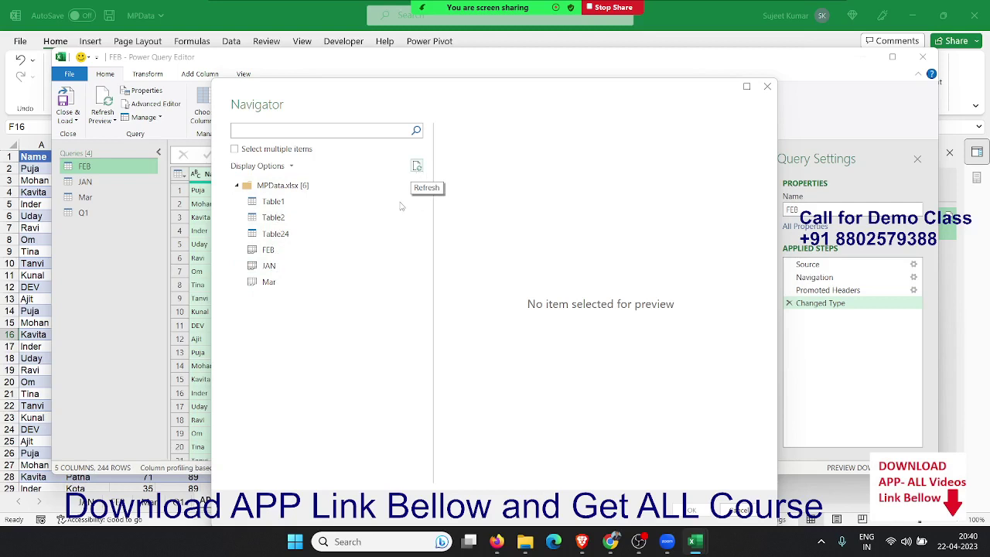
pyautogui.click(769, 88)
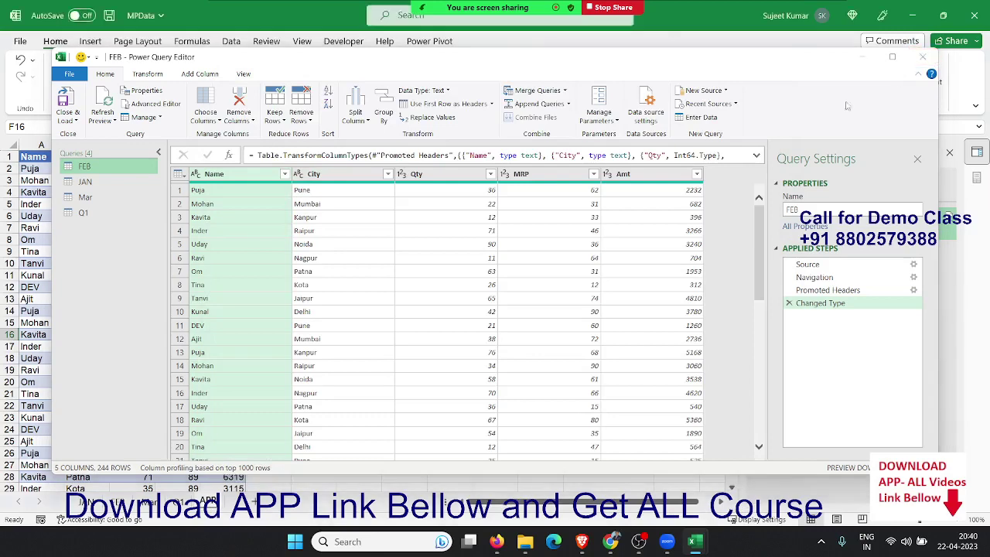
pyautogui.hotkey('ctrl', 's')
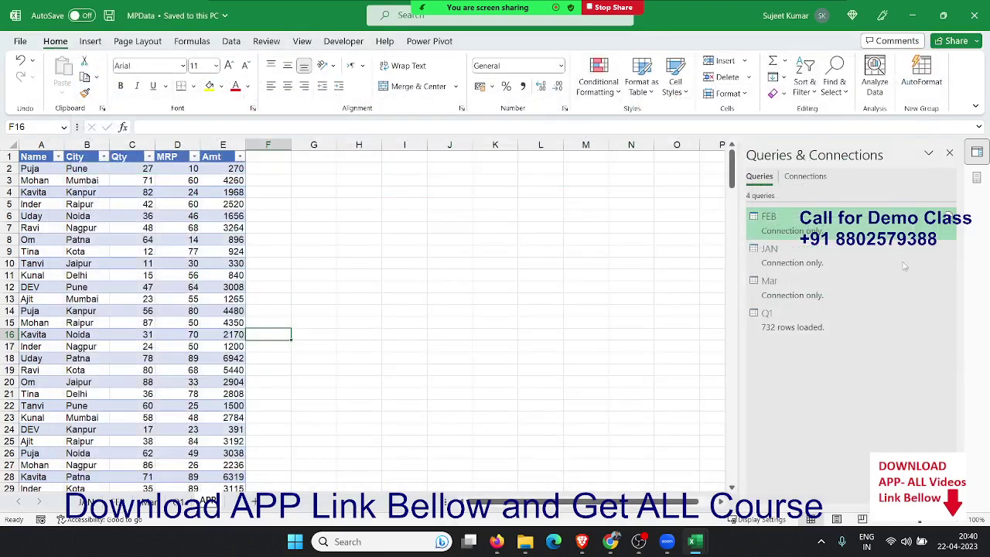
# Step: Add the APR sheet from MPData.xlsx via Recent Sources as a new query
pyautogui.rightClick(862, 226)
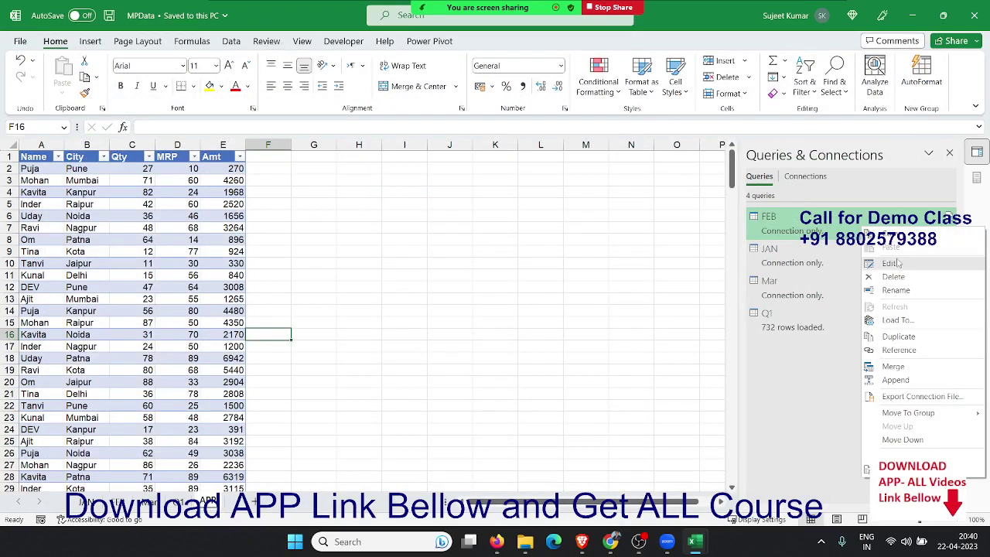
pyautogui.click(890, 264)
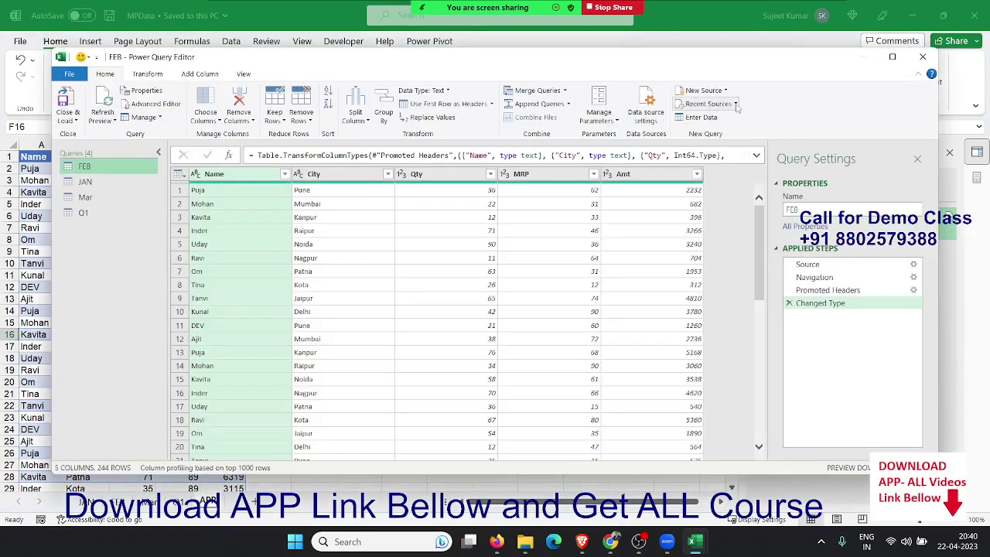
pyautogui.click(735, 104)
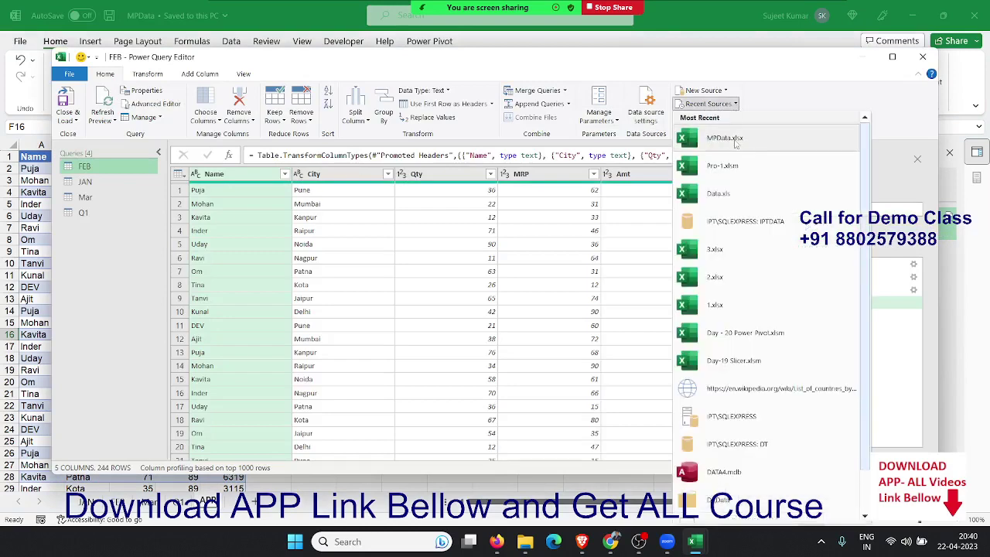
pyautogui.click(735, 140)
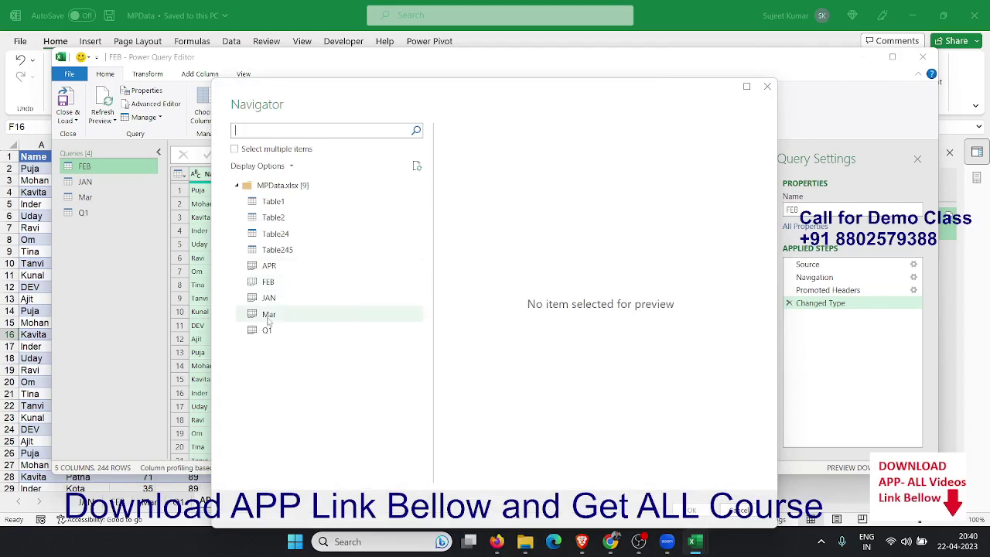
pyautogui.click(269, 269)
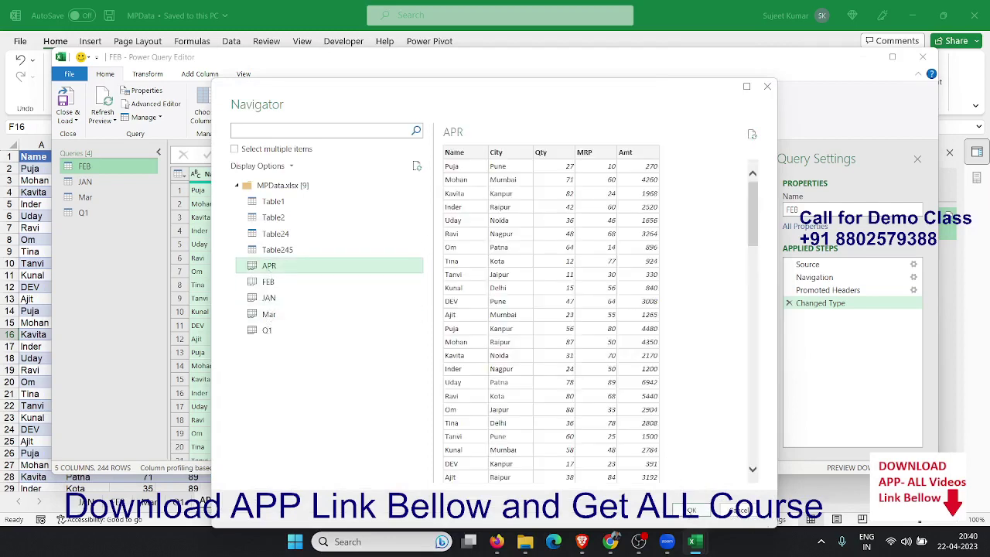
pyautogui.click(681, 508)
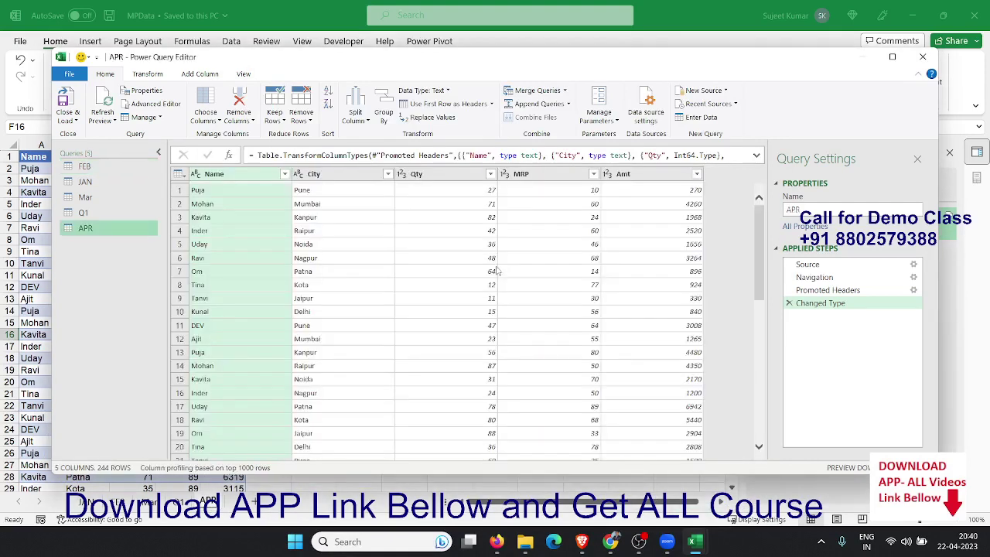
# Step: Select the Q1 query, leaving its options and name unchanged
pyautogui.click(81, 213)
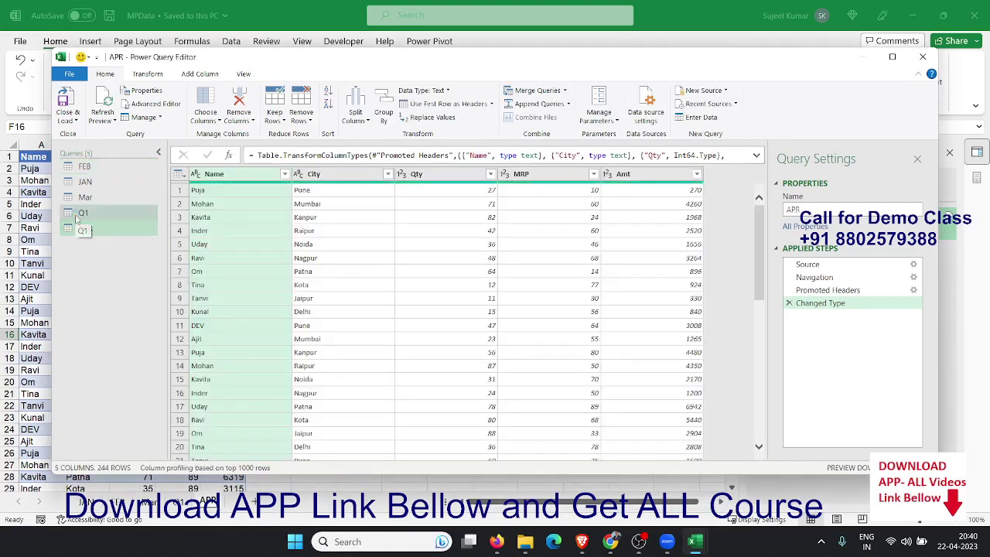
pyautogui.rightClick(79, 216)
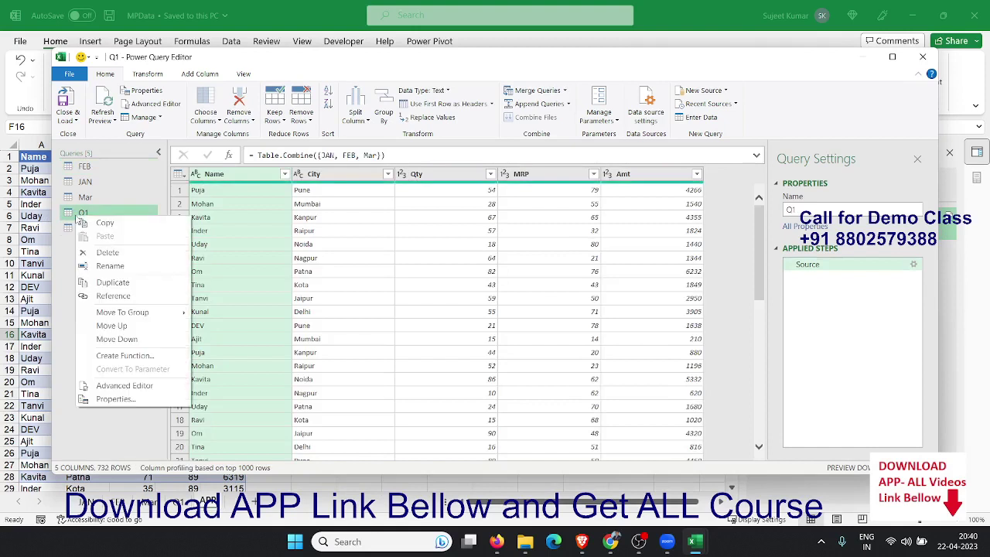
pyautogui.click(106, 212)
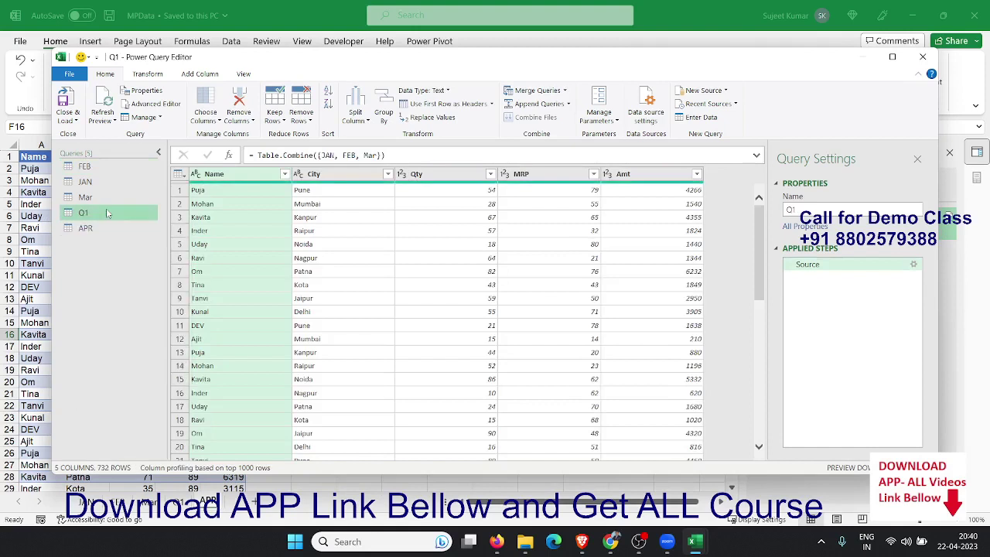
pyautogui.doubleClick(68, 216)
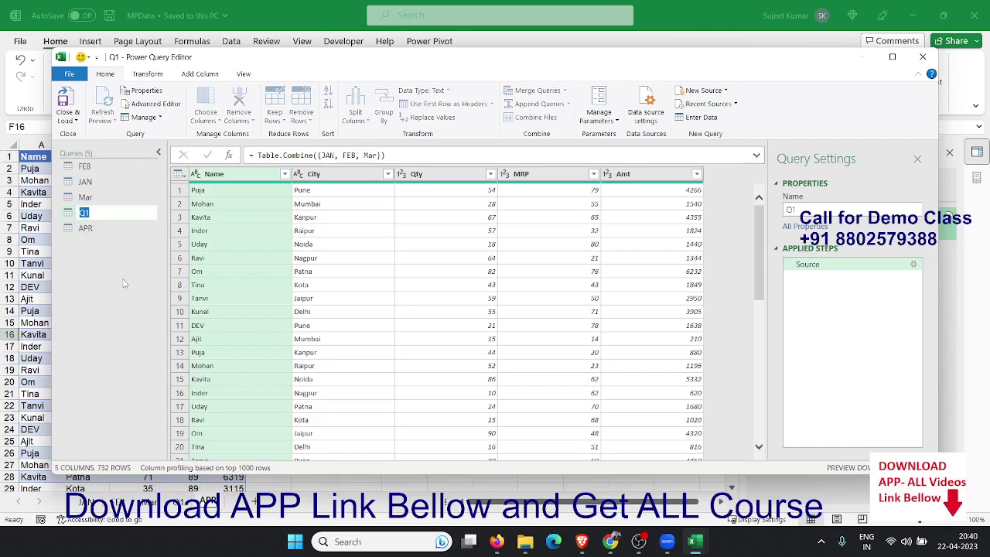
pyautogui.press('Return')
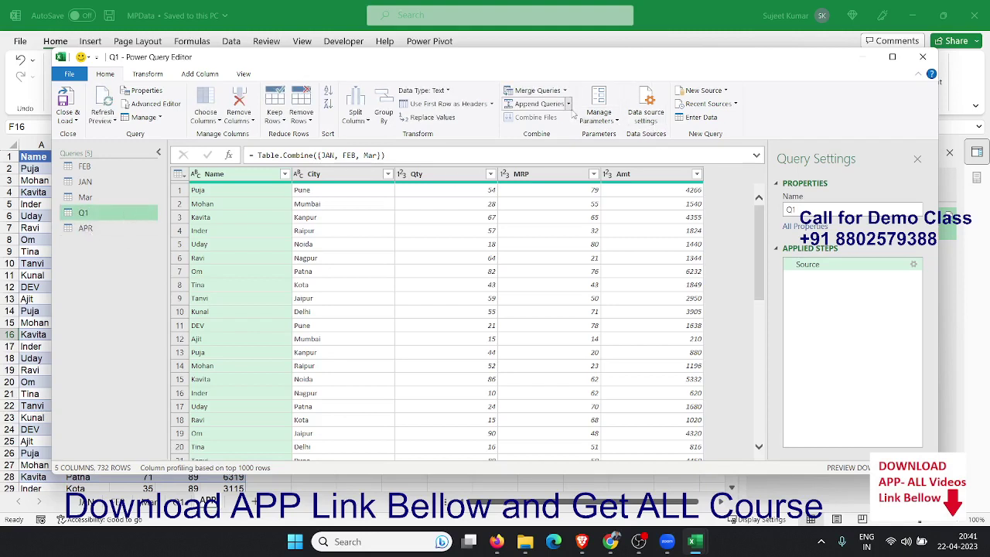
# Step: Append APR onto Q1 as a three-or-more-tables append and load the 976-row result
pyautogui.click(539, 104)
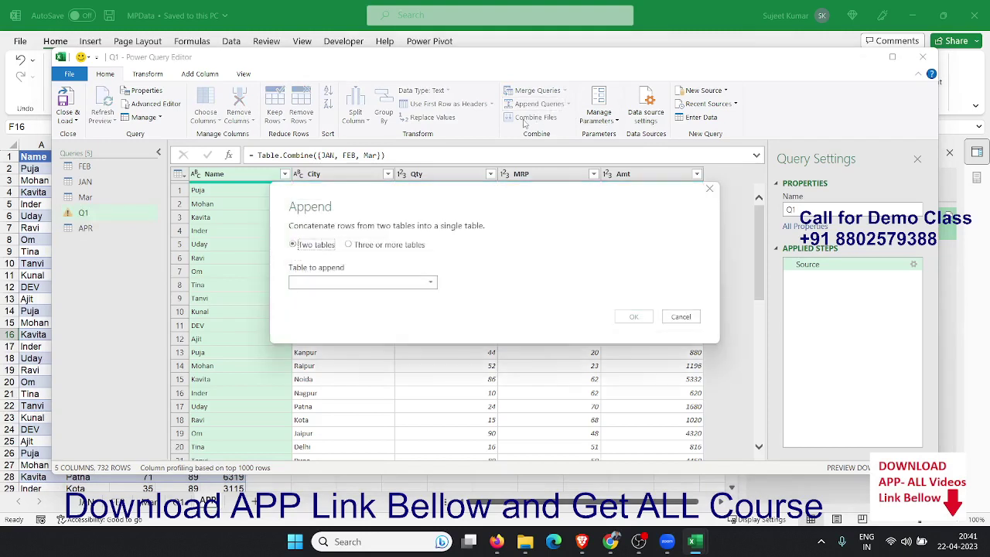
pyautogui.click(370, 244)
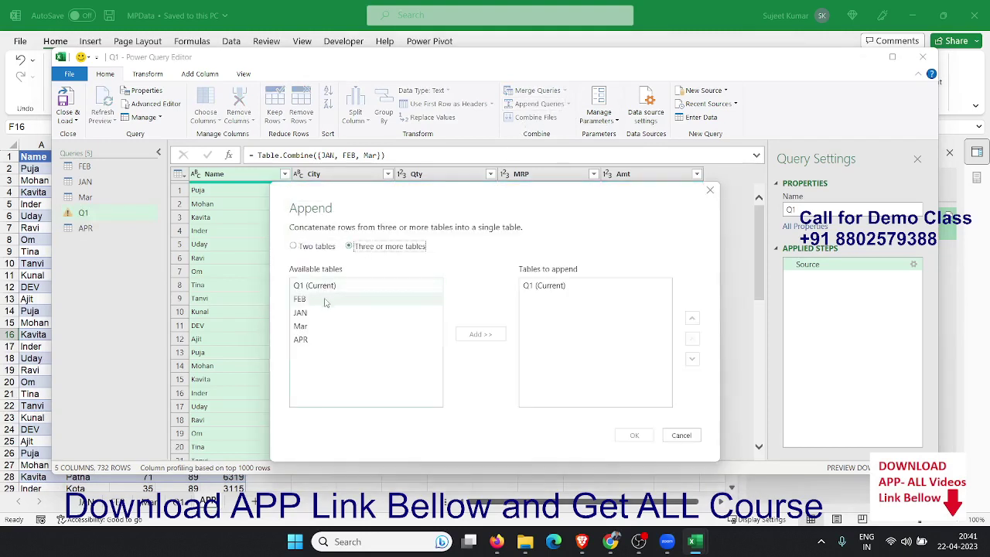
pyautogui.click(314, 288)
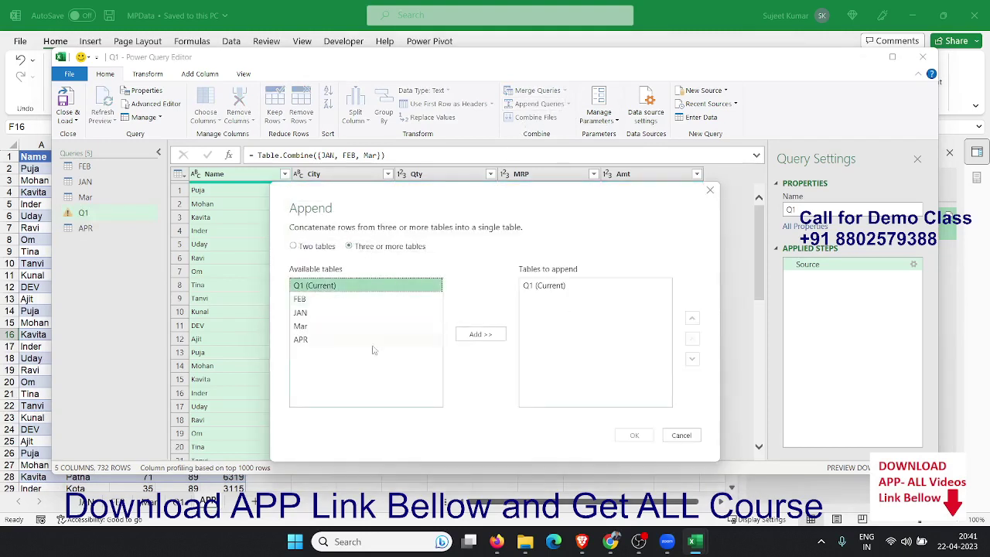
pyautogui.click(343, 341)
pyautogui.click(480, 334)
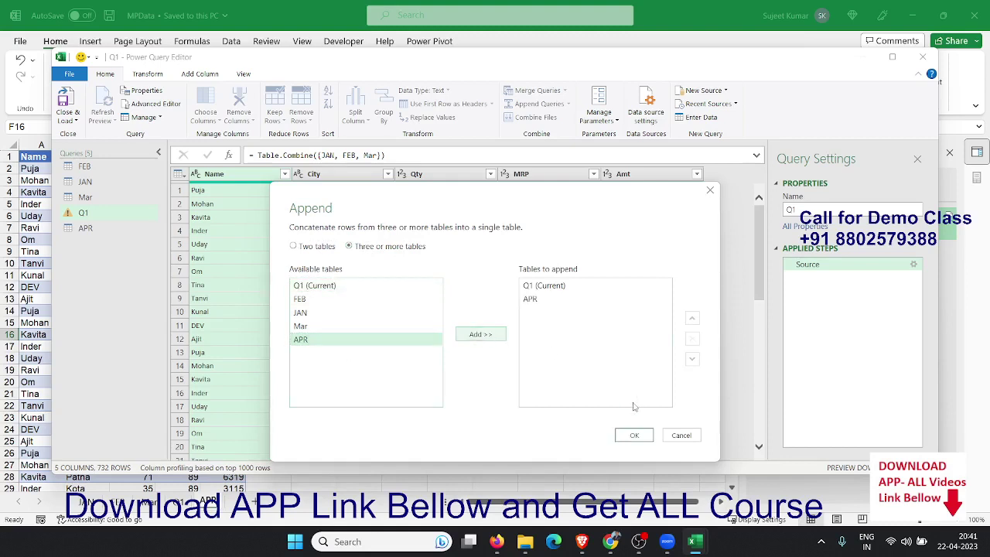
pyautogui.click(634, 434)
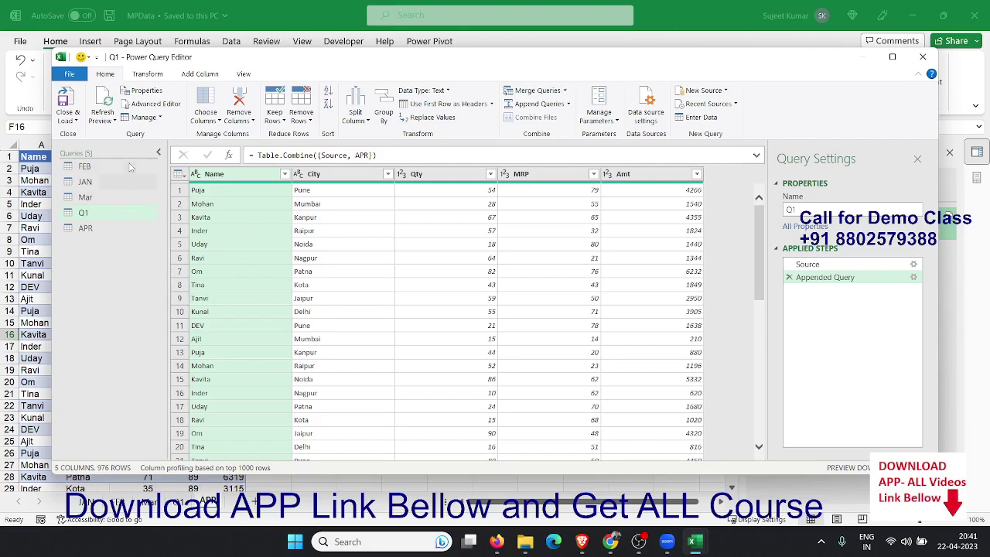
pyautogui.click(77, 105)
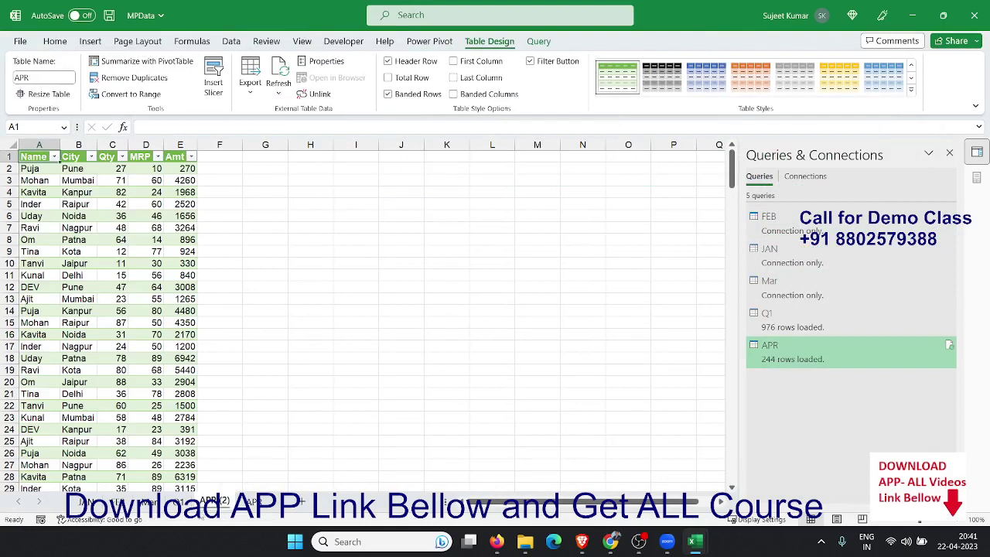
# Step: Delete the APR (2) sheet so the Name/Qty pivot sheet shows a 49678 total
pyautogui.rightClick(211, 503)
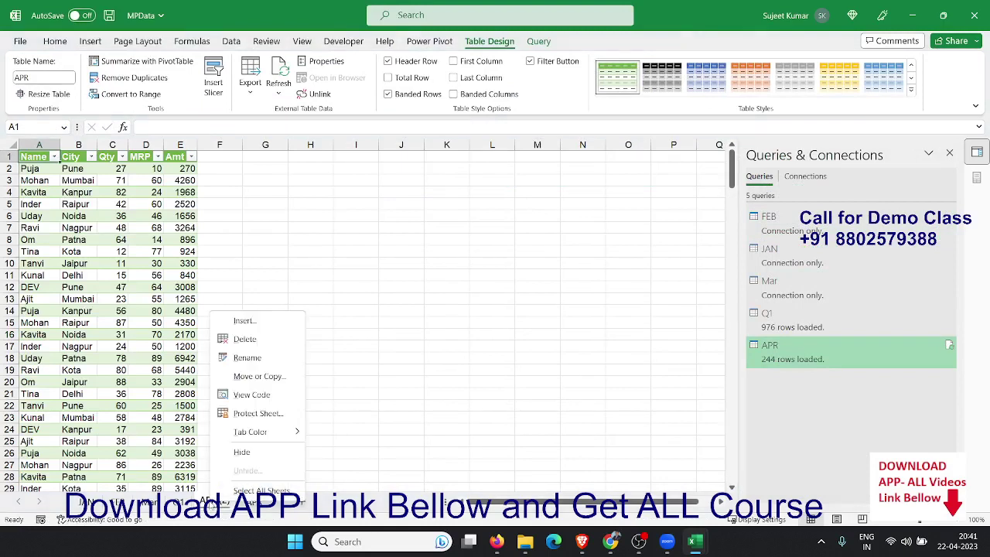
pyautogui.click(259, 341)
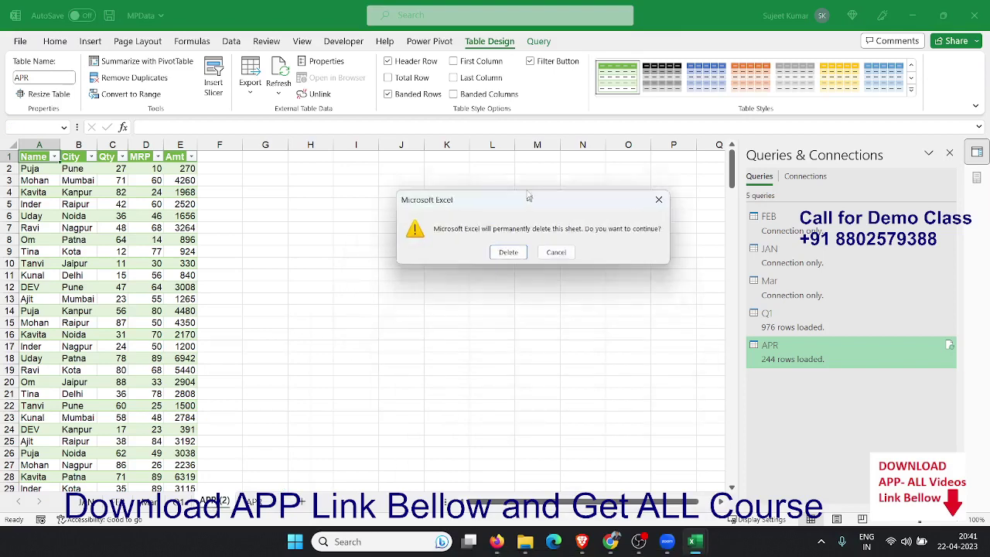
pyautogui.click(501, 239)
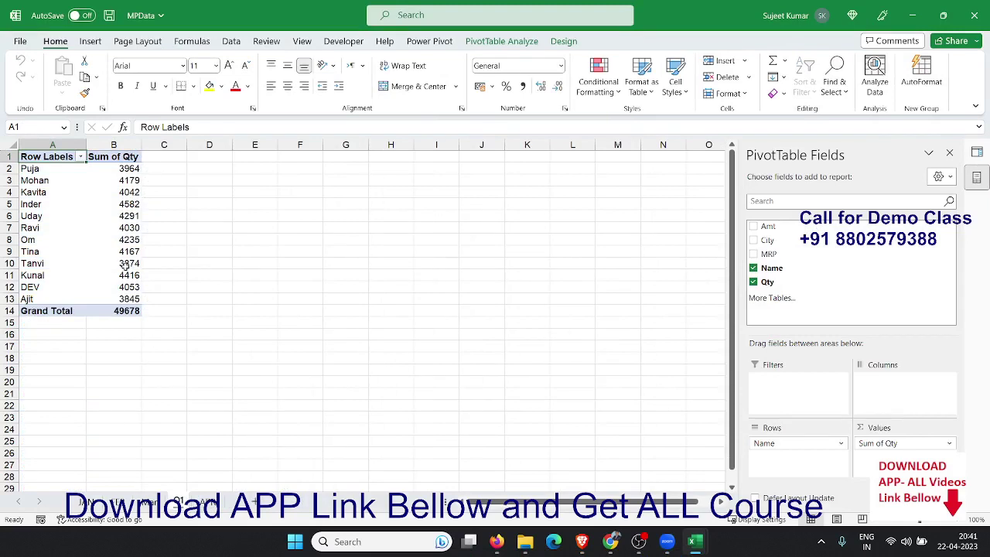
# Step: Check pivot Qty totals such as Ajit's 3845, then drill into the 49678 Grand Total
pyautogui.click(126, 263)
pyautogui.click(122, 299)
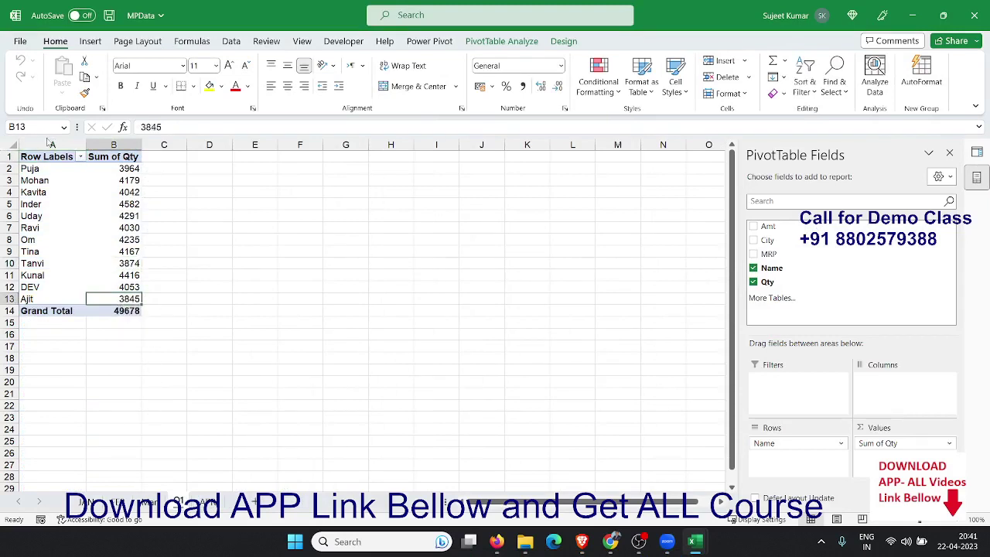
pyautogui.rightClick(77, 180)
pyautogui.click(116, 249)
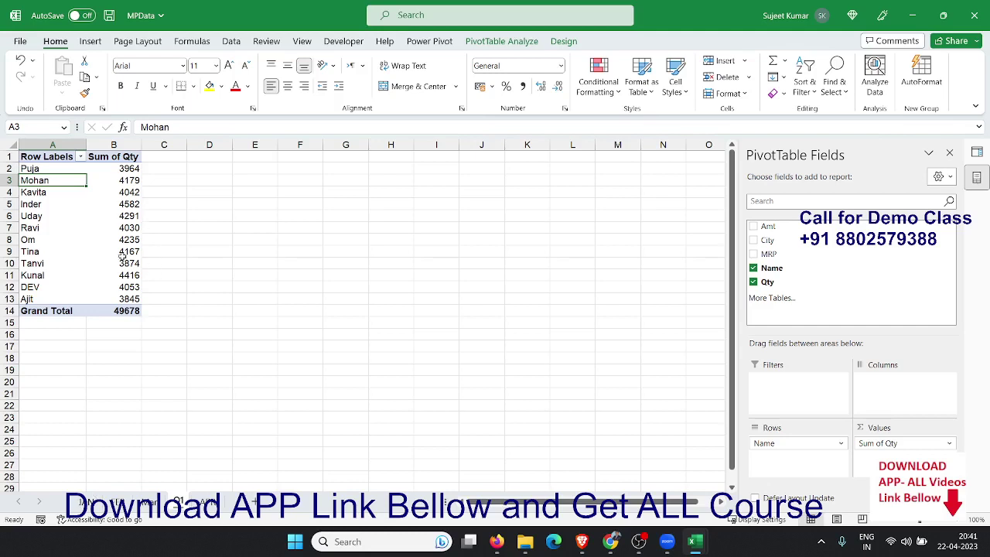
pyautogui.click(121, 311)
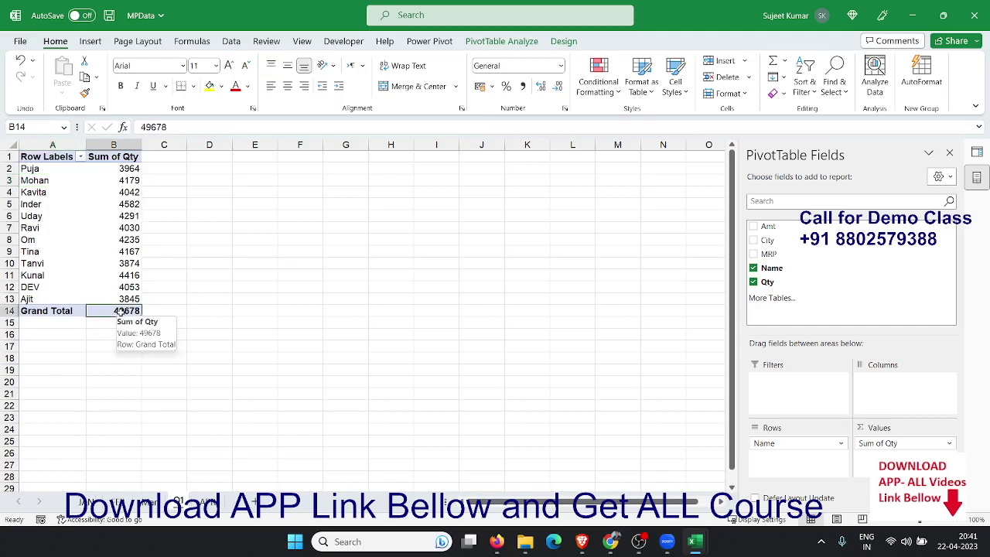
pyautogui.doubleClick(121, 310)
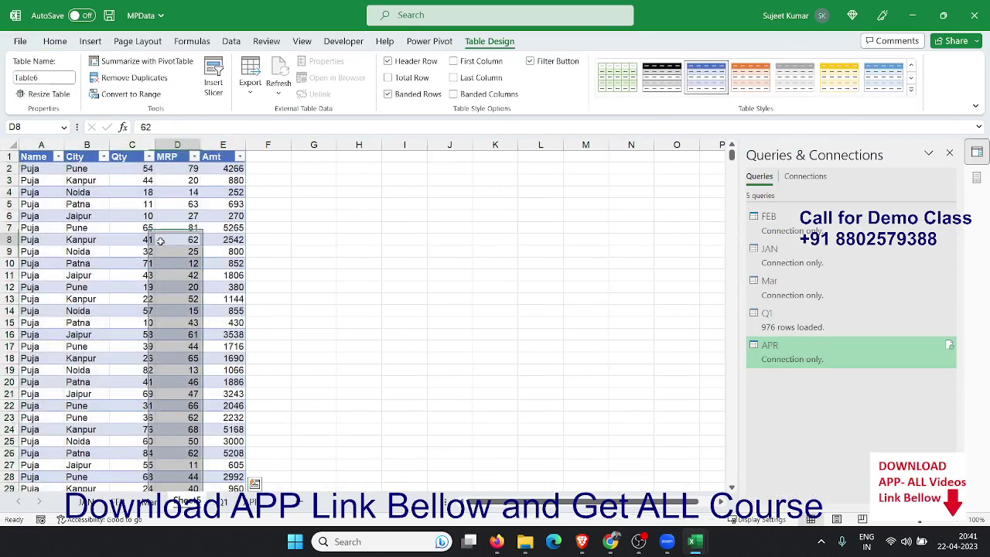
# Step: Check the last data rows of the drill-down table and the JAN and FEB sheets
pyautogui.click(165, 239)
pyautogui.hotkey('ctrl', 'Down')
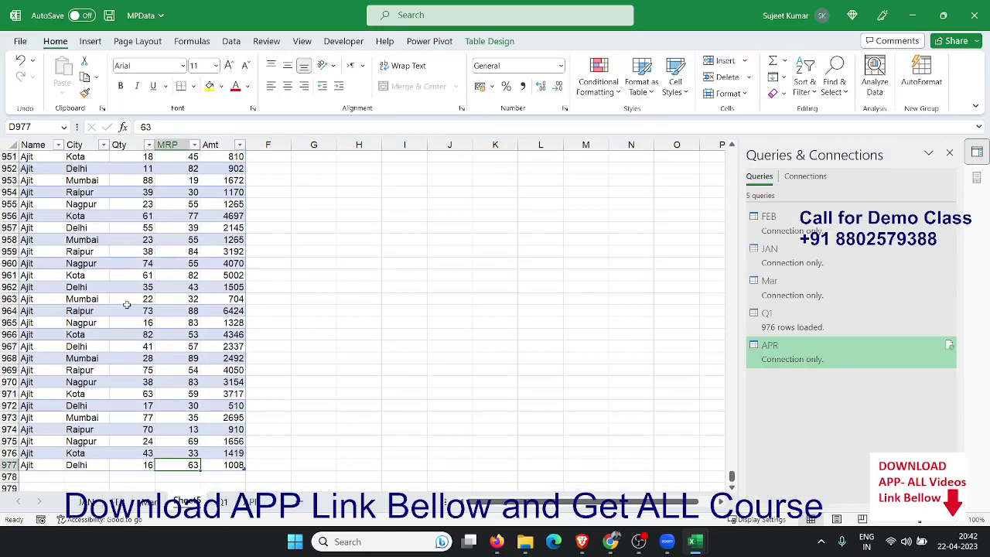
pyautogui.click(89, 501)
pyautogui.click(89, 251)
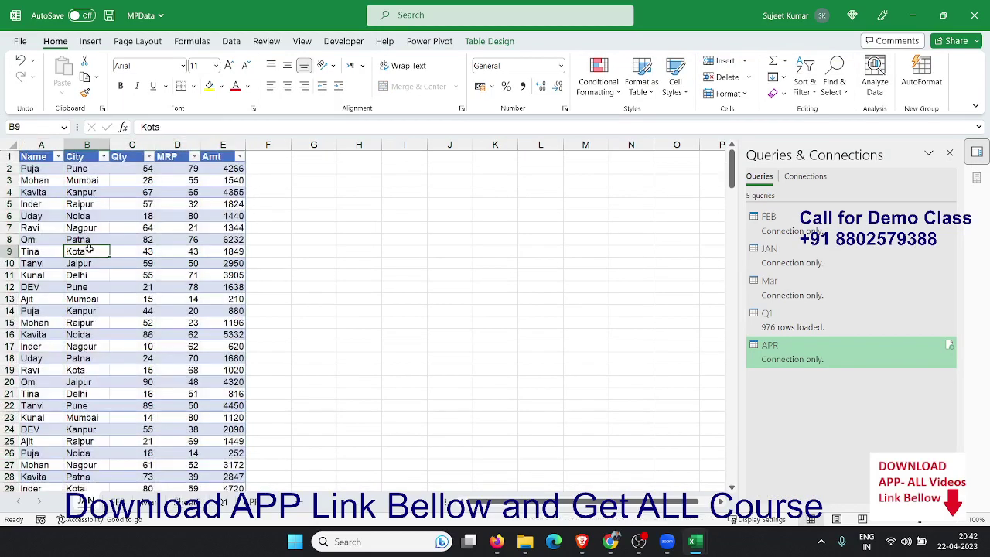
pyautogui.press('Left')
pyautogui.hotkey('ctrl', 'Down')
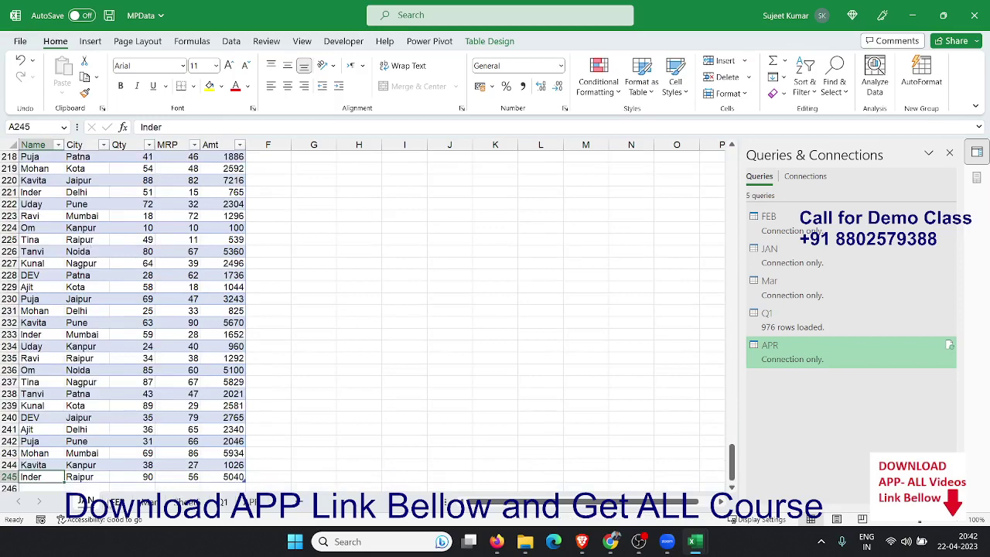
pyautogui.click(117, 501)
pyautogui.press('Down')
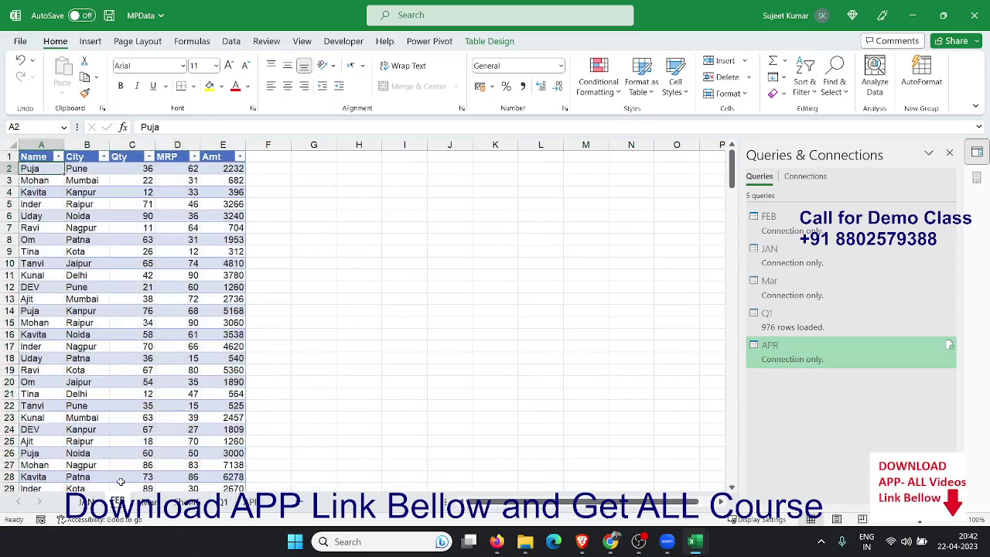
pyautogui.hotkey('ctrl', 'Down')
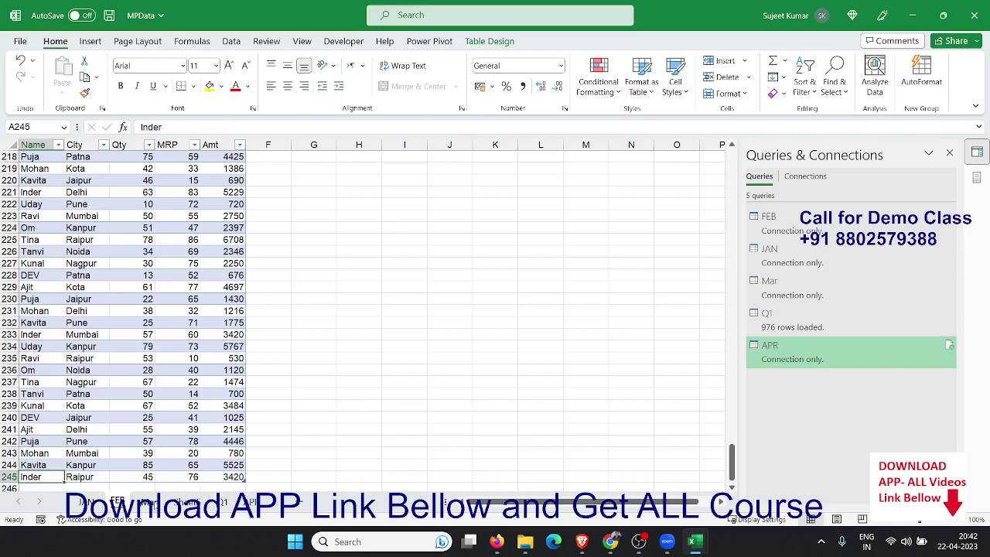
# Step: Check the Mar and APR sheet data, then return to the Name/Qty PivotTable sheet
pyautogui.click(148, 501)
pyautogui.click(83, 371)
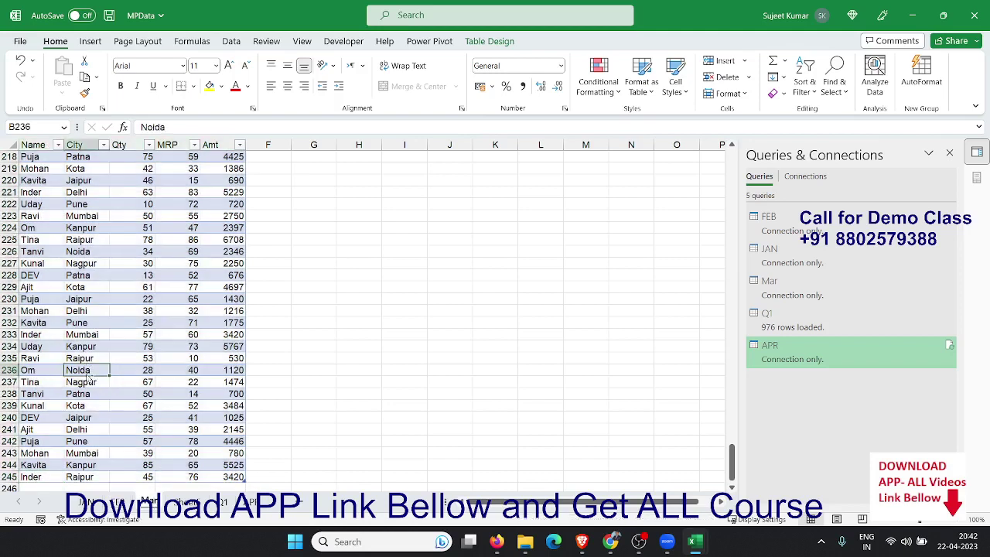
pyautogui.press('Left')
pyautogui.hotkey('ctrl', 'Down')
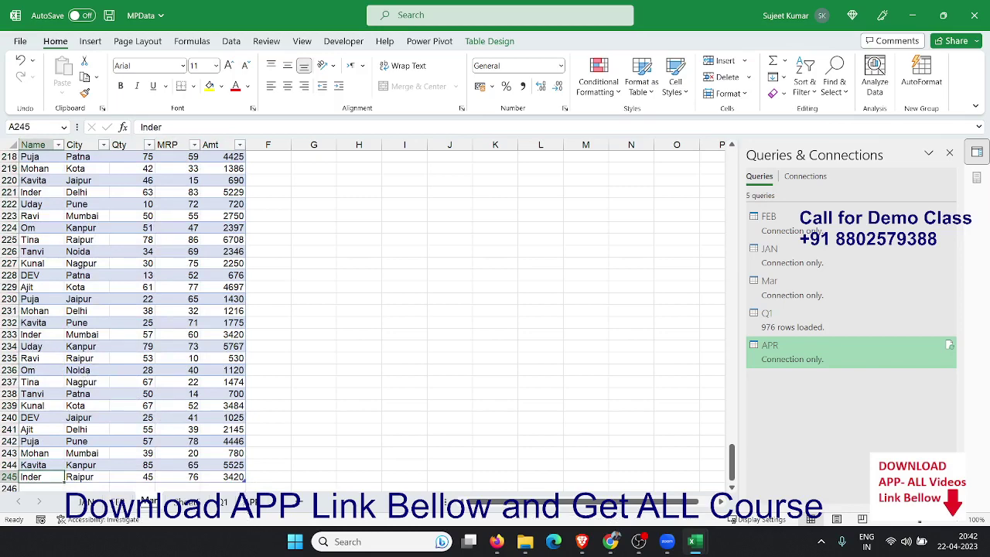
pyautogui.click(249, 501)
pyautogui.click(161, 326)
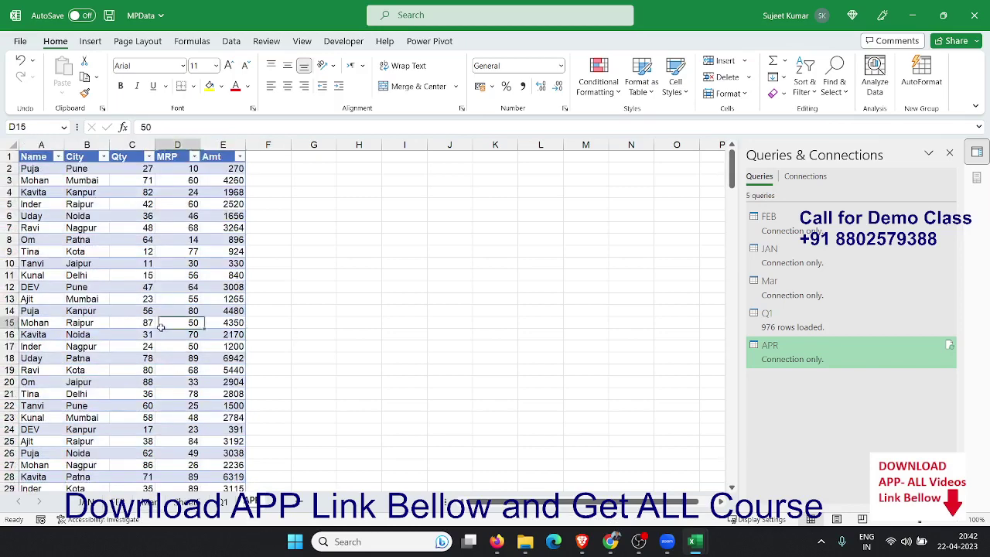
pyautogui.click(225, 503)
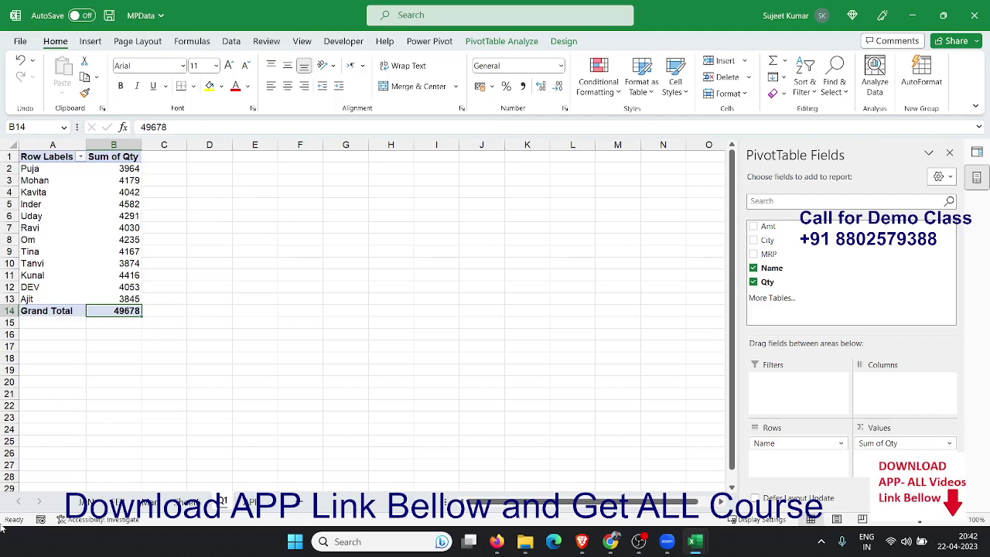
pyautogui.click(232, 43)
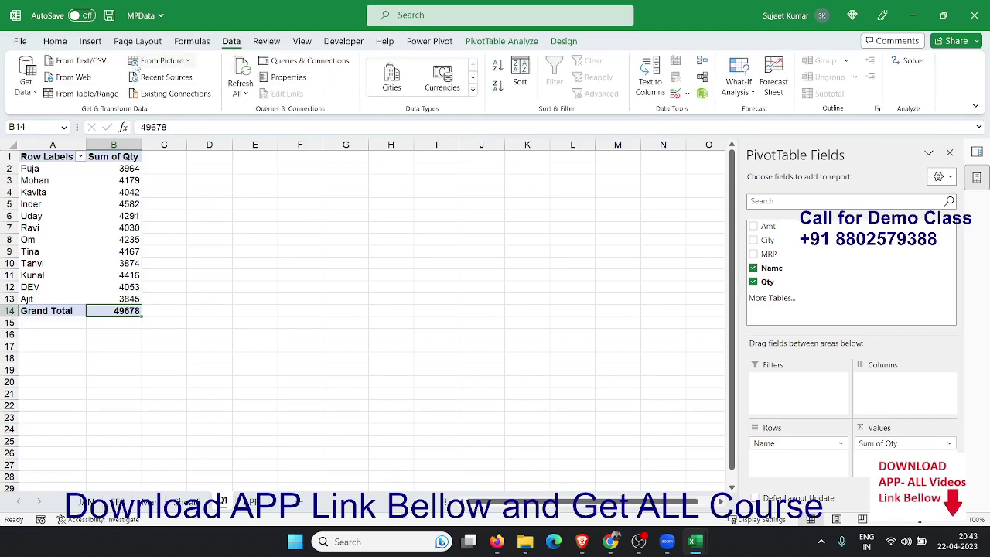
pyautogui.click(23, 91)
pyautogui.moveTo(65, 114)
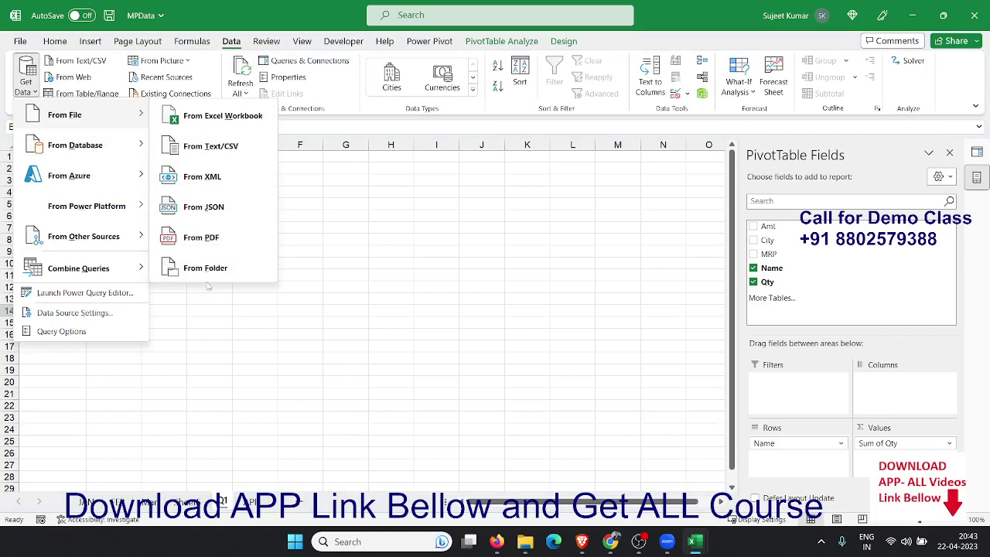
pyautogui.click(306, 246)
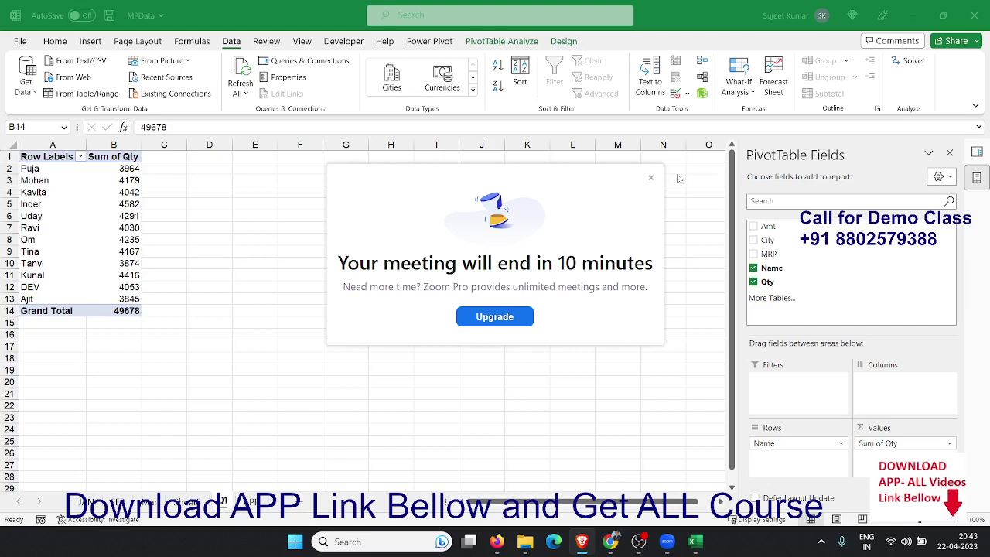
pyautogui.click(651, 178)
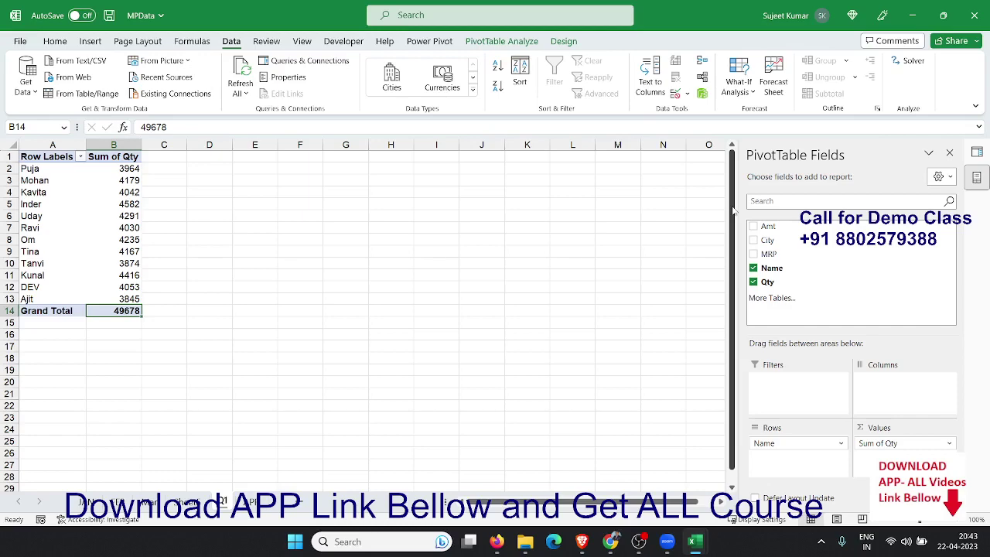
pyautogui.click(20, 41)
pyautogui.scroll(-3, 209, 324)
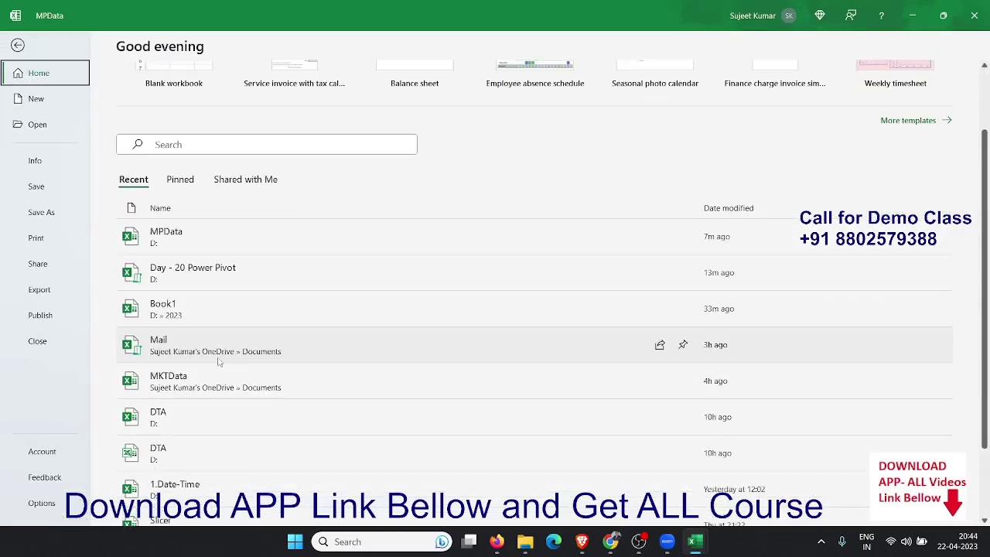
pyautogui.scroll(-1, 232, 387)
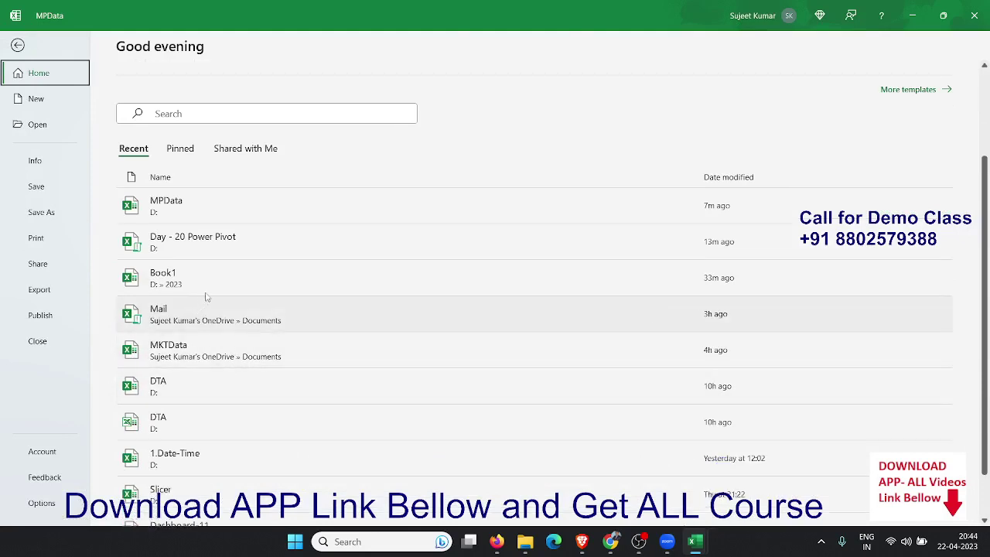
pyautogui.scroll(-2, 207, 300)
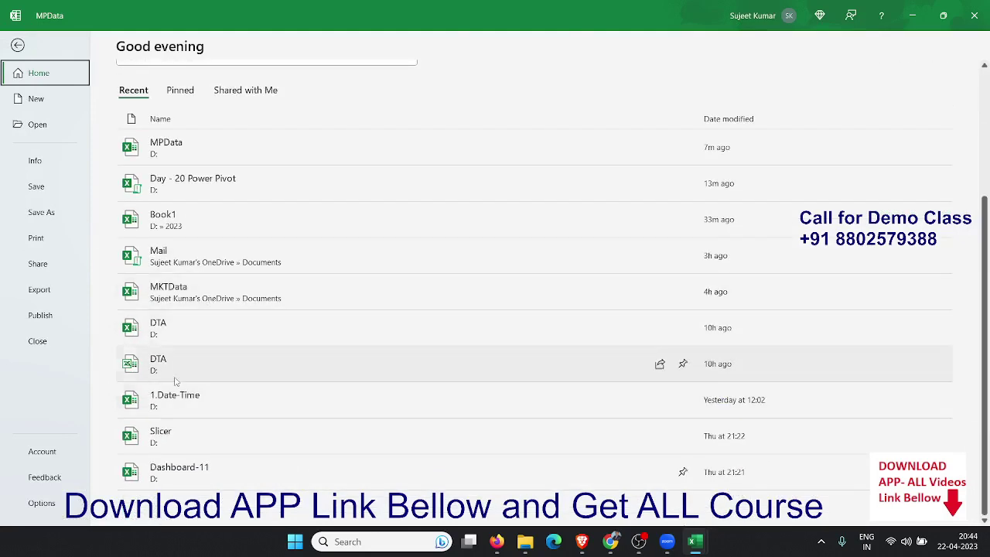
pyautogui.click(150, 464)
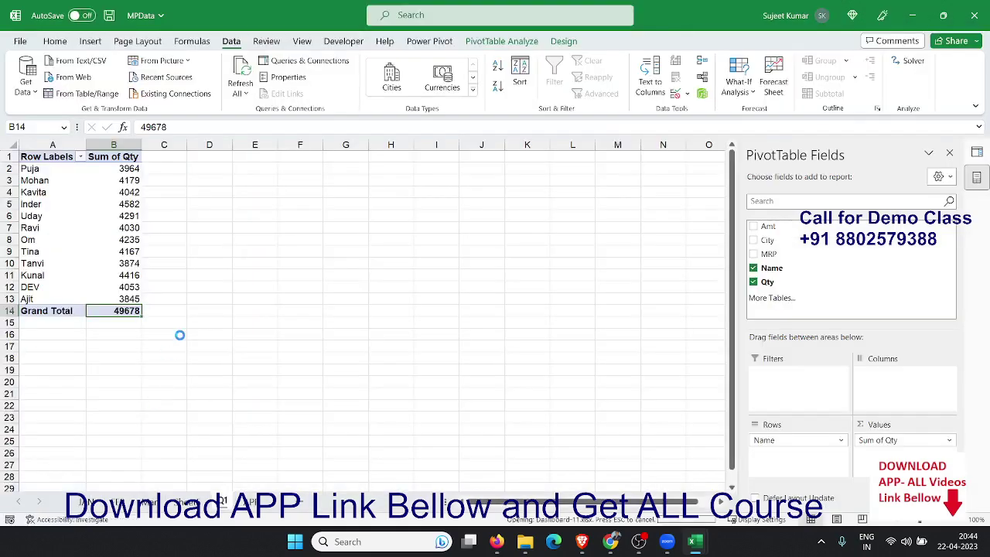
pyautogui.scroll(-2, 508, 319)
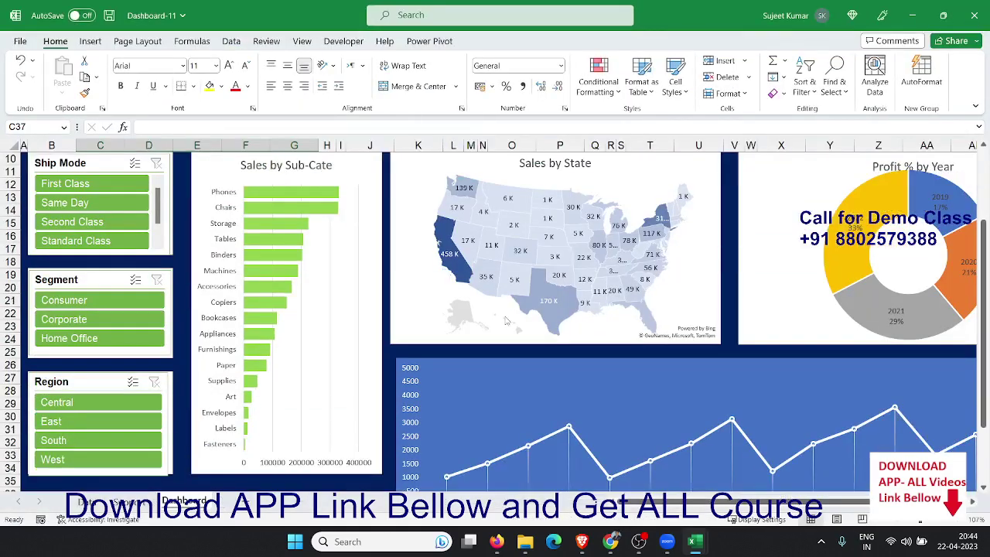
pyautogui.scroll(-2, 502, 321)
pyautogui.scroll(1, 486, 322)
pyautogui.scroll(4, 486, 322)
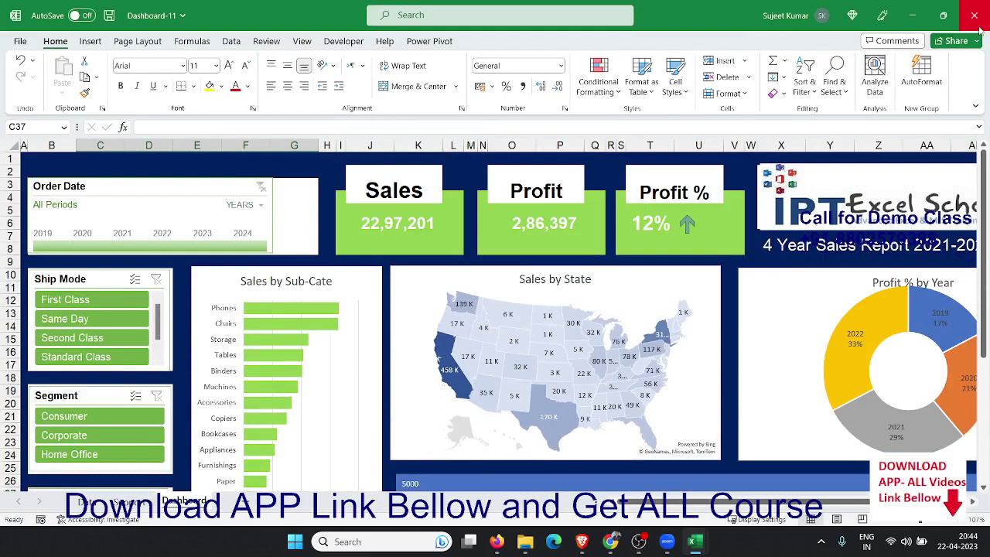
pyautogui.click(17, 42)
pyautogui.moveTo(189, 365)
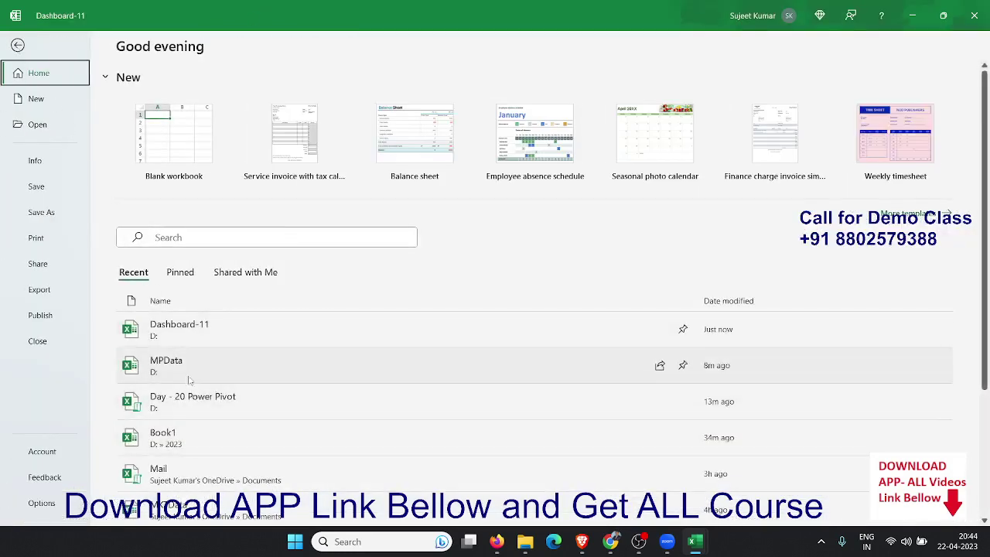
pyautogui.scroll(-1, 189, 375)
pyautogui.scroll(-1, 189, 376)
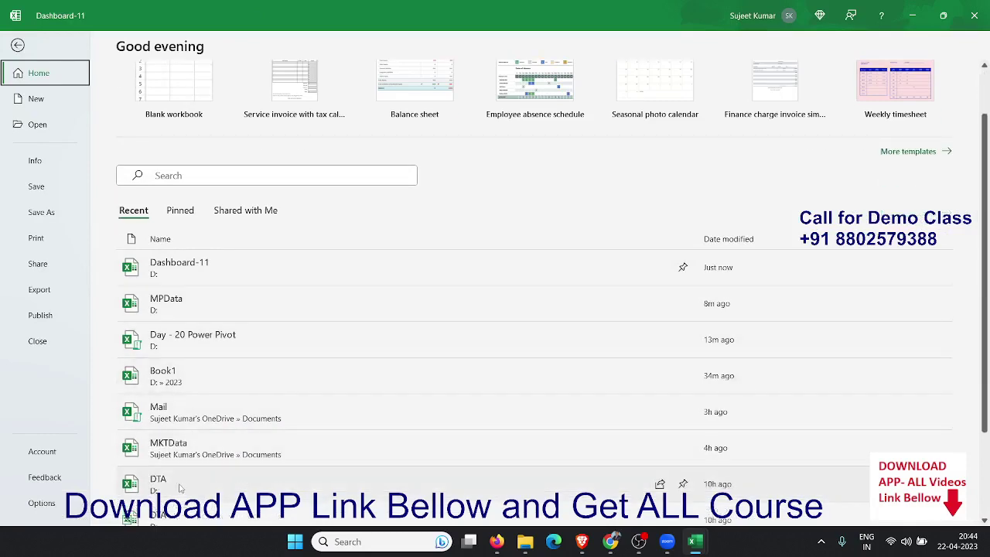
pyautogui.click(178, 492)
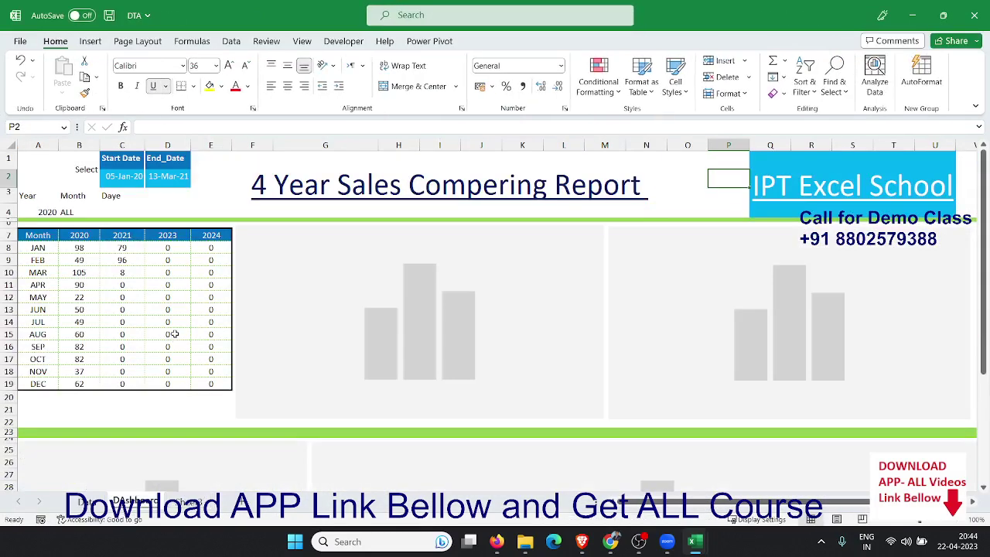
pyautogui.scroll(-2, 295, 301)
pyautogui.scroll(-2, 295, 301)
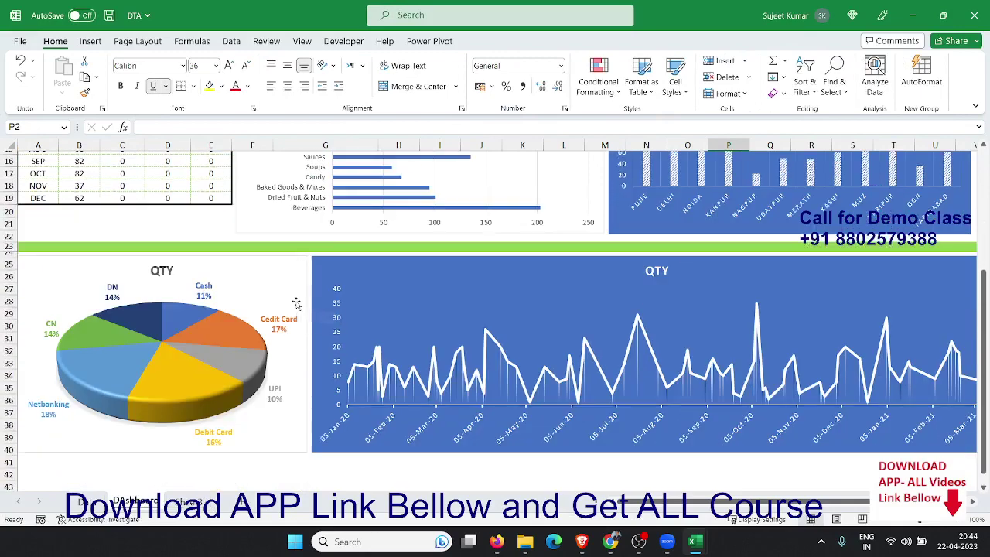
pyautogui.scroll(-1, 295, 302)
pyautogui.scroll(5, 295, 302)
pyautogui.click(112, 176)
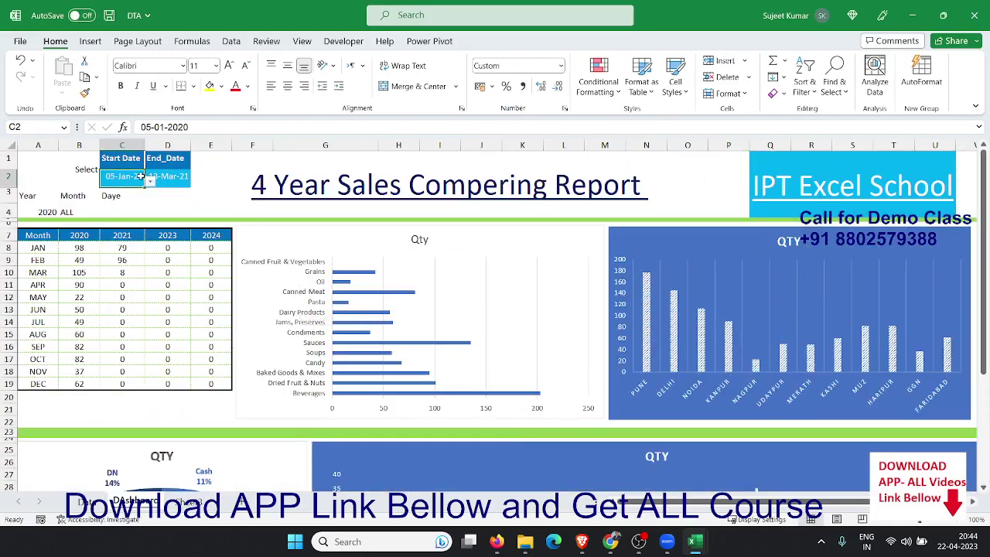
pyautogui.click(160, 177)
pyautogui.click(61, 210)
pyautogui.click(137, 206)
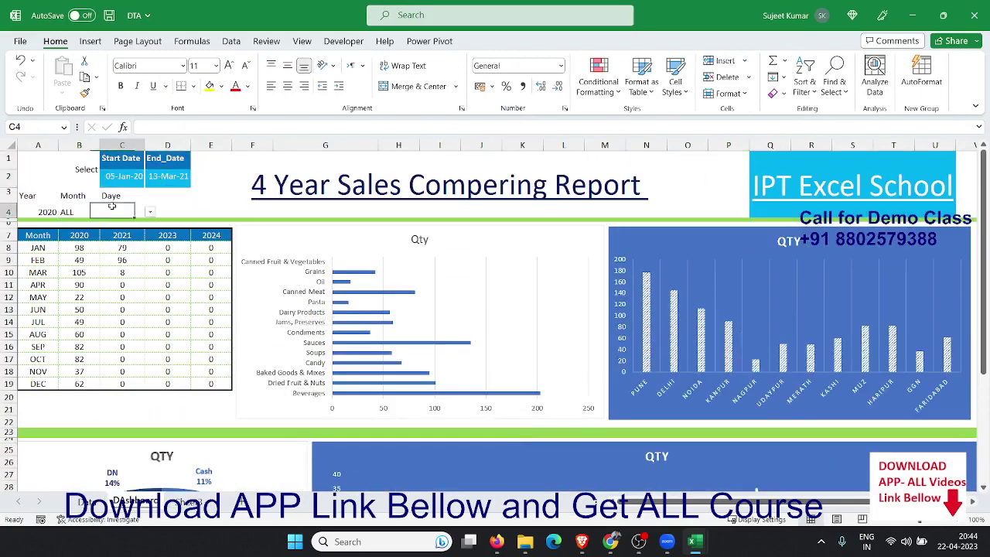
pyautogui.scroll(-3, 302, 277)
pyautogui.scroll(3, 301, 281)
pyautogui.click(975, 16)
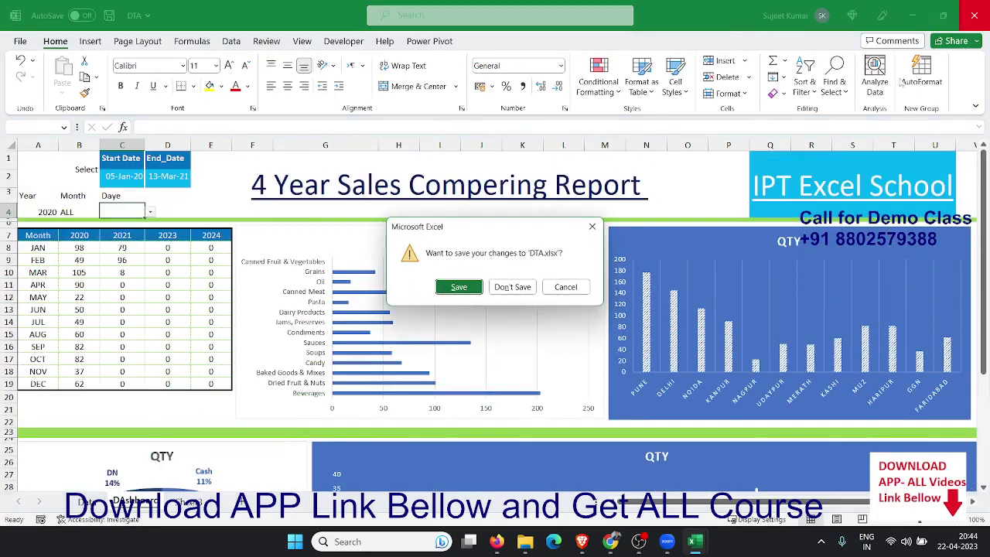
pyautogui.click(530, 286)
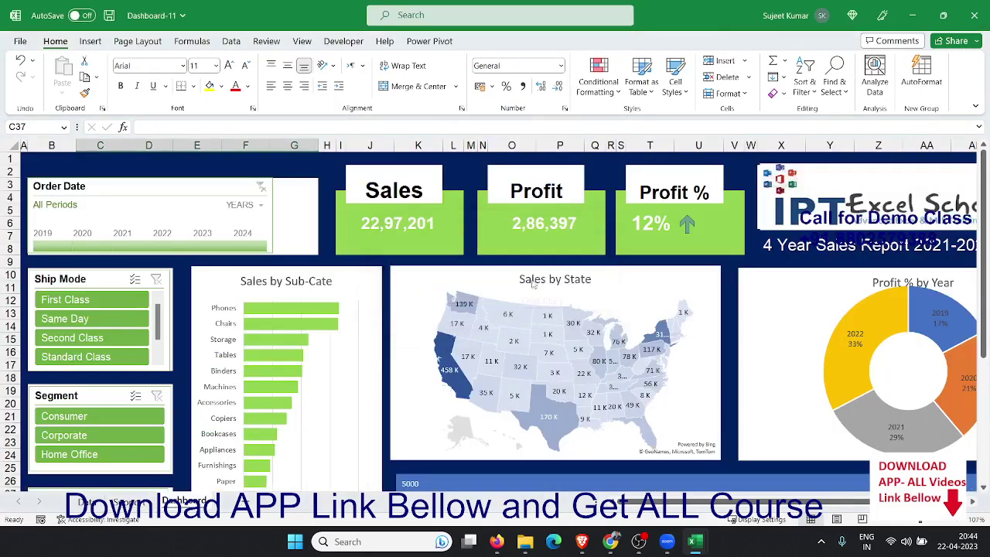
pyautogui.click(974, 16)
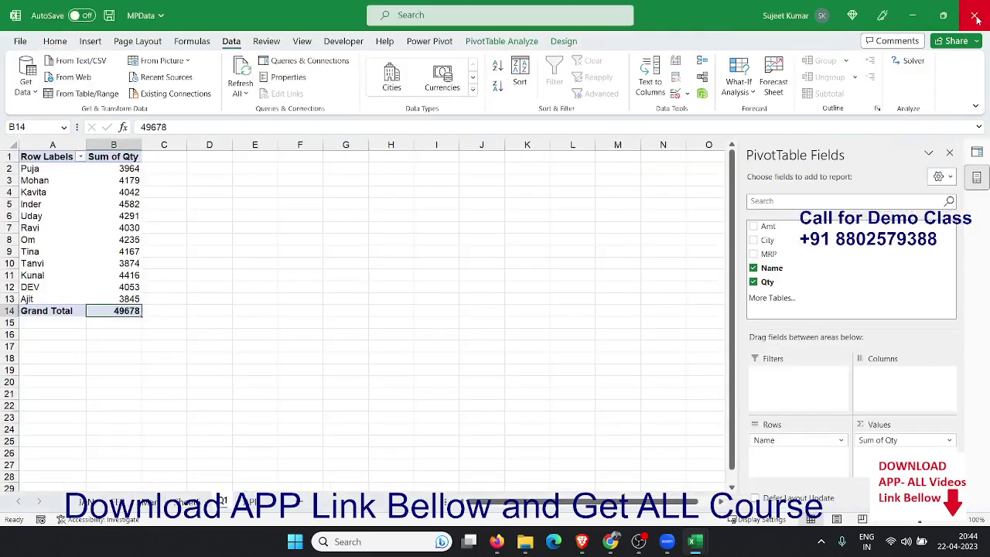
# Step: Close MPData saving its changes, and close Book1 without saving
pyautogui.click(974, 15)
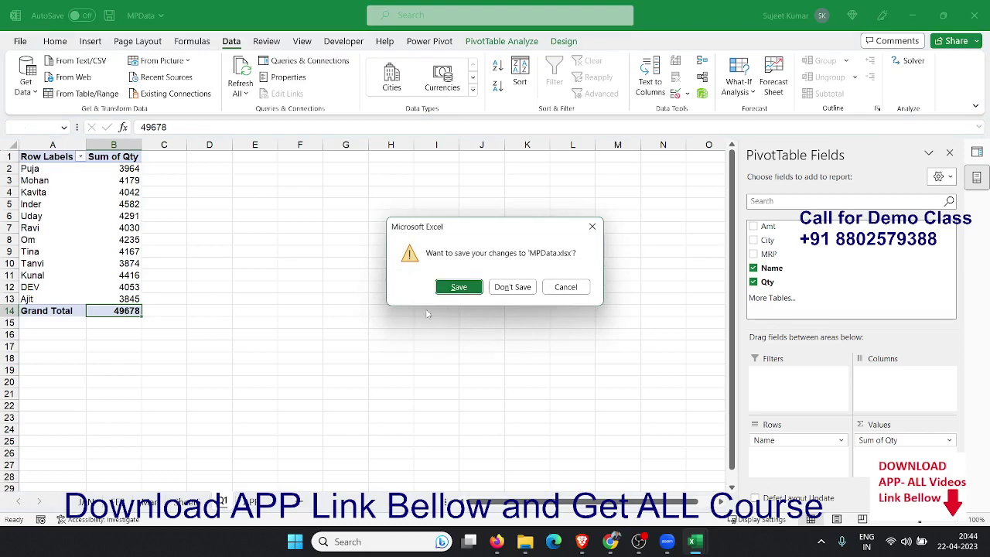
pyautogui.click(447, 287)
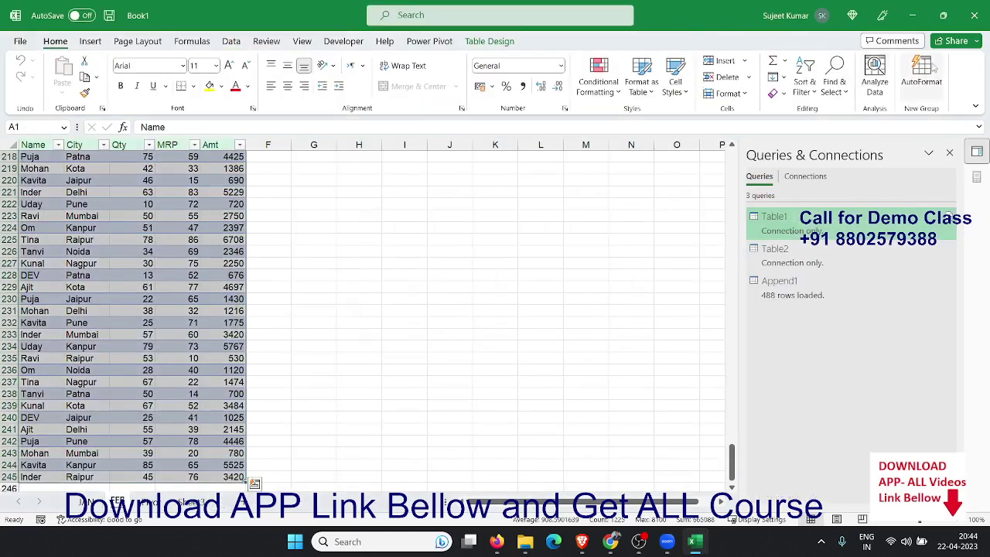
pyautogui.click(975, 19)
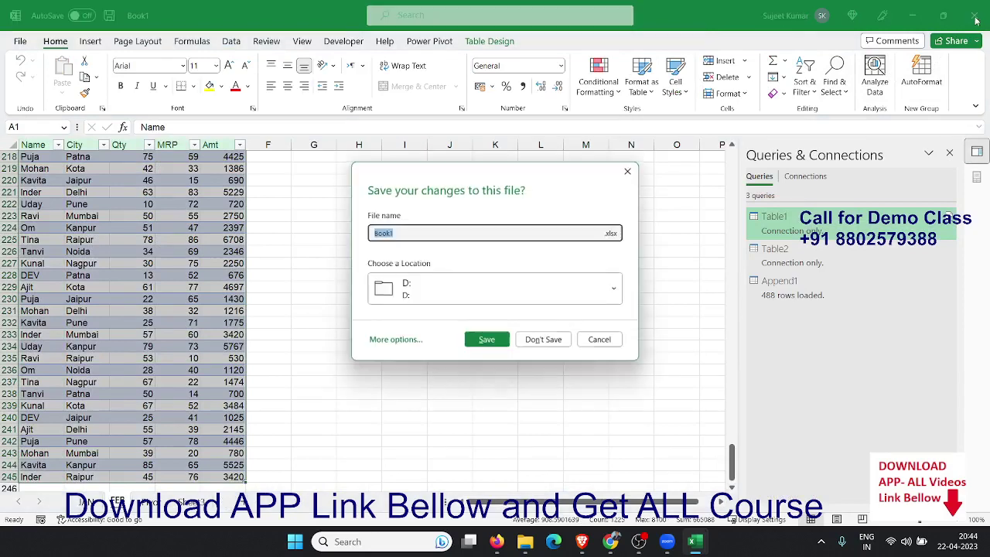
pyautogui.click(544, 339)
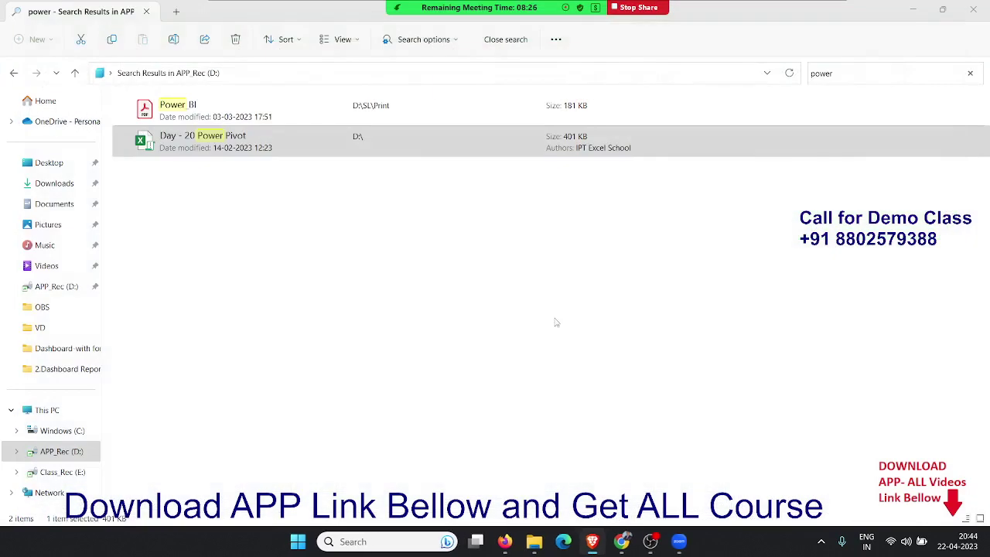
# Step: Close File Explorer, minimise the Zoom home window, and view then close the Participants list
pyautogui.click(970, 11)
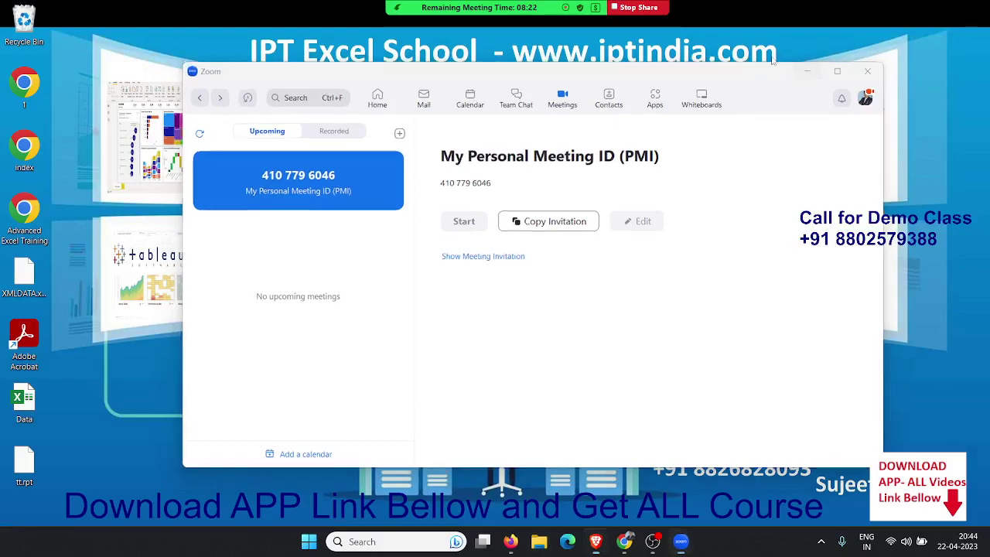
pyautogui.click(806, 71)
pyautogui.moveTo(435, 27)
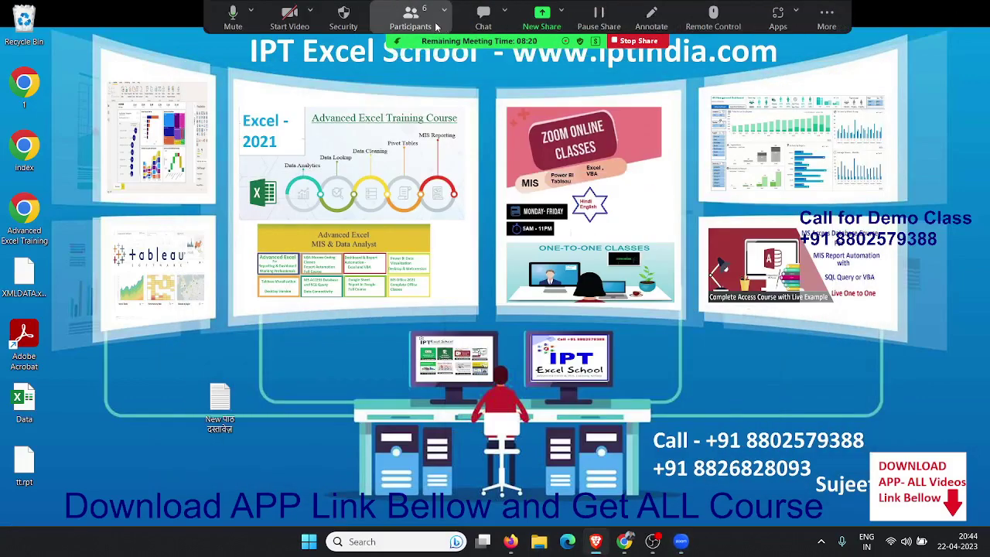
pyautogui.click(408, 20)
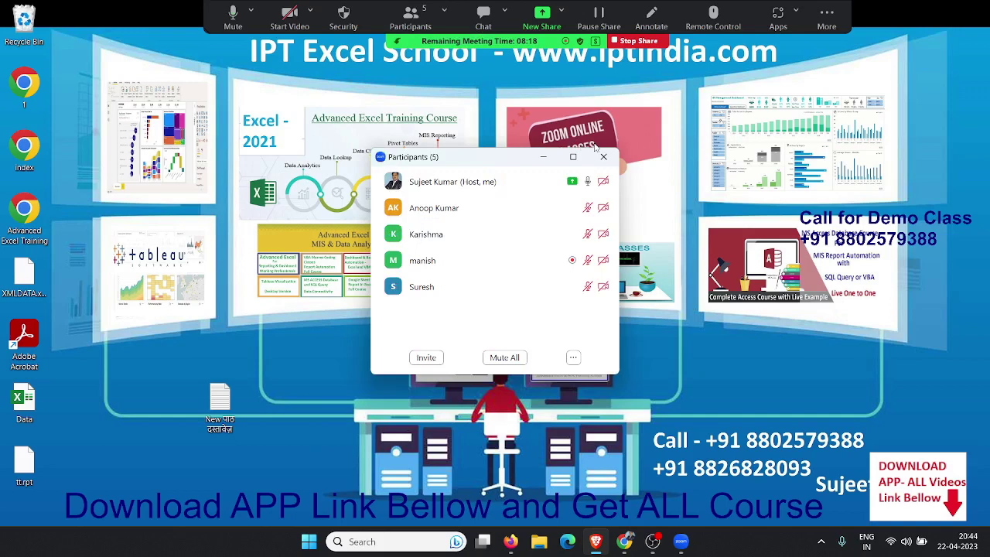
pyautogui.click(613, 158)
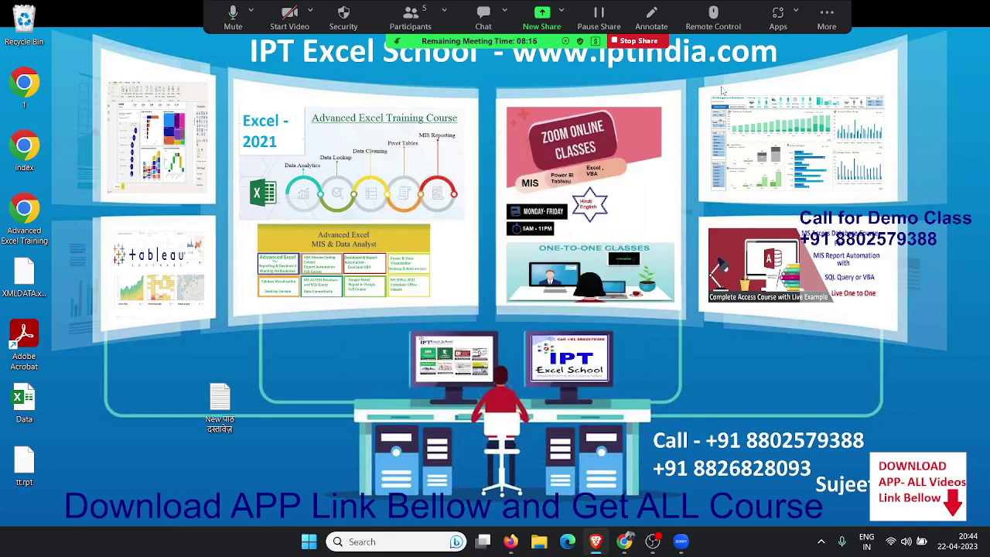